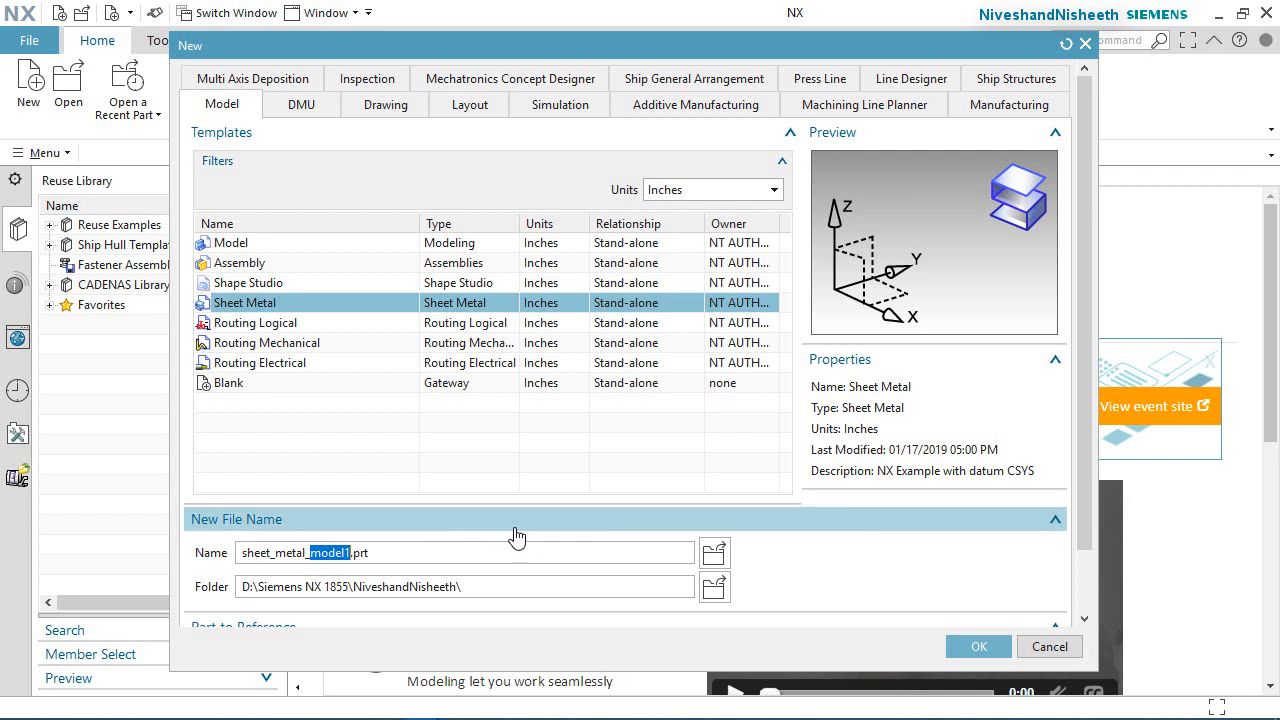
Step: Create a sheet metal part in inches named sheet_metal_Tub_Rectangular.prt and show it in the isometric view
type("Tub_Rectangular")
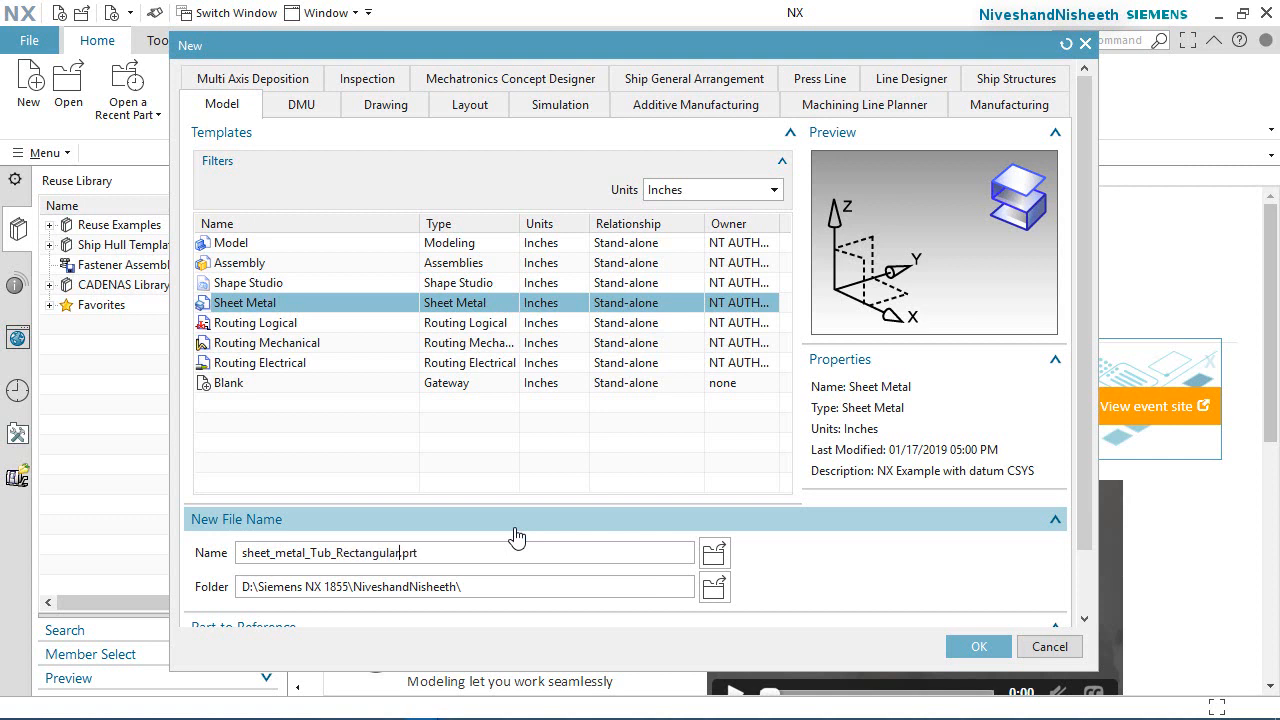
left_click(979, 646)
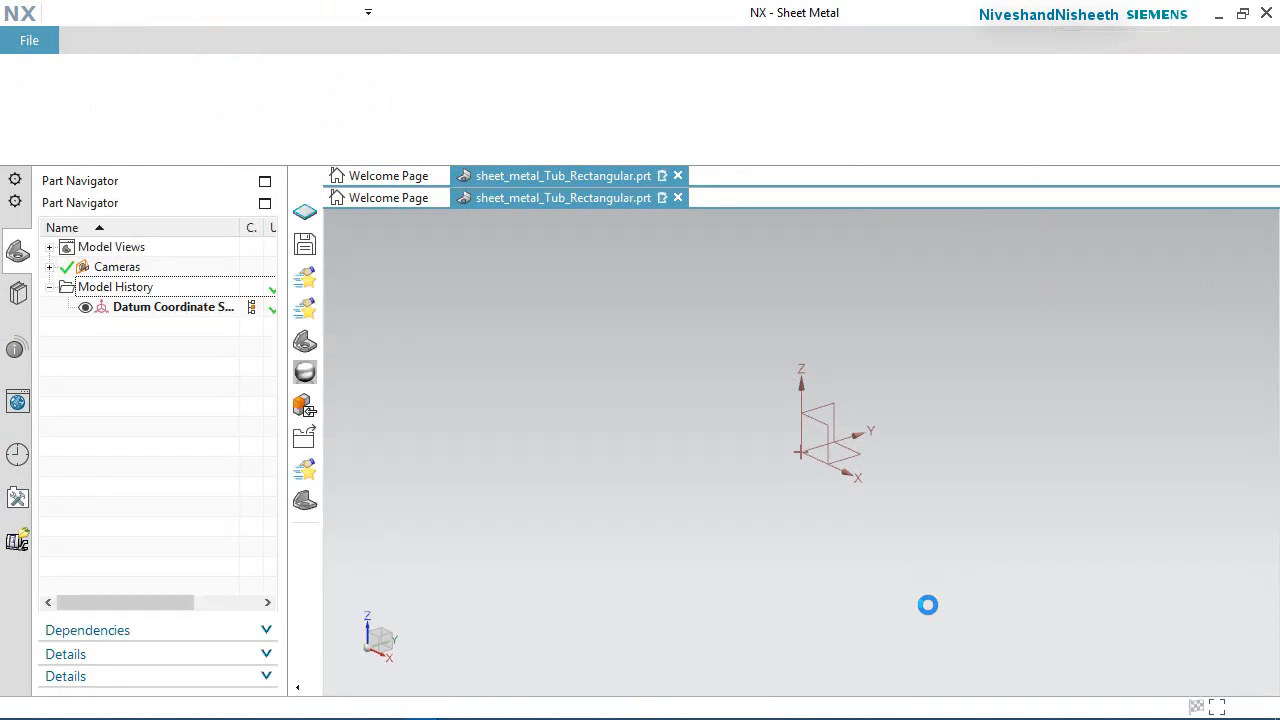
left_click(928, 605)
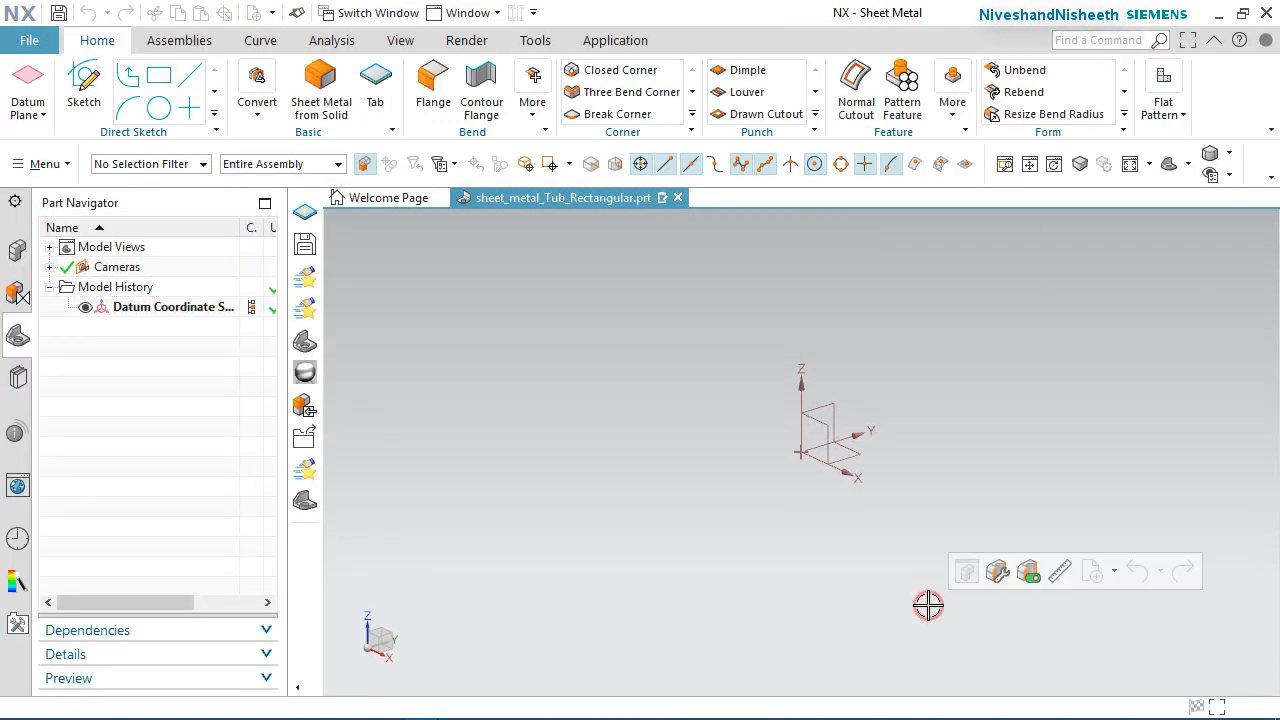
key("End")
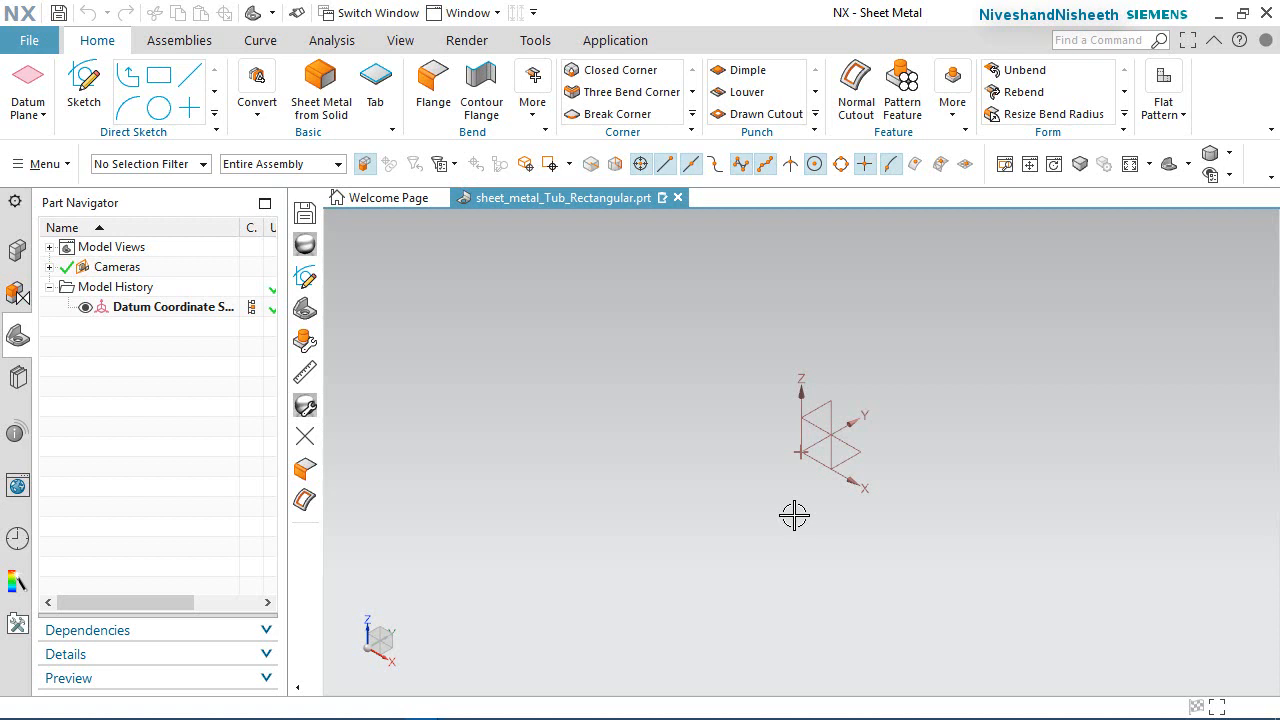
Step: Configure the sheet metal preferences with material thickness, bend radius and relief width of 0.0625 in and relief depth of 0.031 in
left_click(31, 42)
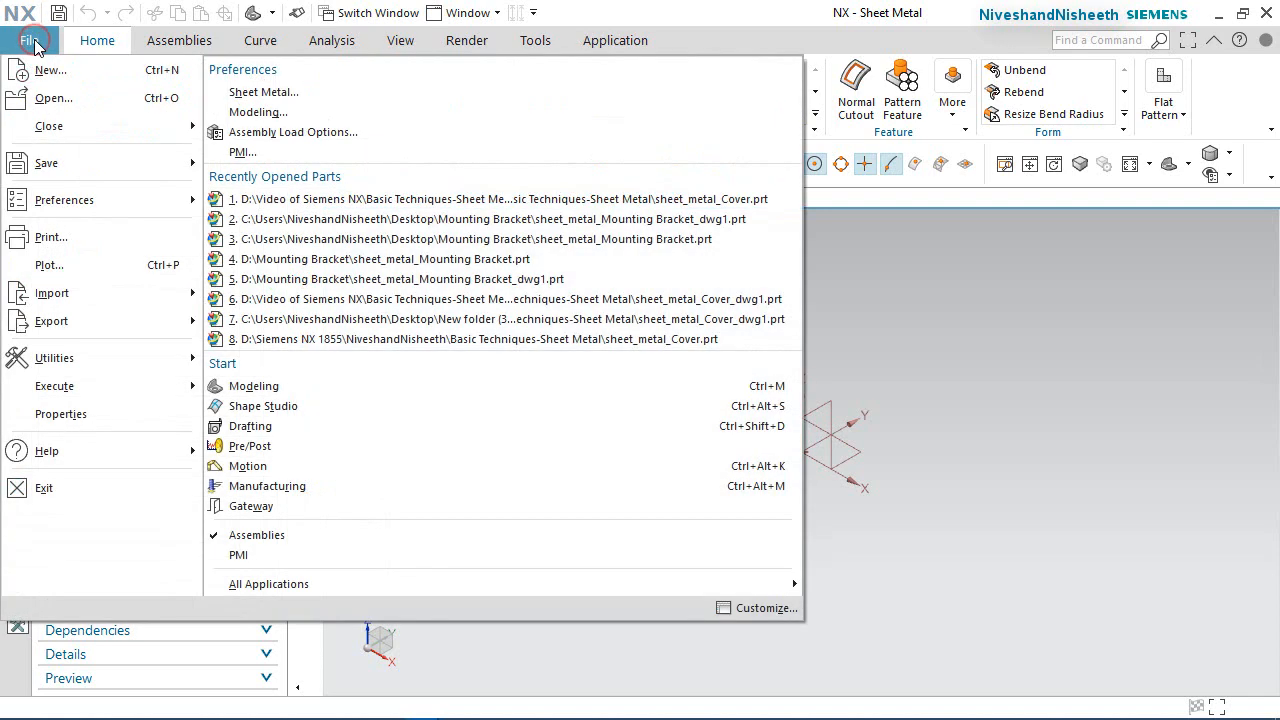
left_click(326, 92)
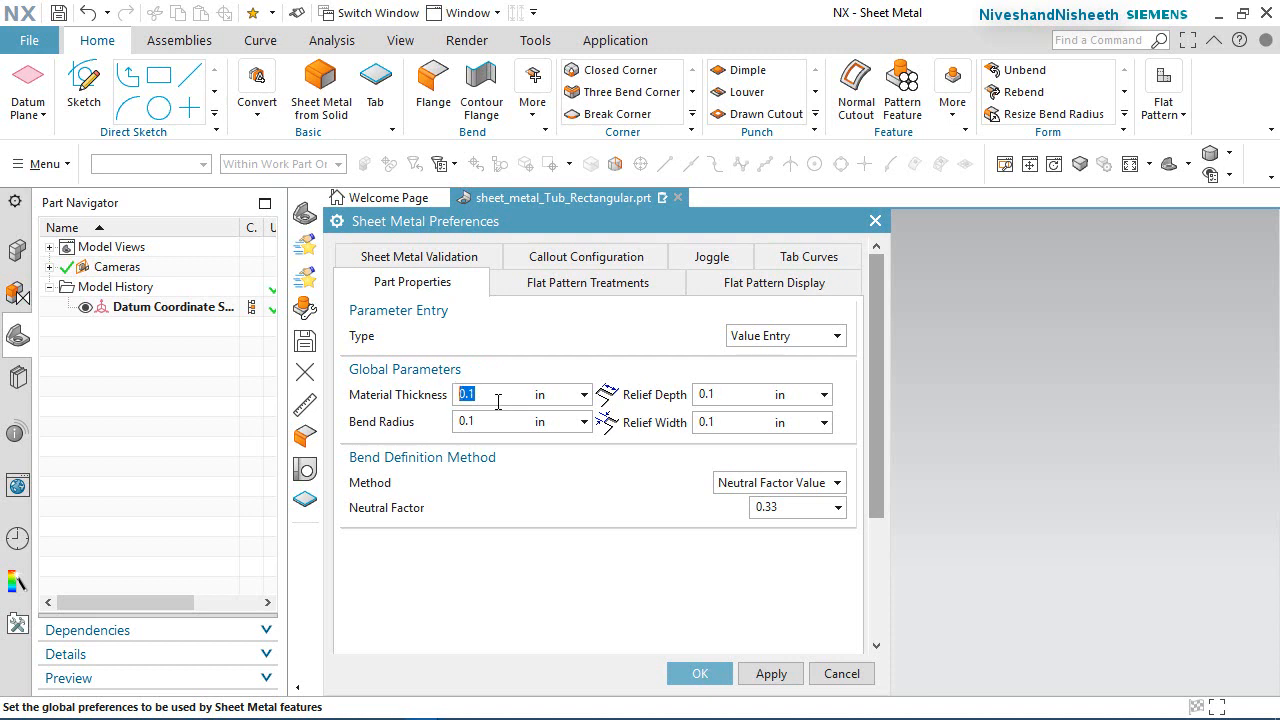
type("0.0625")
double_click(493, 427)
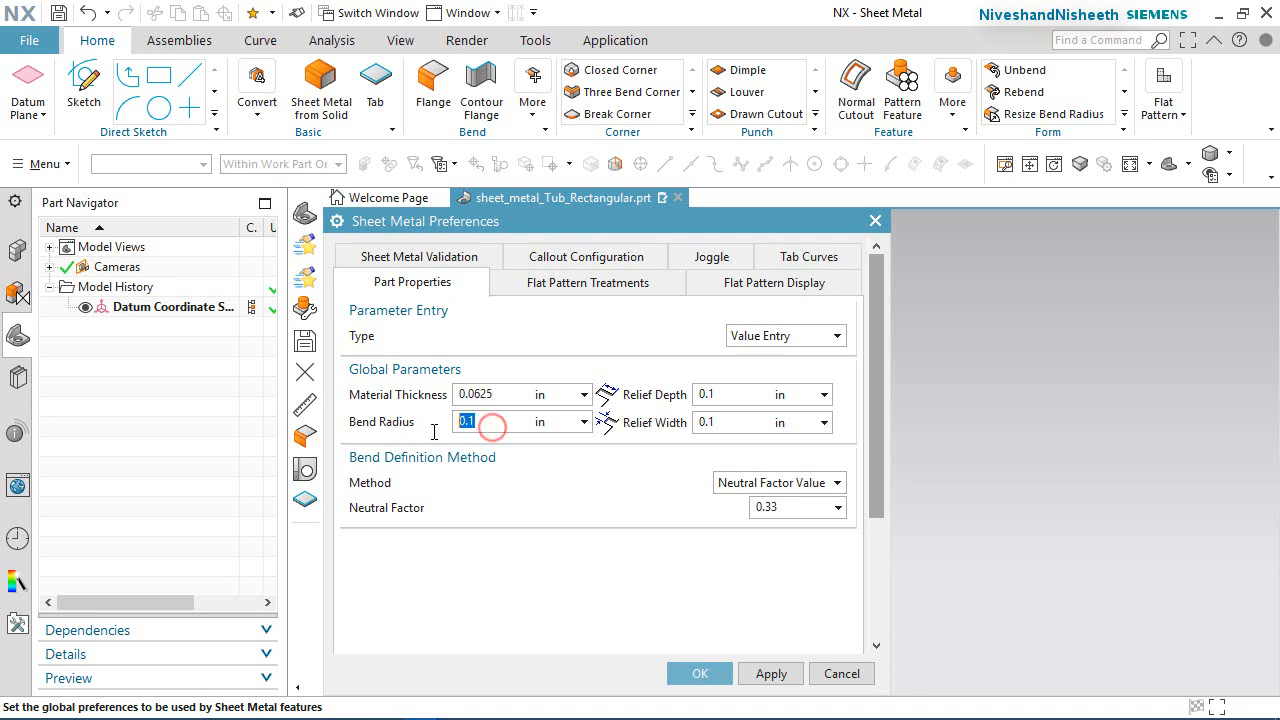
type("0.0625")
double_click(743, 395)
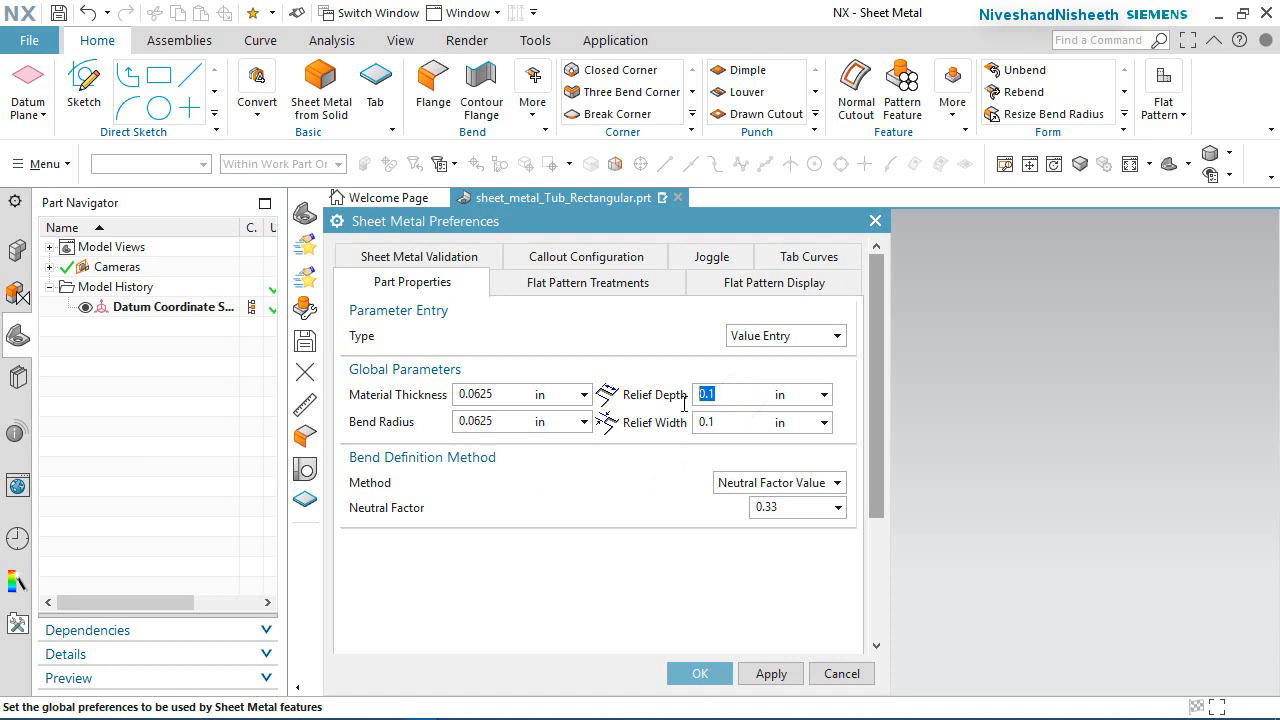
type("0.031")
double_click(738, 422)
type("0.0625")
key("Return")
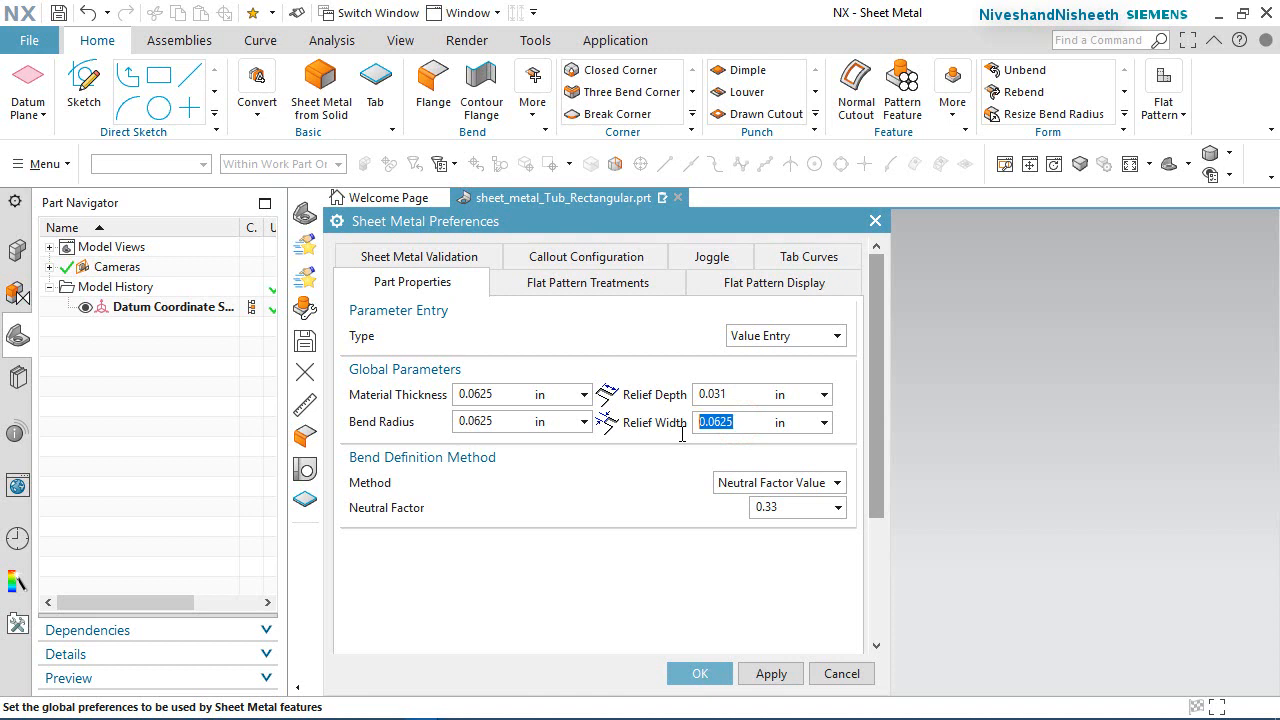
left_click(727, 677)
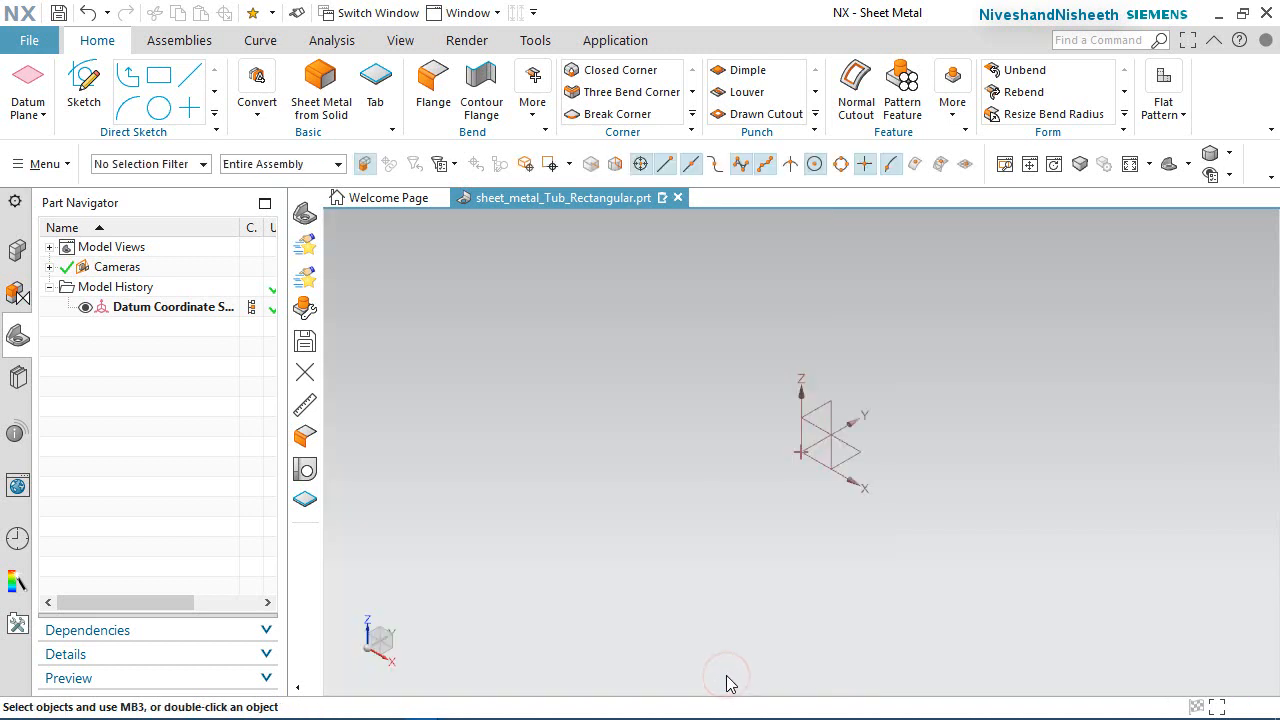
left_click(954, 615)
Step: Start a base Tab feature and open a section sketch on the XY plane
left_click(376, 88)
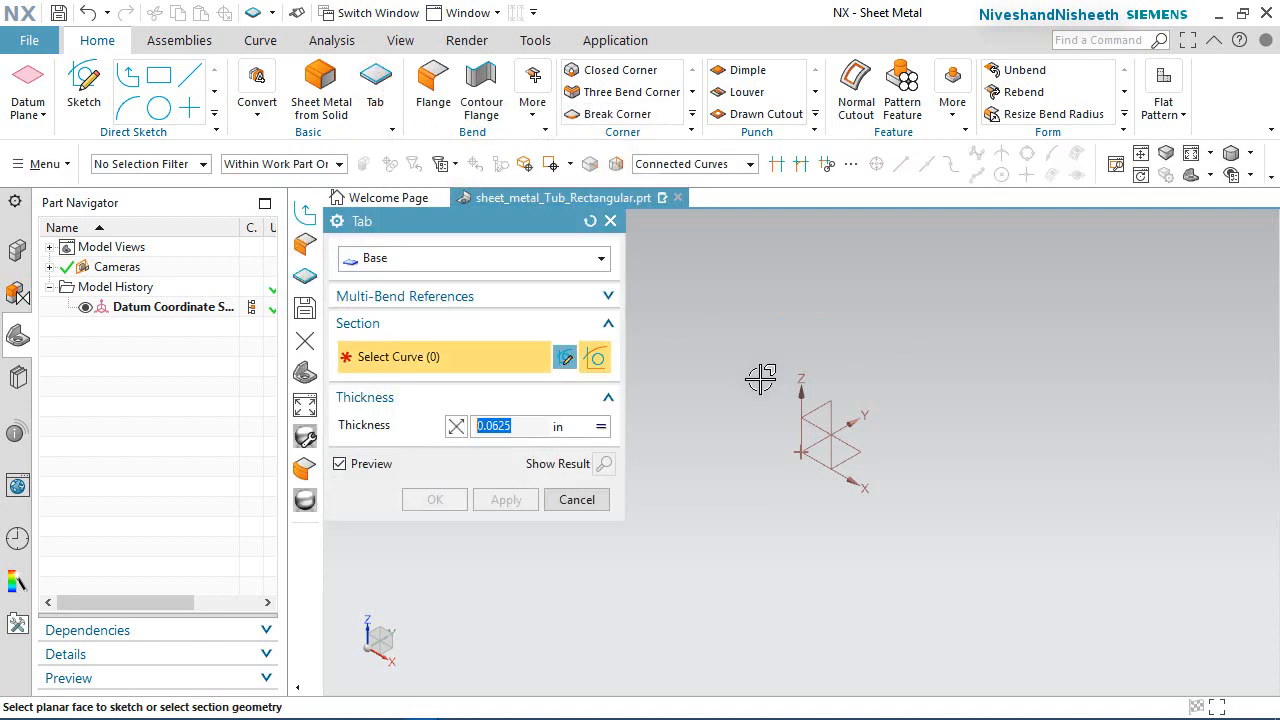
left_click(284, 567)
left_click_drag(284, 567, 248, 569)
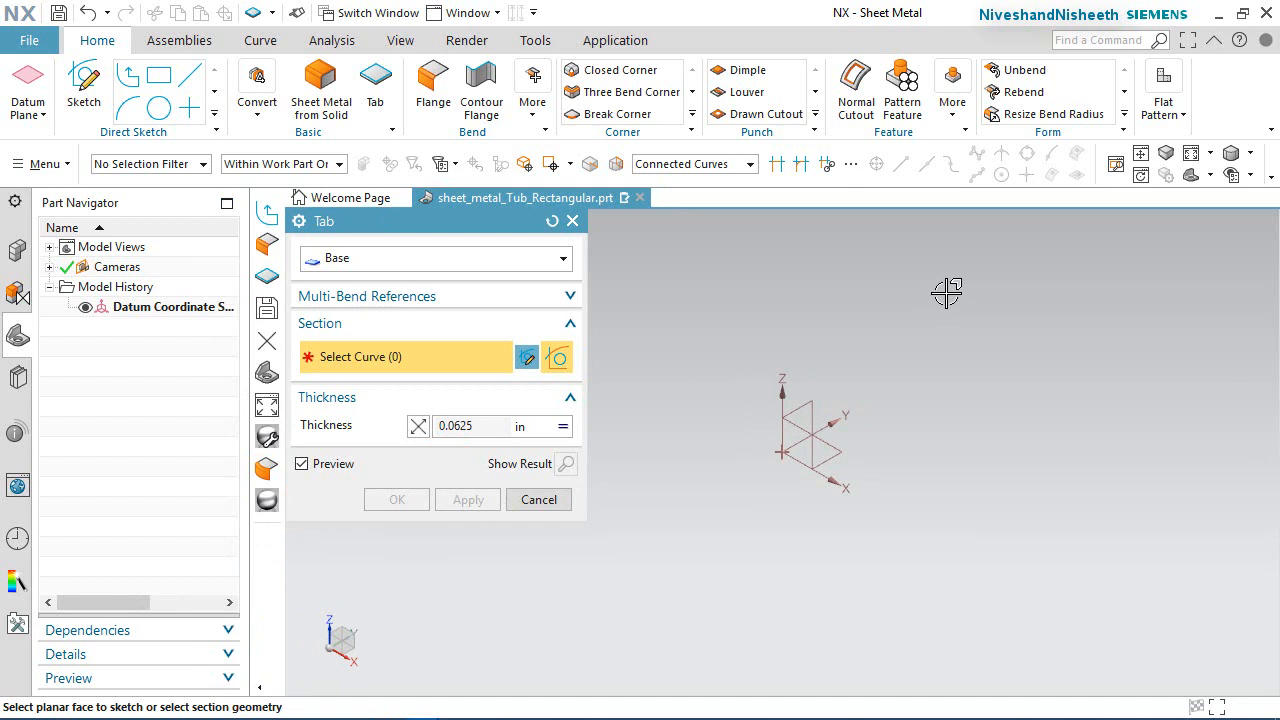
left_click(322, 223)
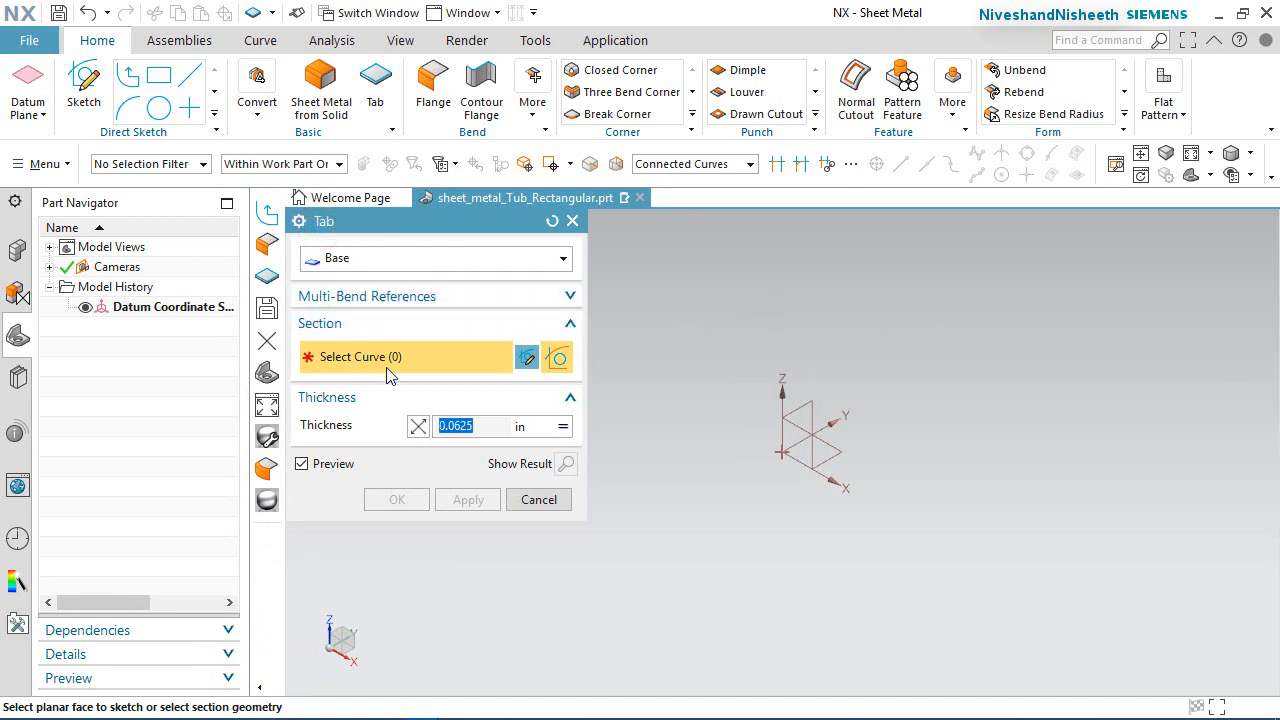
left_click(823, 457)
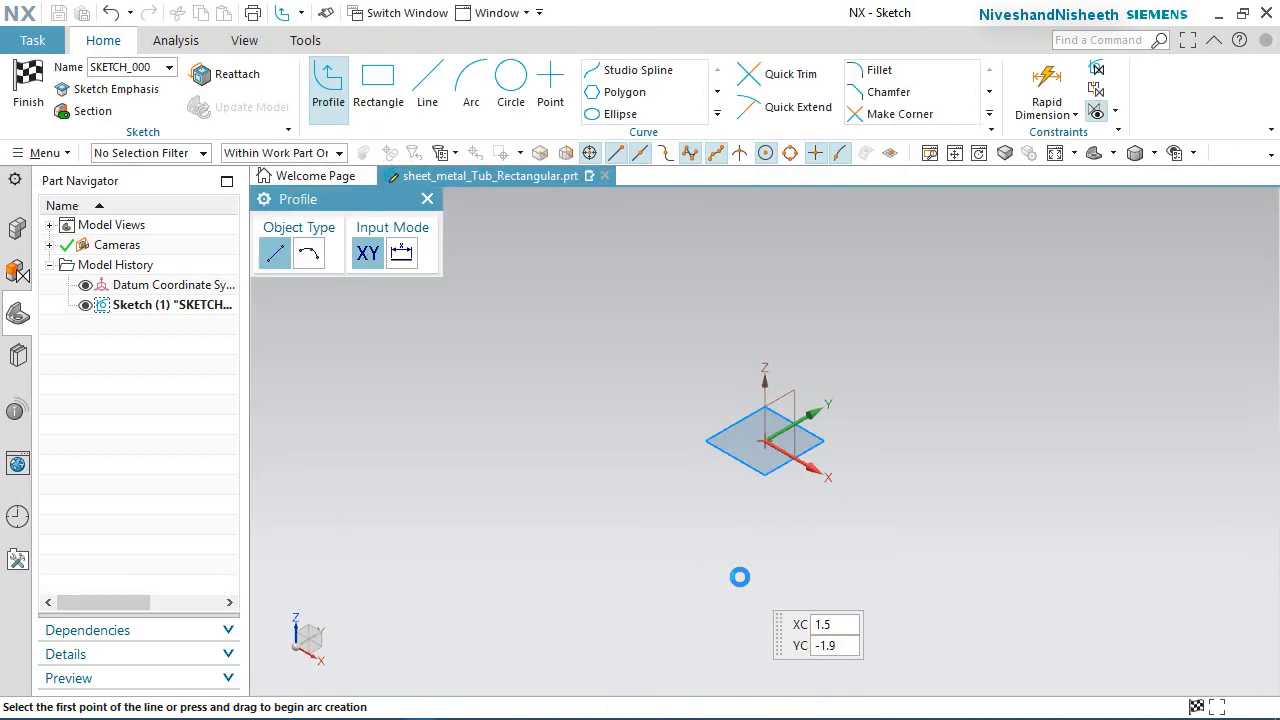
Step: Sketch a center-based rectangle at the origin, about 3 in along X and 2.4 in along Y
left_click(378, 100)
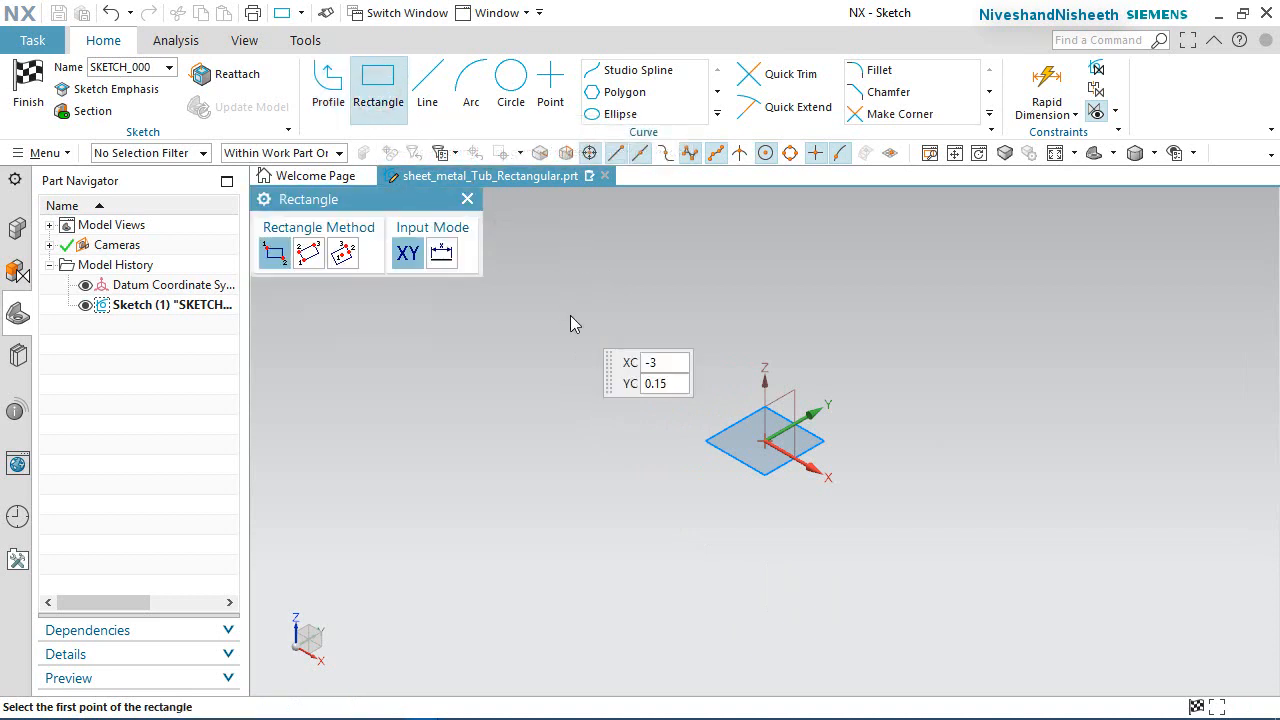
left_click(343, 256)
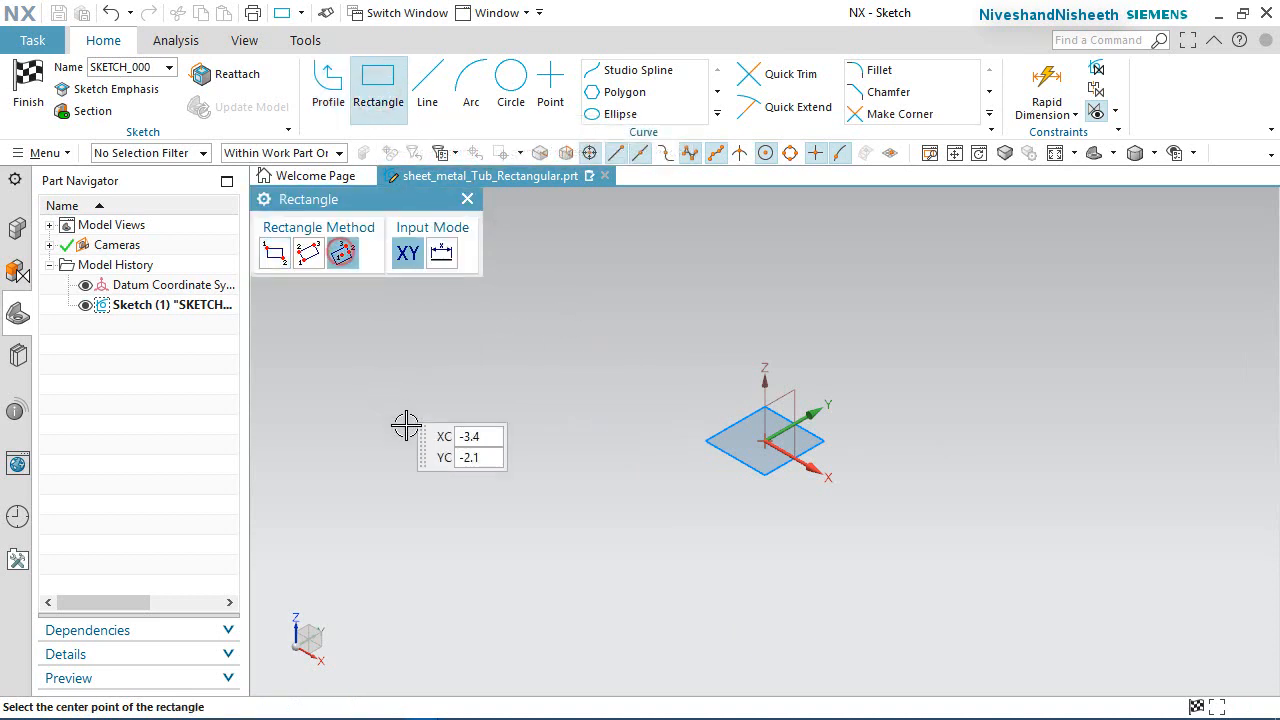
left_click(764, 441)
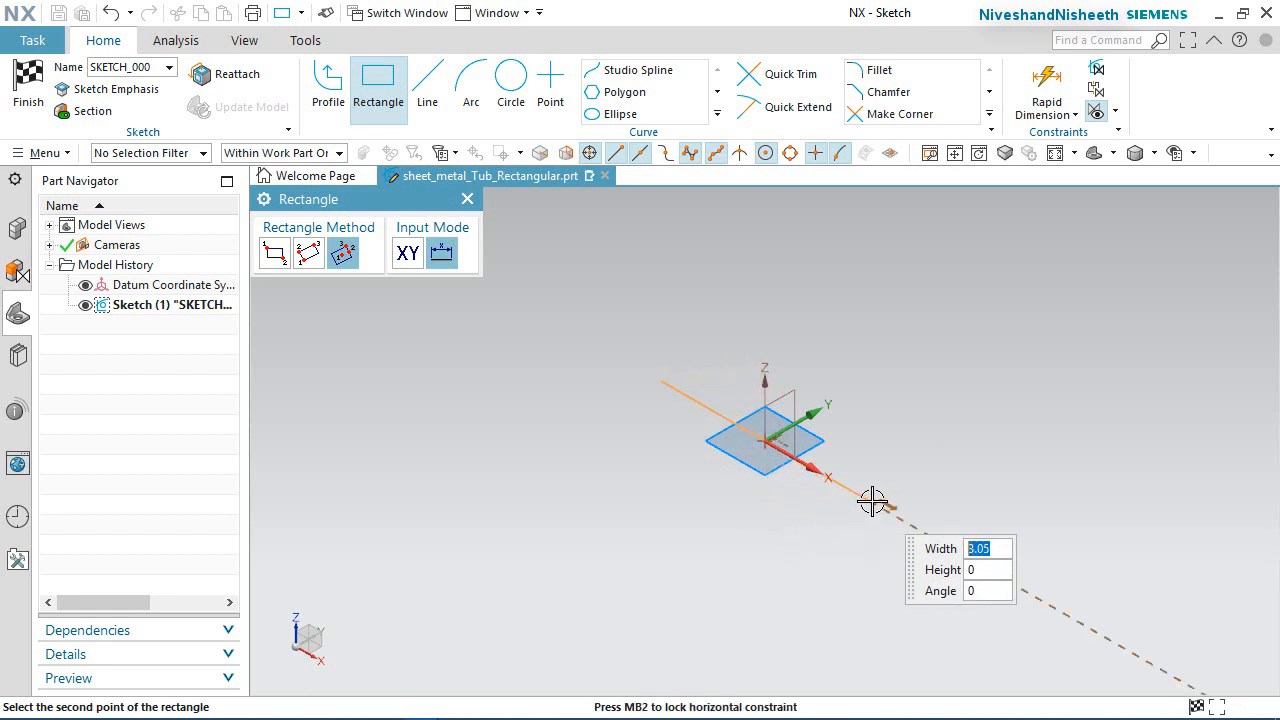
left_click(872, 502)
left_click(966, 460)
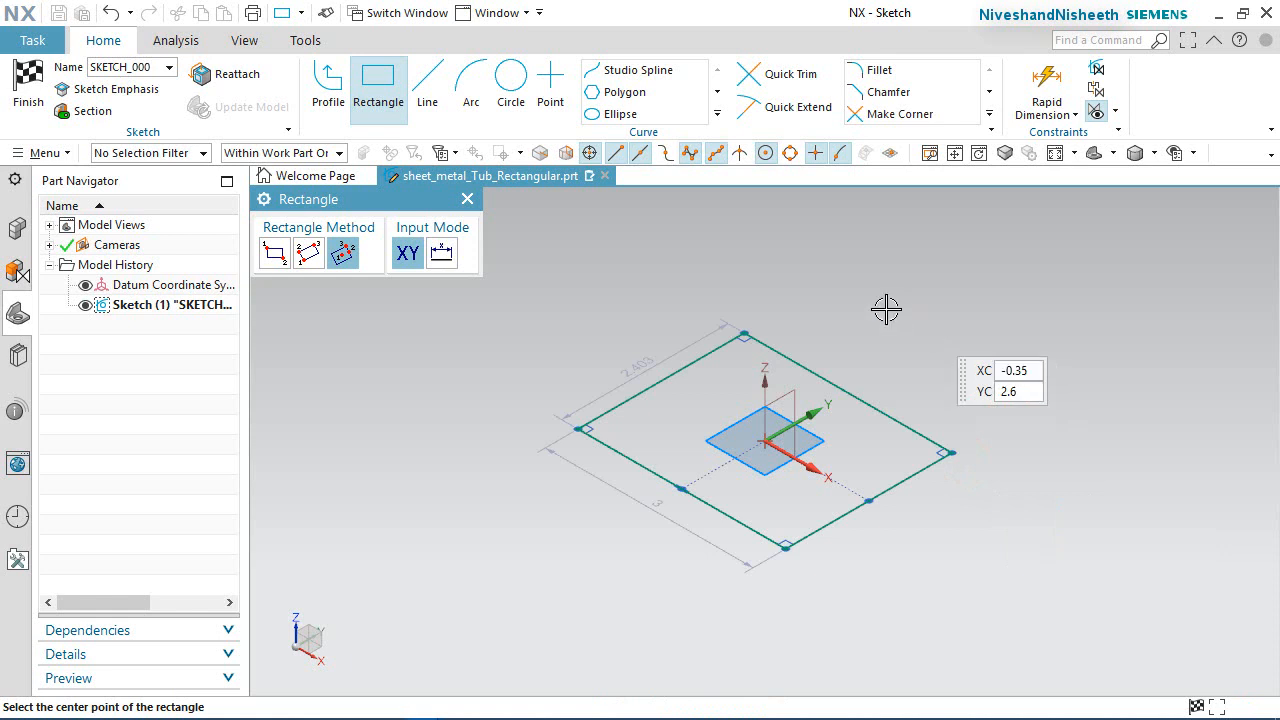
right_click(824, 295)
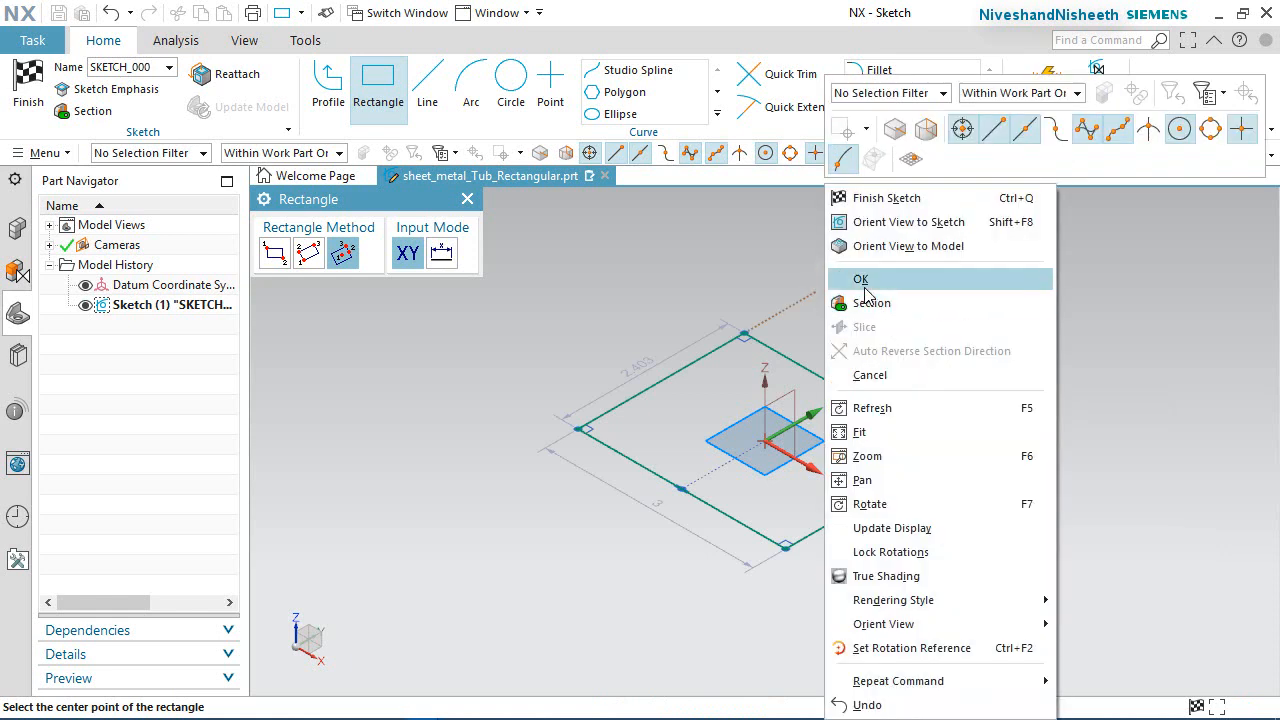
left_click(864, 287)
left_click(571, 334)
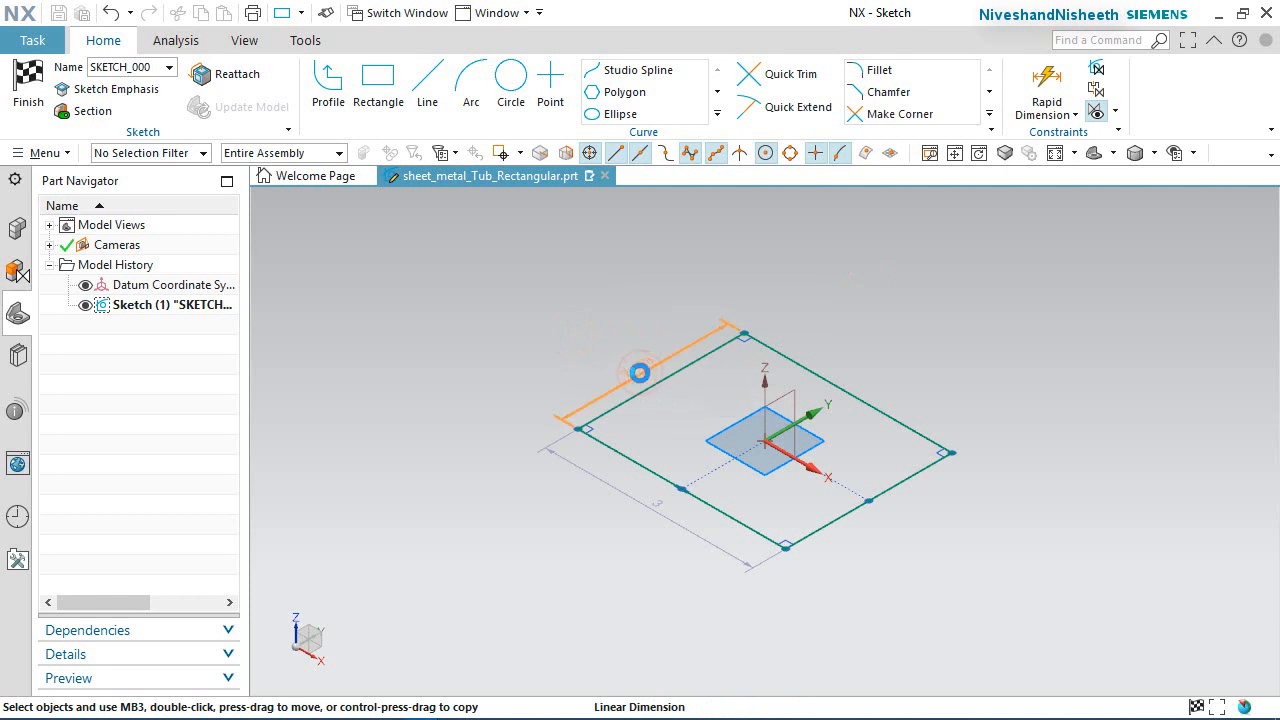
Step: Set the rectangle's side length along Y to 27 in
double_click(641, 372)
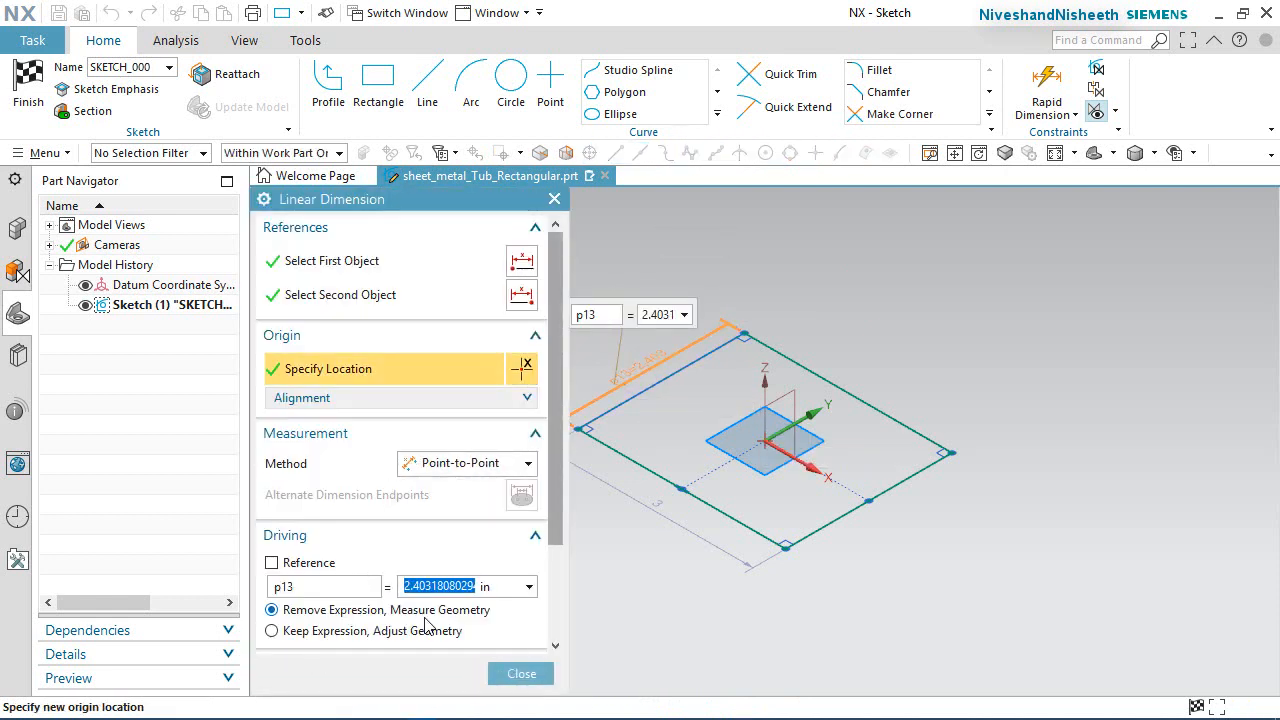
type("27")
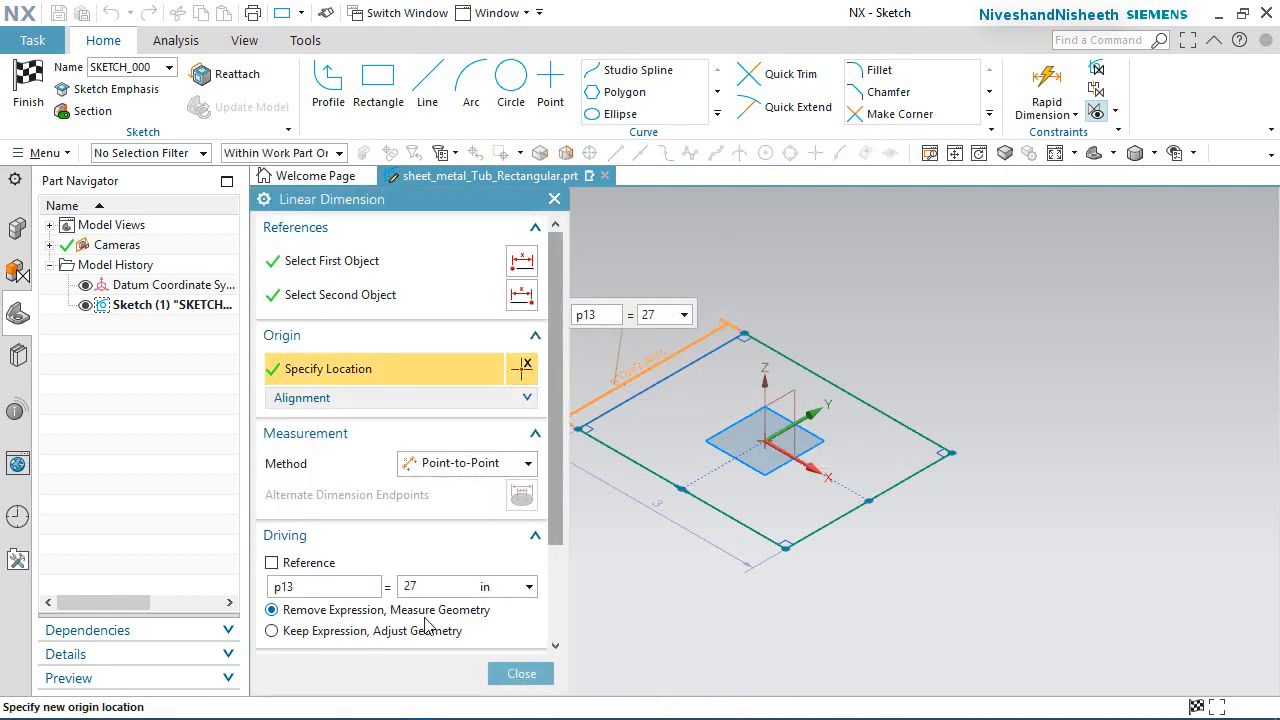
left_click(427, 625)
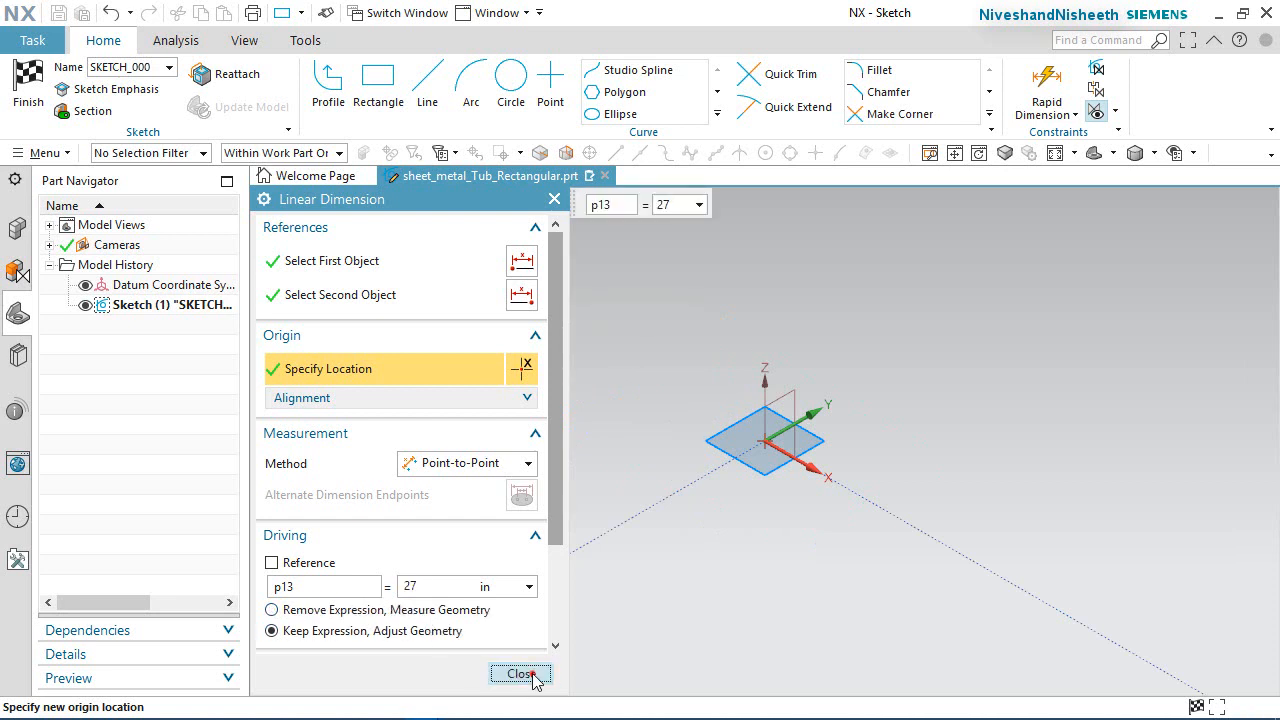
left_click(520, 674)
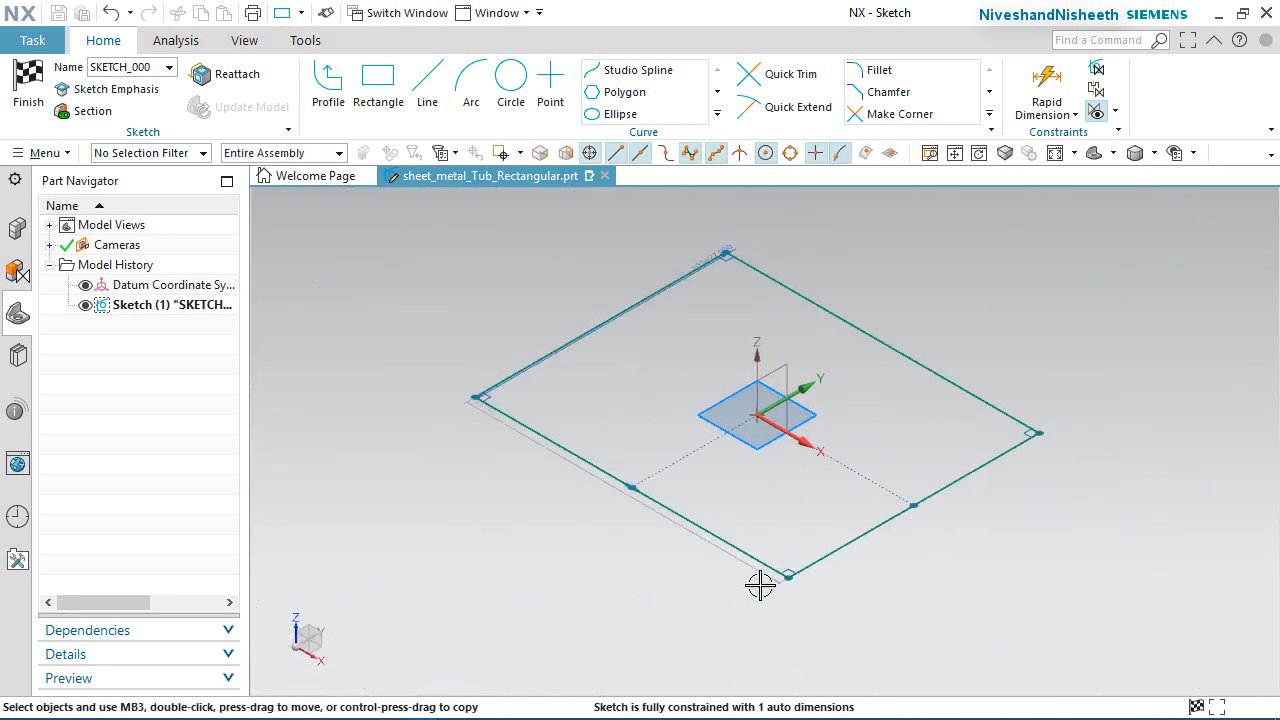
Step: Move the X-direction dimension to the opposite side of the rectangle and set it to 32.25 in
scroll(701, 307, "down", 2)
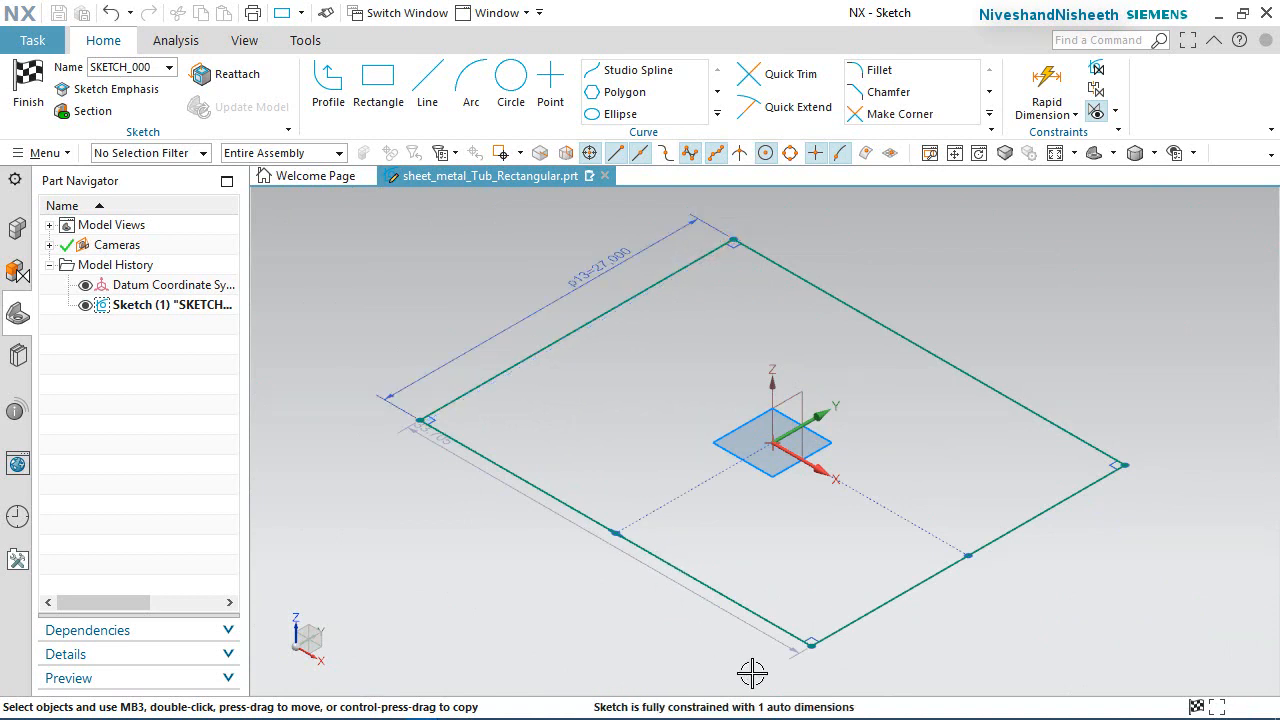
mouse_move(617, 549)
left_mouse_down()
mouse_move(857, 469)
mouse_move(1074, 359)
left_mouse_up()
double_click(1064, 357)
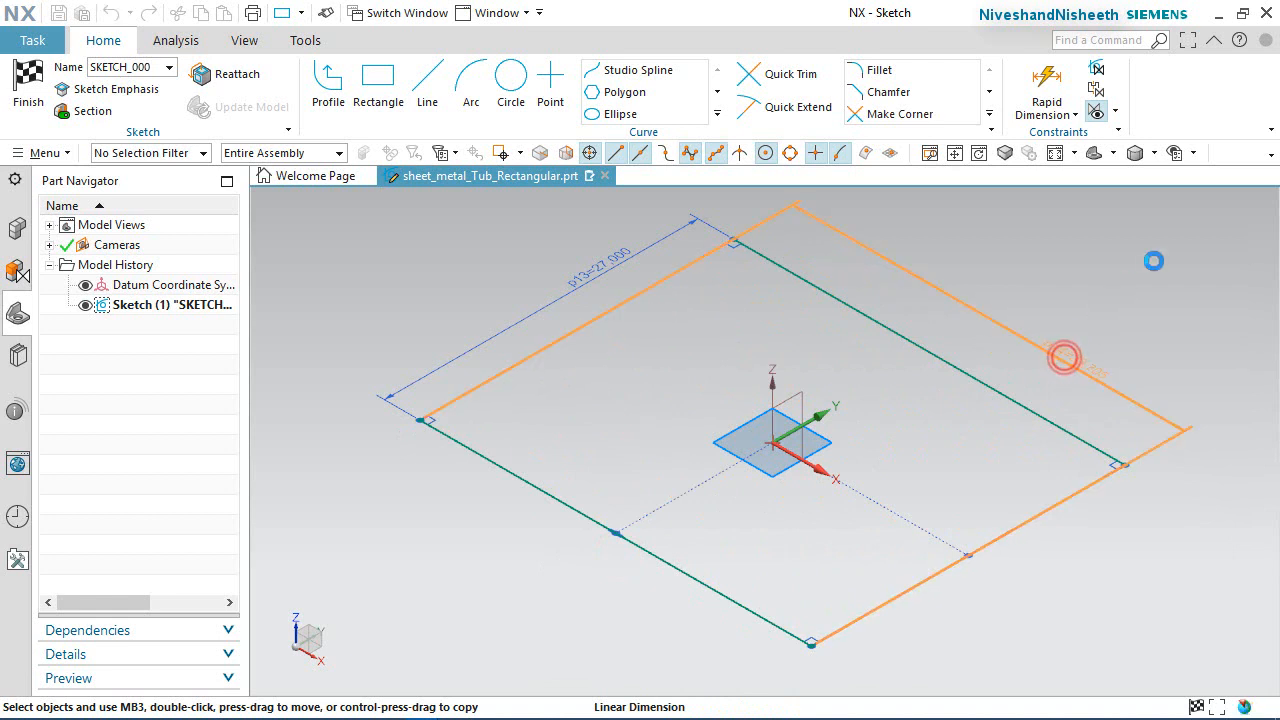
type("32.25")
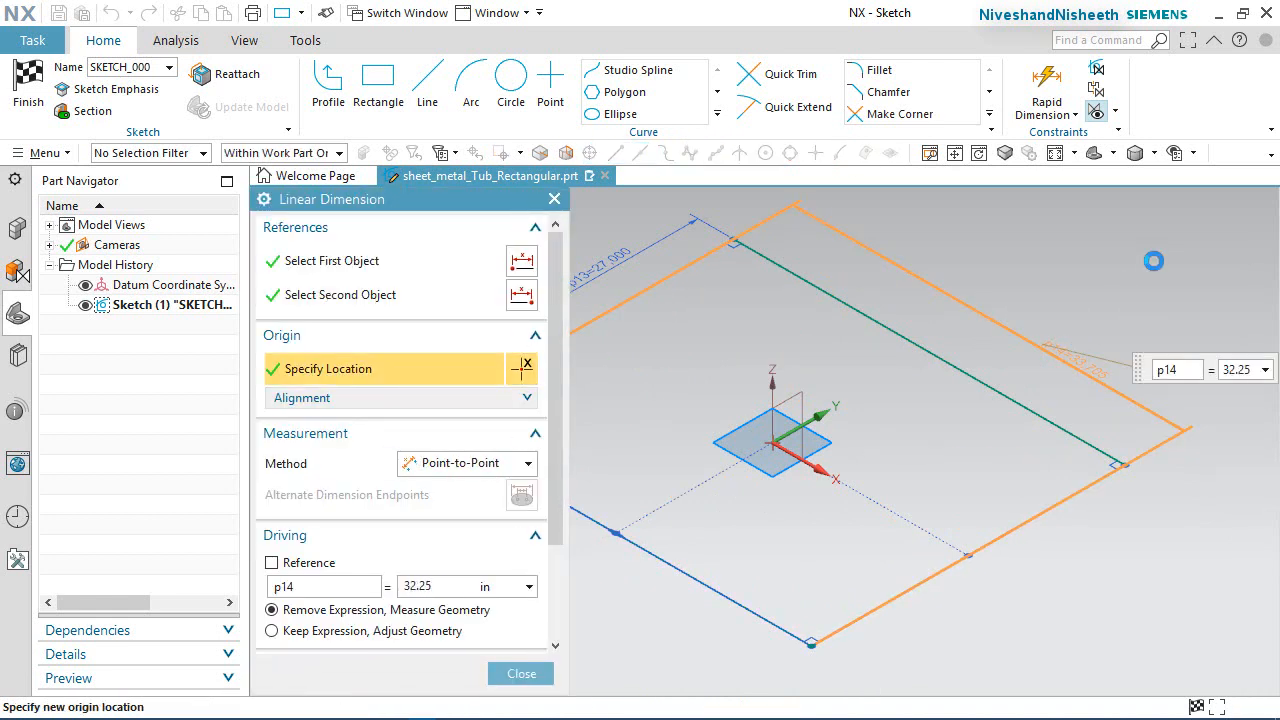
key("Return")
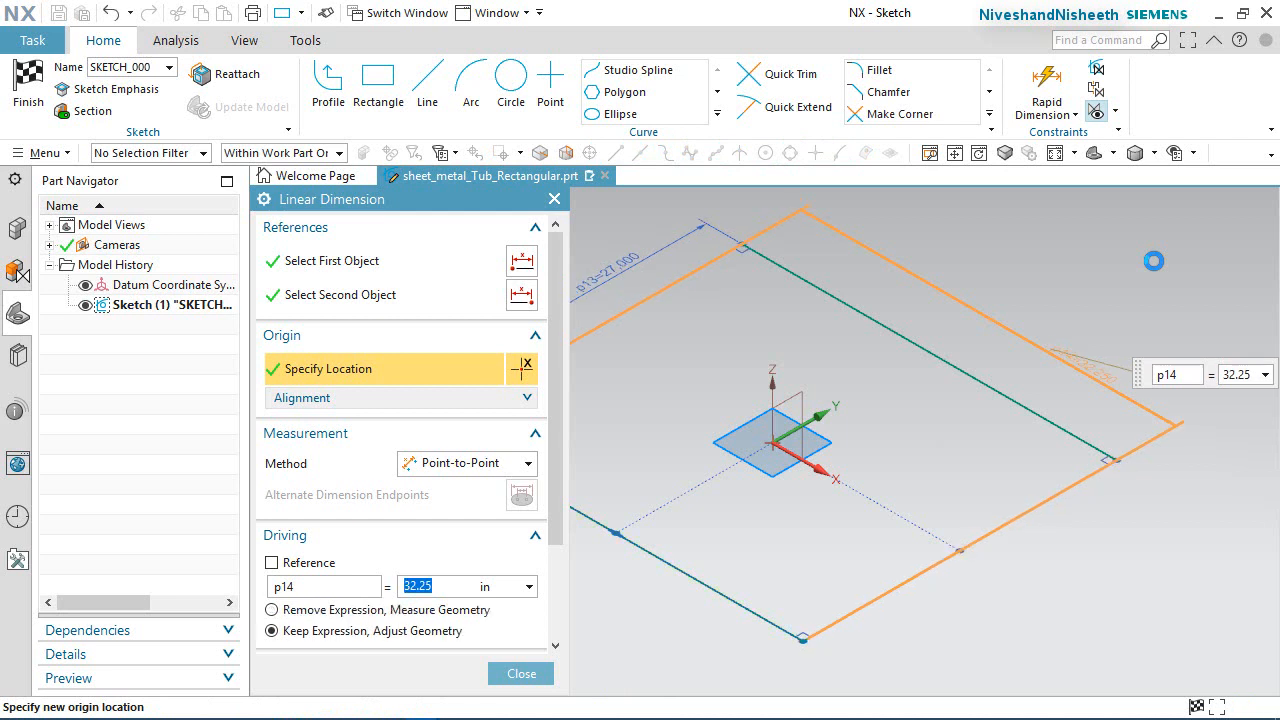
left_click(536, 675)
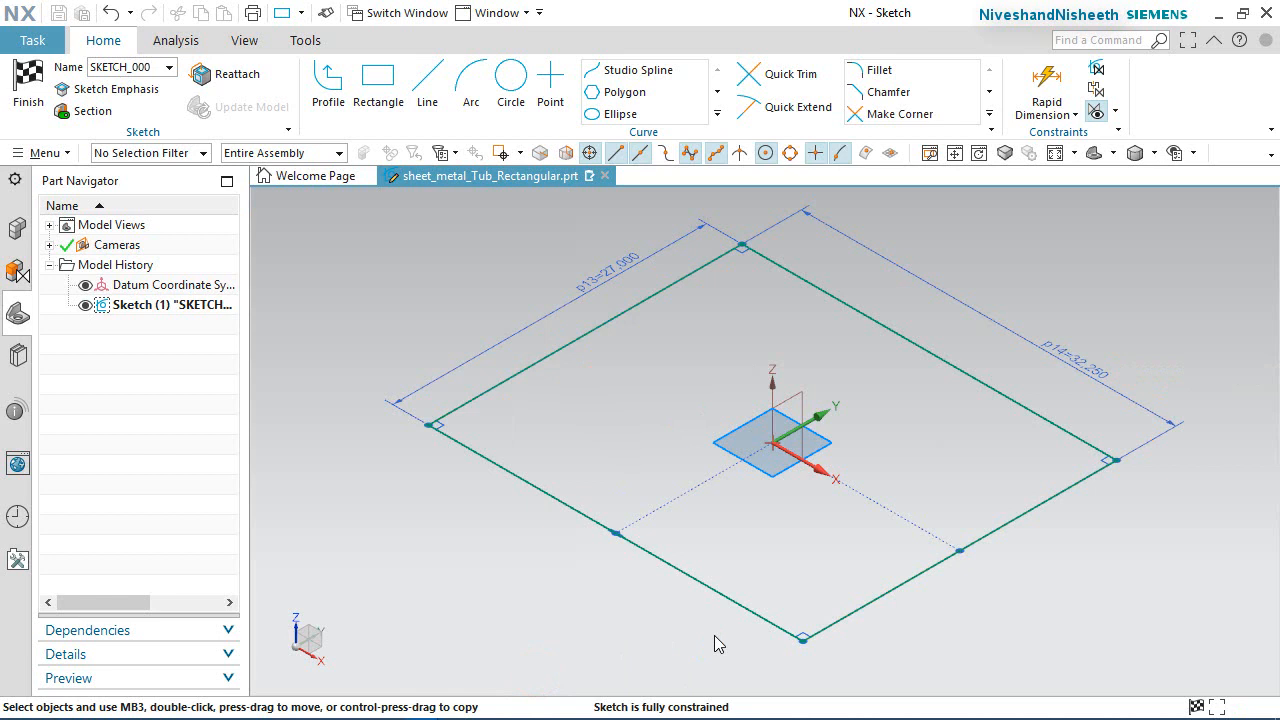
Step: Finish the sketch and create the base tab from it with the 0.0625 in thickness
left_click(29, 105)
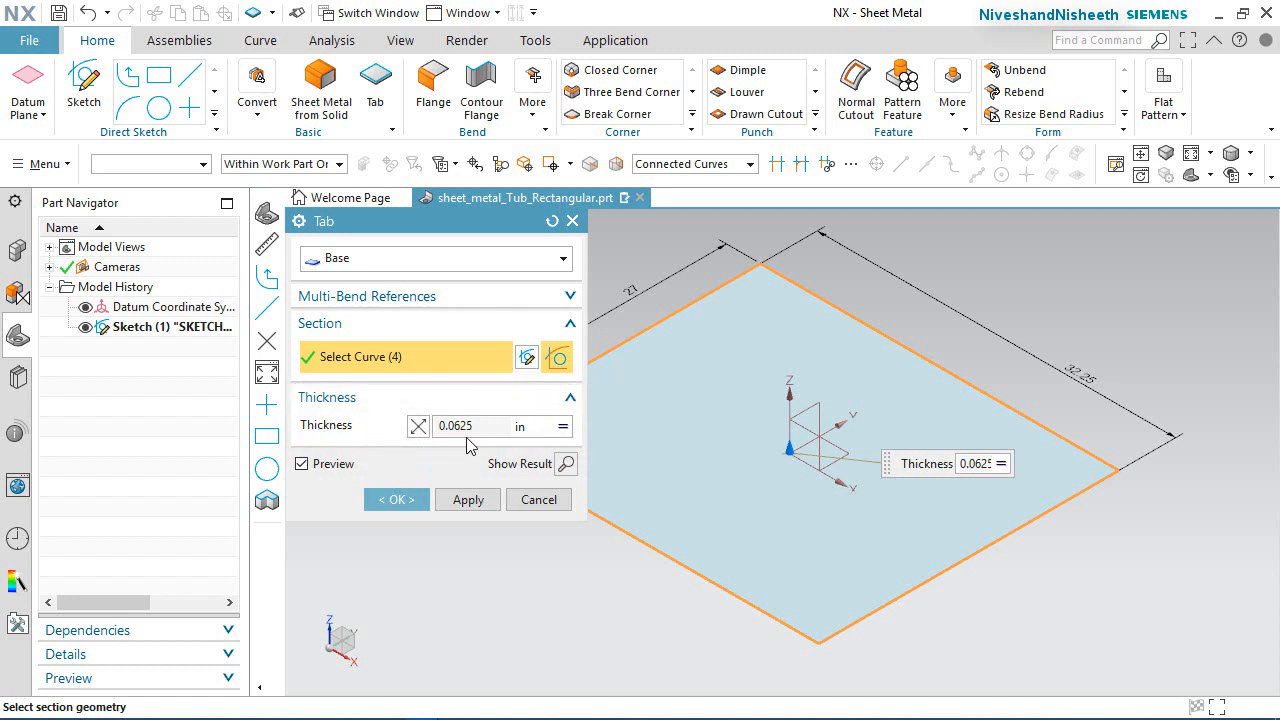
left_click(411, 505)
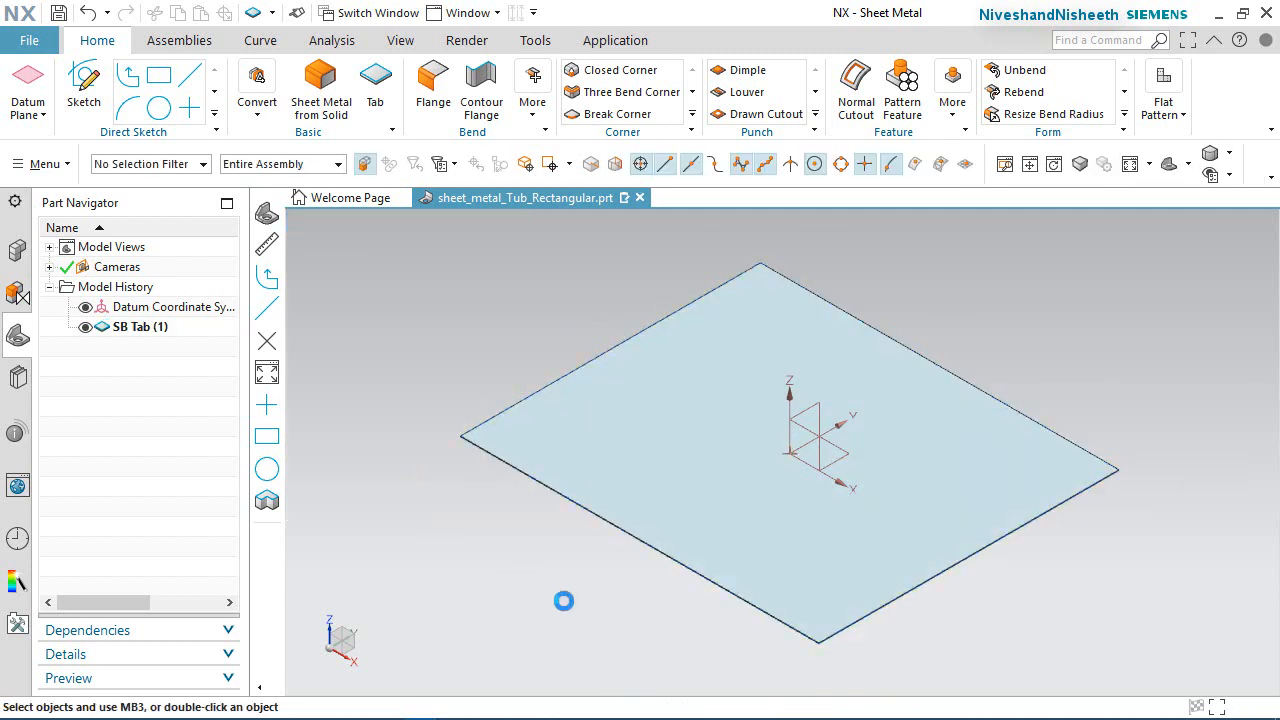
Step: Turn on True Shading for the view and switch the perspective projection off
left_click(400, 40)
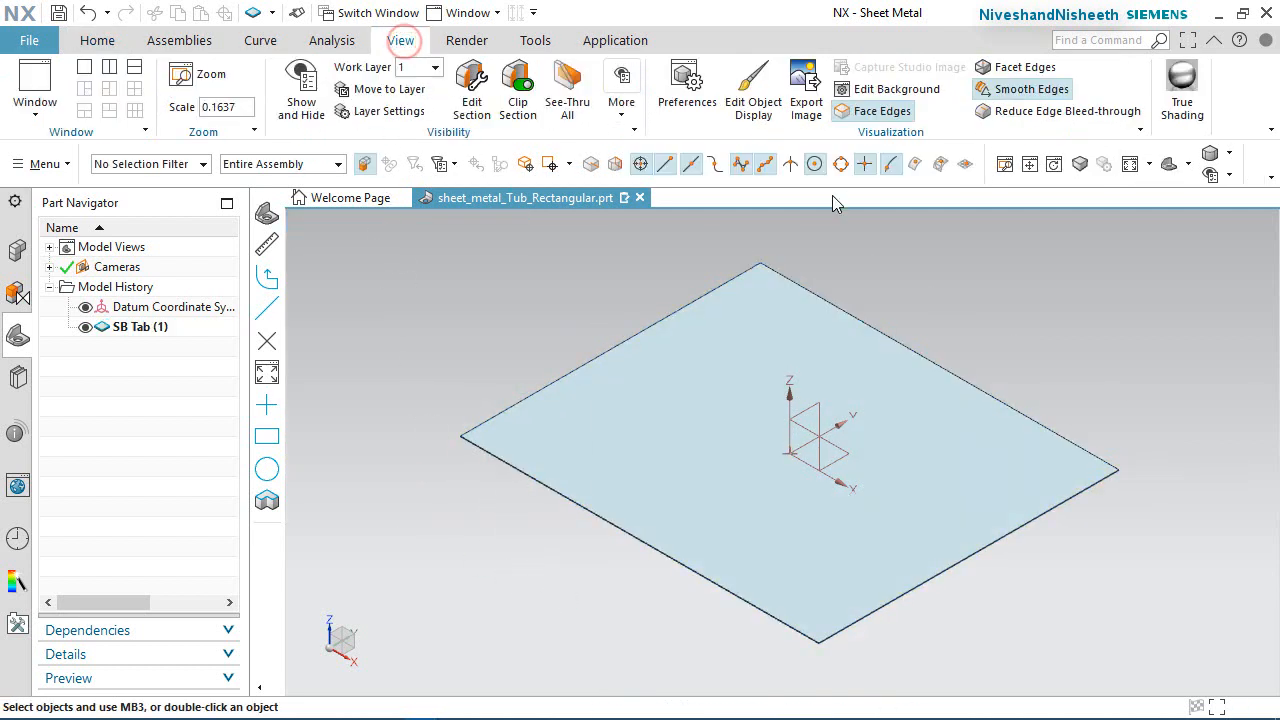
left_click(1182, 88)
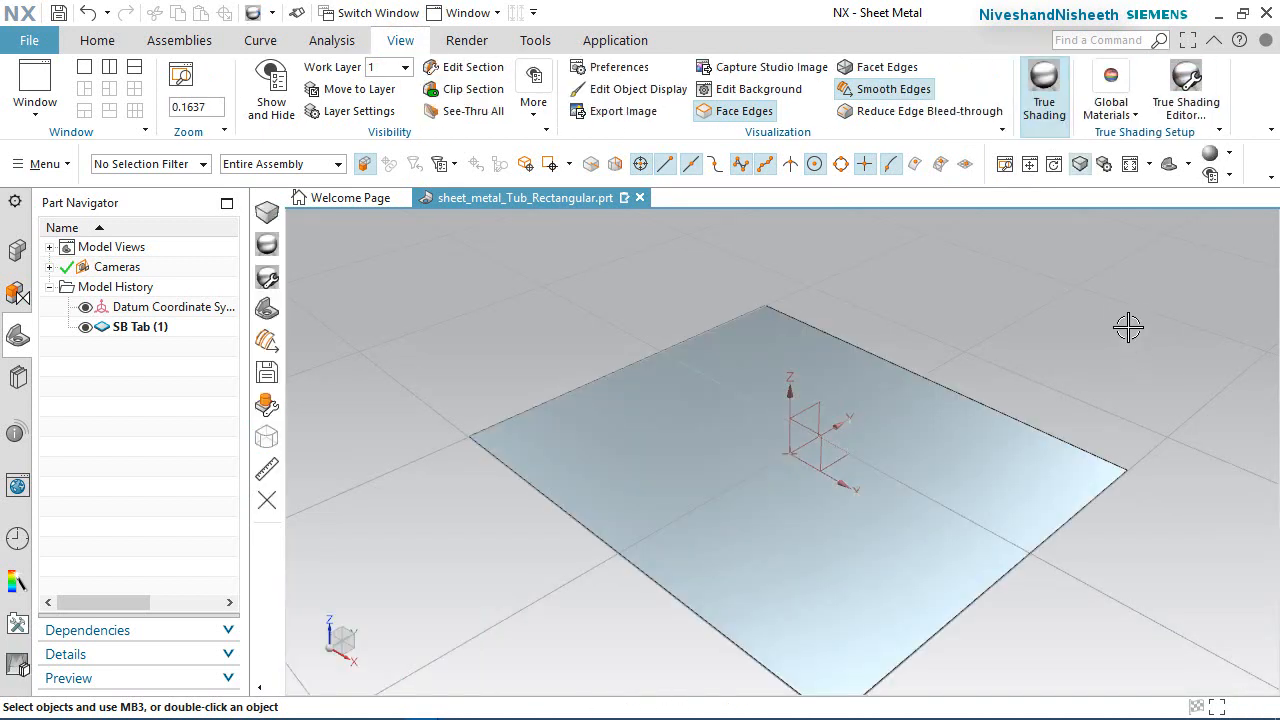
left_click(1080, 163)
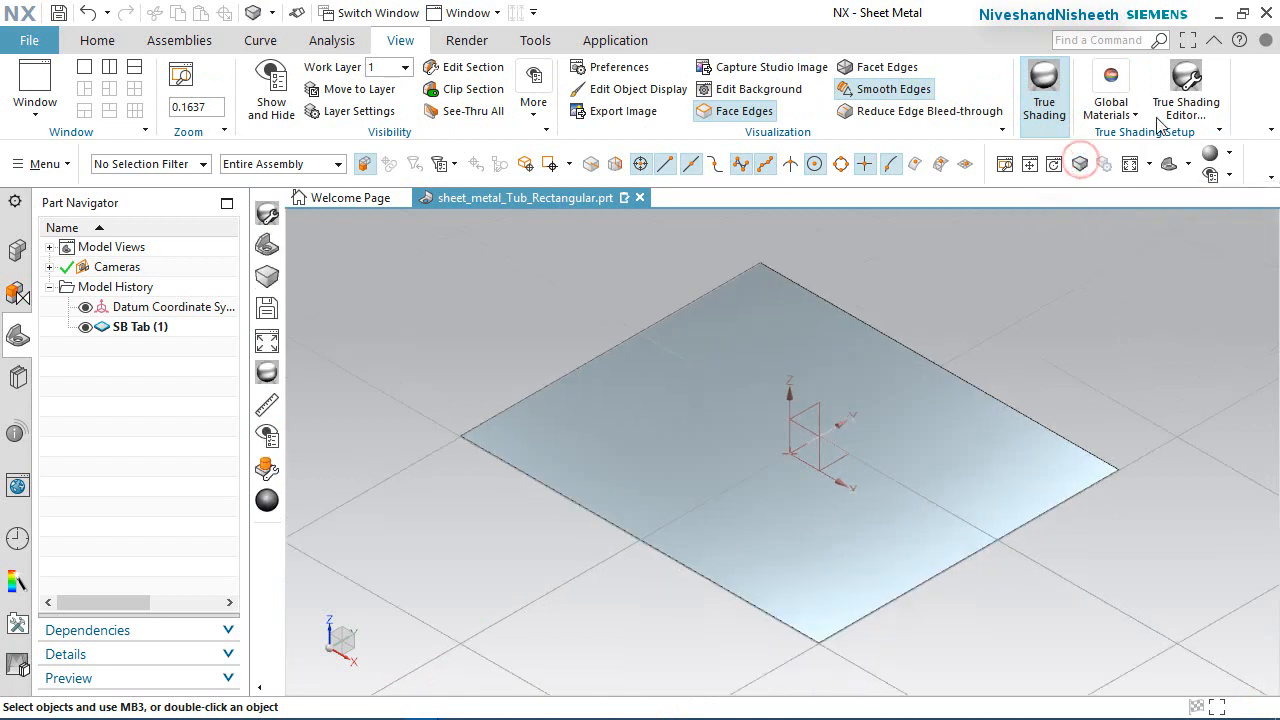
Step: Assign the Brushed Chrome material to the base tab's solid body in the True Shading Editor
left_click(1188, 104)
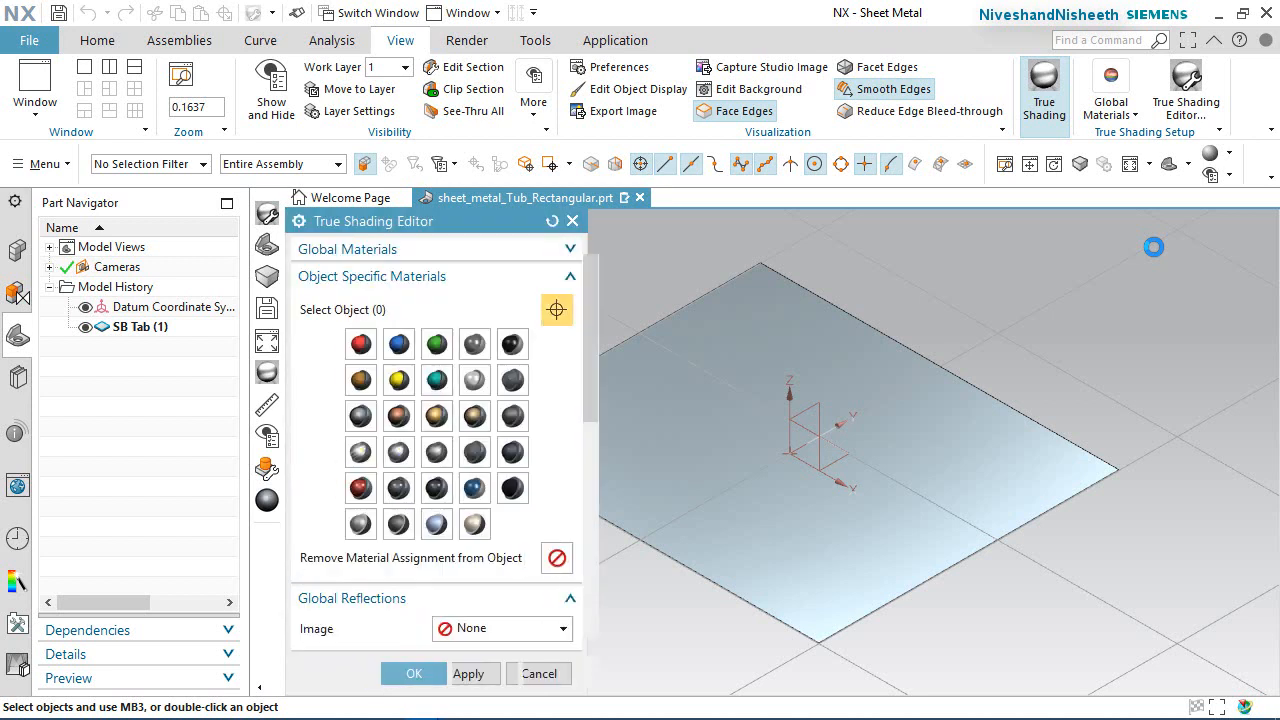
left_click(816, 362)
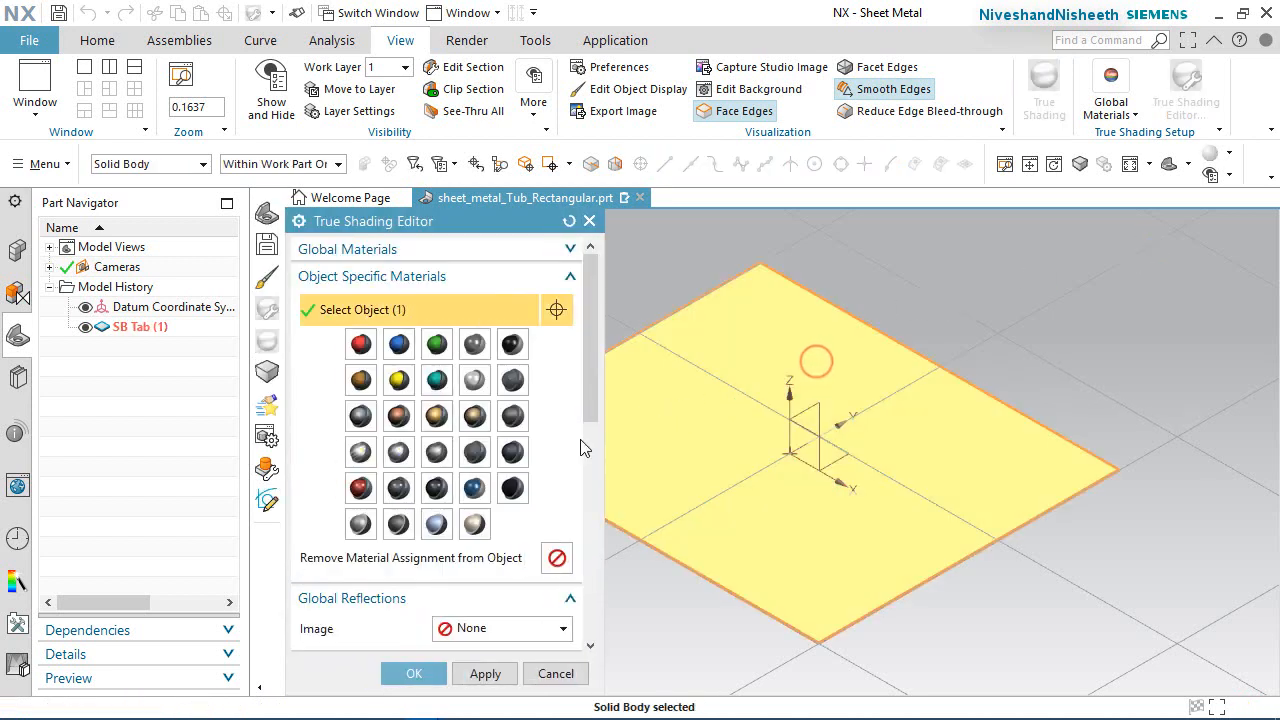
left_click(362, 453)
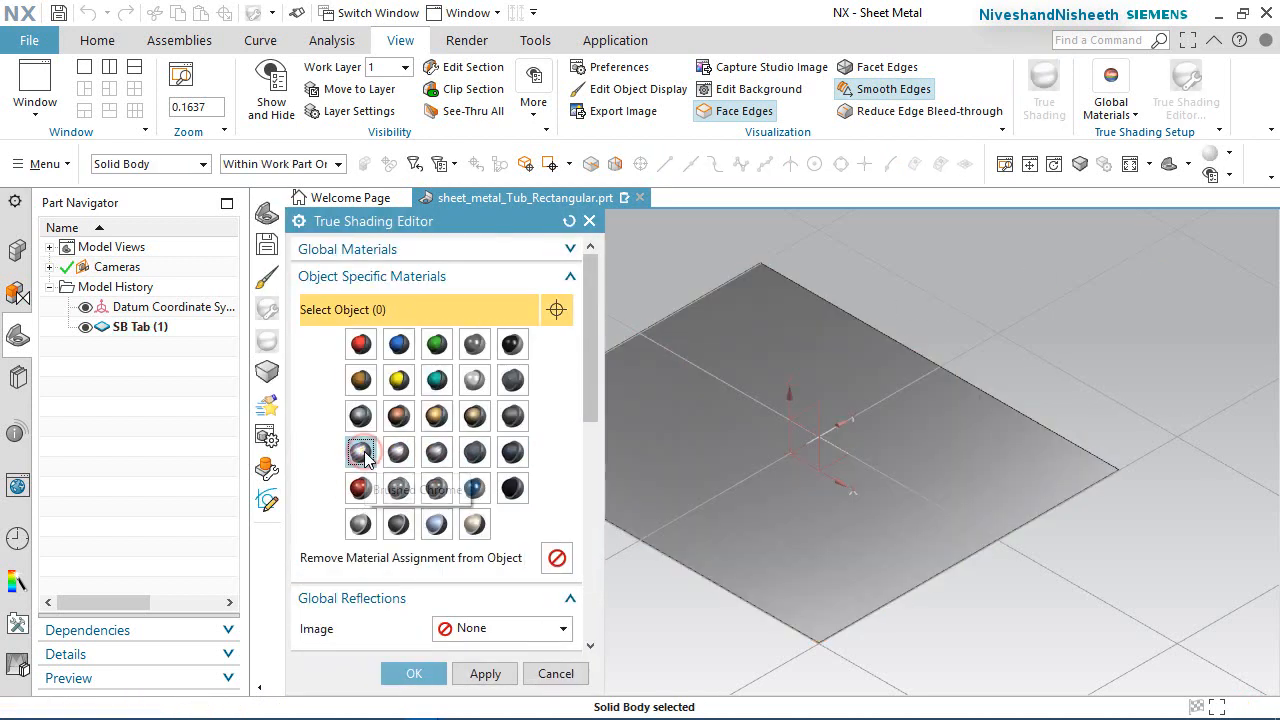
Step: Turn off the ground plane grid, planar shadows and floor reflection in the True Shading settings
left_click_drag(593, 400, 588, 484)
scroll(588, 484, "down", 3)
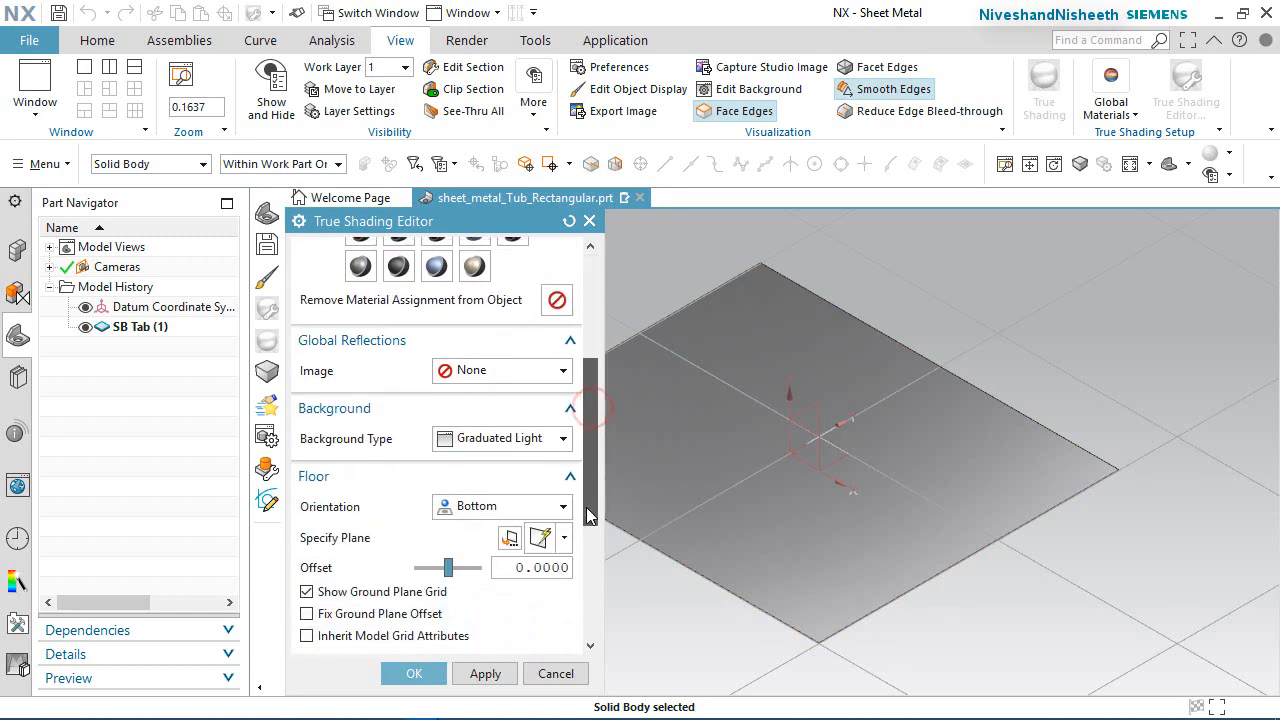
left_click(308, 592)
scroll(368, 588, "down", 3)
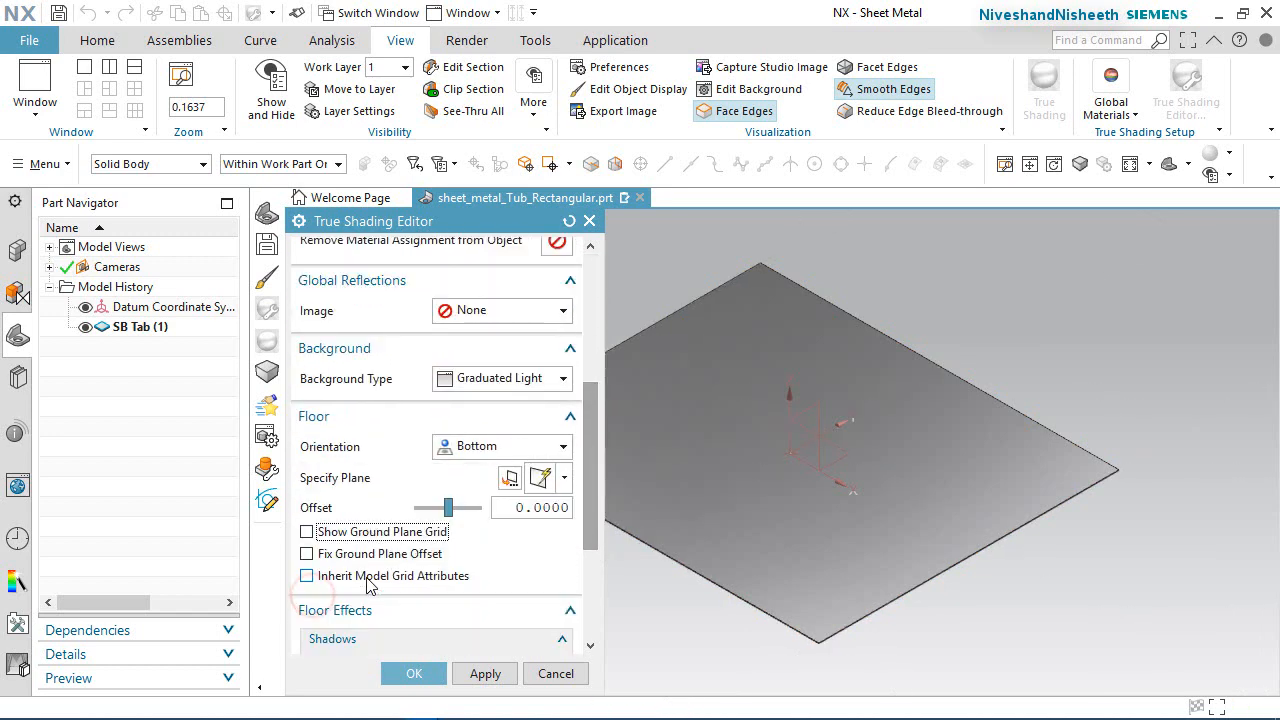
left_click(316, 546)
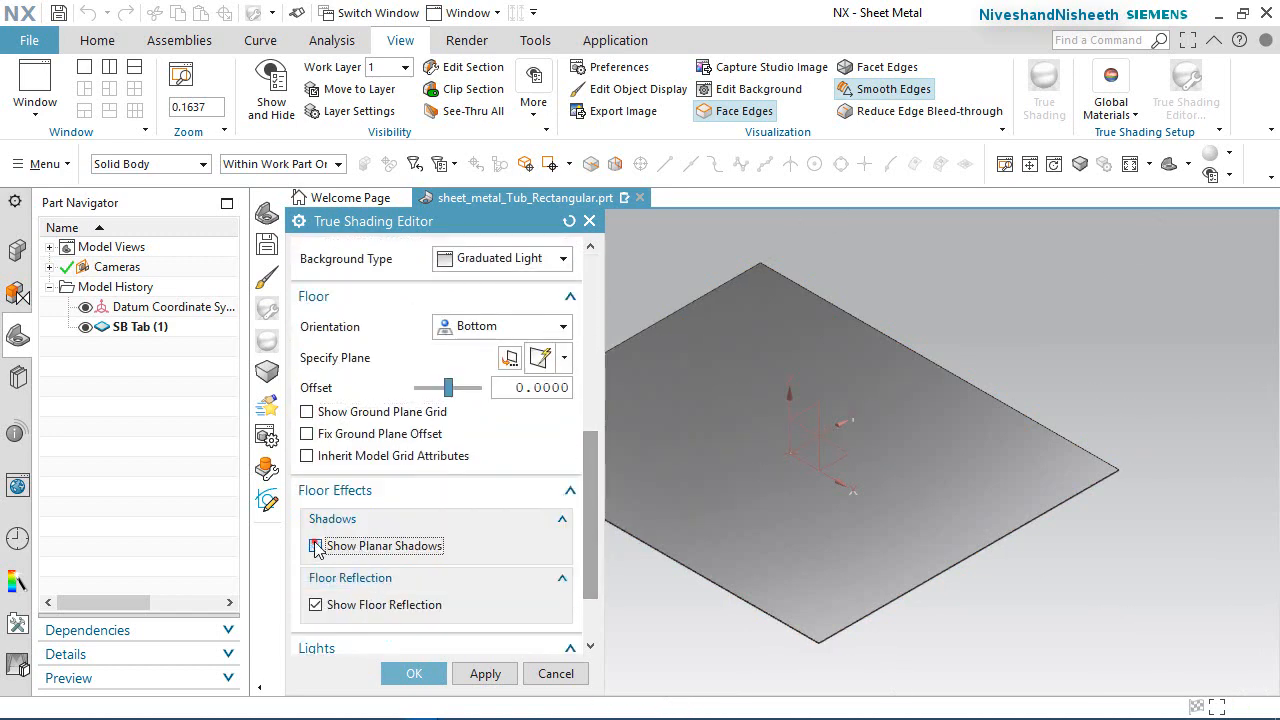
left_click(317, 600)
scroll(400, 580, "down", 2)
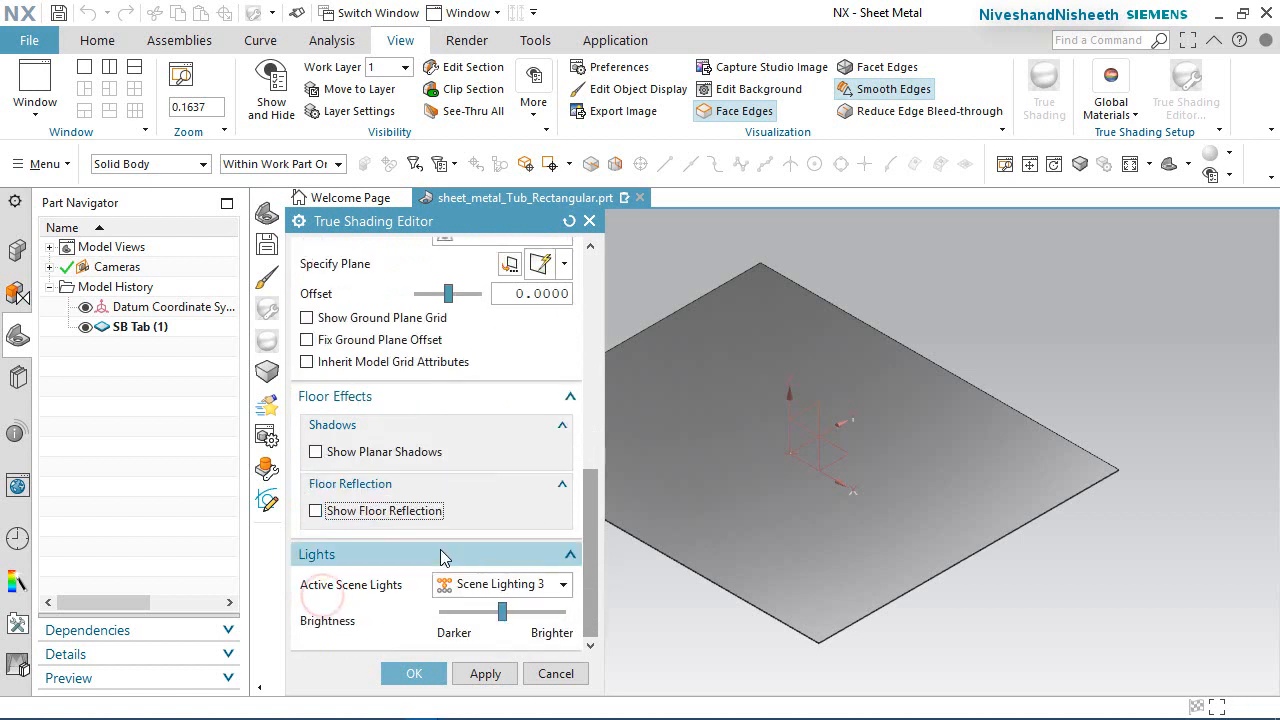
Step: Set the active scene lights to Scene Lighting 5, increase the brightness and accept the True Shading settings
left_click(537, 584)
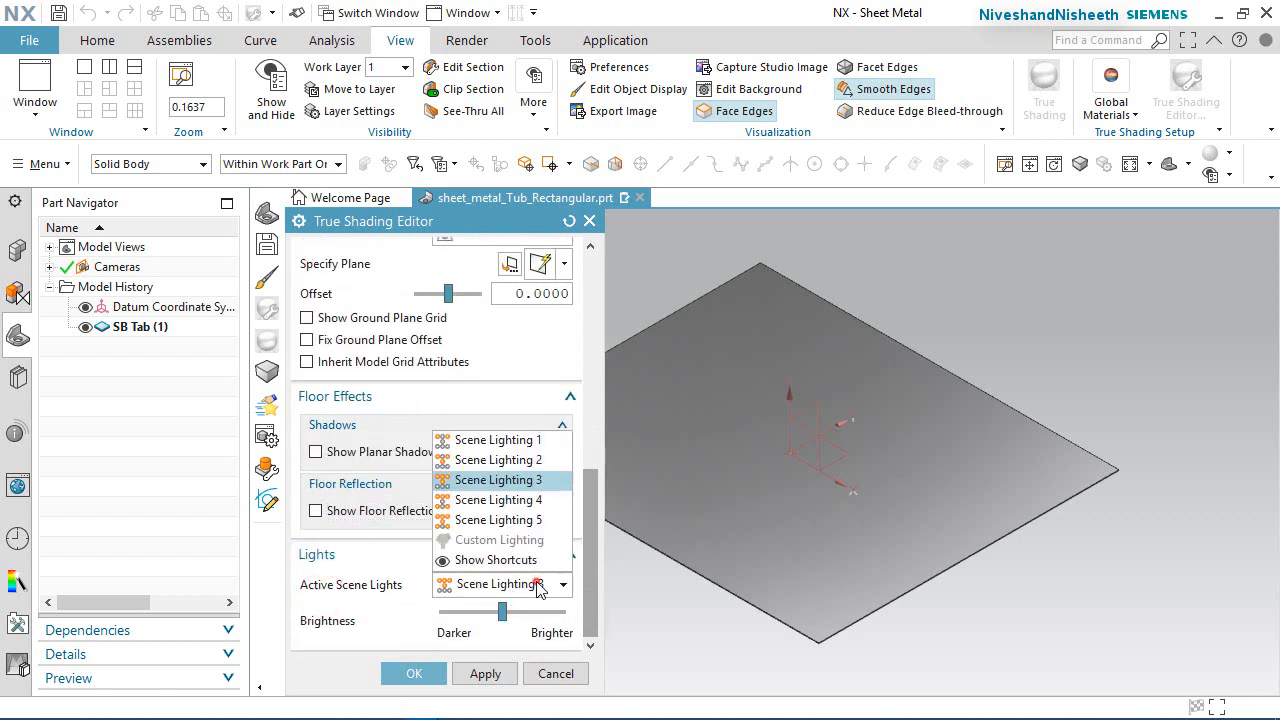
left_click(519, 520)
left_click_drag(507, 614, 537, 614)
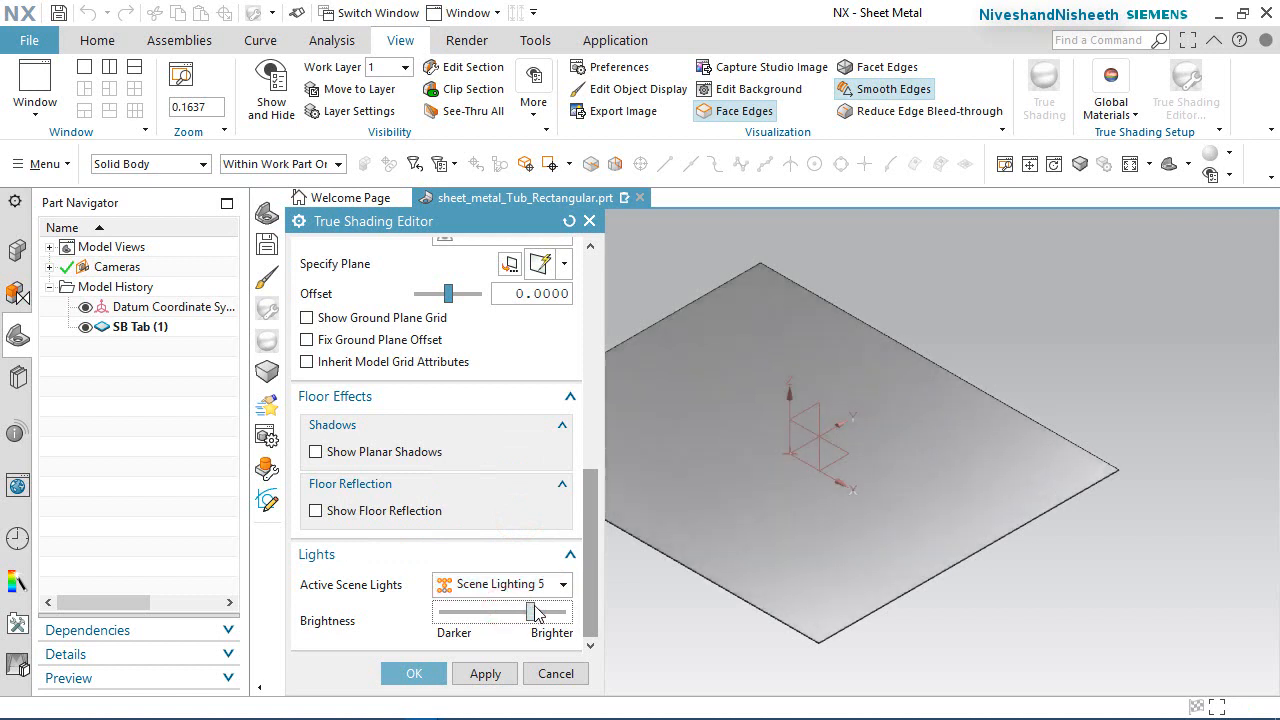
left_click(440, 677)
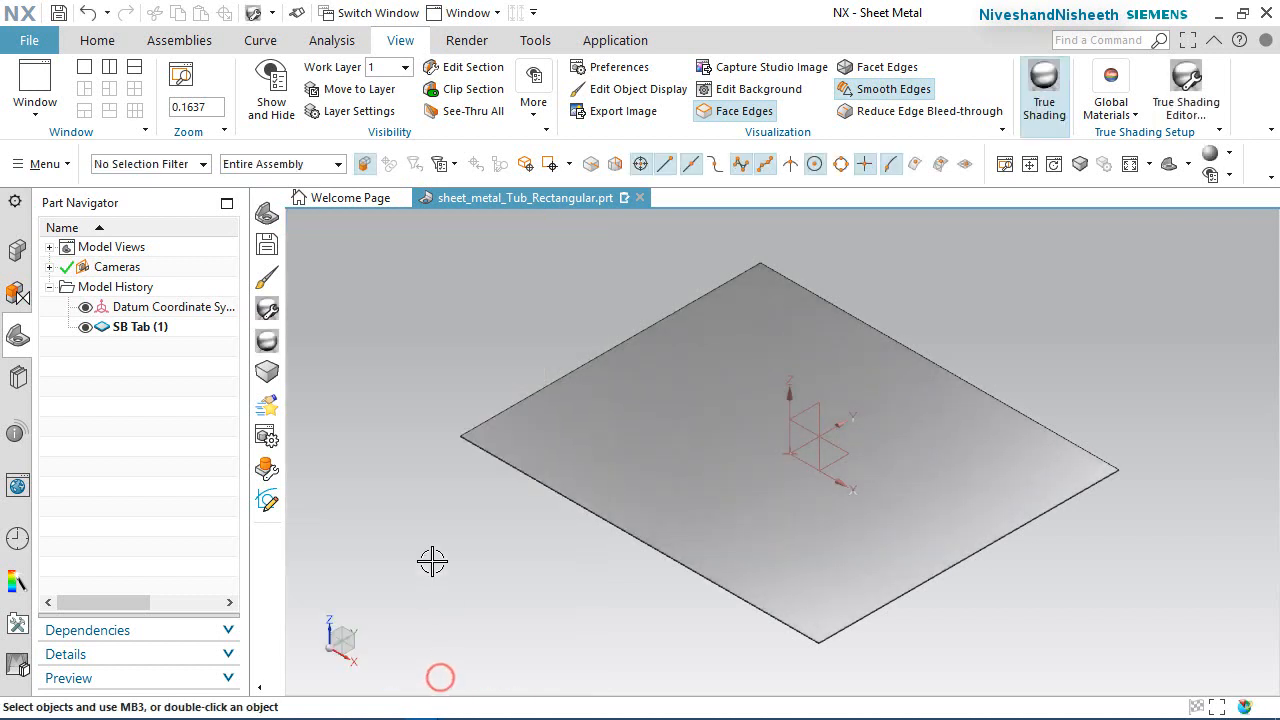
Step: Return to the sheet metal modeling commands and save the part
left_click(97, 40)
left_click(59, 12)
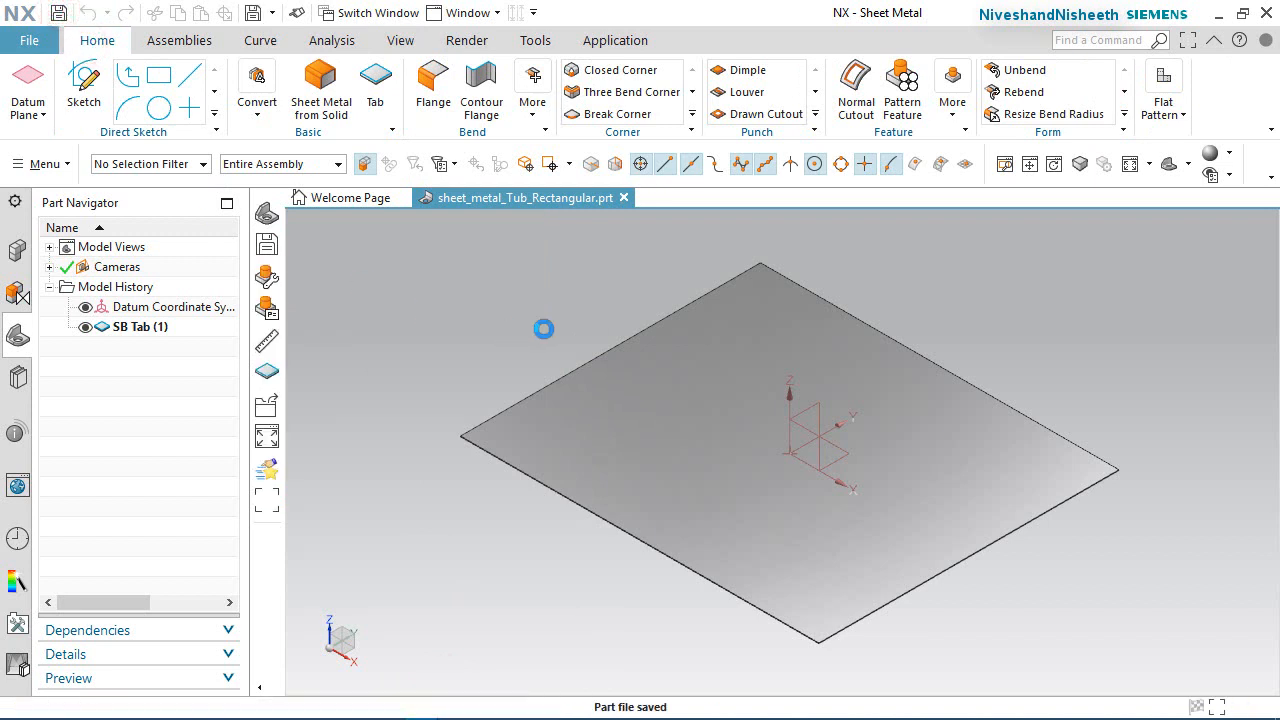
left_click(124, 331)
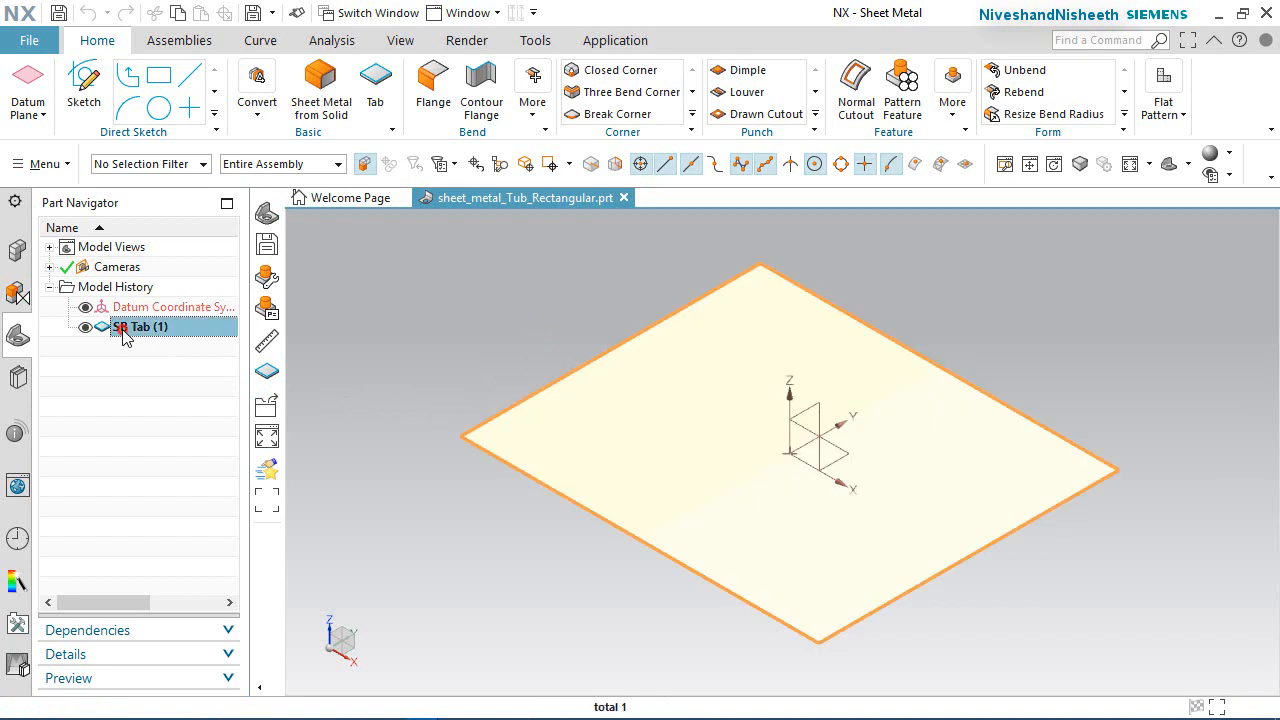
left_click(534, 333)
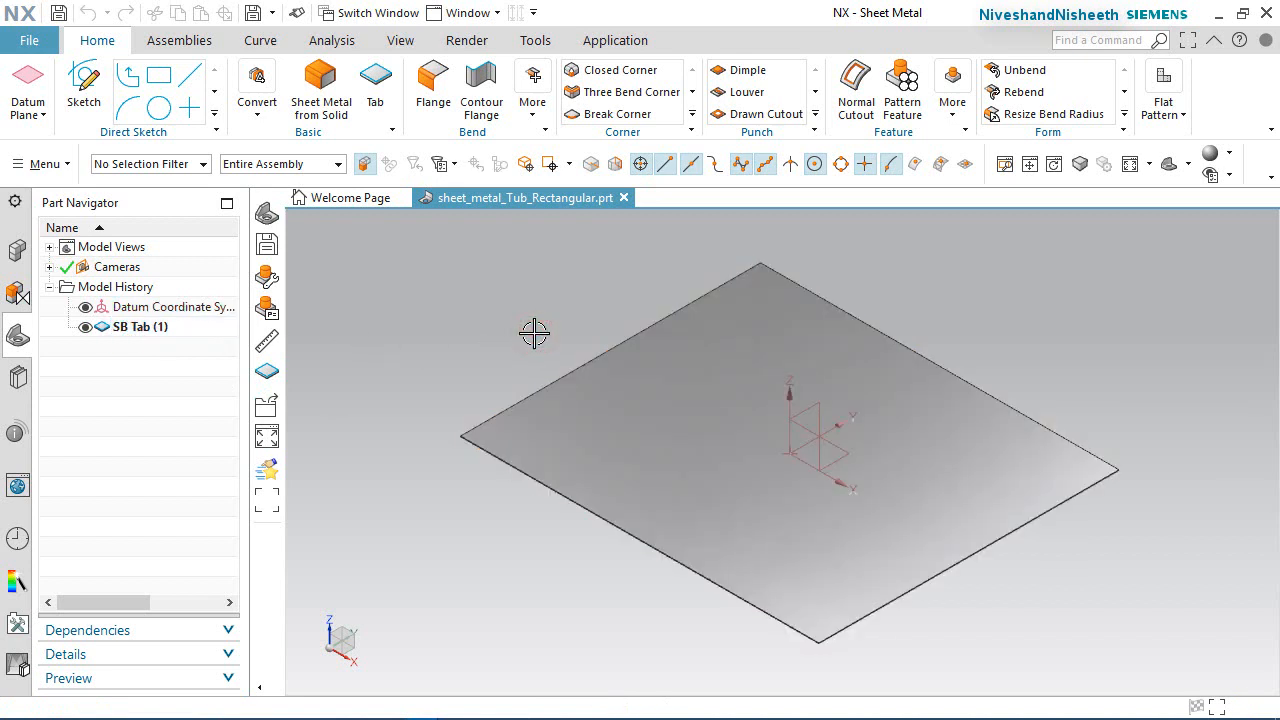
left_click(487, 308)
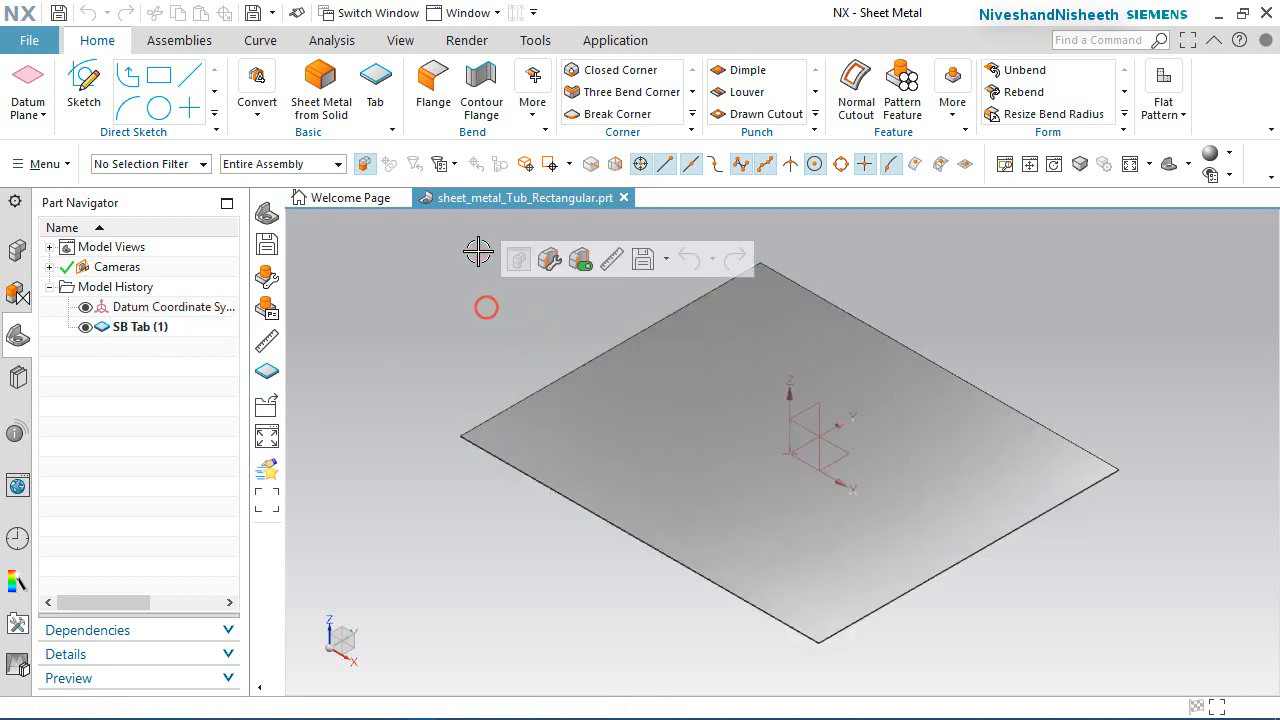
Step: Start a secondary Contour Flange and create its section sketch normal to the +X side's lower edge, at 0% arc length
left_click(483, 80)
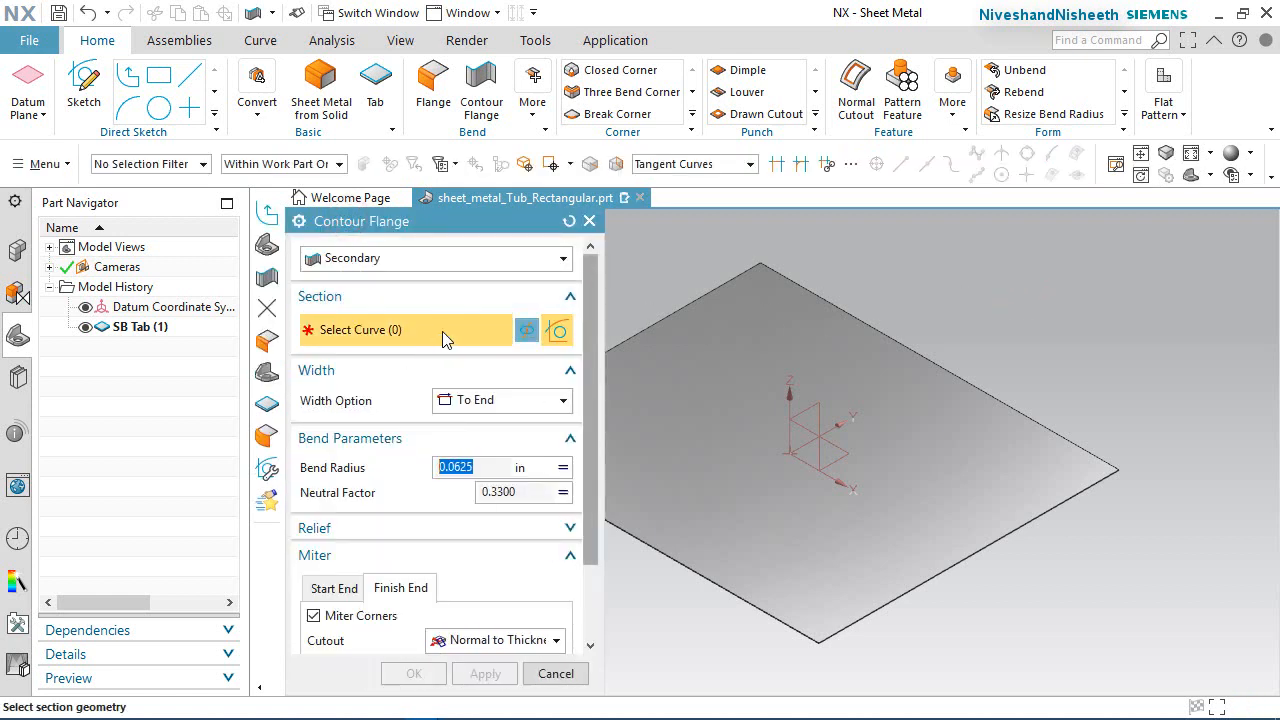
left_click(527, 340)
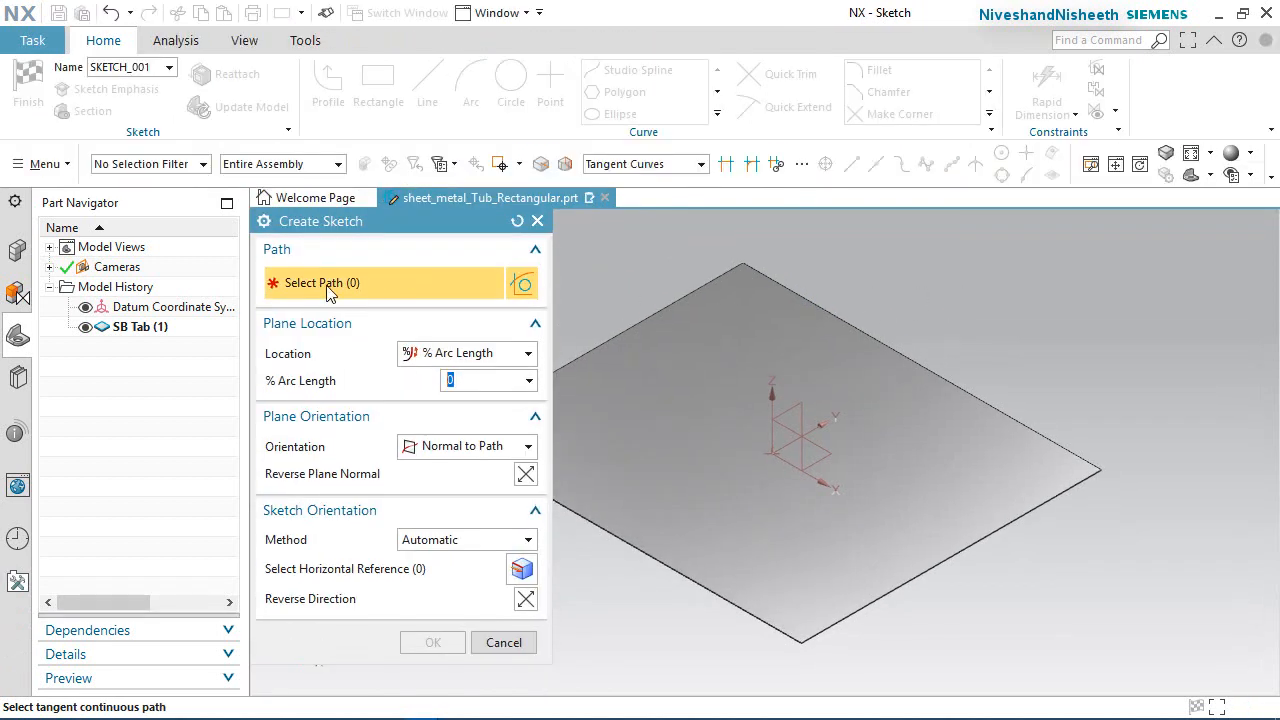
scroll(780, 654, "up", 5)
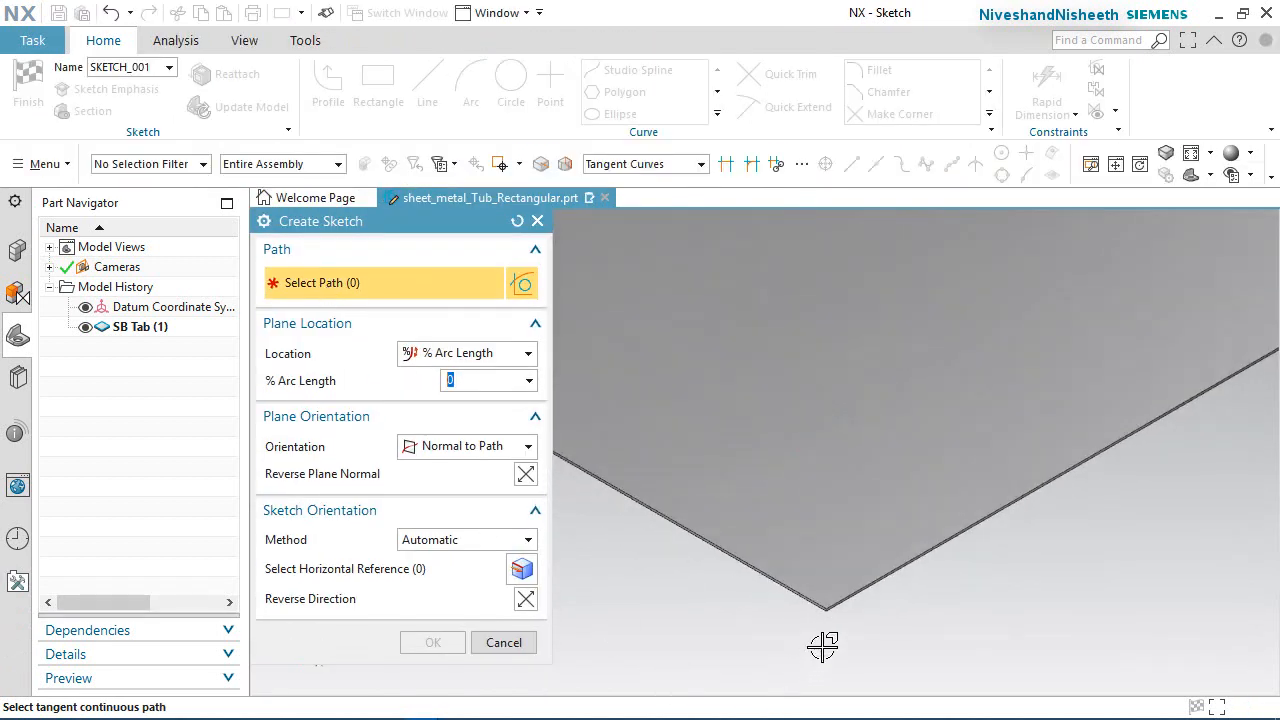
scroll(826, 568, "up", 2)
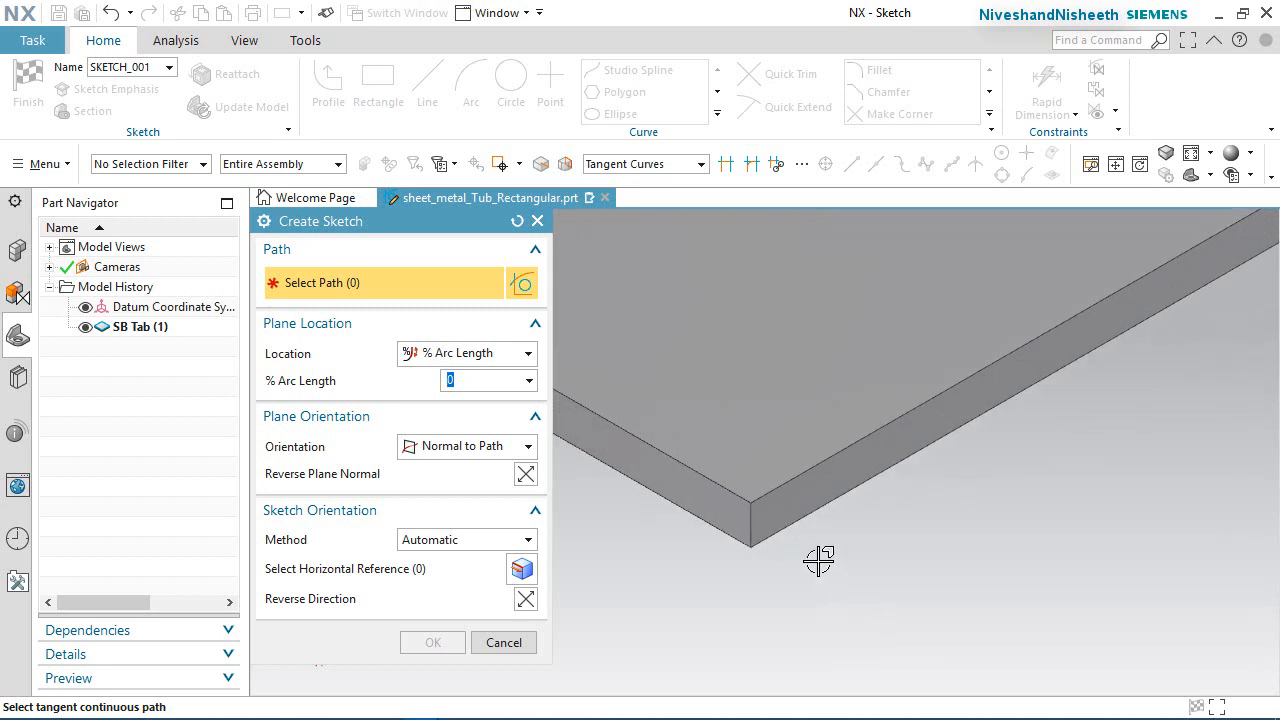
left_click(766, 537)
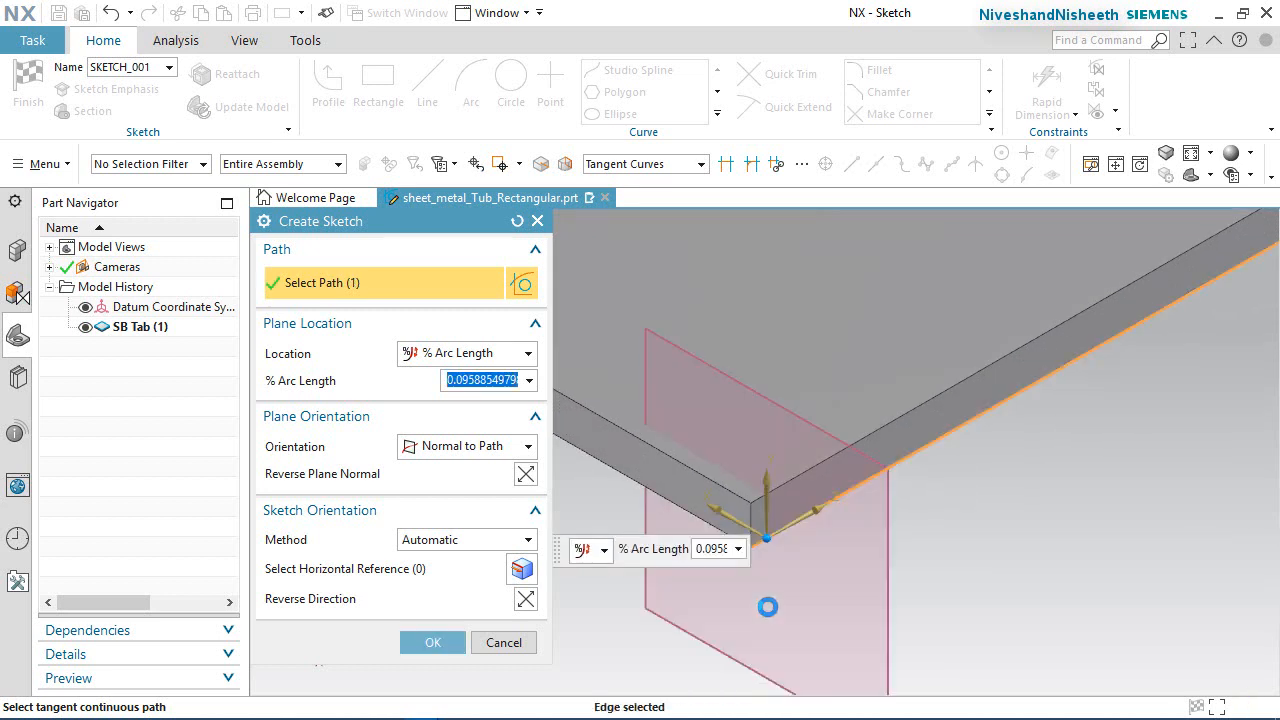
scroll(747, 572, "up", 5)
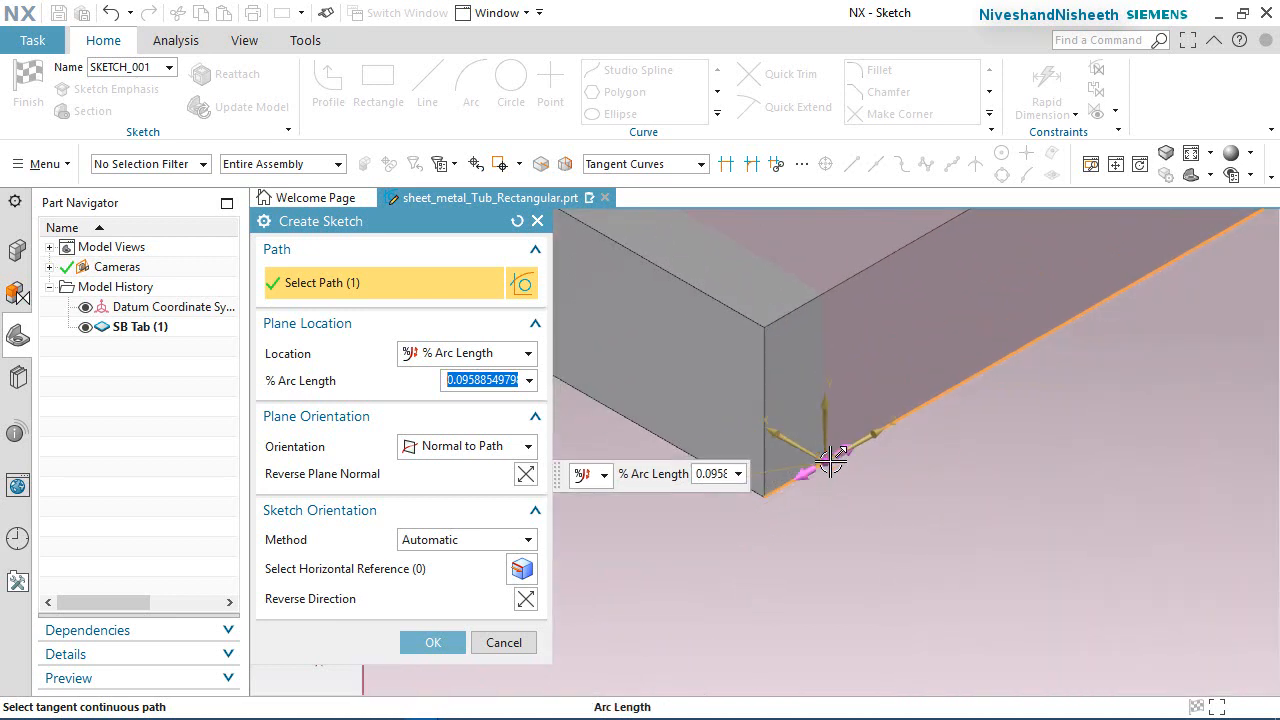
left_click_drag(820, 472, 769, 491)
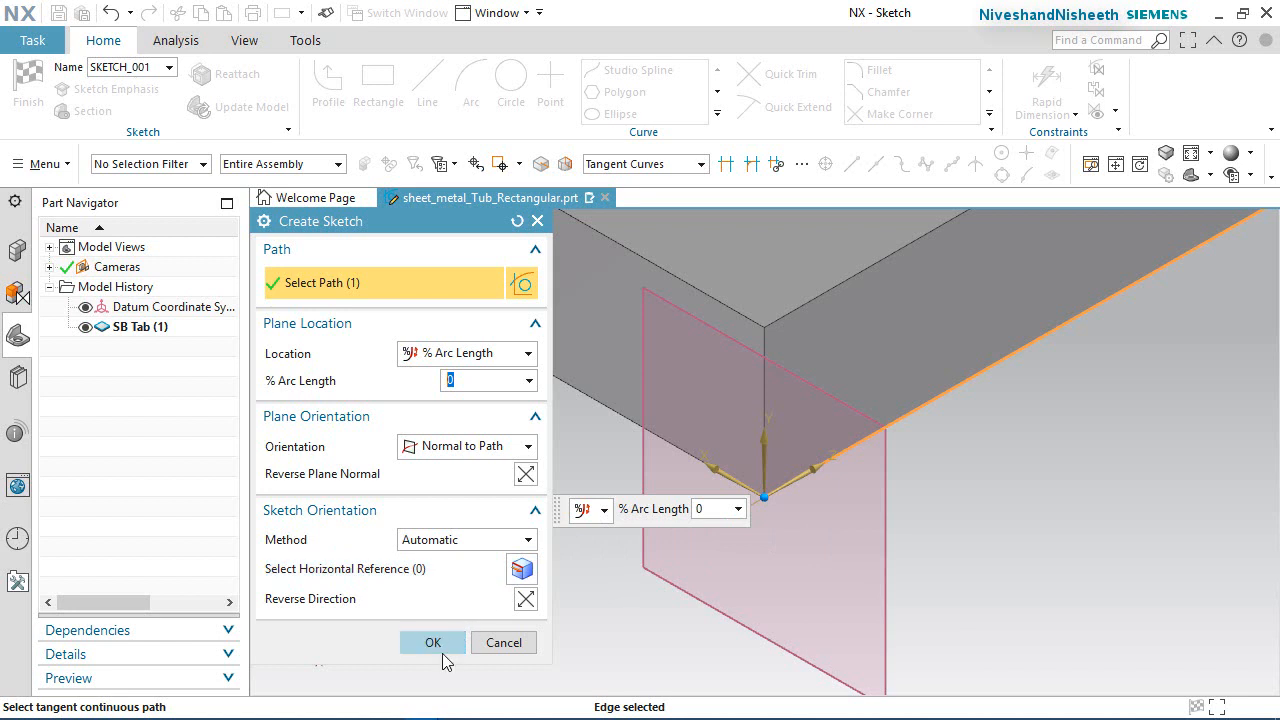
left_click(443, 652)
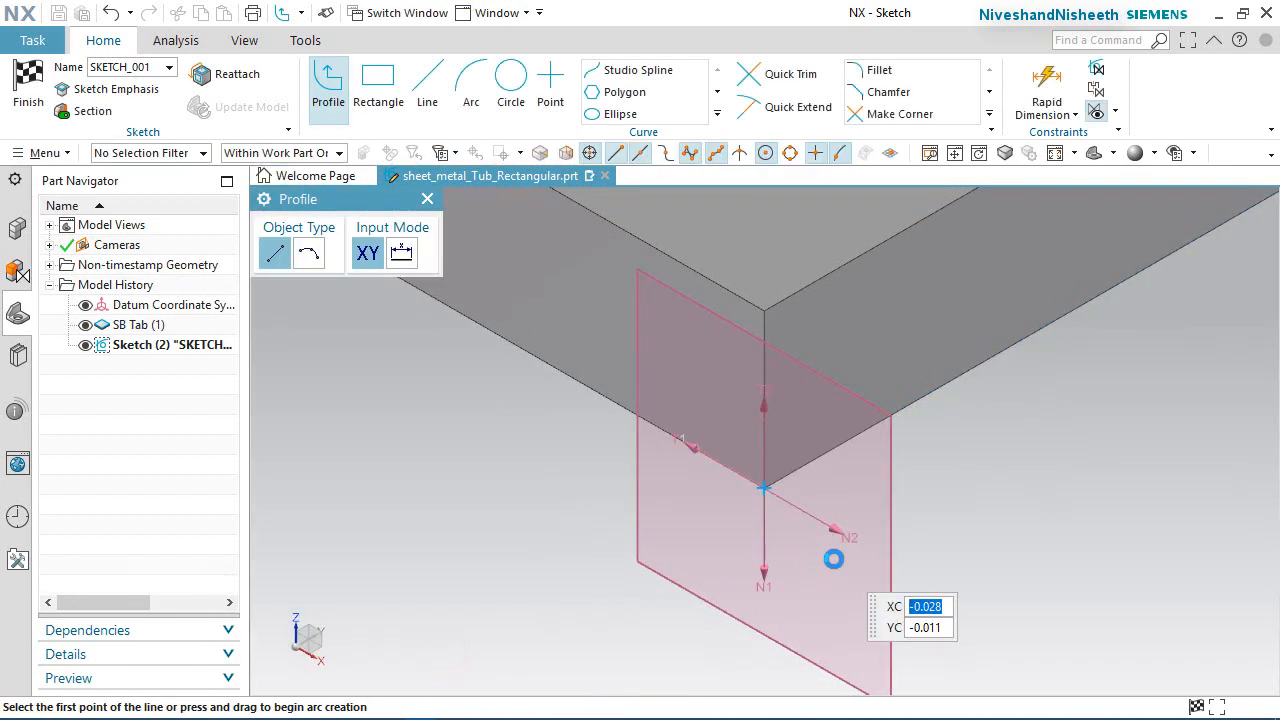
Step: Sketch a flange profile from the corner point: a vertical line 6.1875 in upward, followed by a horizontal line 1.0625 in outward
left_click(765, 488)
scroll(771, 585, "down", 3)
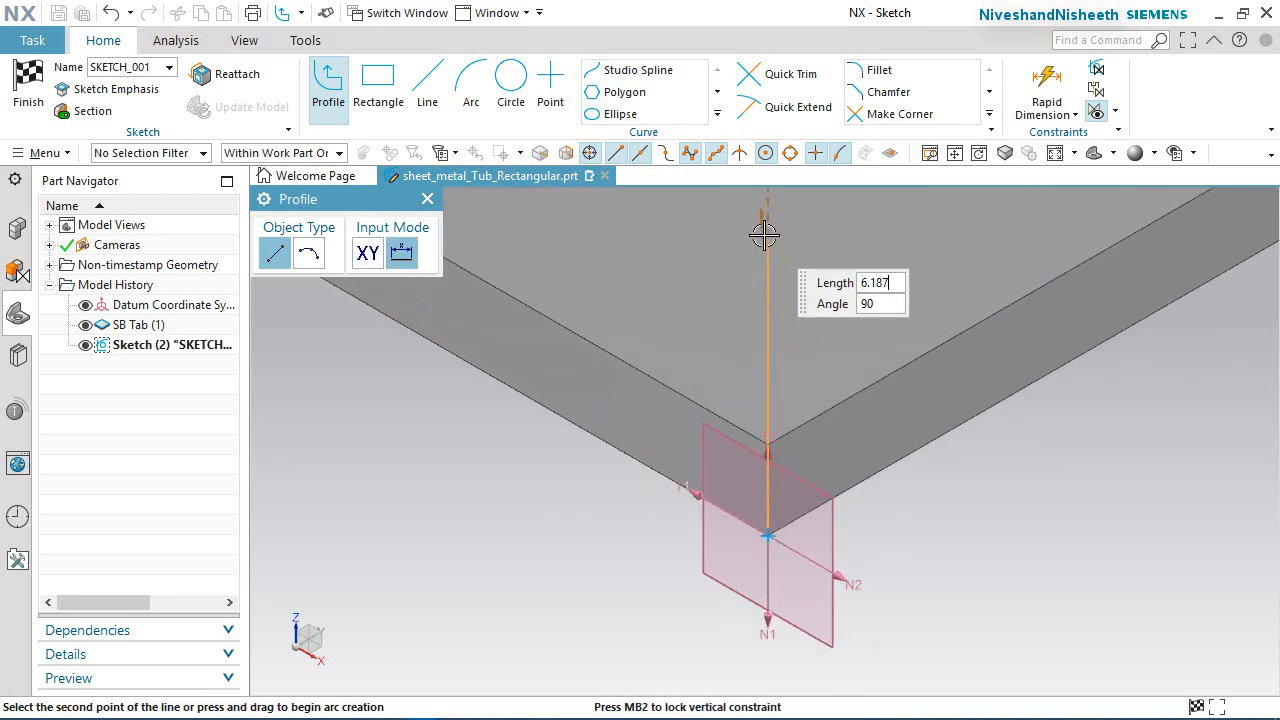
left_click(764, 234)
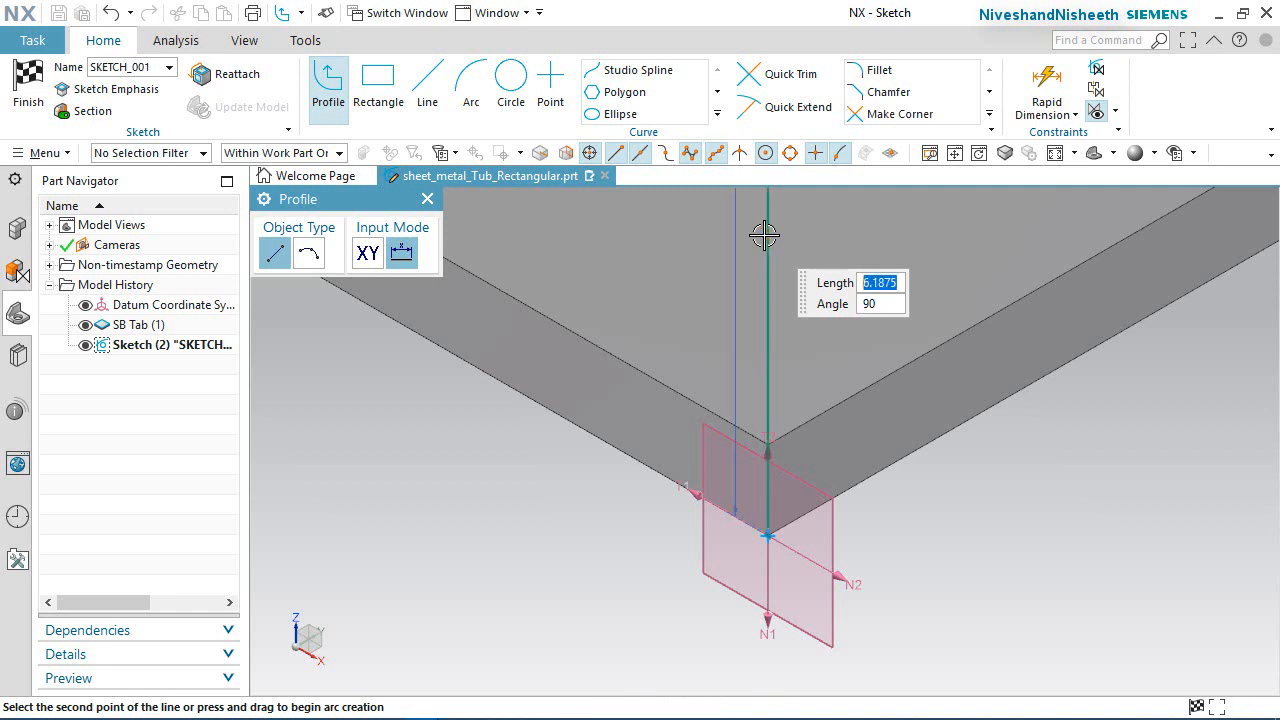
scroll(886, 466, "down", 5)
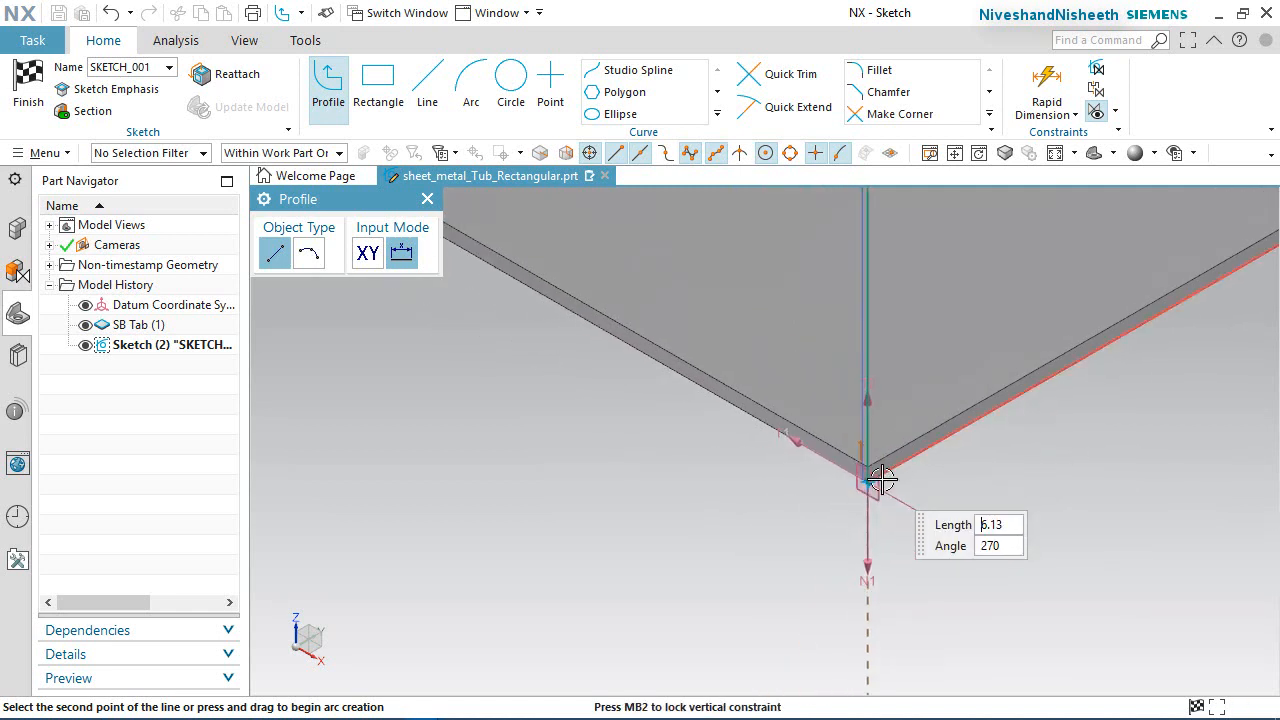
scroll(912, 370, "up", 5)
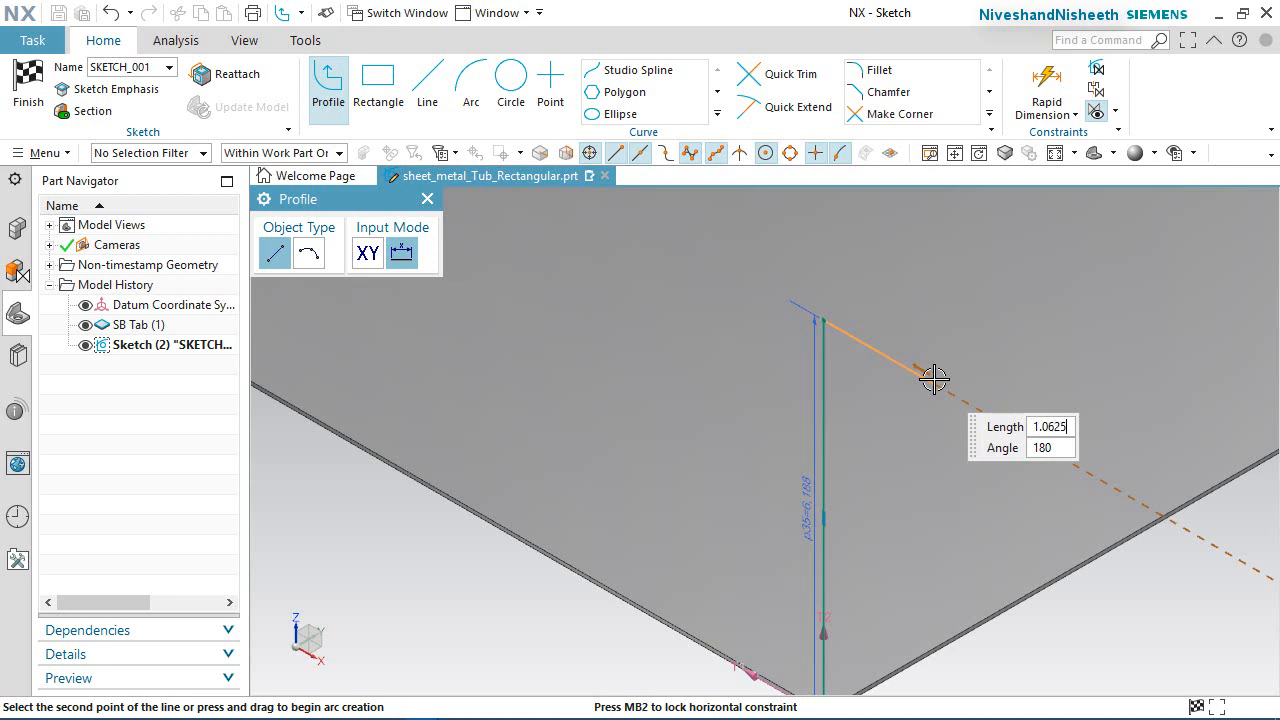
key("Return")
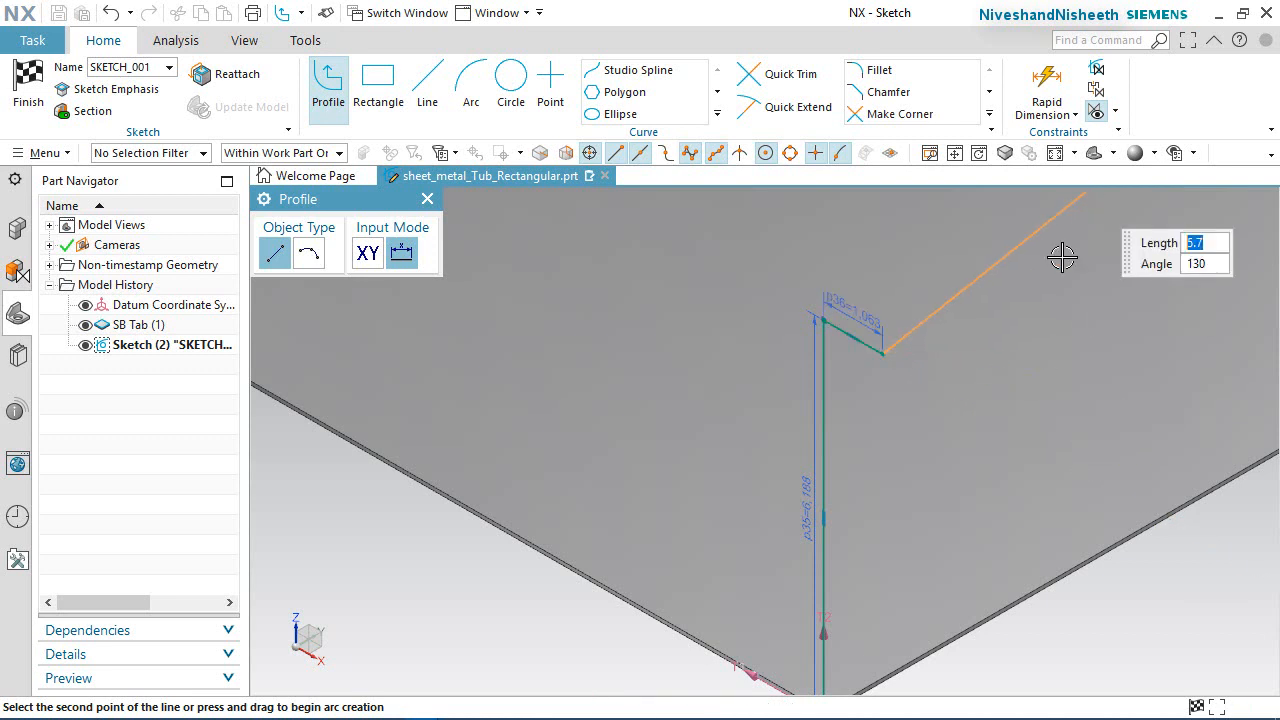
right_click(1049, 286)
left_click(1092, 276)
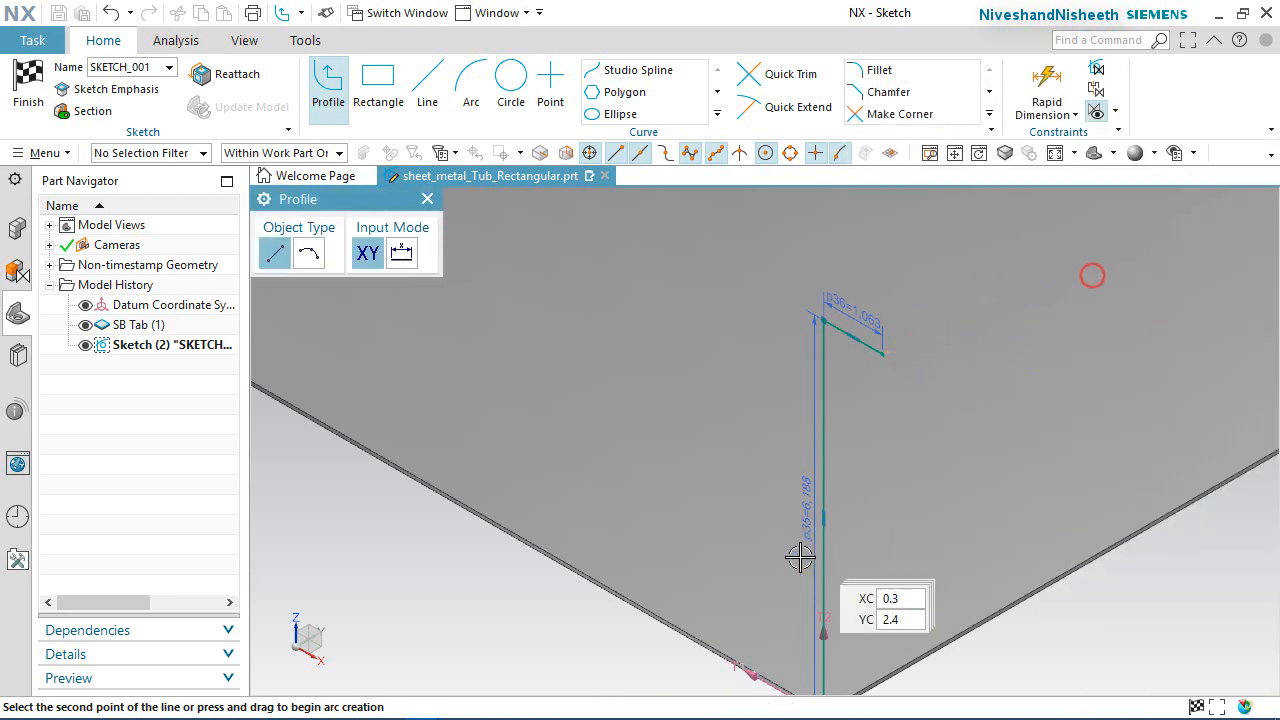
right_click(709, 238)
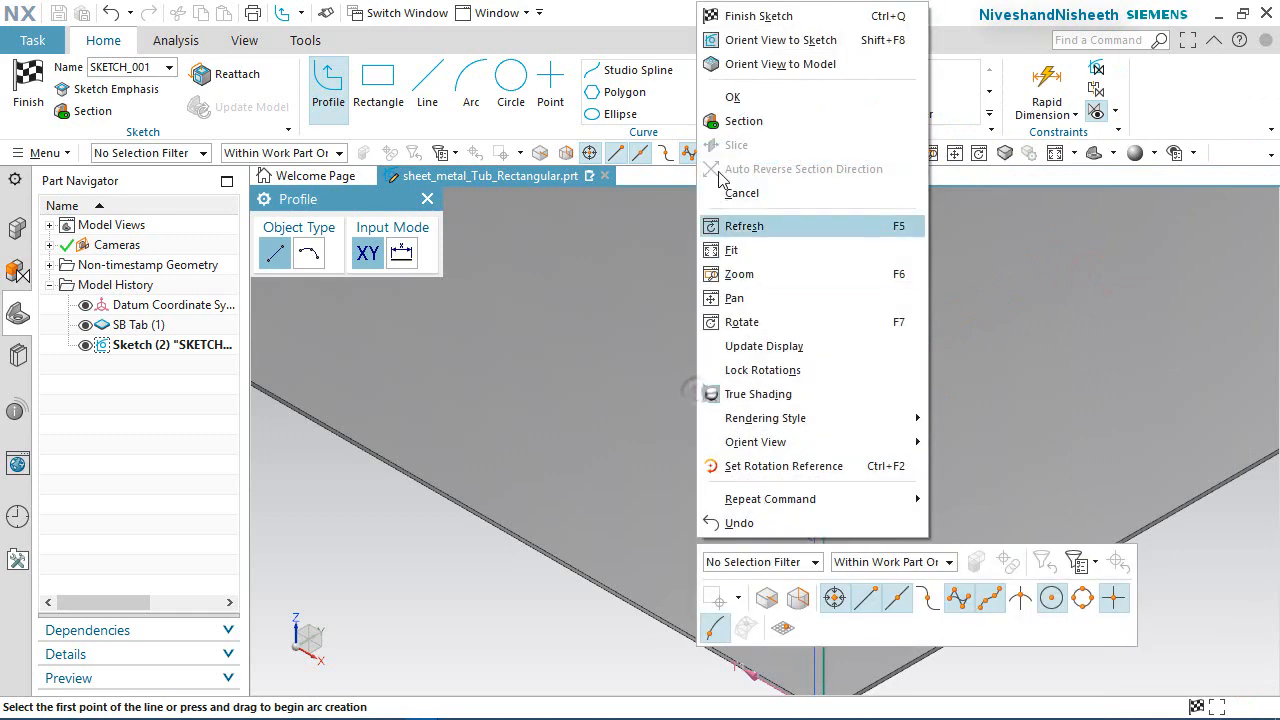
left_click(722, 91)
Step: Move the vertical line's dimension farther from the profile and finish the sketch as the contour flange section
left_click_drag(802, 503, 722, 445)
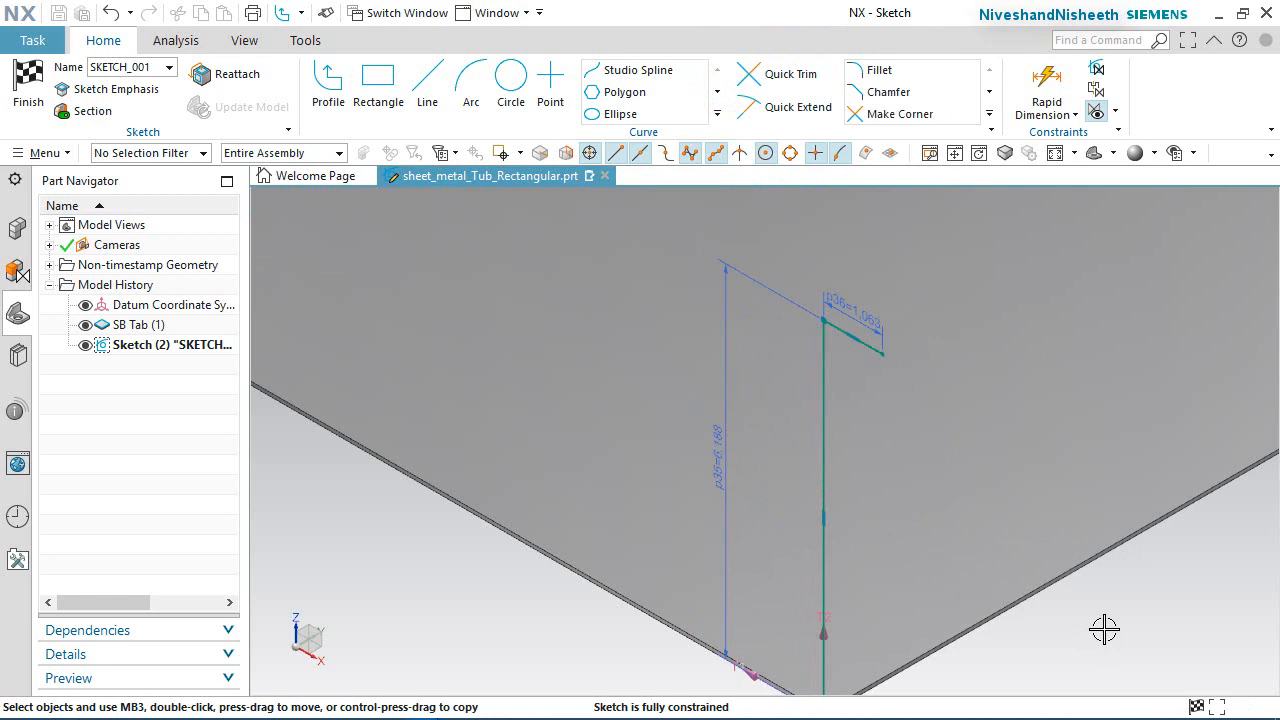
right_click(1104, 628)
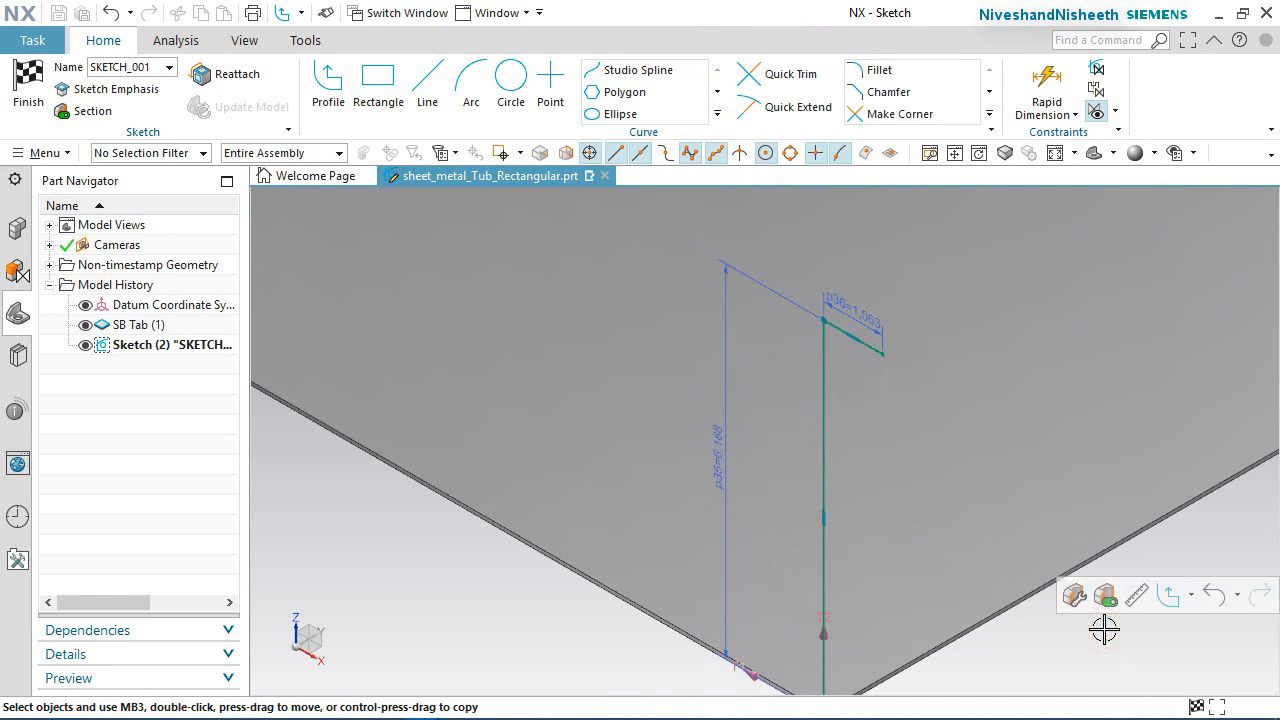
left_click(28, 85)
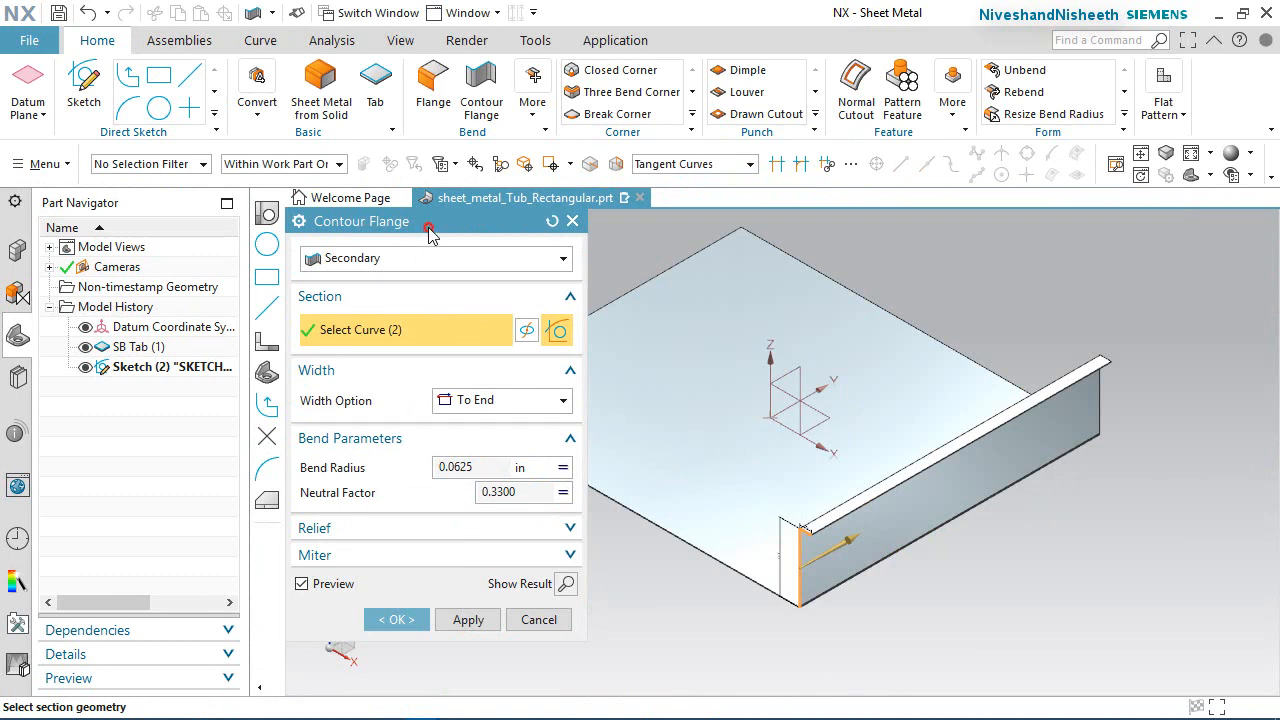
Step: Set the contour flange's width option to Chain and select the base tab's lower +X edge as the first chain edge
left_click(428, 227)
left_click(559, 404)
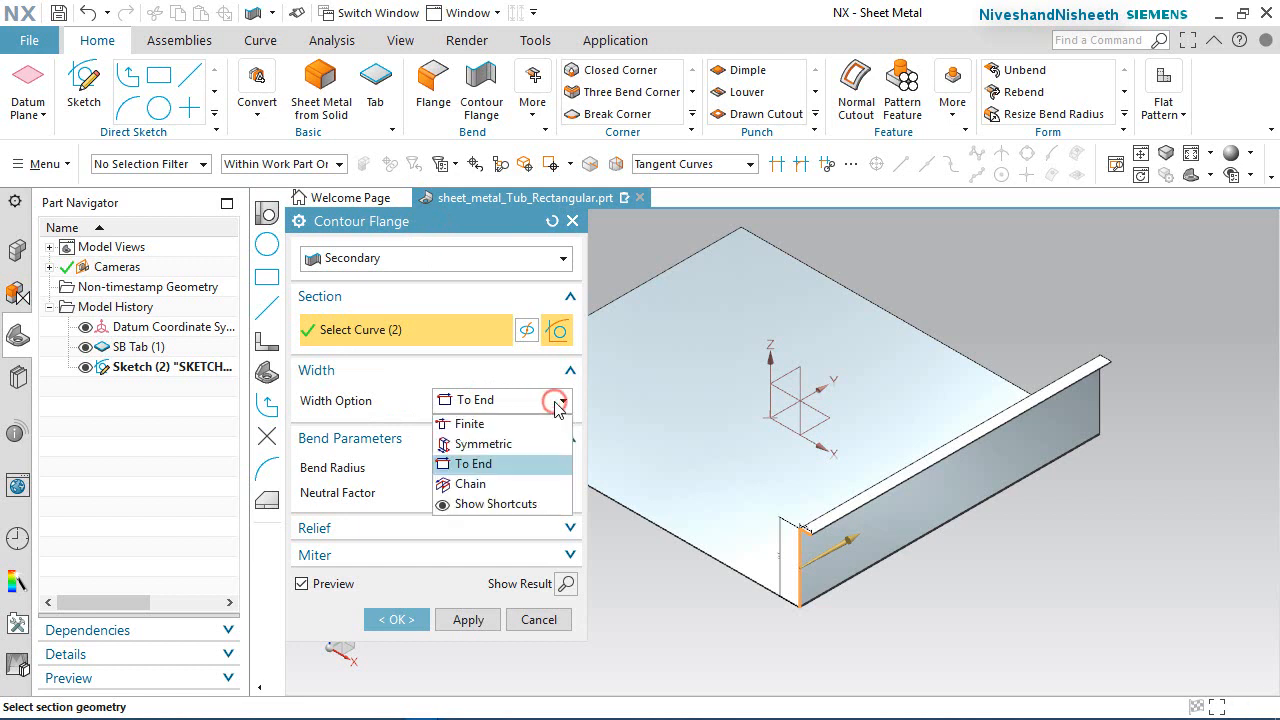
left_click(470, 484)
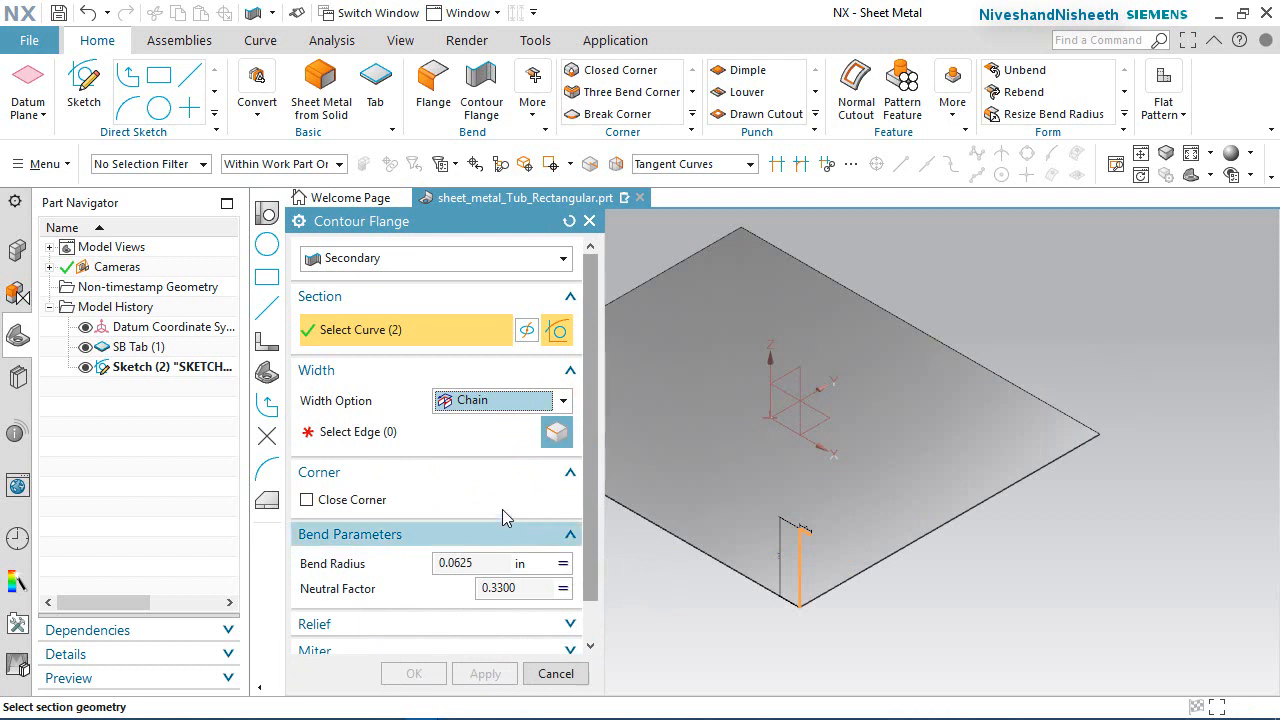
left_click(335, 436)
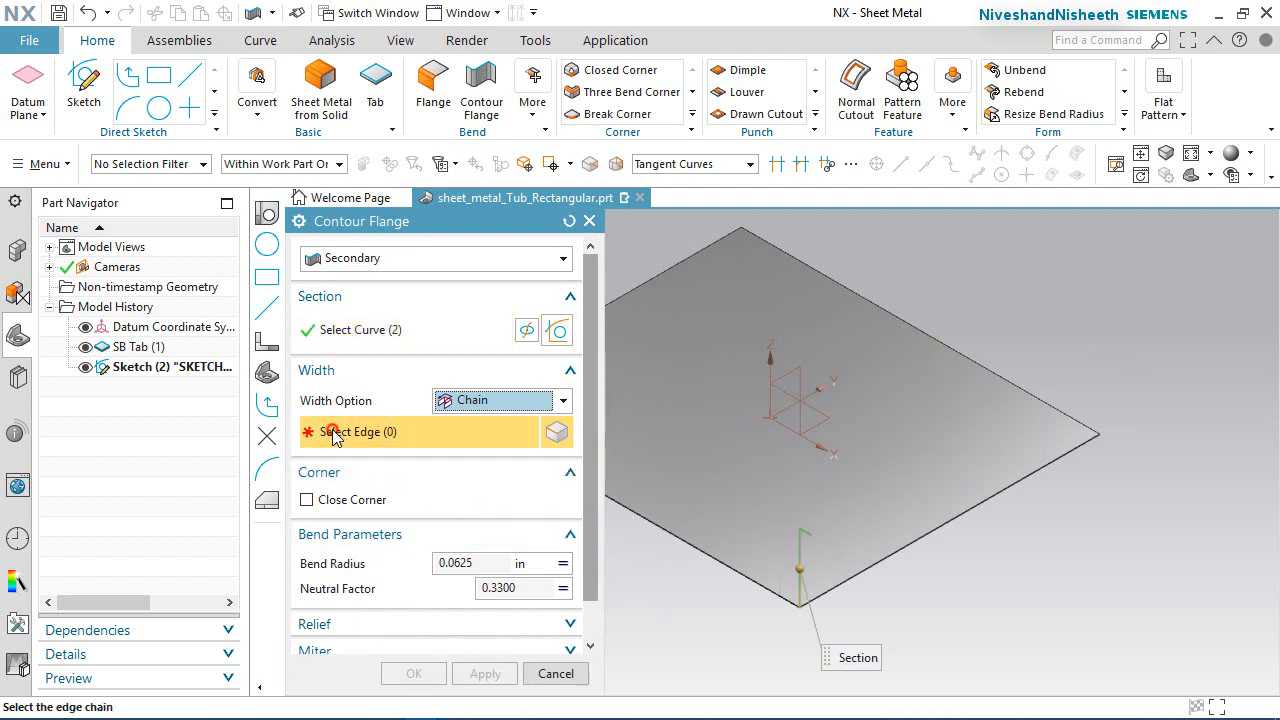
scroll(800, 603, "up", 3)
scroll(800, 603, "up", 3)
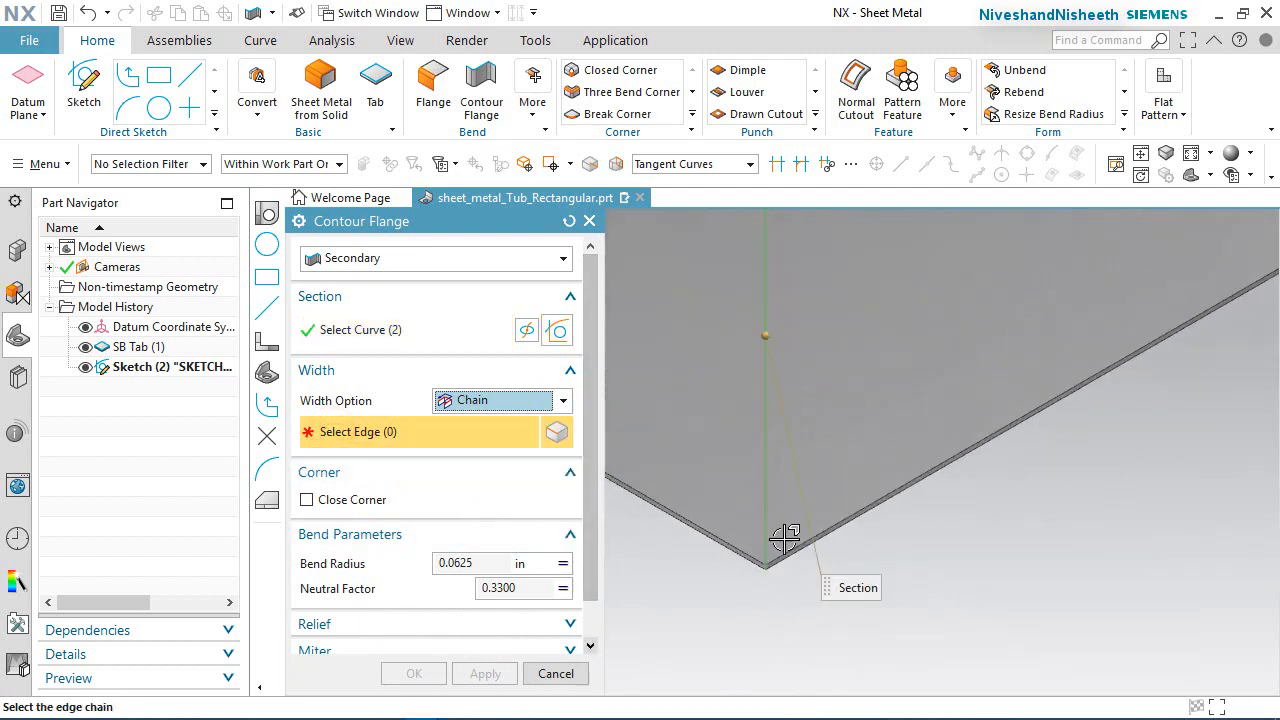
left_click(735, 578)
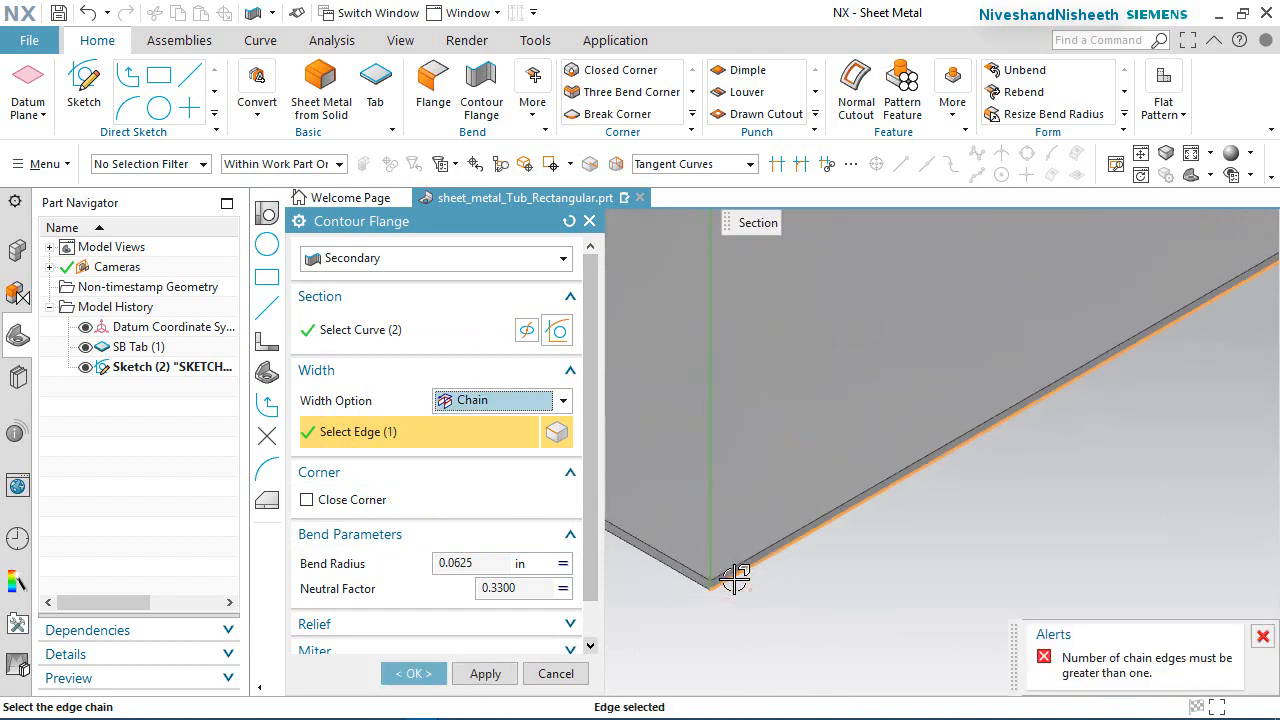
Step: Add the base tab's lower +Y edge to the contour flange's edge chain
scroll(735, 578, "down", 3)
scroll(1134, 389, "up", 5)
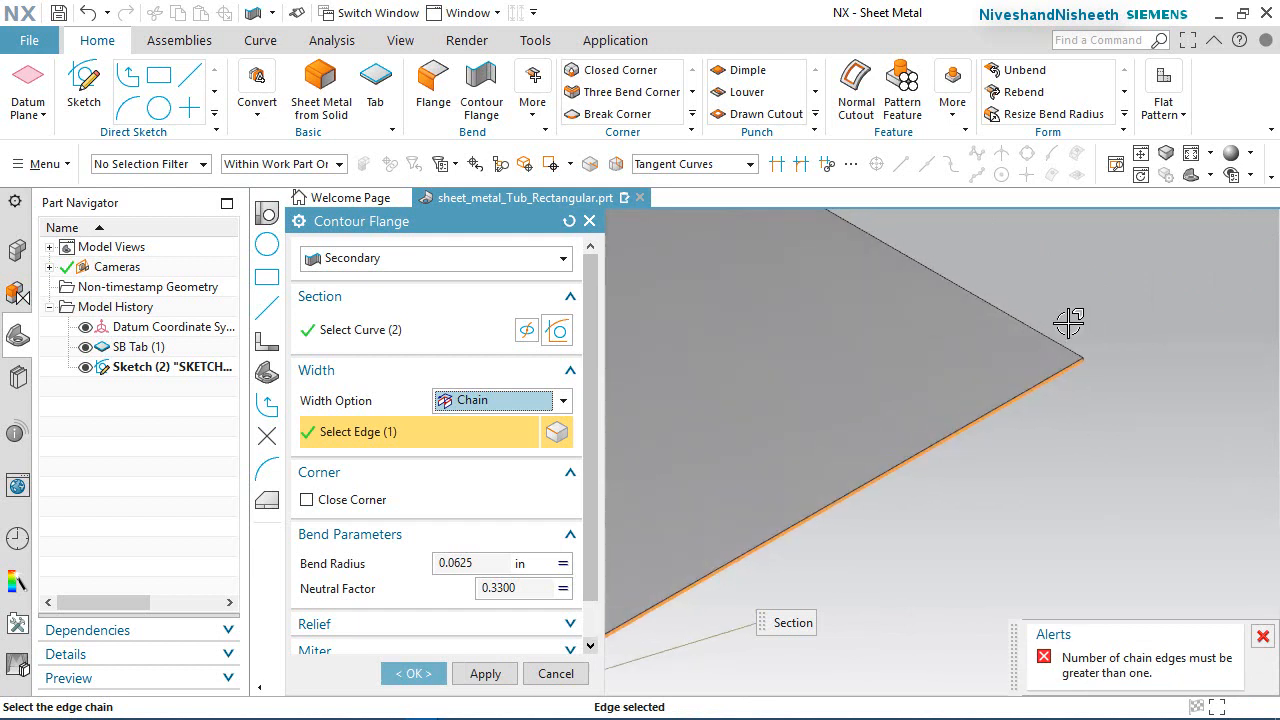
scroll(1113, 357, "up", 5)
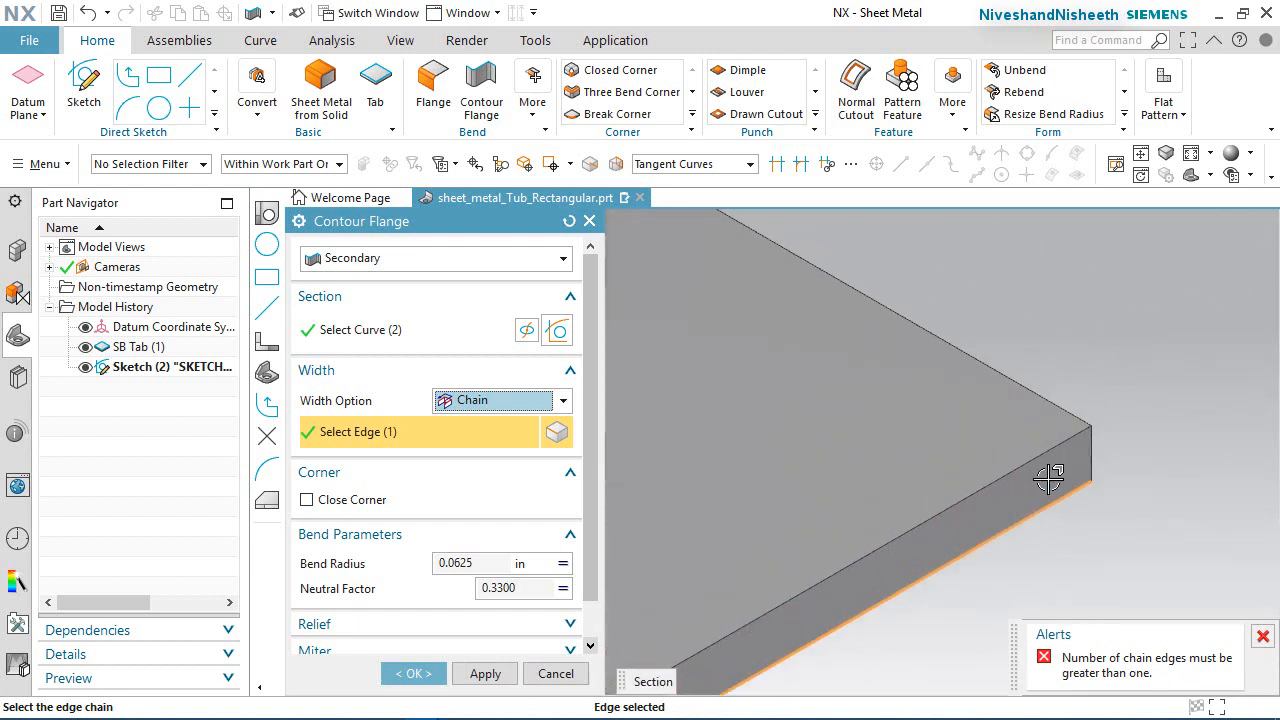
middle_click_drag(1047, 466, 971, 494)
left_click(1136, 459)
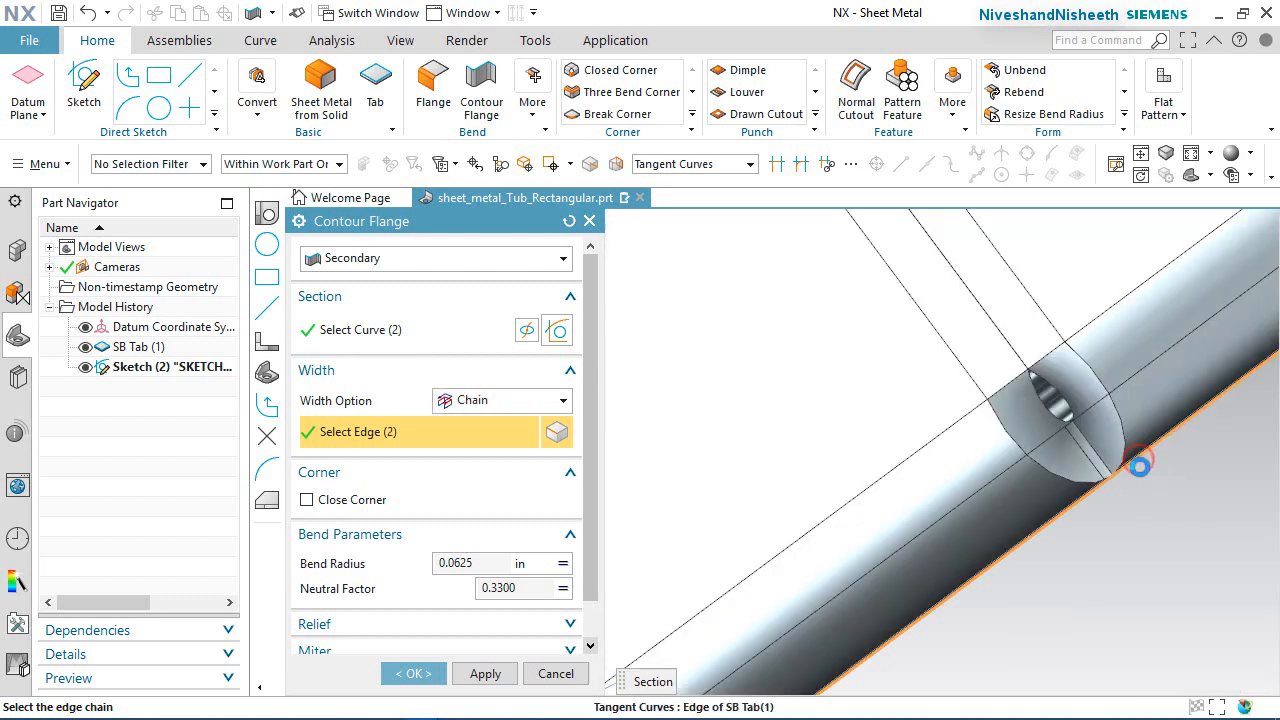
Step: Extend the edge chain with the base tab's lower -X edge
scroll(921, 418, "down", 10)
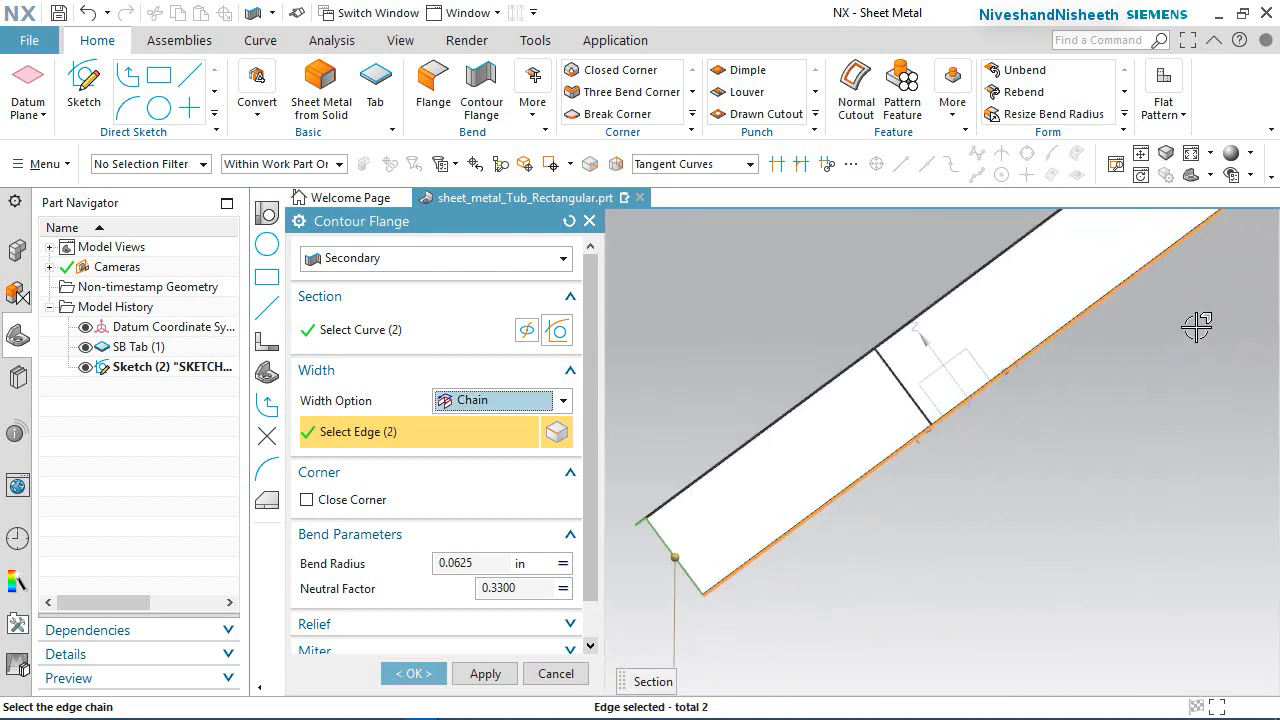
scroll(1088, 302, "up", 10)
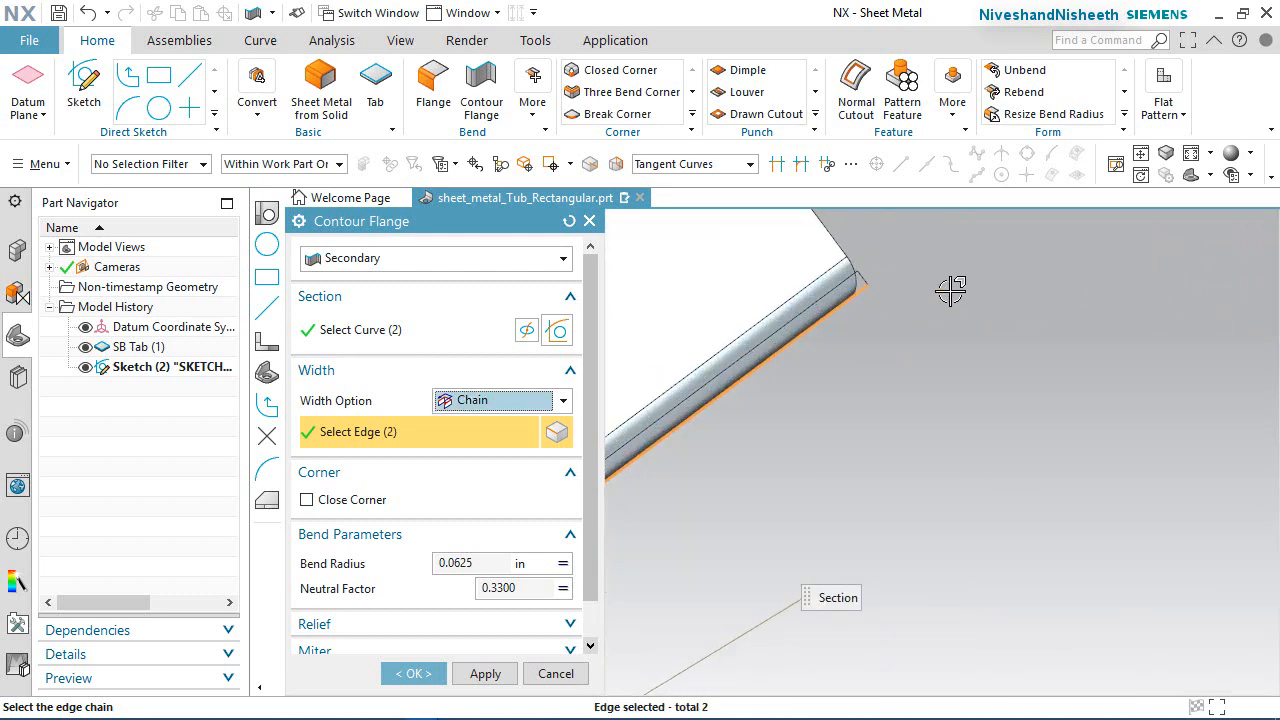
middle_click_drag(838, 305, 821, 323)
scroll(1008, 541, "down", 4)
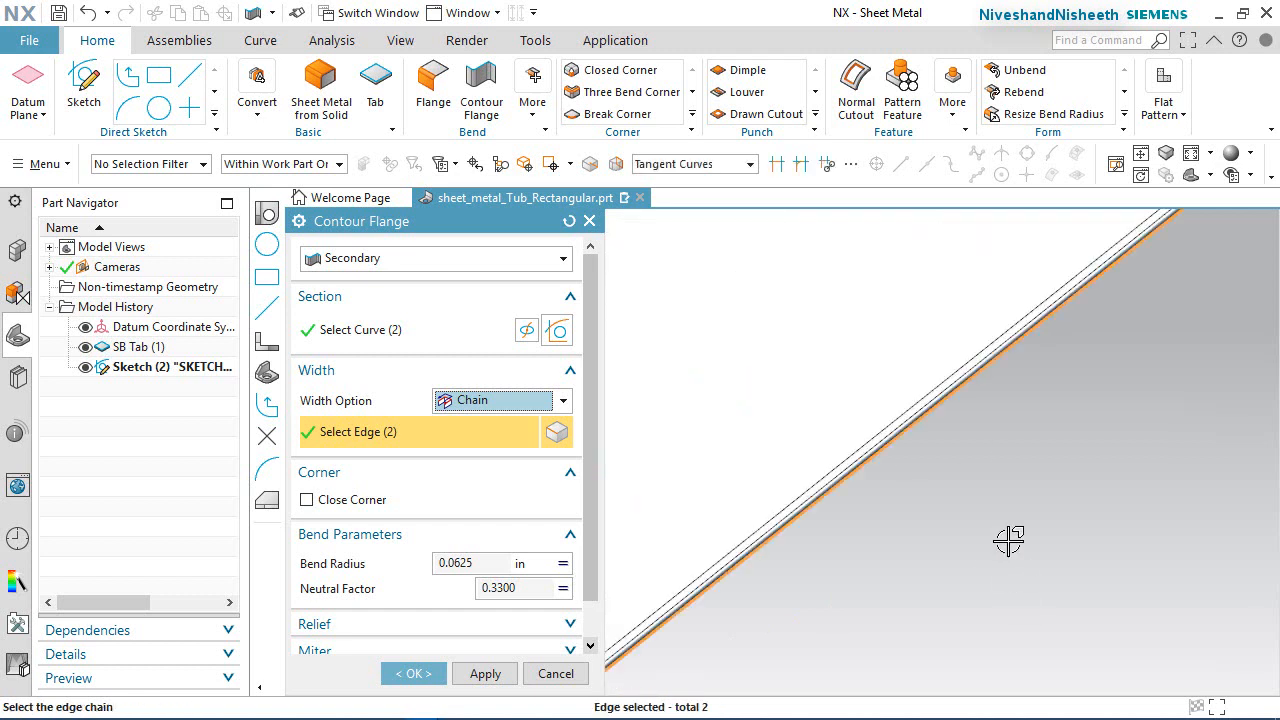
scroll(1047, 596, "down", 3)
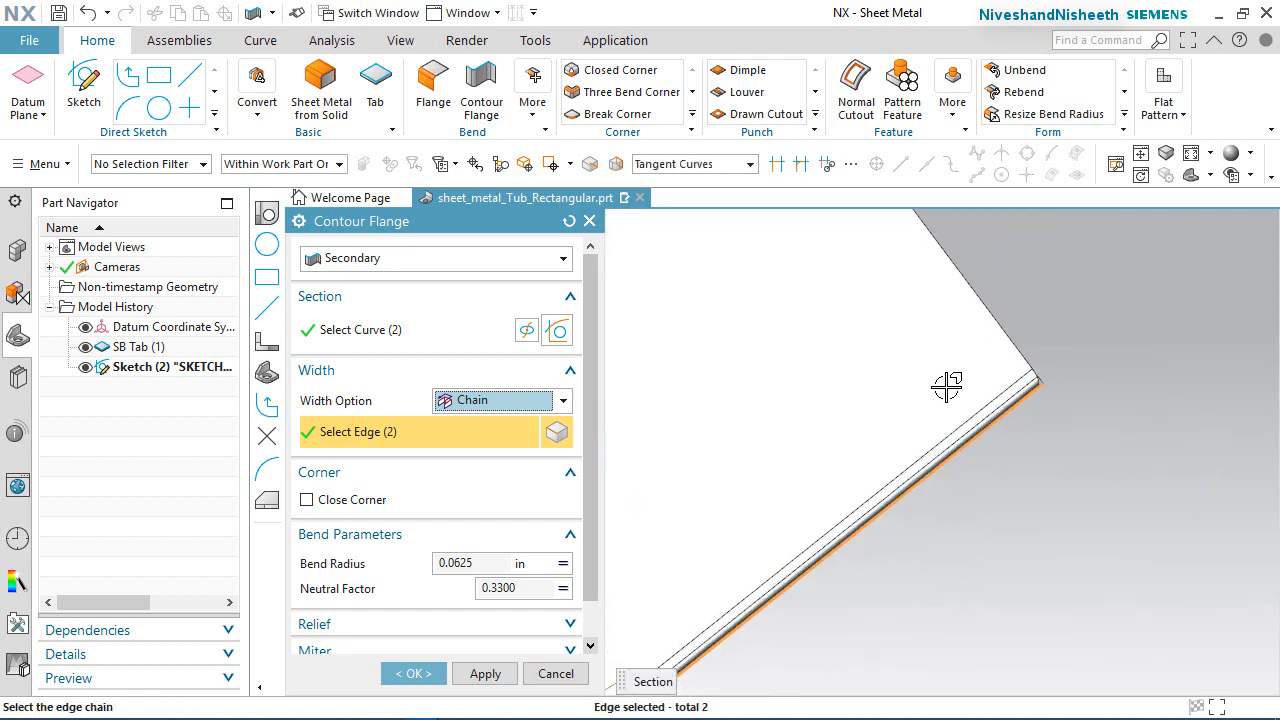
middle_click_drag(923, 406, 1039, 450)
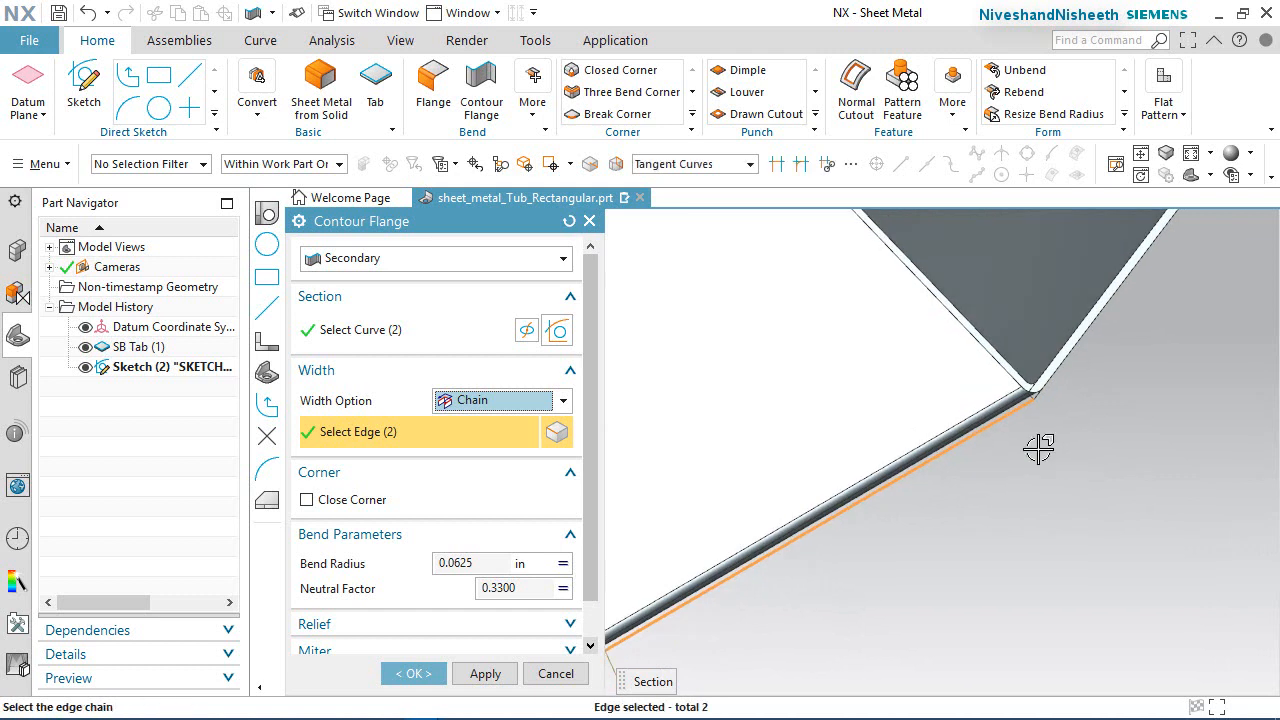
scroll(1097, 351, "up", 5)
left_click(898, 396)
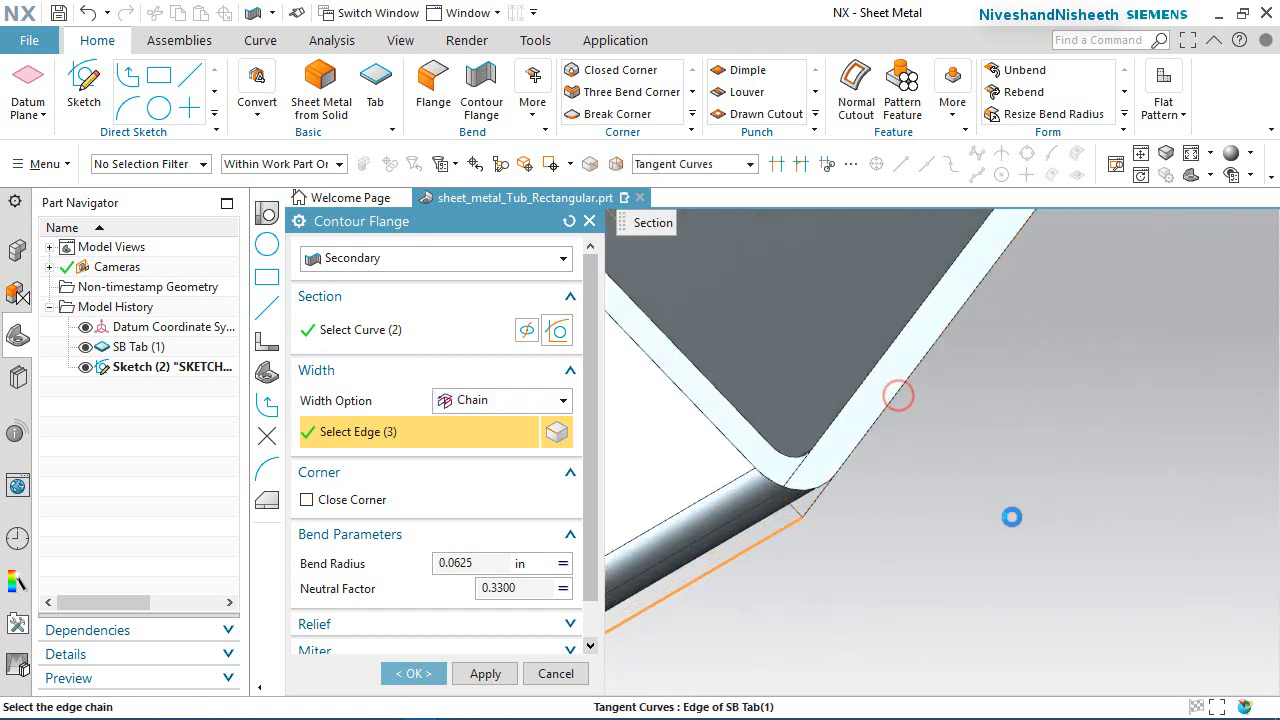
Step: Restore the isometric view and add the remaining lower -Y edge so the chain surrounds the base
left_click(1209, 176)
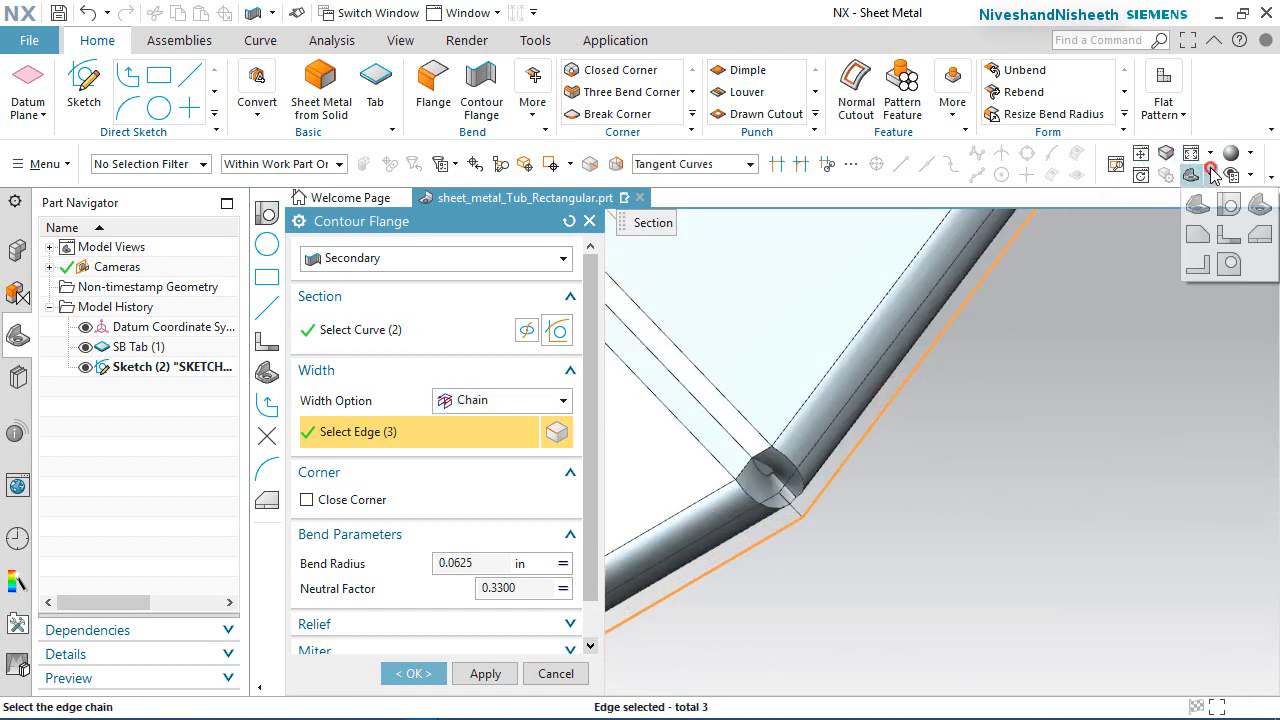
left_click(1256, 212)
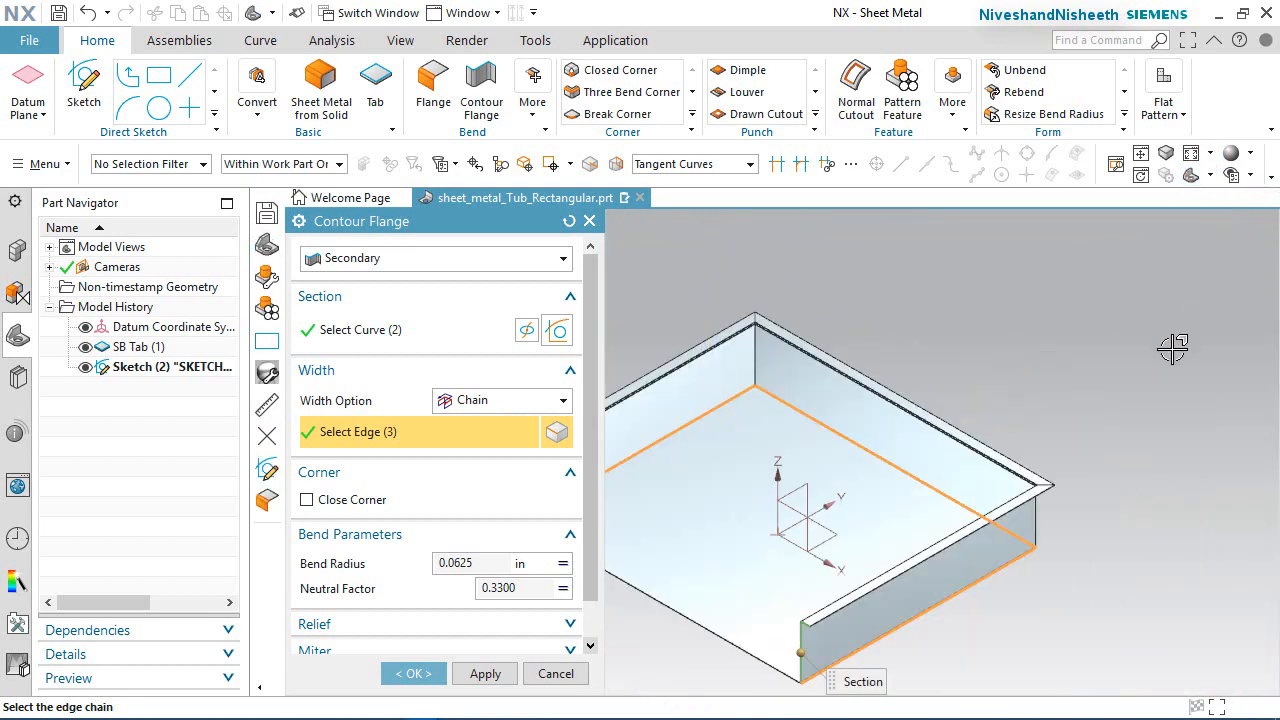
scroll(646, 515, "up", 5)
scroll(646, 501, "up", 3)
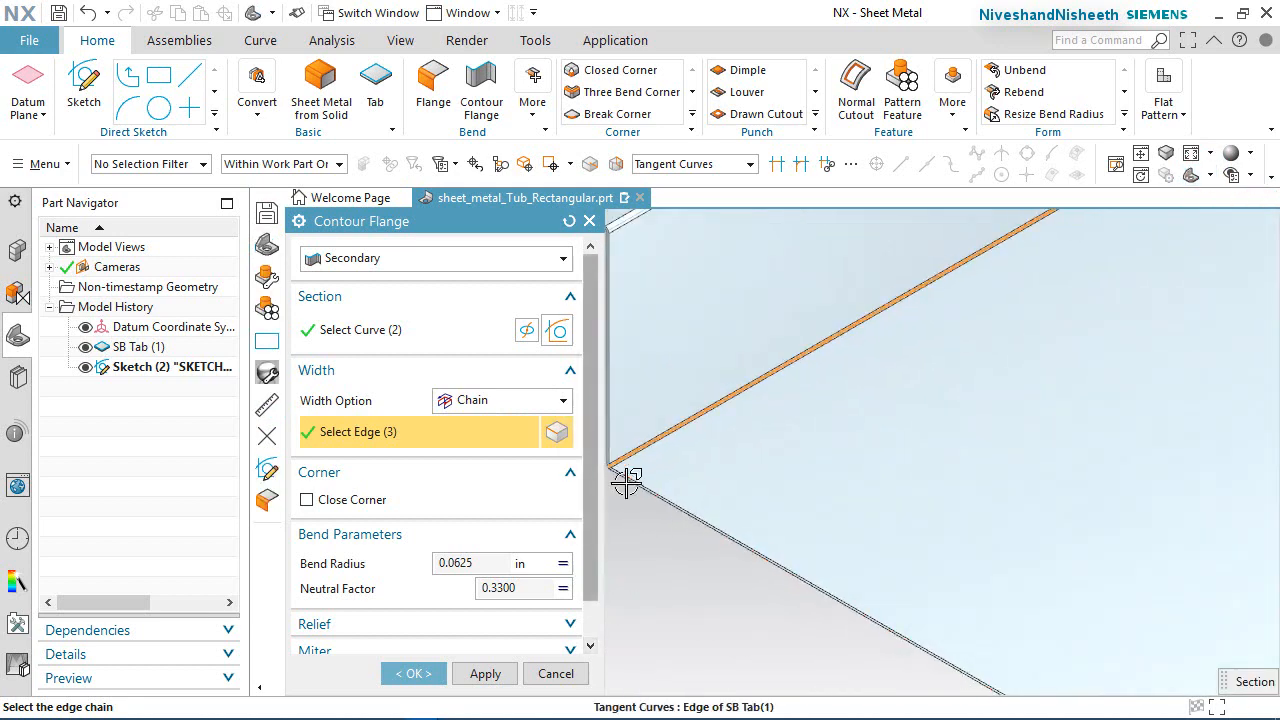
scroll(646, 500, "down", 3)
scroll(655, 495, "up", 3)
scroll(642, 505, "up", 3)
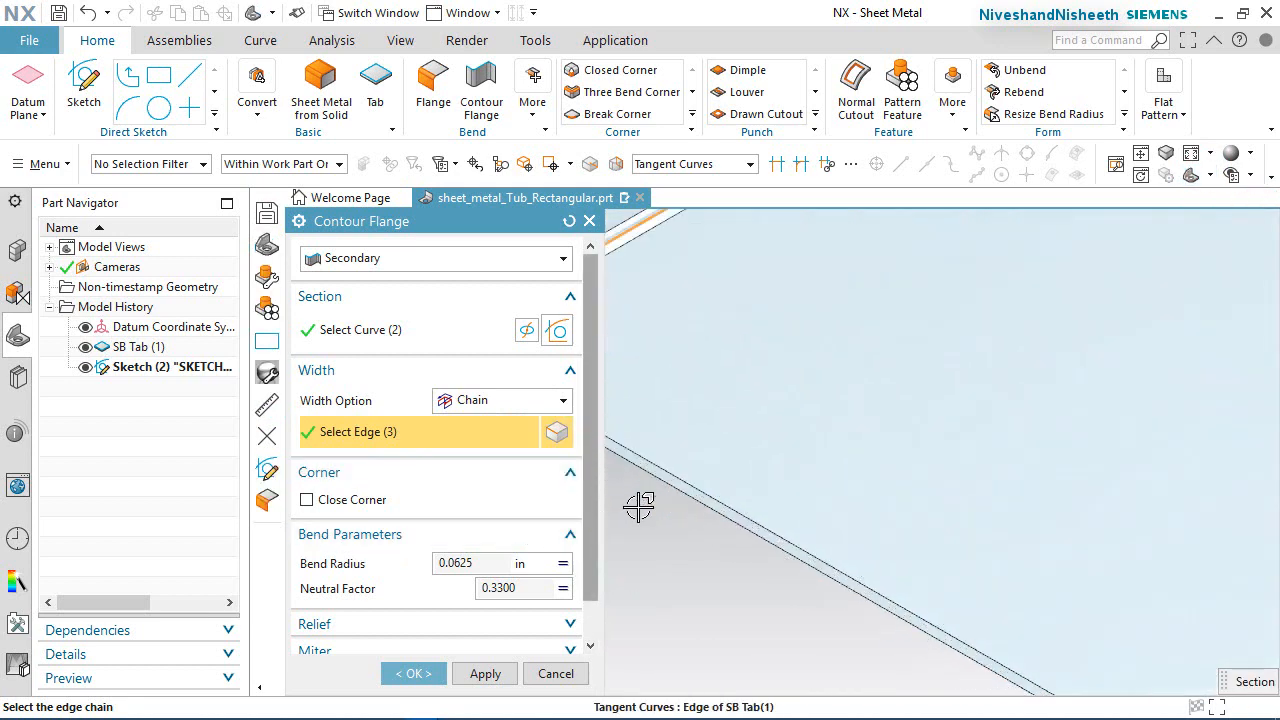
left_click(718, 454)
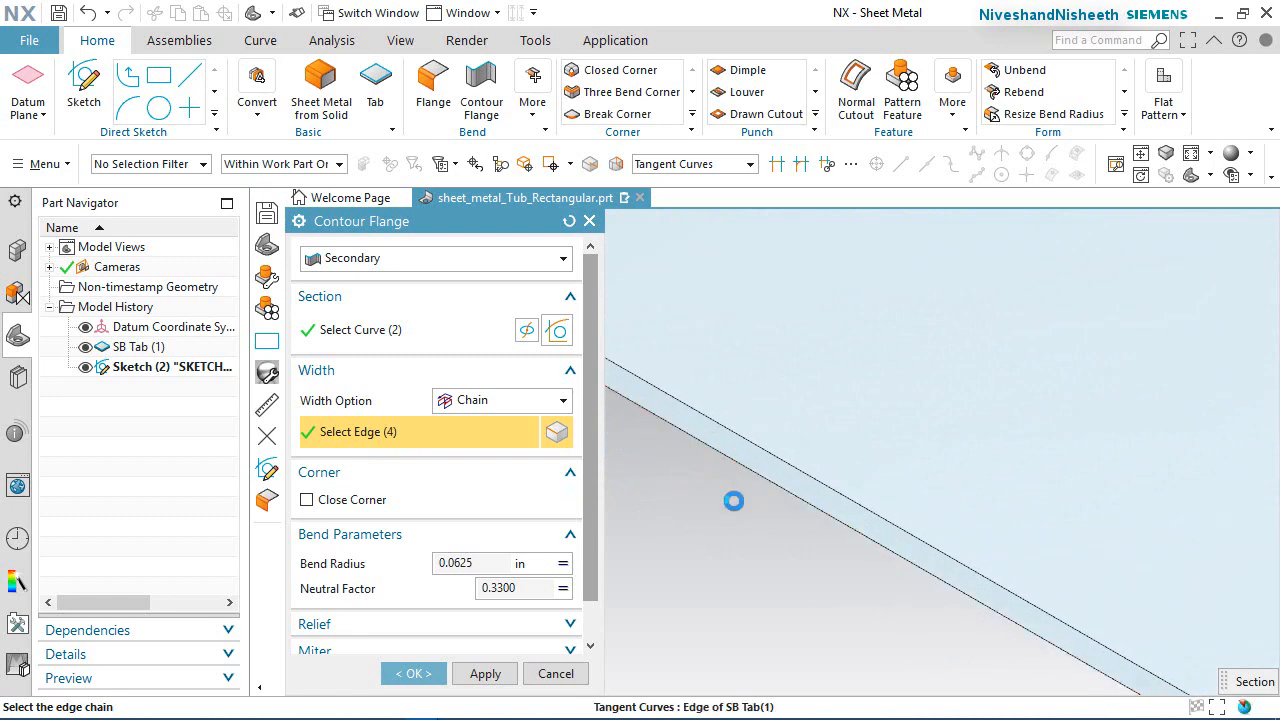
Step: Close the flange corners using a 0.2 in flange clearance and a 0.0625 in gap
scroll(643, 425, "down", 6)
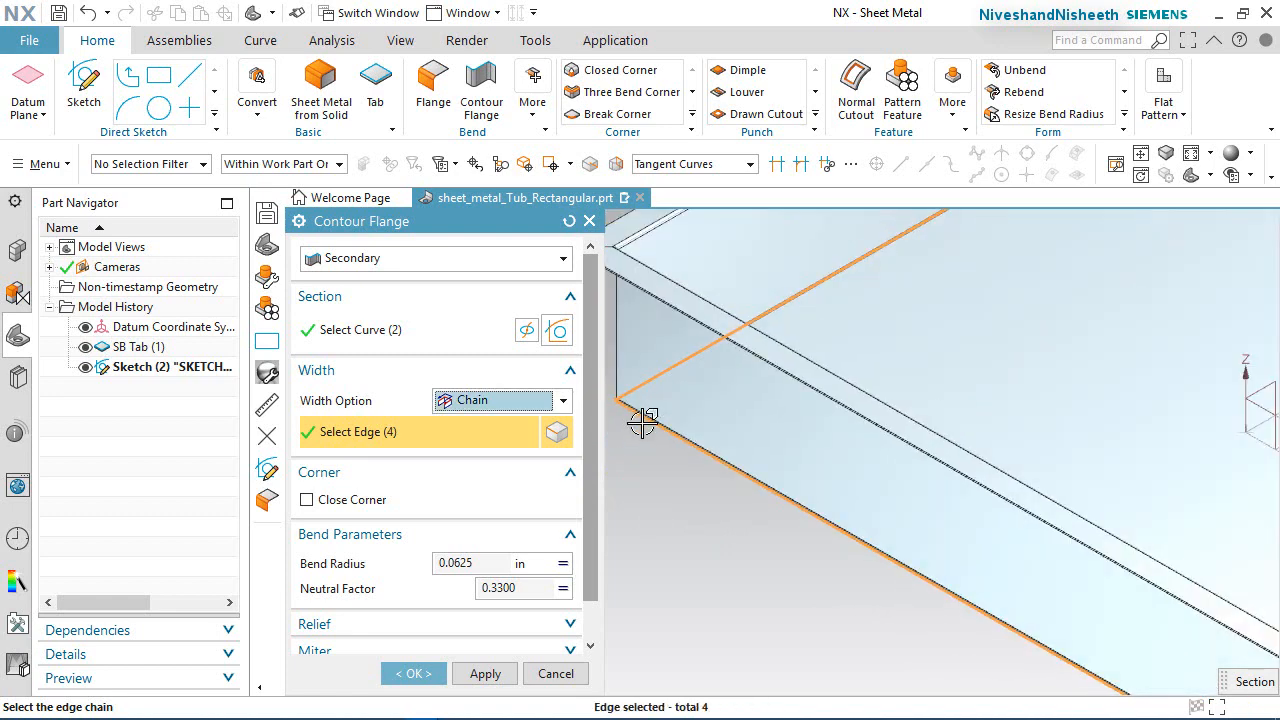
scroll(1200, 370, "up", 5)
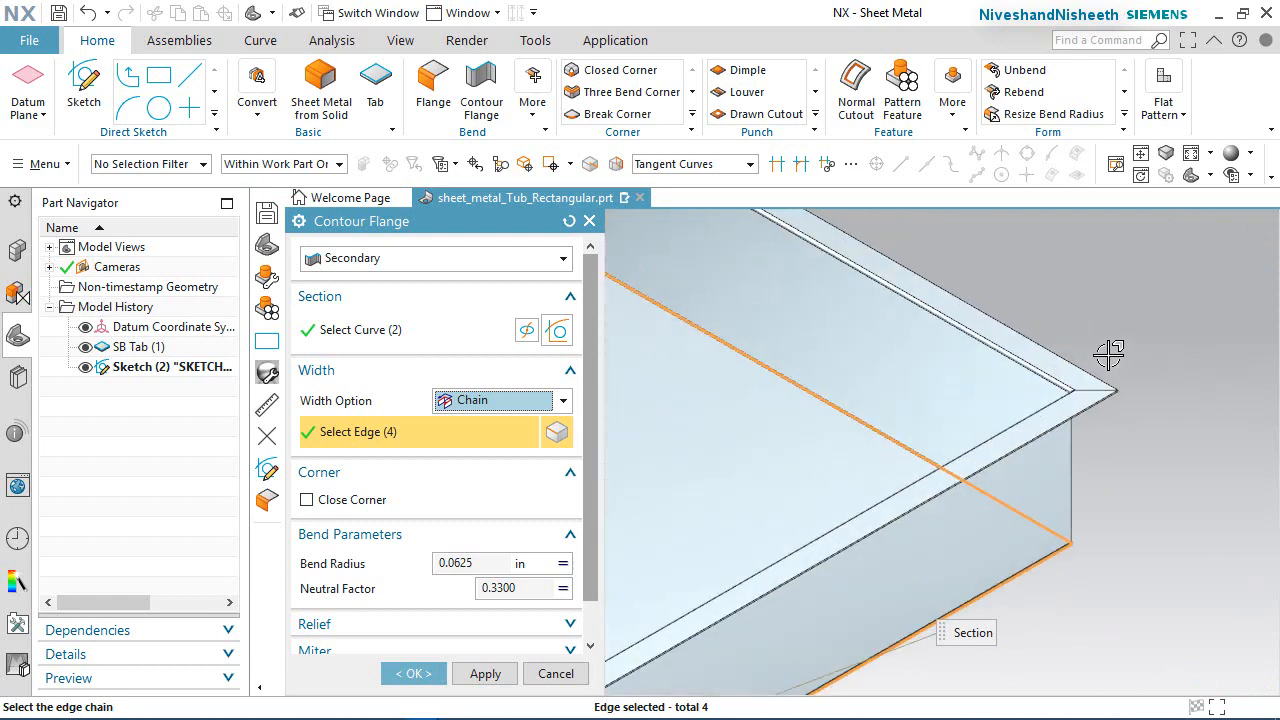
scroll(1048, 460, "down", 5)
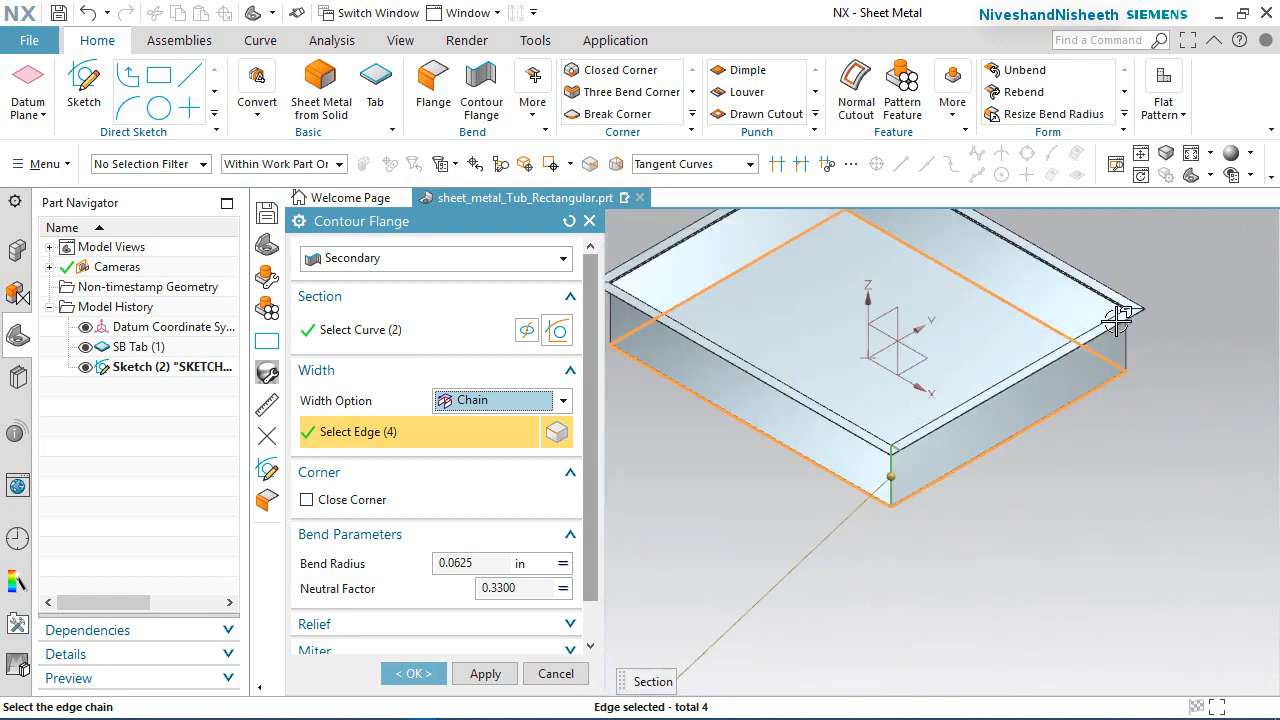
scroll(1052, 455, "up", 5)
scroll(980, 523, "up", 6)
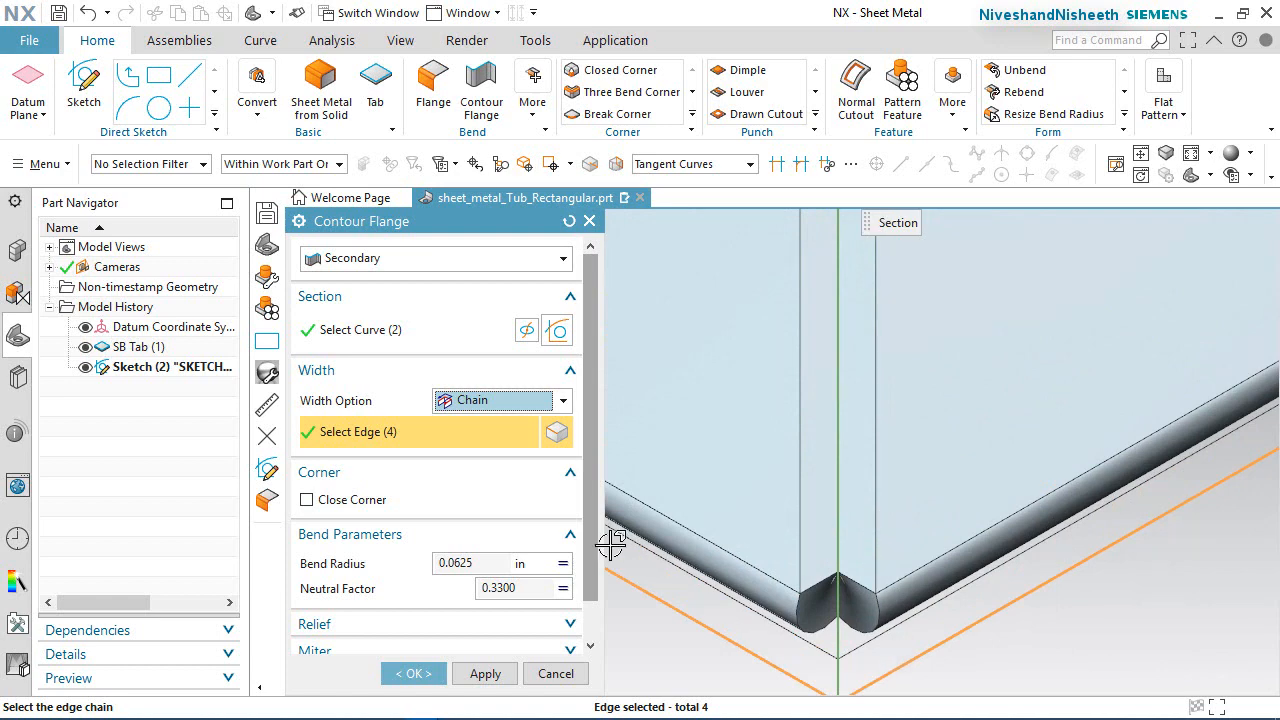
left_click(307, 501)
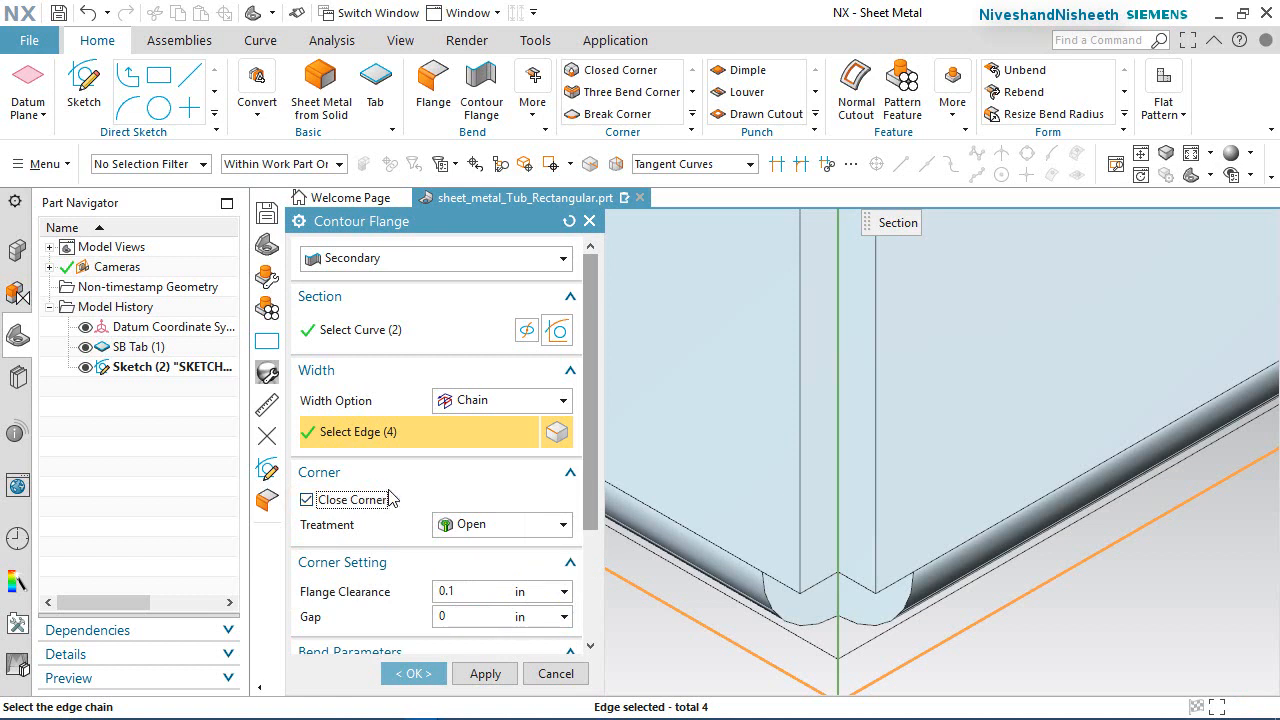
scroll(585, 505, "down", 3)
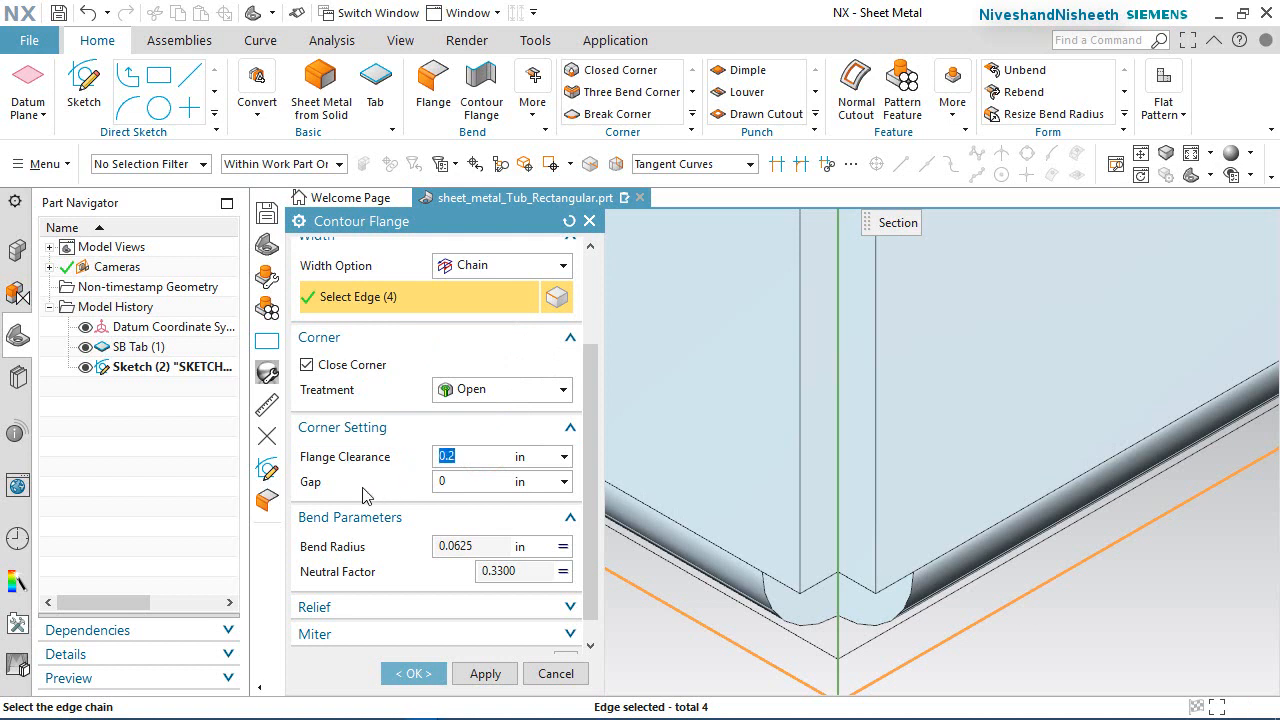
left_click(311, 482)
key("Tab")
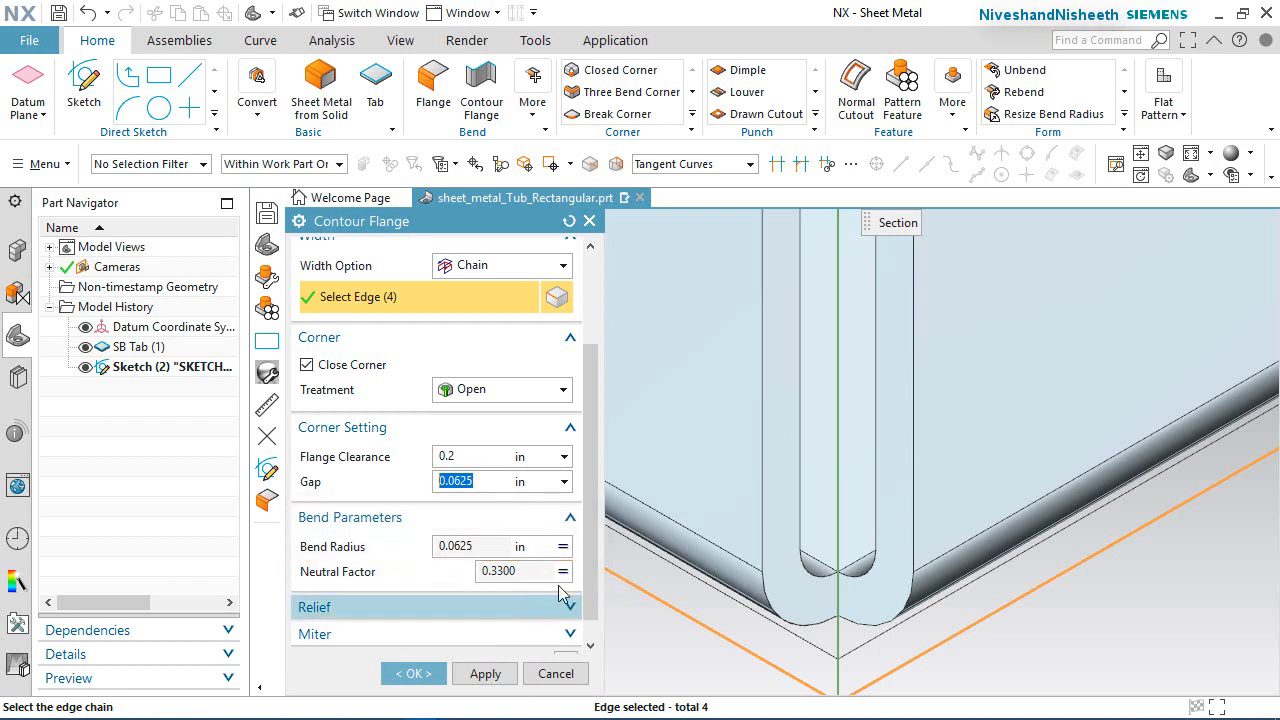
Step: Expand the flange's relief settings to review them, and create the contour flange around the base
left_click_drag(588, 555, 585, 625)
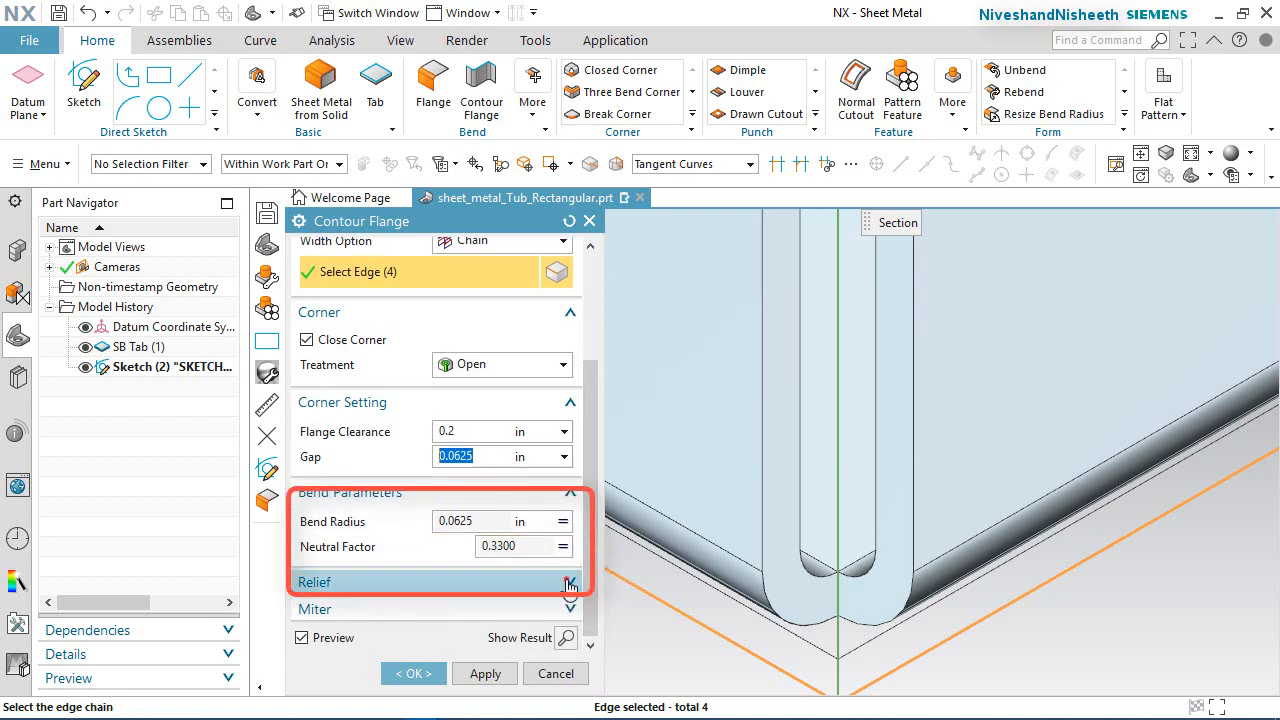
left_click(569, 581)
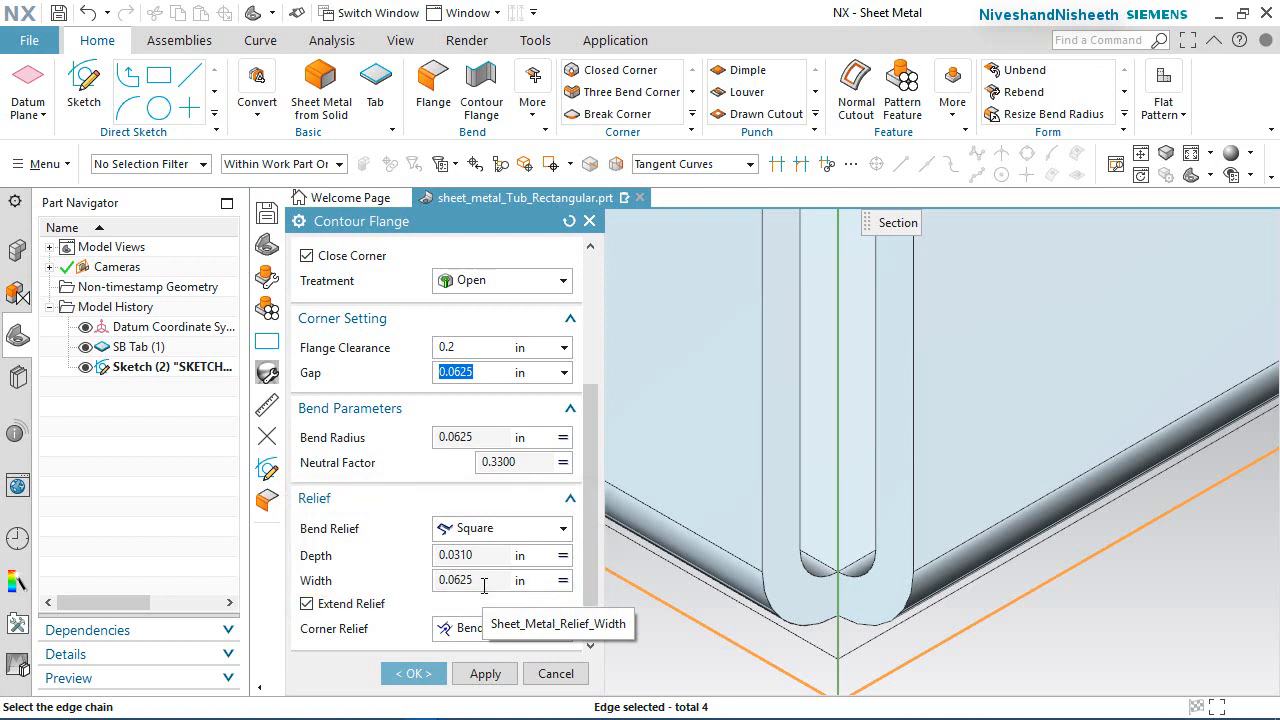
left_click(415, 673)
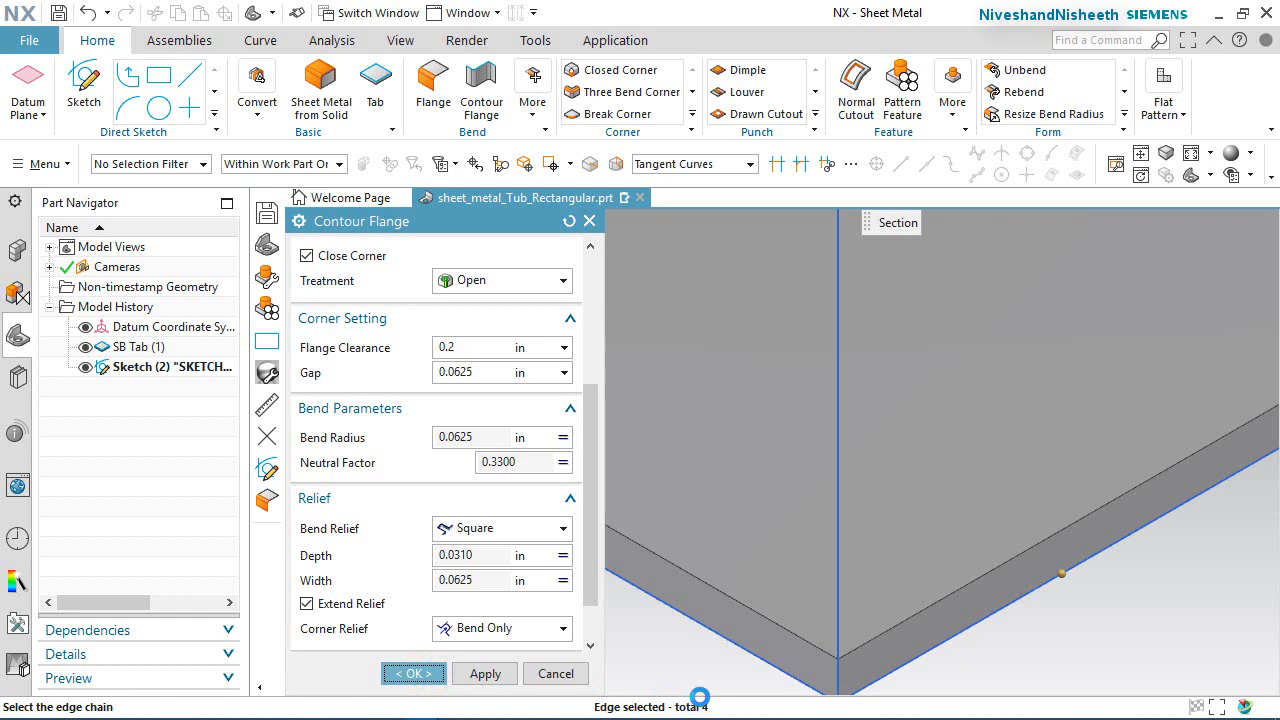
scroll(724, 600, "down", 6)
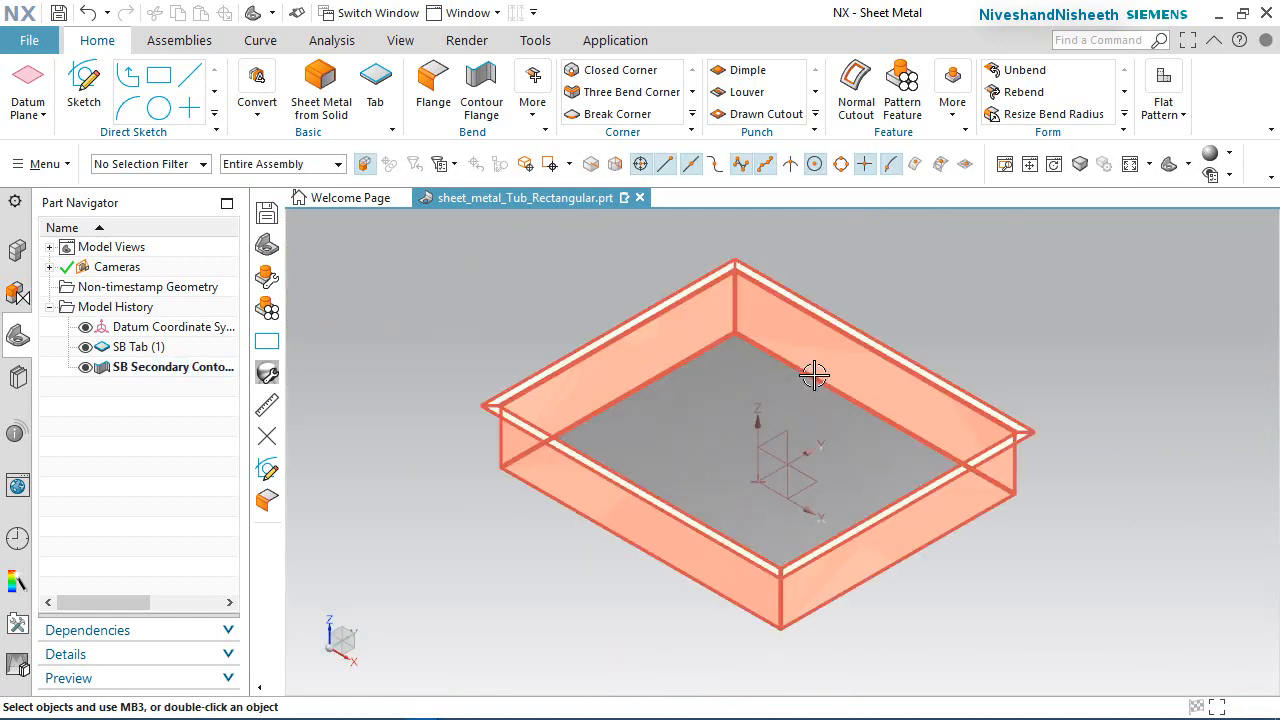
scroll(749, 449, "up", 3)
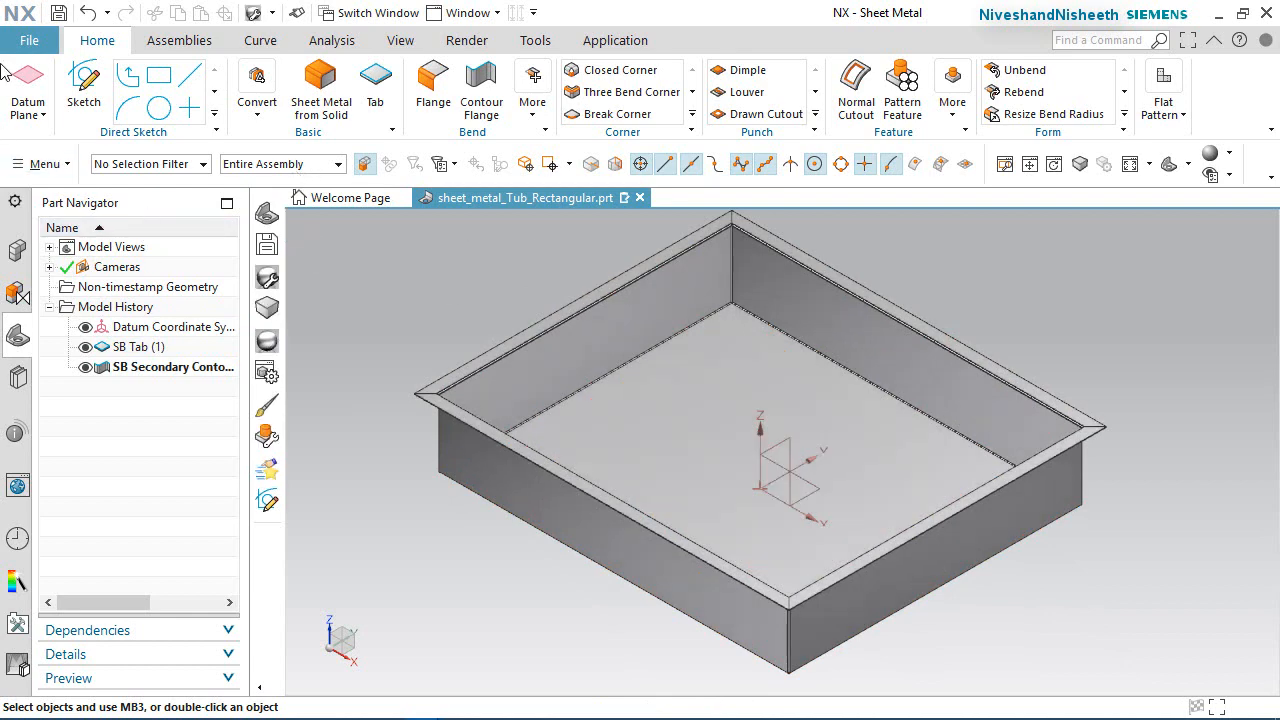
Step: Set the resolution for advanced visualization views to Extra Fine in the visualization preferences
left_click(29, 40)
left_click(161, 204)
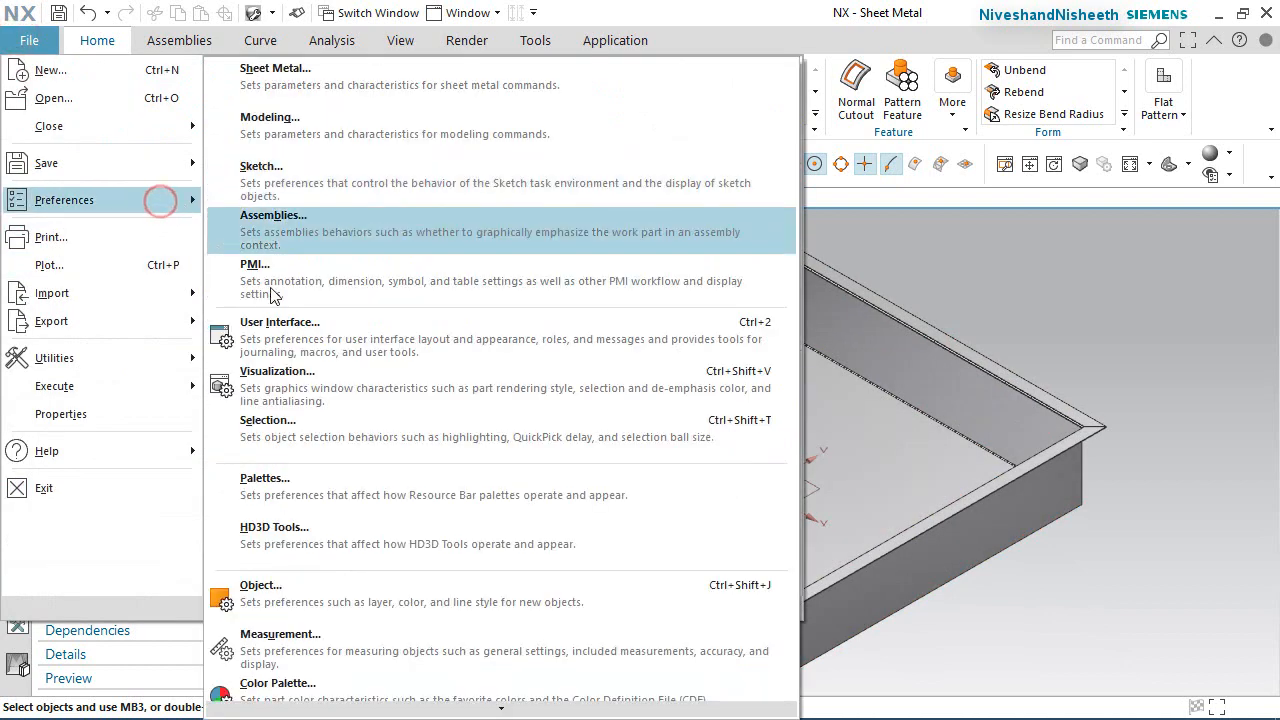
left_click(308, 388)
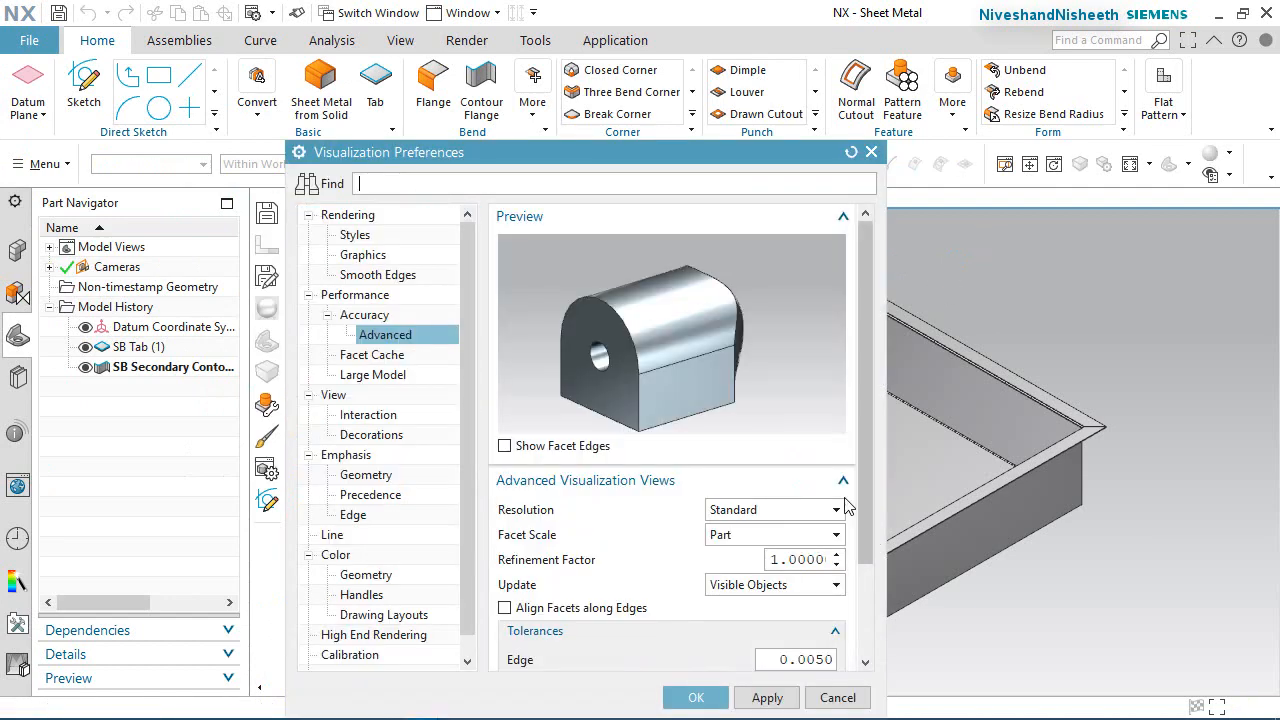
left_click(797, 510)
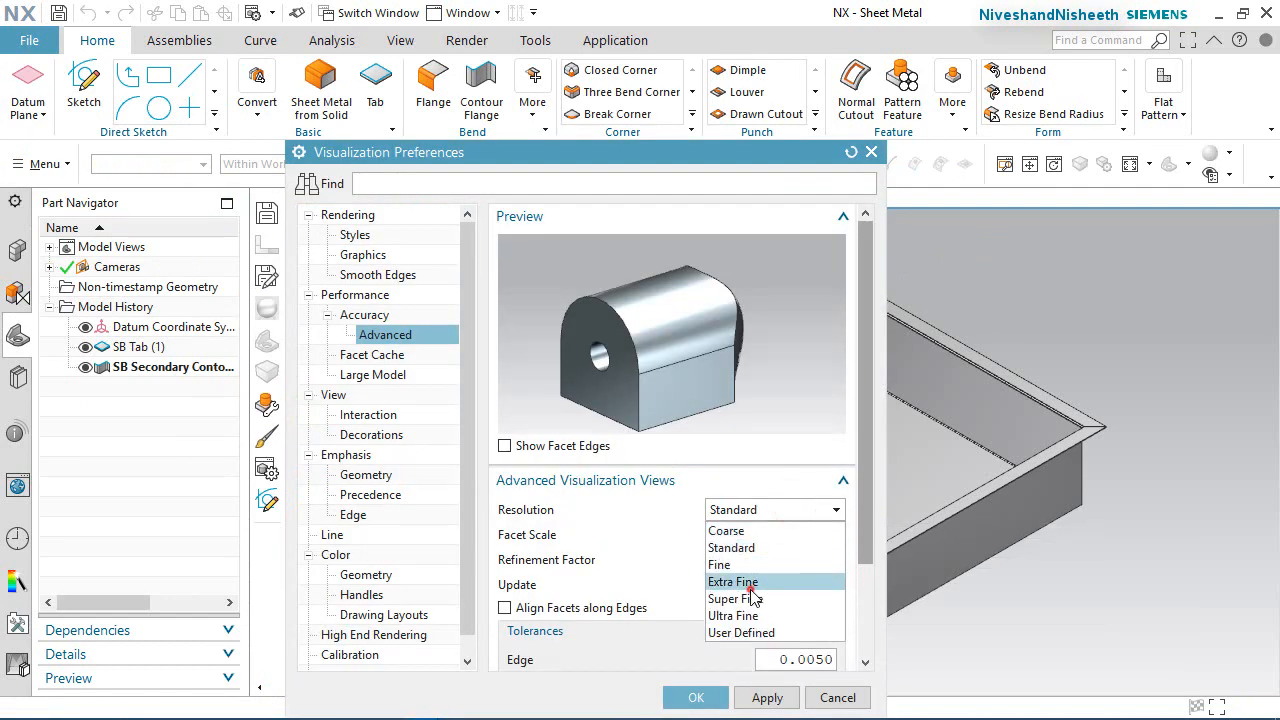
left_click(750, 580)
left_click(696, 700)
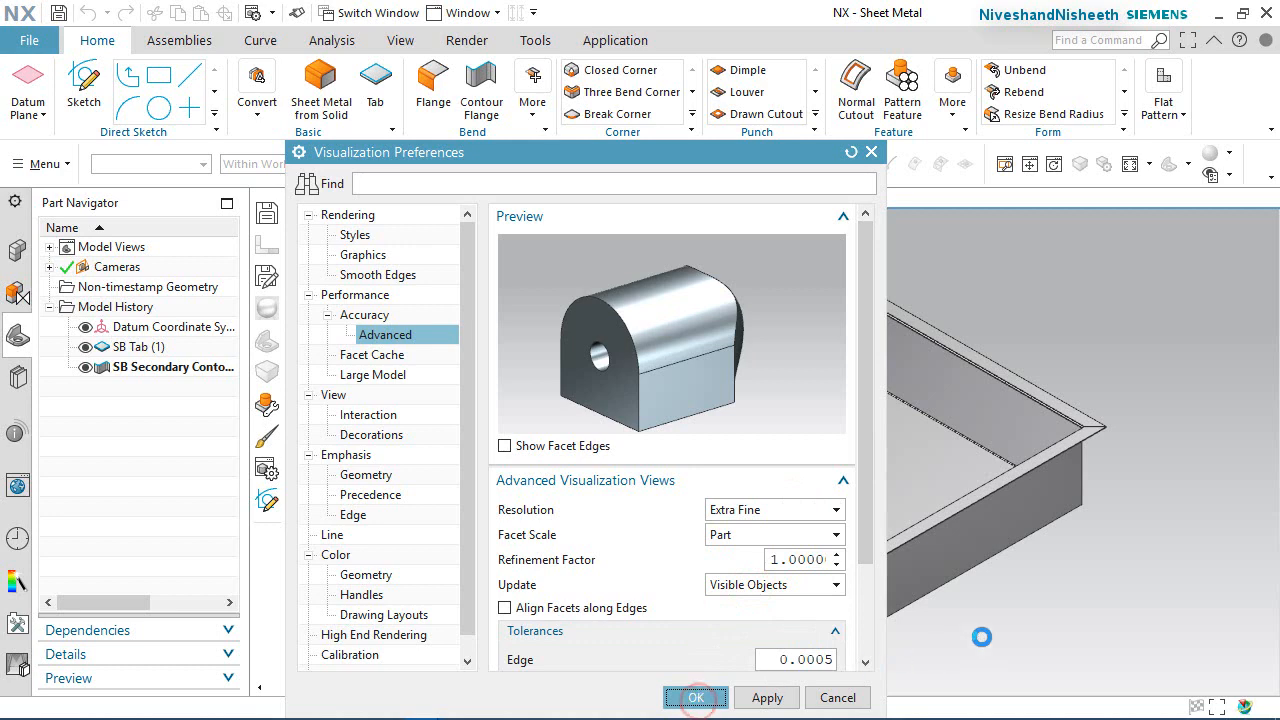
Step: Examine the gap and bend relief at the tub's outer front corner, where the two flange walls meet the base
scroll(795, 674, "up", 5)
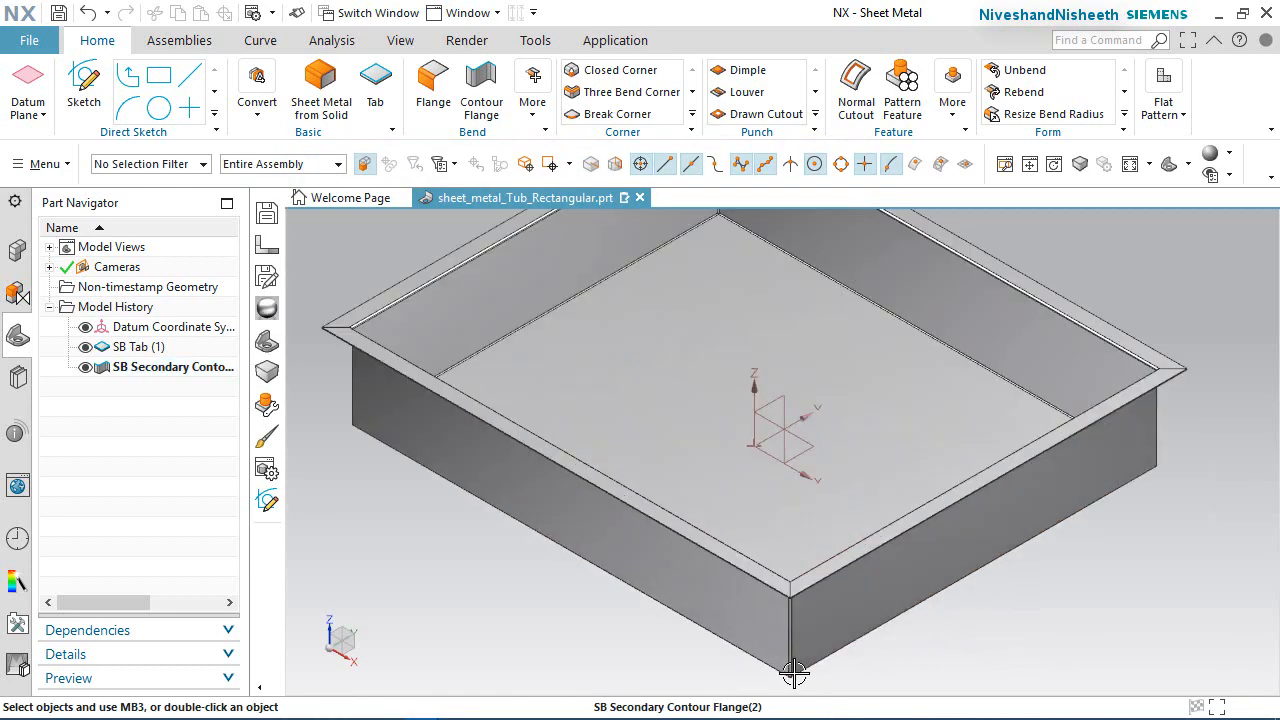
scroll(794, 674, "up", 4)
scroll(764, 442, "down", 5)
scroll(786, 505, "up", 3)
scroll(780, 640, "down", 3)
scroll(749, 611, "up", 8)
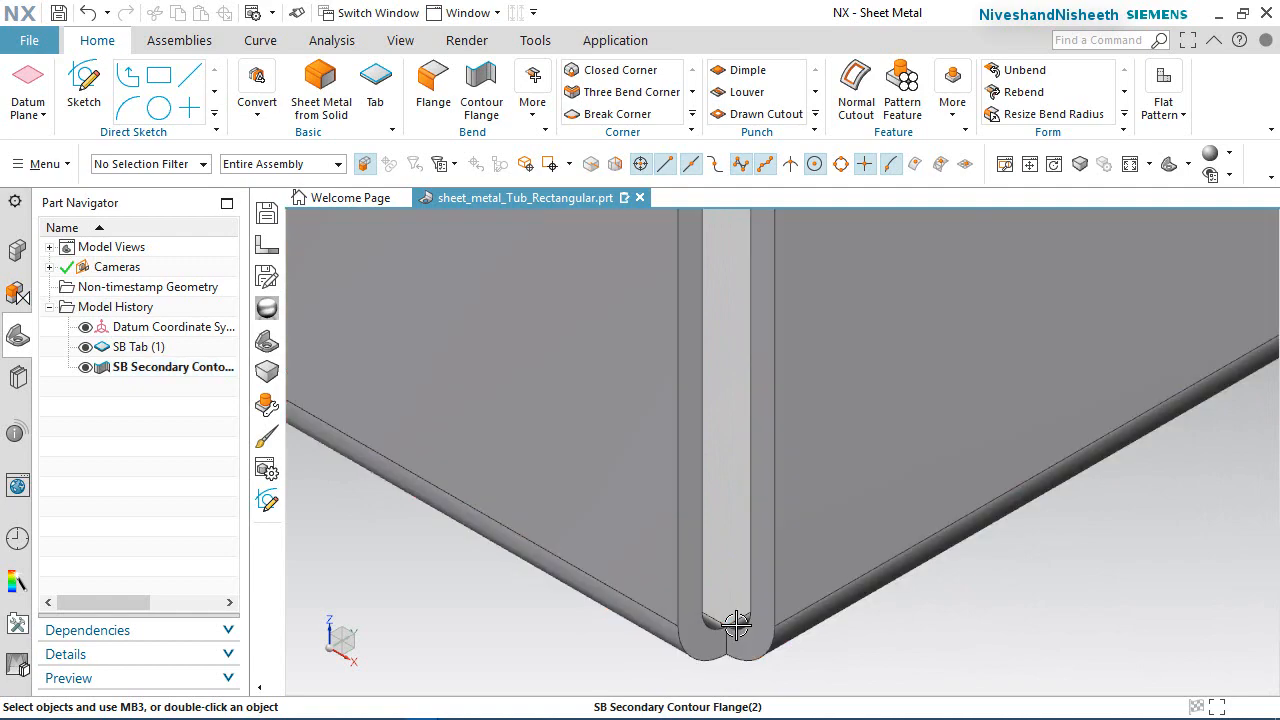
middle_click_drag(737, 611, 692, 635)
scroll(623, 563, "down", 6)
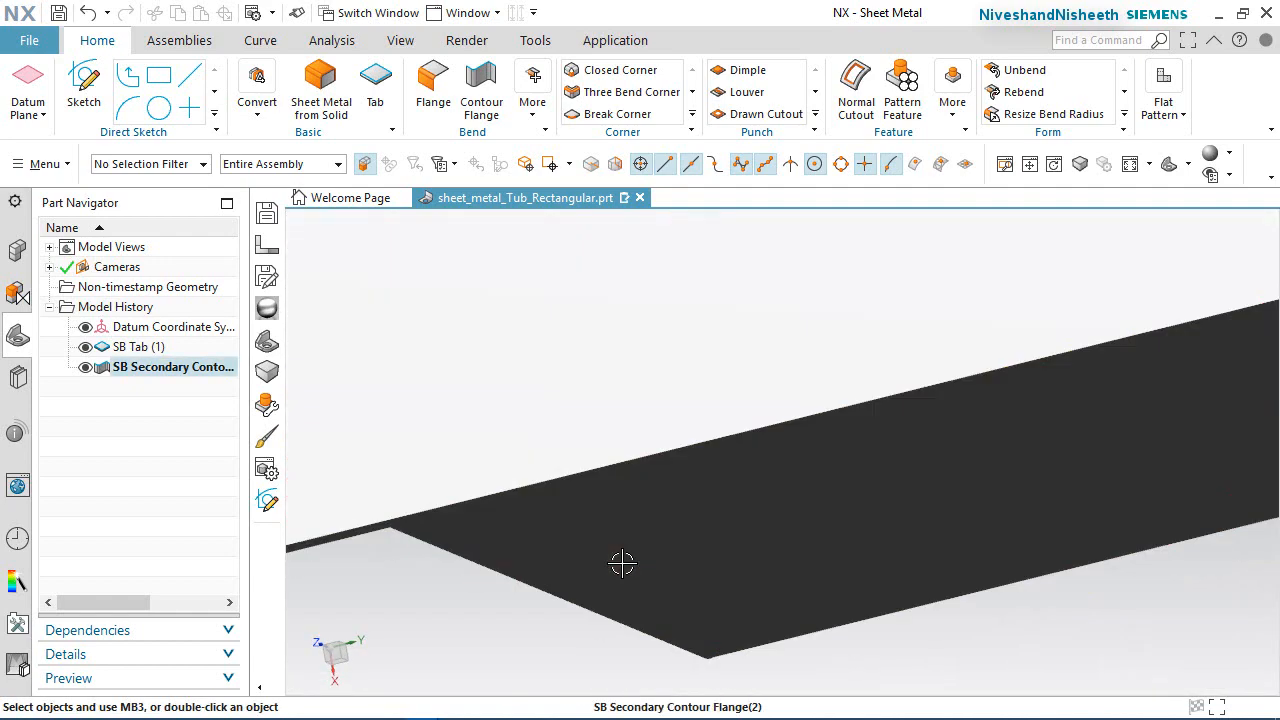
Step: Restore the isometric view of the whole tub and save the part
key("Home")
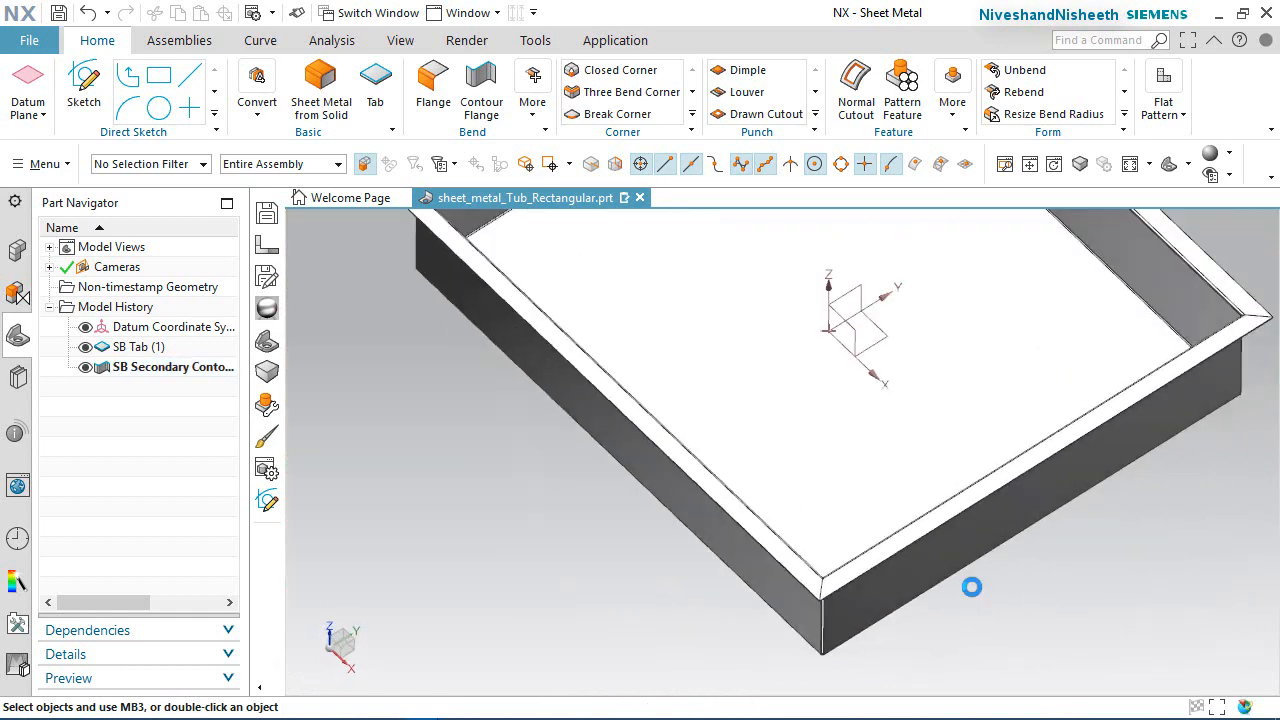
left_click(58, 12)
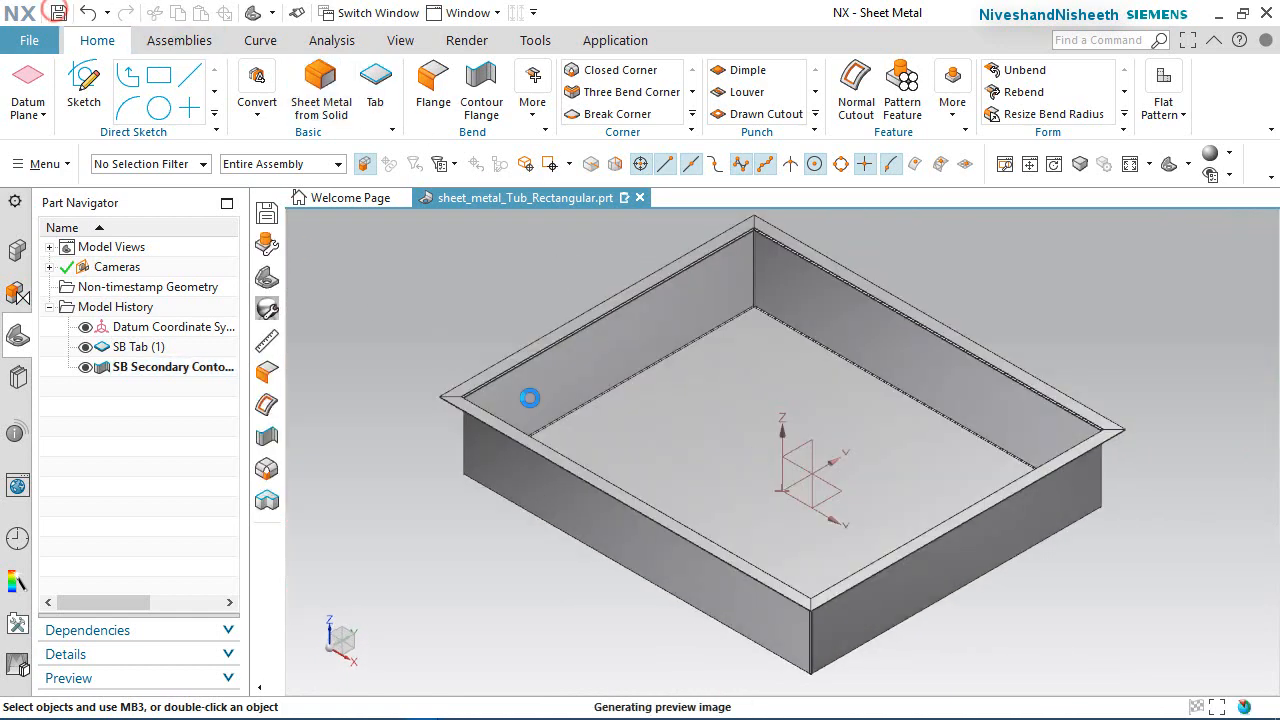
left_click(1029, 289)
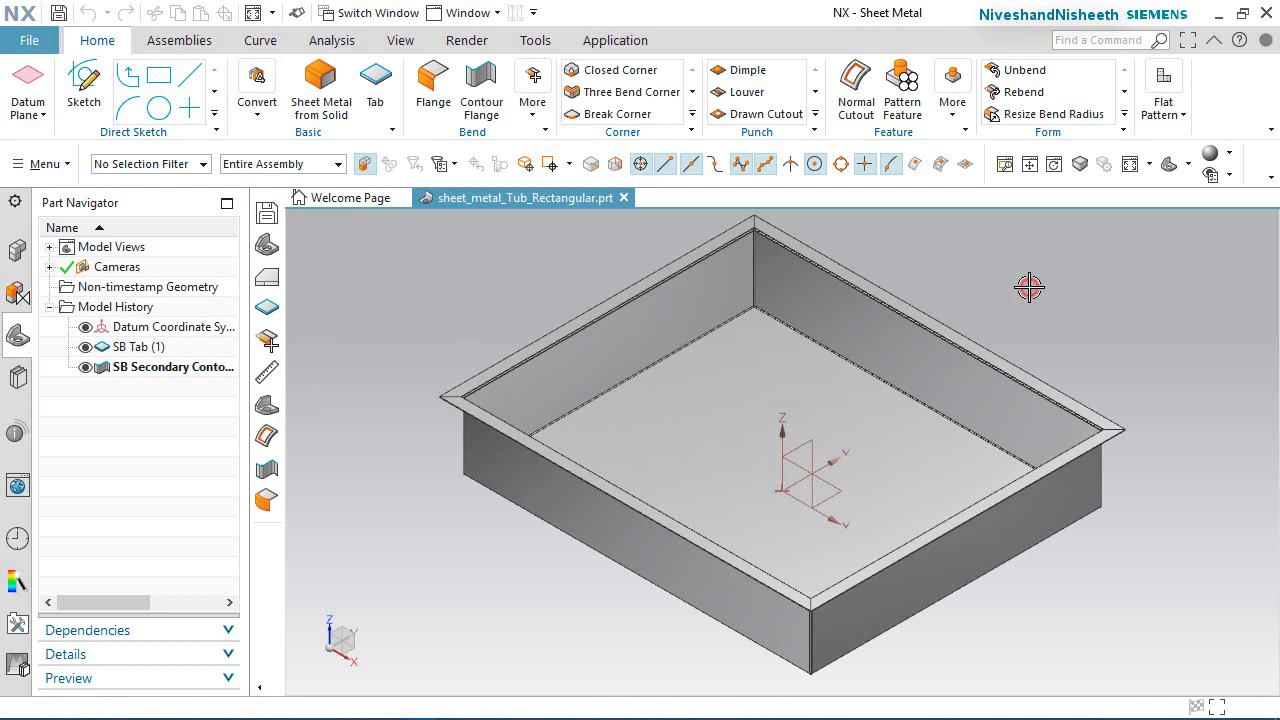
Step: Examine the tub's far inner corner from the mitred lip down to the base, and return to the isometric view
scroll(804, 303, "down", 1)
scroll(793, 210, "up", 3)
scroll(665, 338, "up", 3)
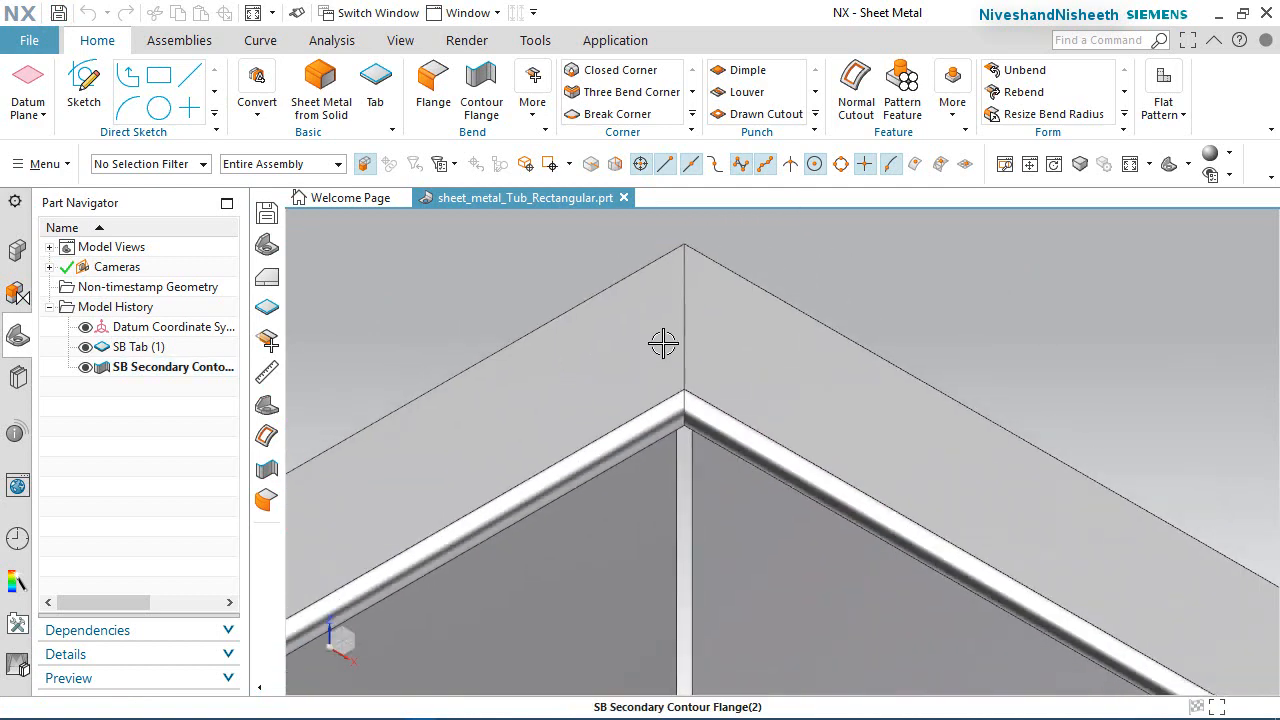
middle_click_drag(663, 343, 706, 266)
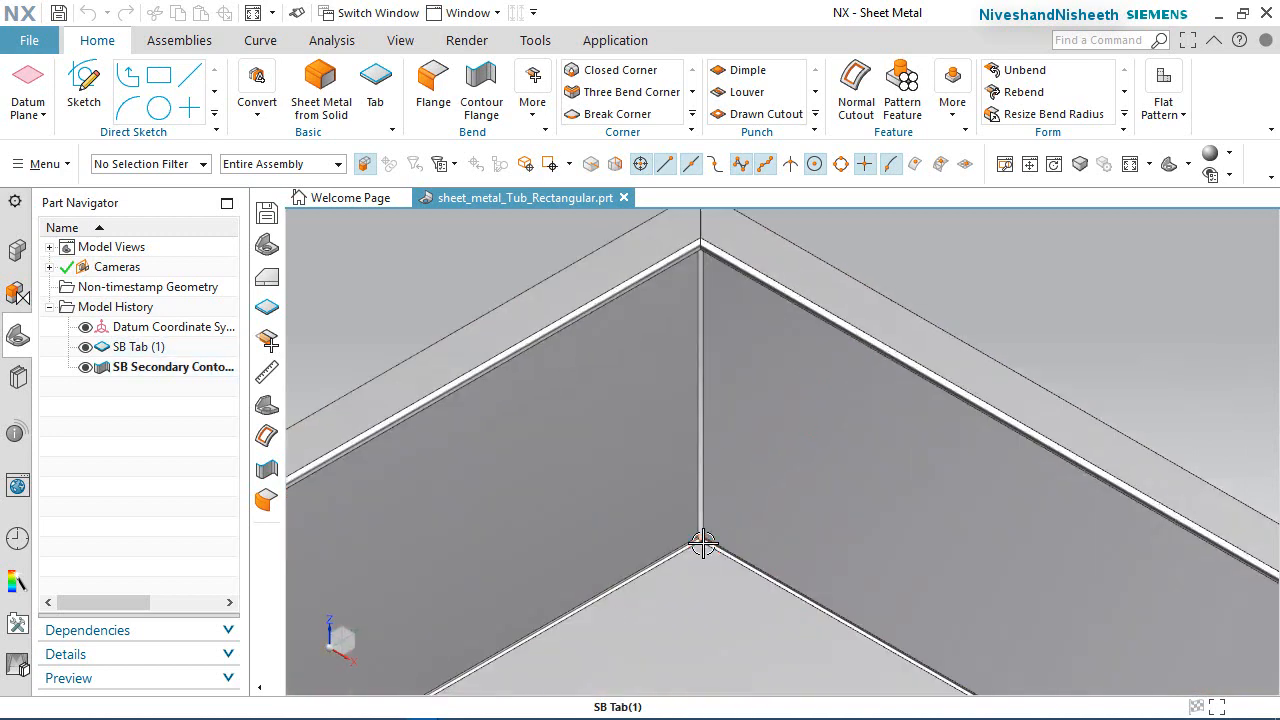
scroll(700, 537, "up", 5)
middle_click_drag(629, 485, 620, 654)
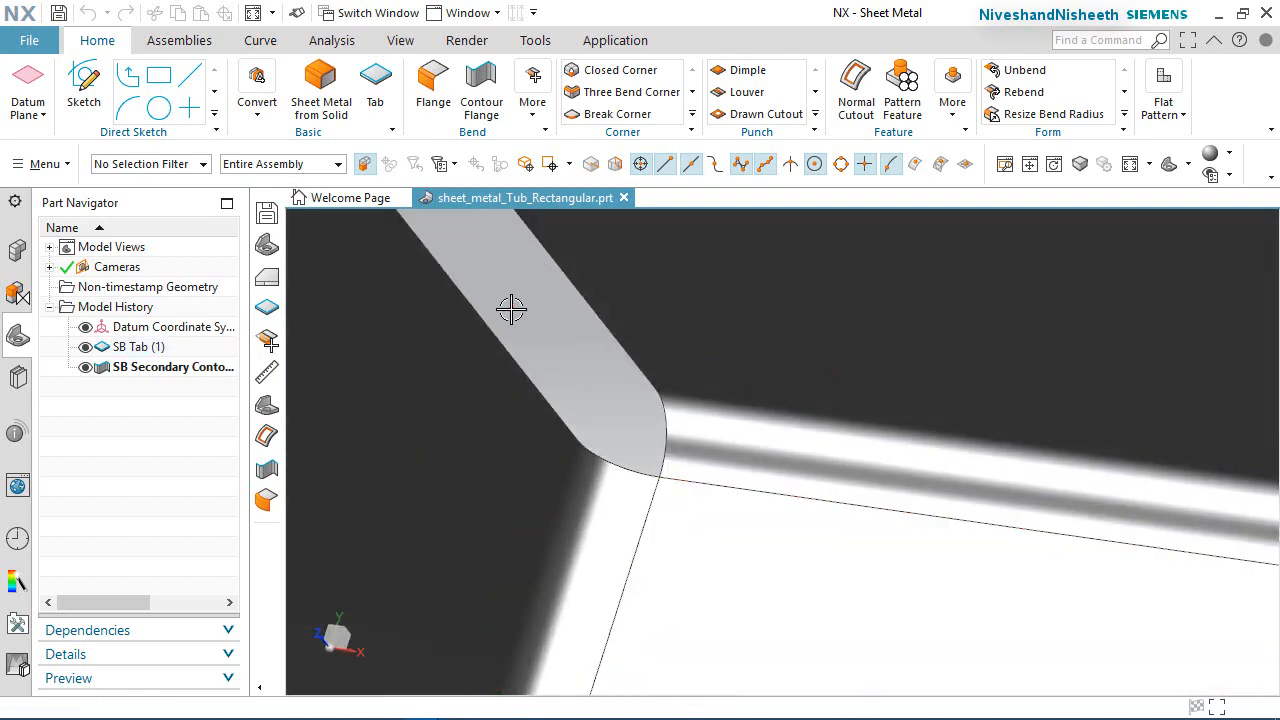
key("End")
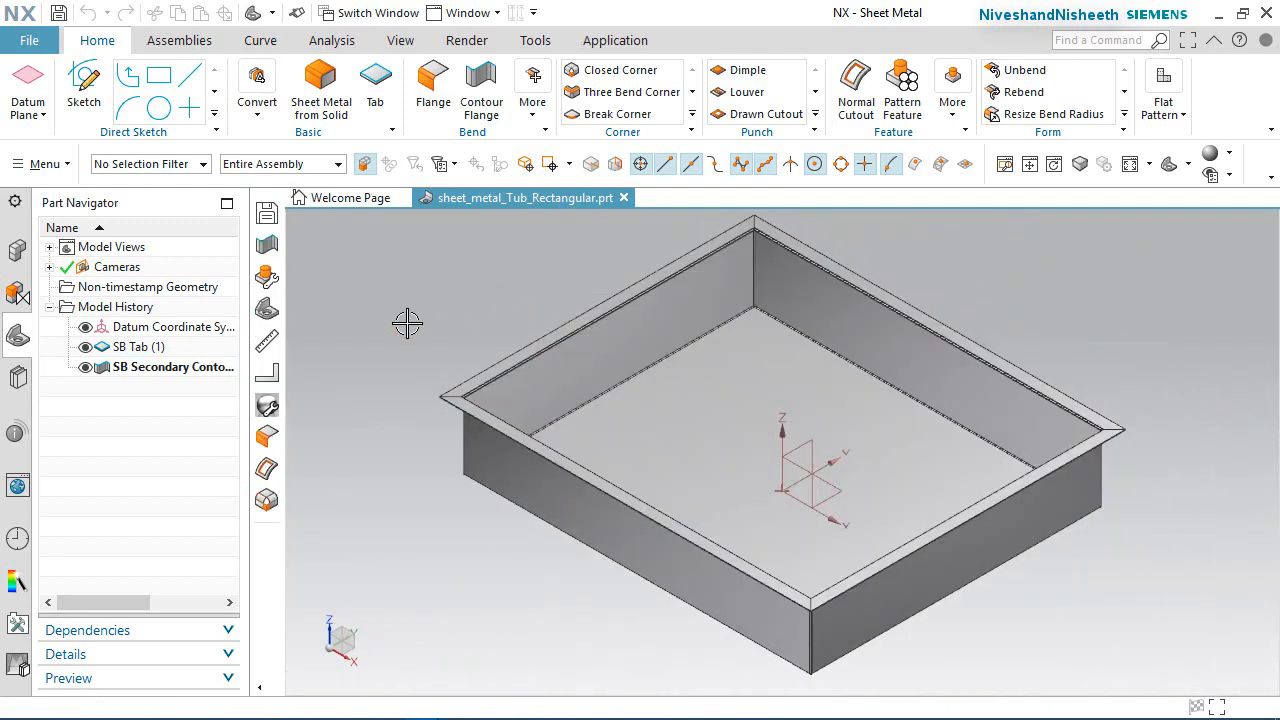
Step: Start a sketch on the lip's top face at the front corner and orient the view to the top
left_click(85, 90)
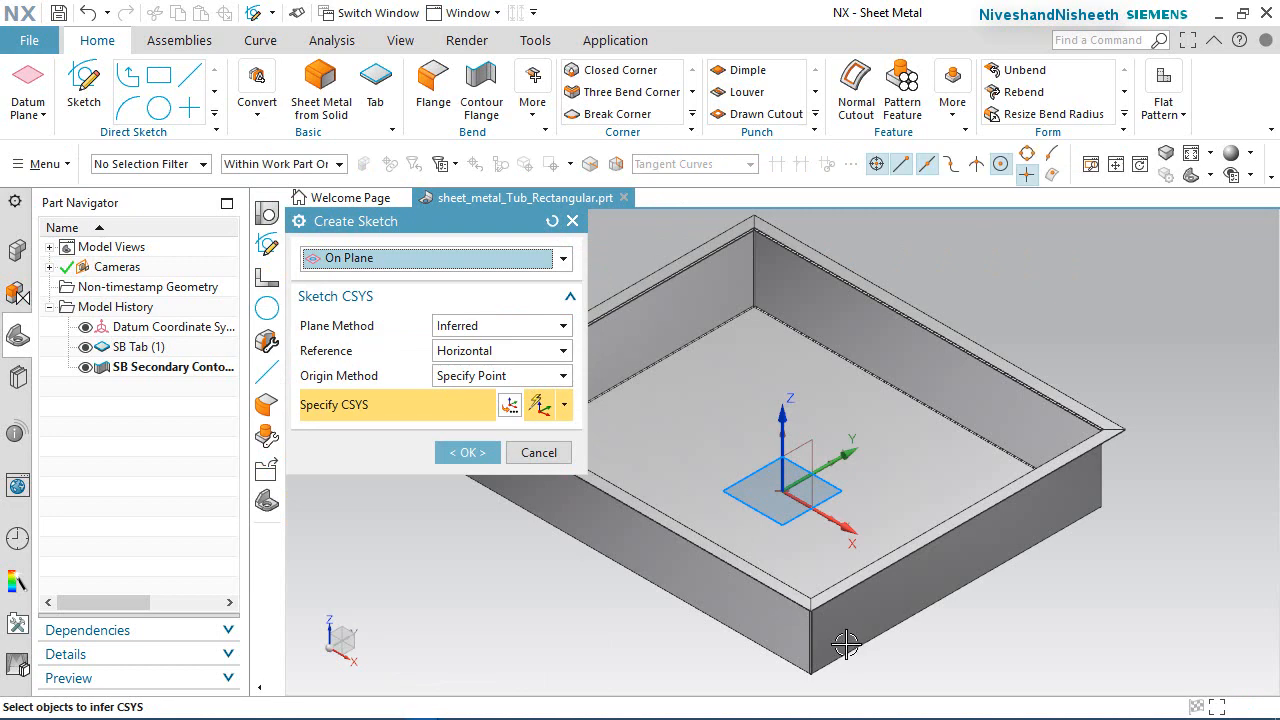
scroll(845, 645, "up", 4)
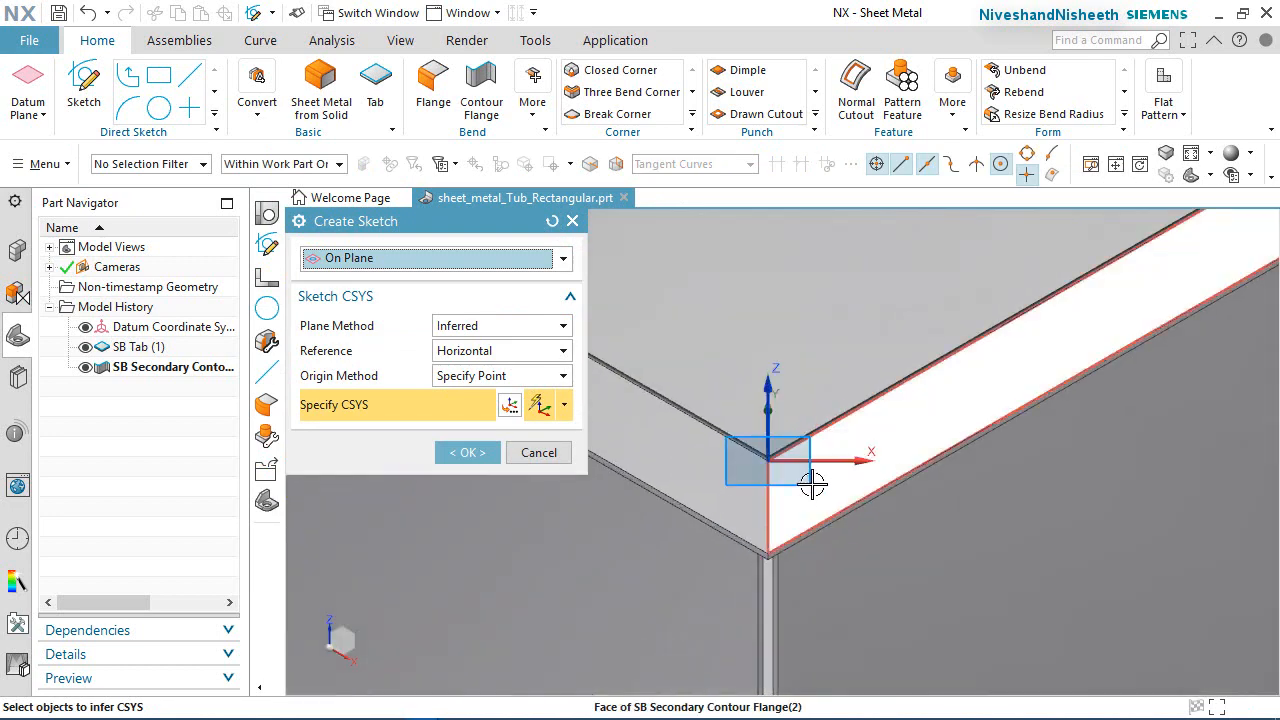
left_click(812, 484)
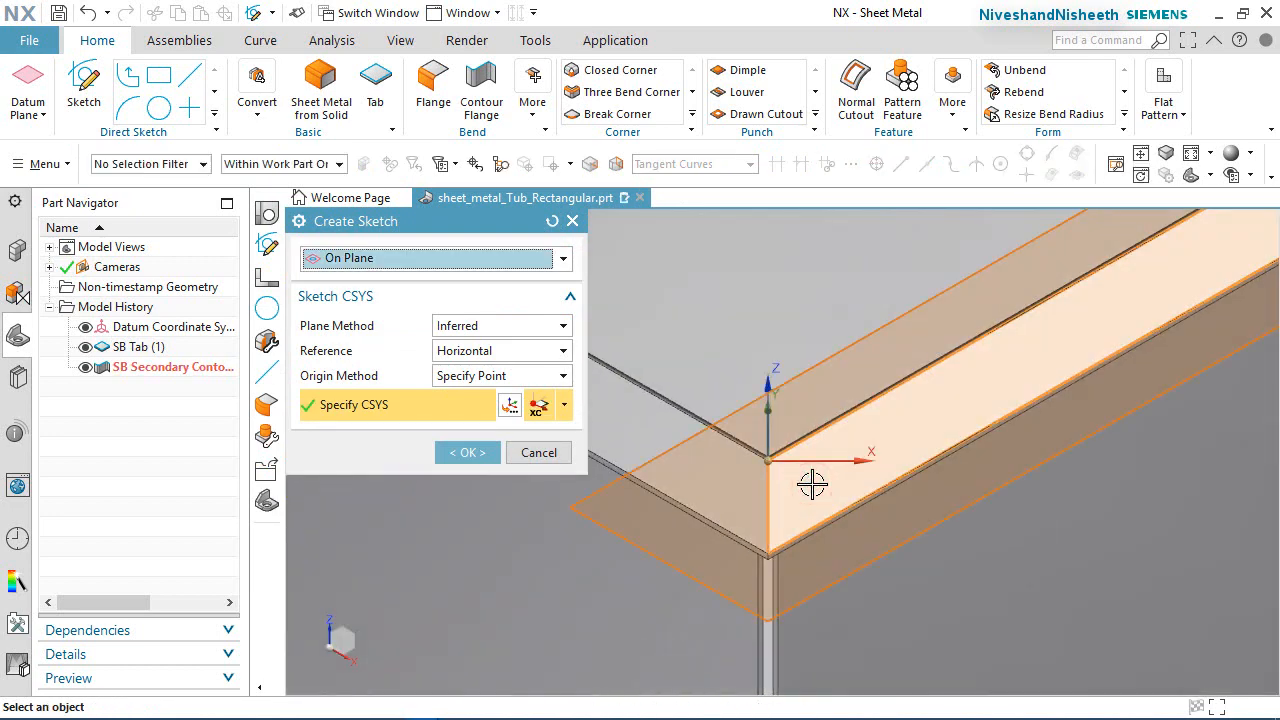
left_click(470, 452)
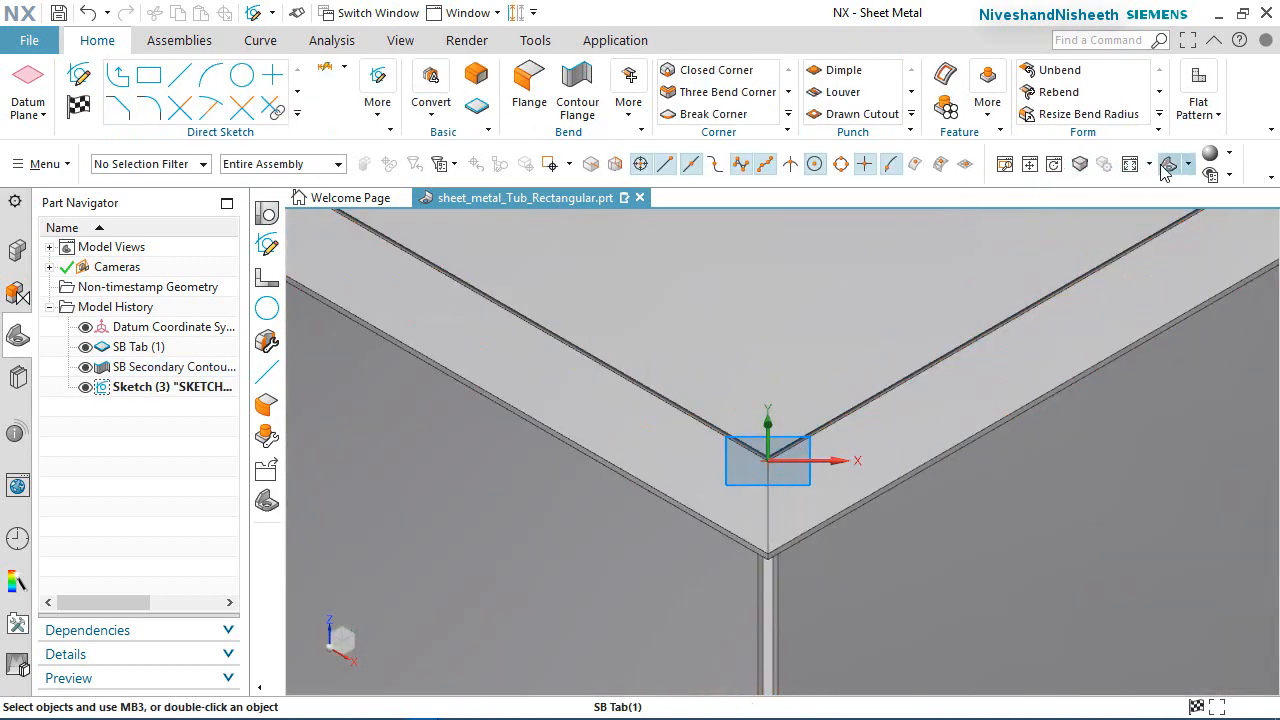
left_click(1149, 163)
left_click(1189, 165)
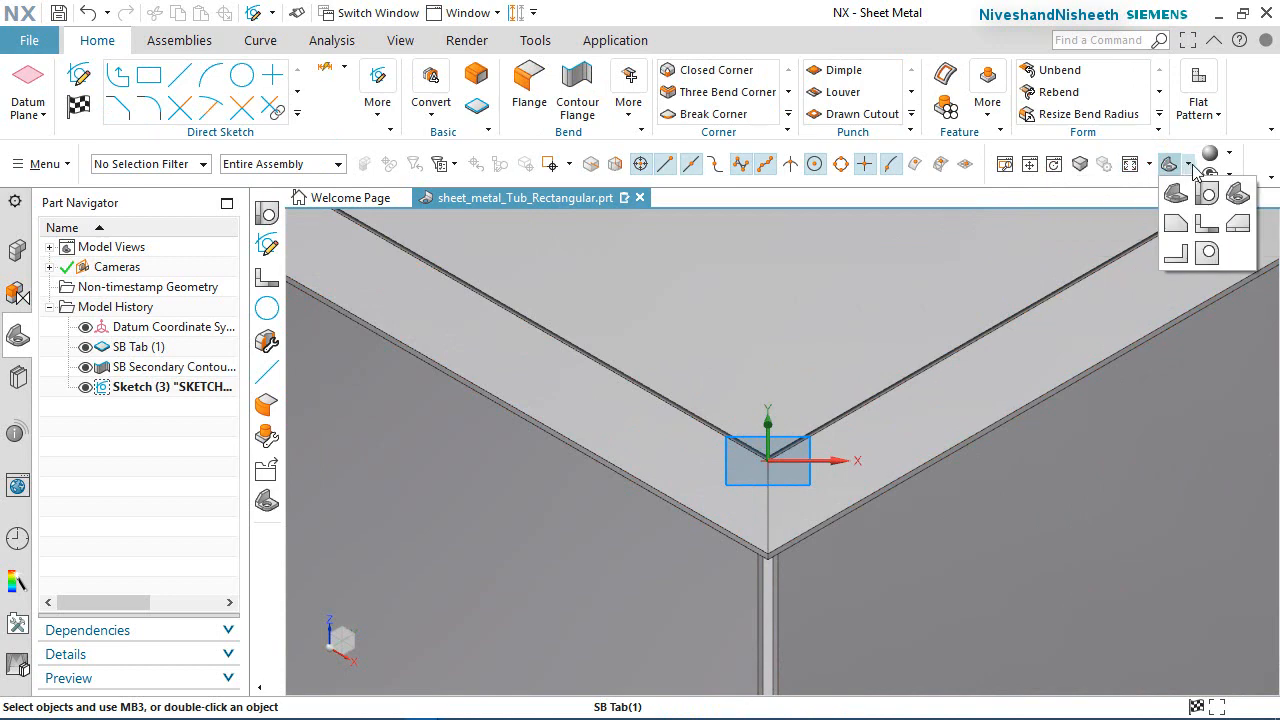
left_click(1206, 196)
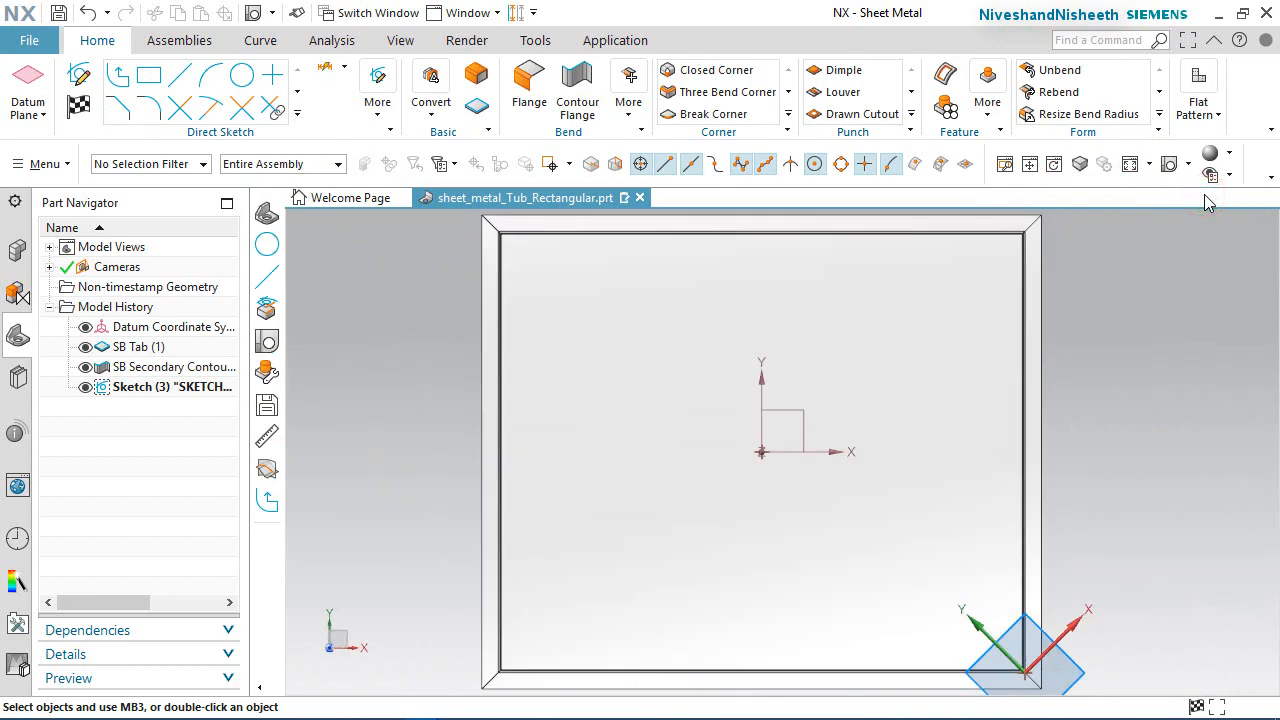
scroll(1056, 620, "up", 10)
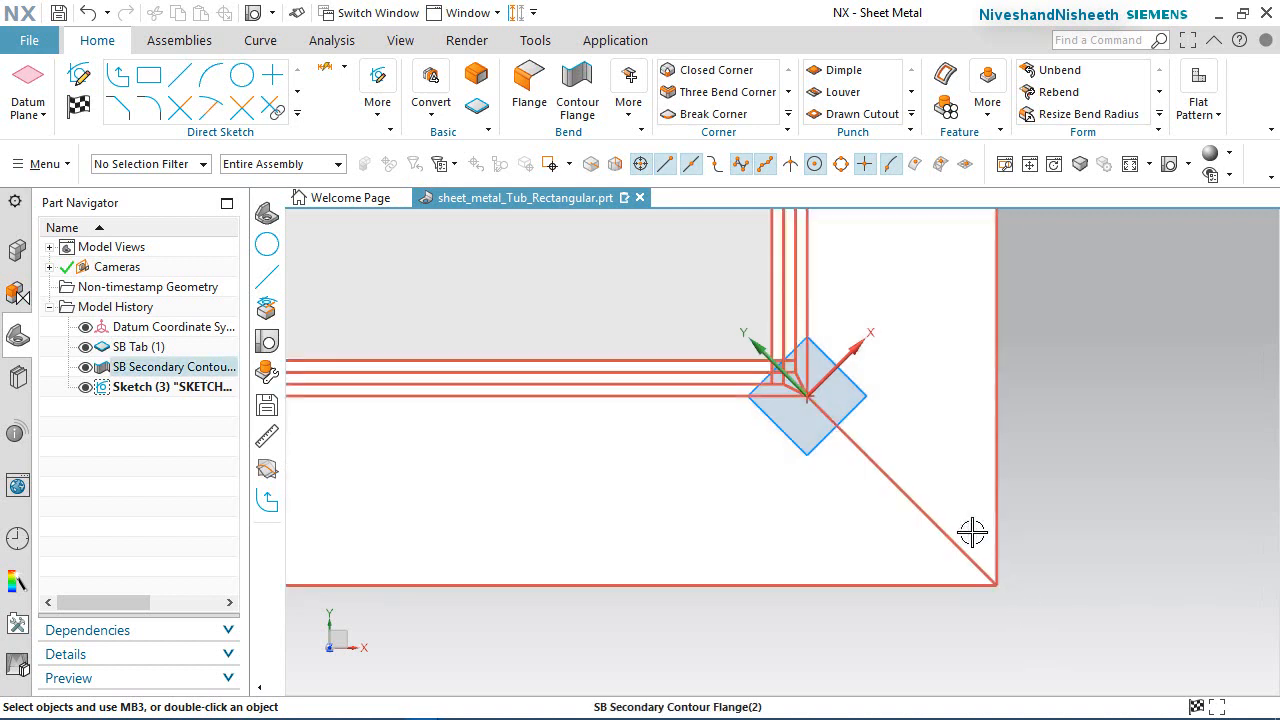
Step: Project the lip's diagonal miter edge into the sketch and convert the projected line to reference
left_click(299, 114)
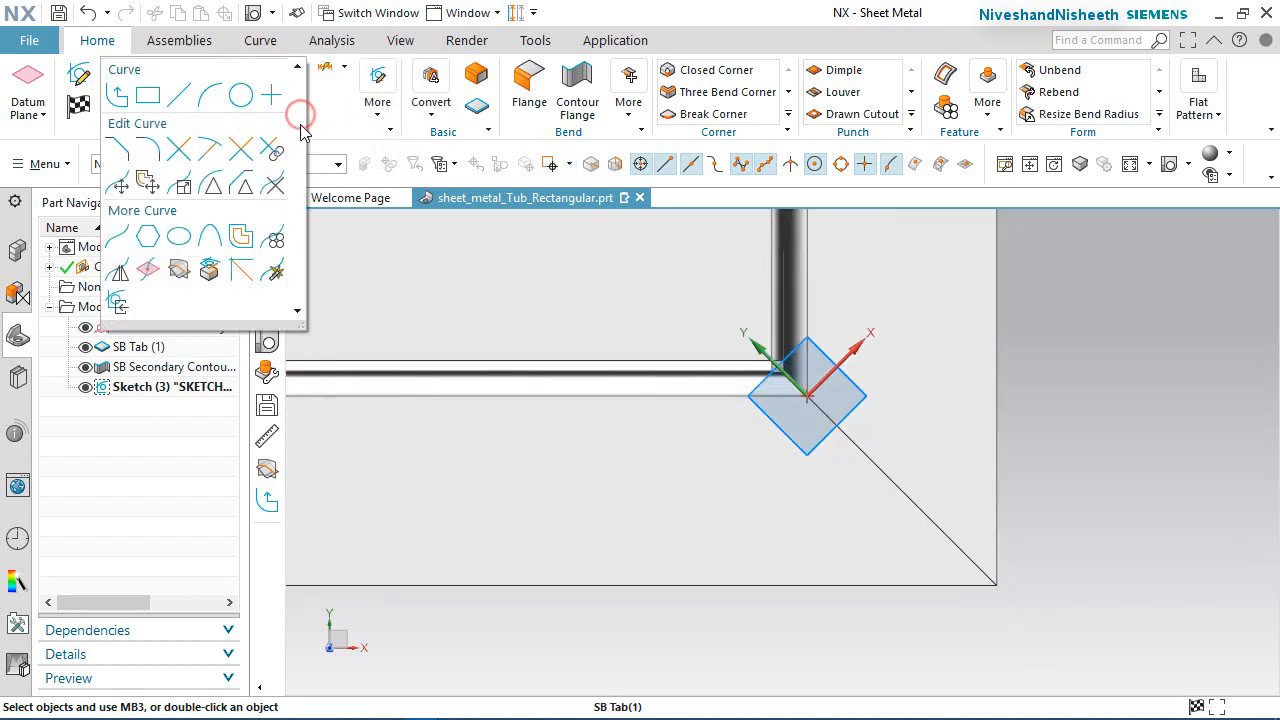
left_click(207, 270)
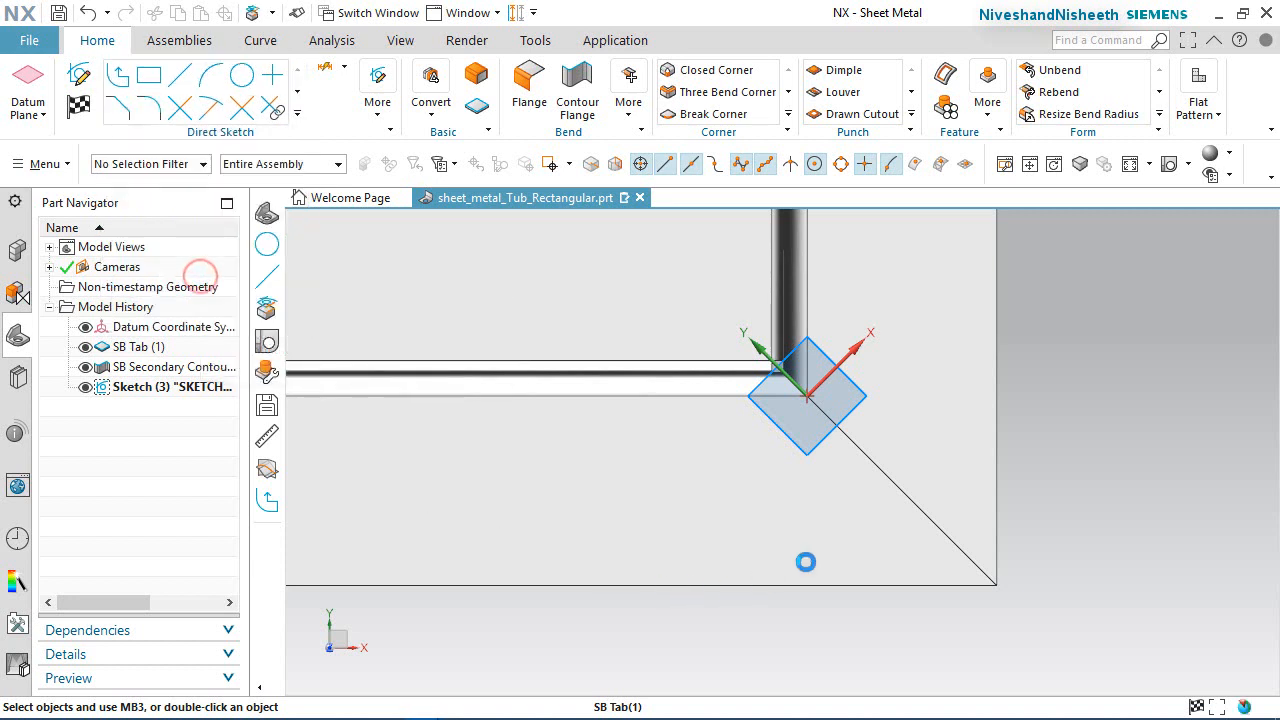
left_click(881, 469)
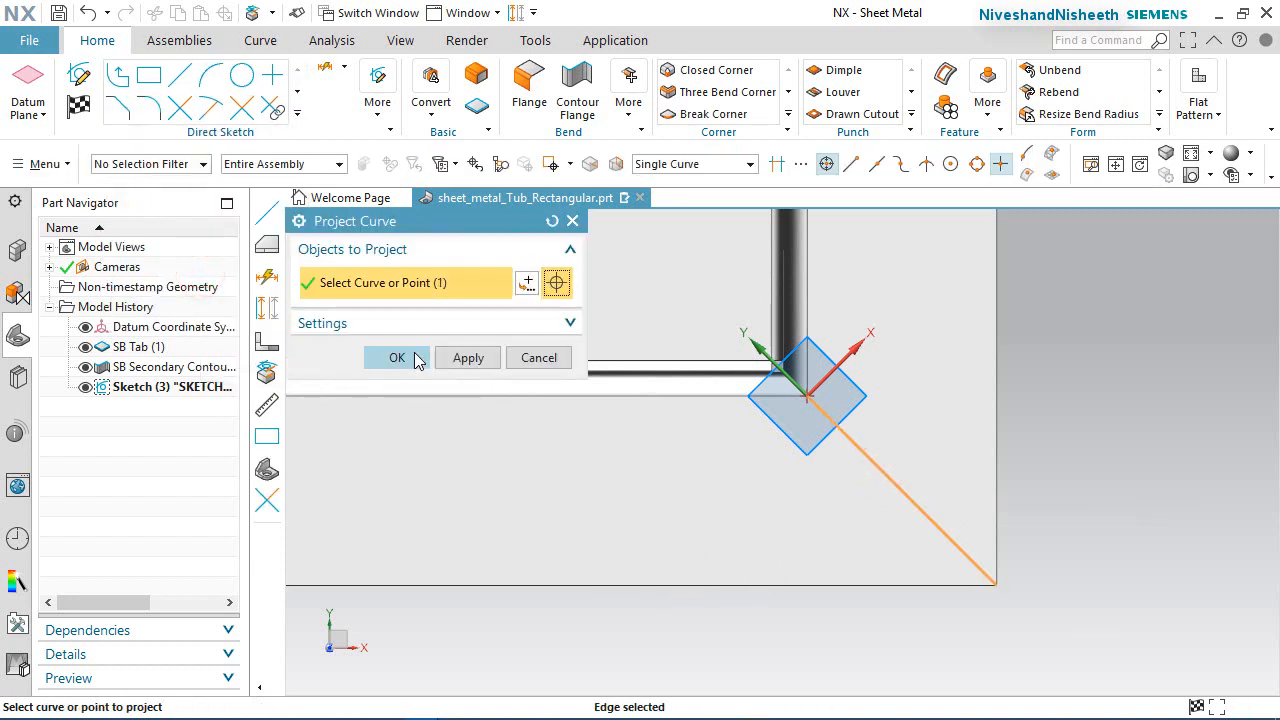
left_click(405, 357)
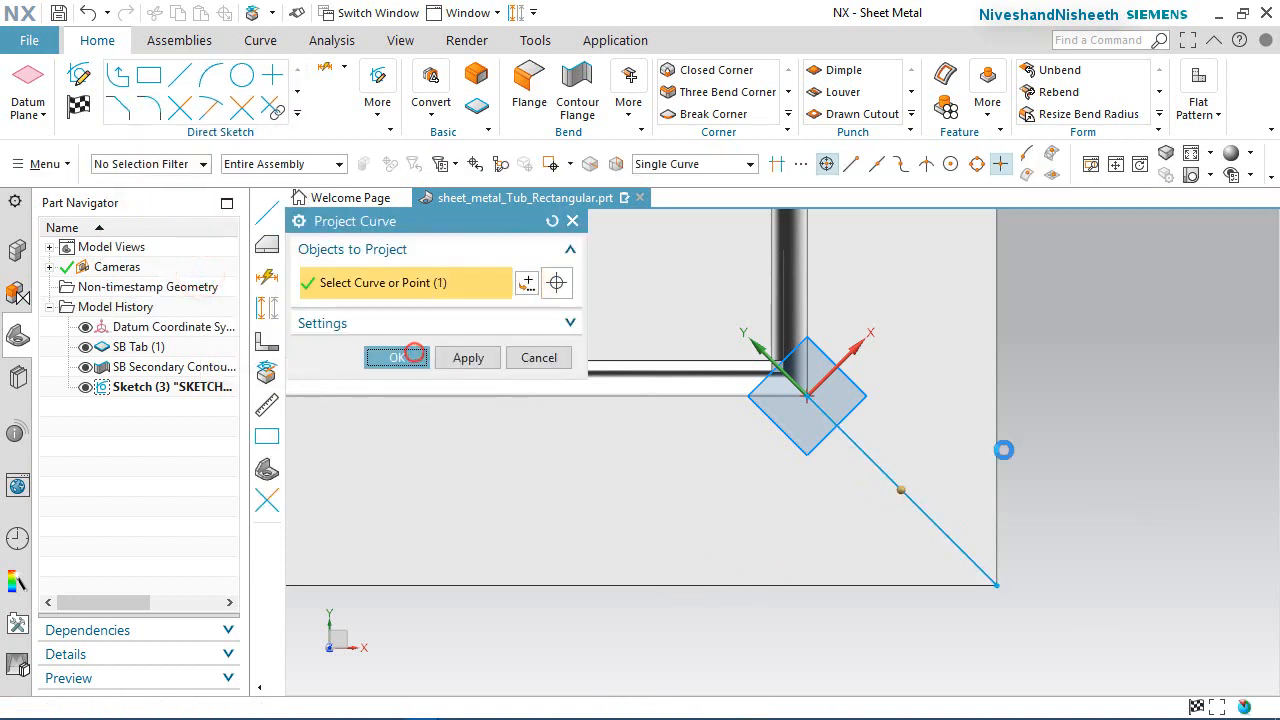
left_click(884, 459)
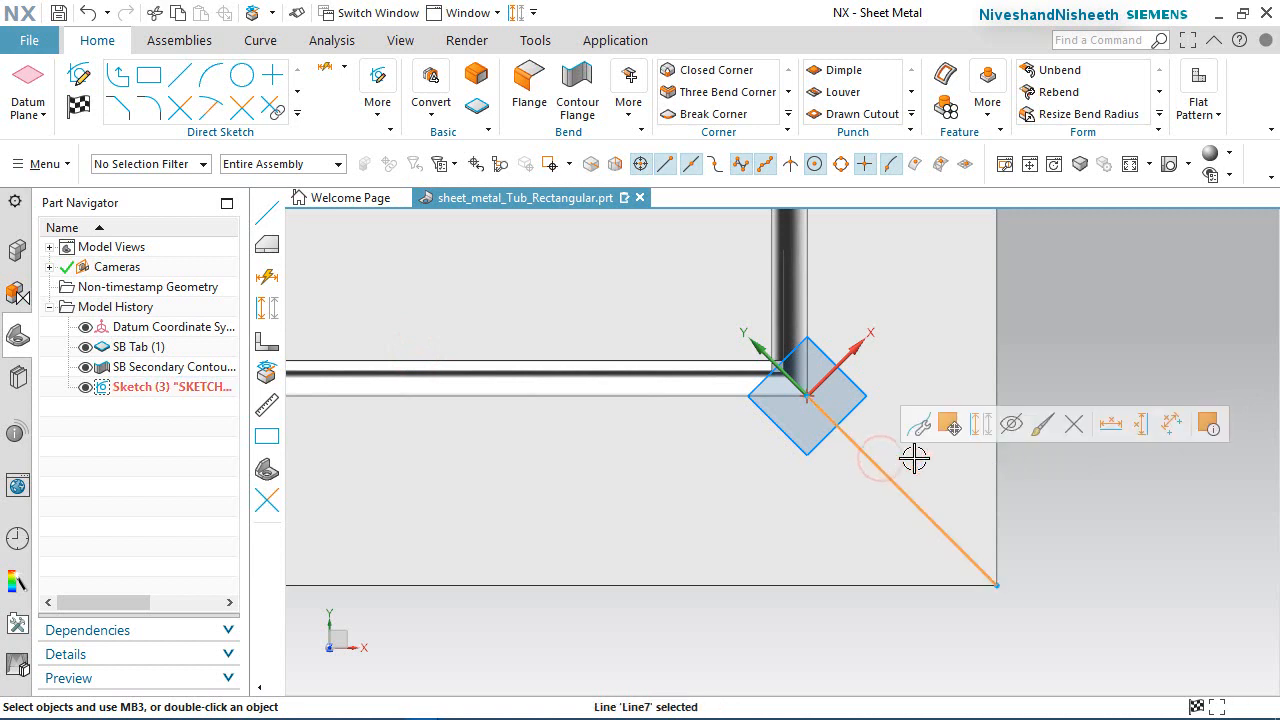
left_click(976, 430)
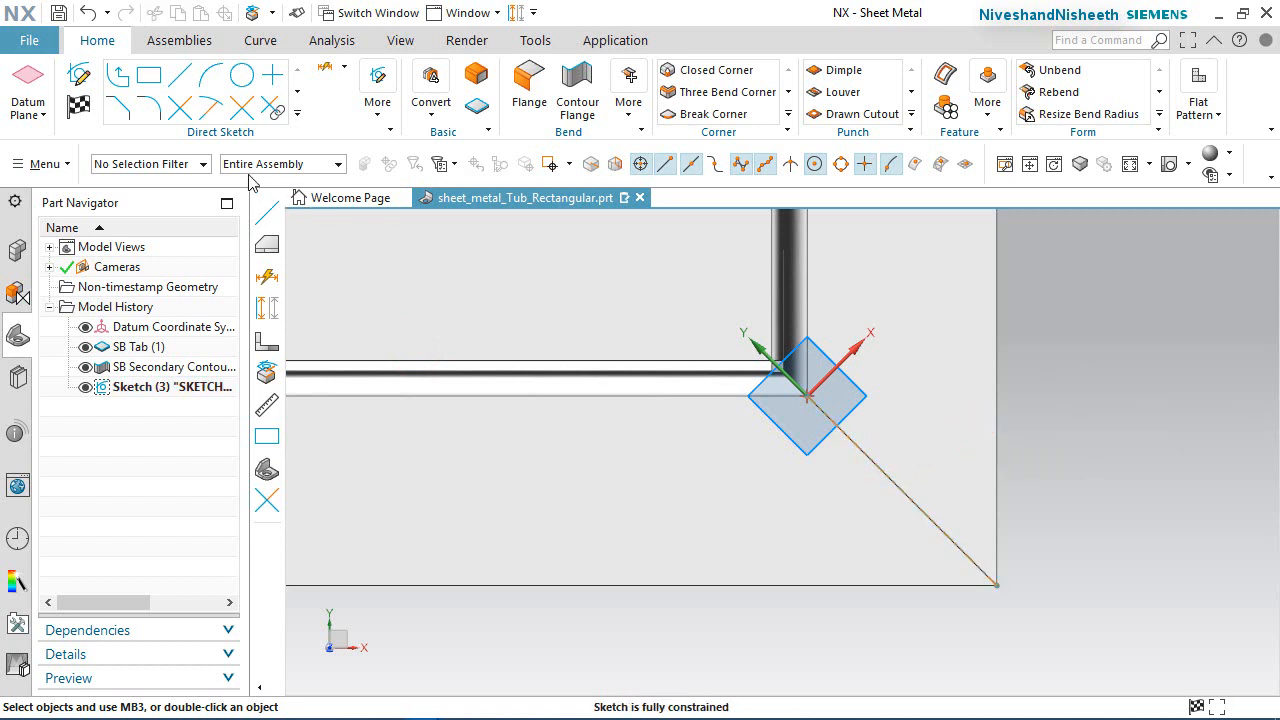
Step: Sketch a 2.5 in line beside and parallel to the miter edge, from inside the tub to beyond the outer corner
left_click(180, 78)
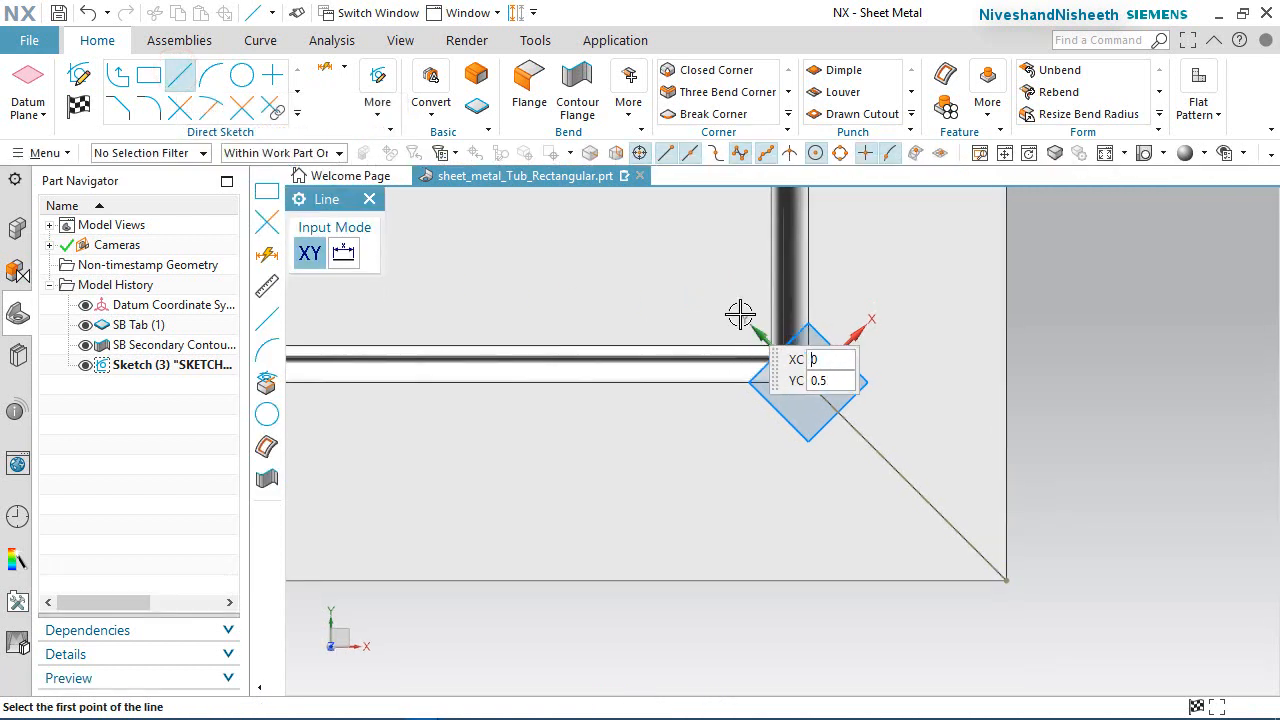
scroll(818, 392, "up", 3)
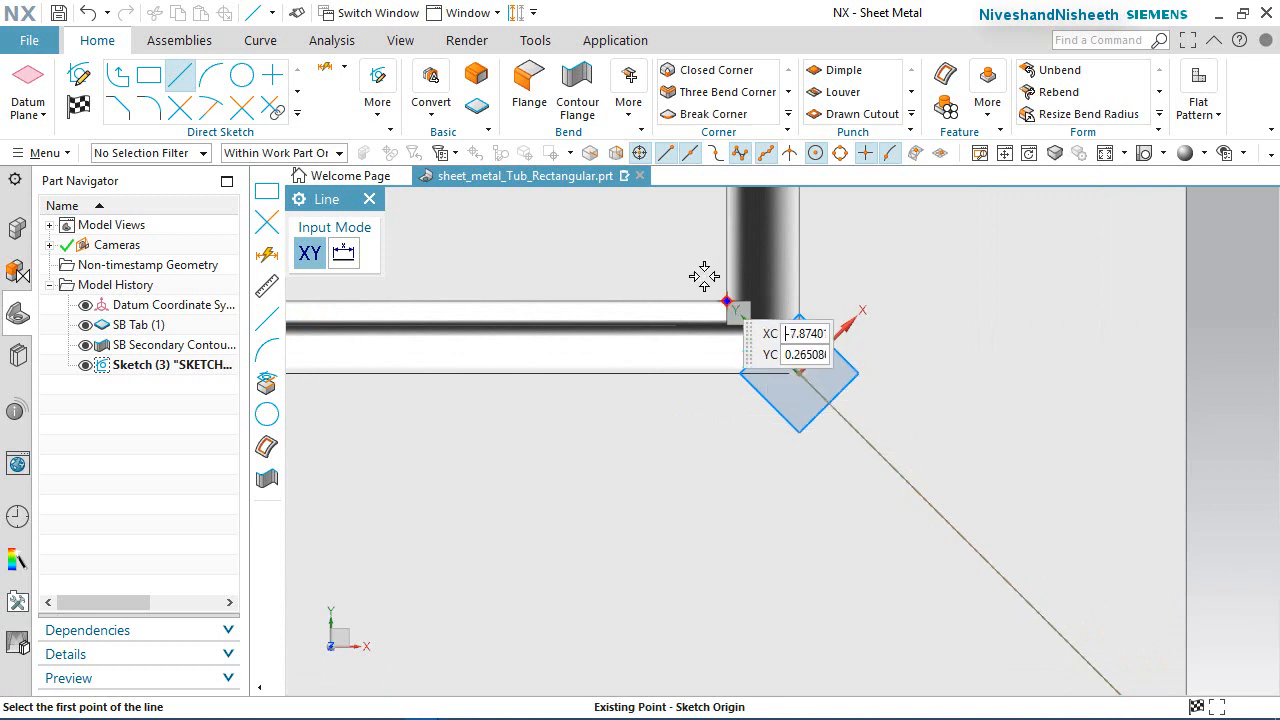
left_click(648, 236)
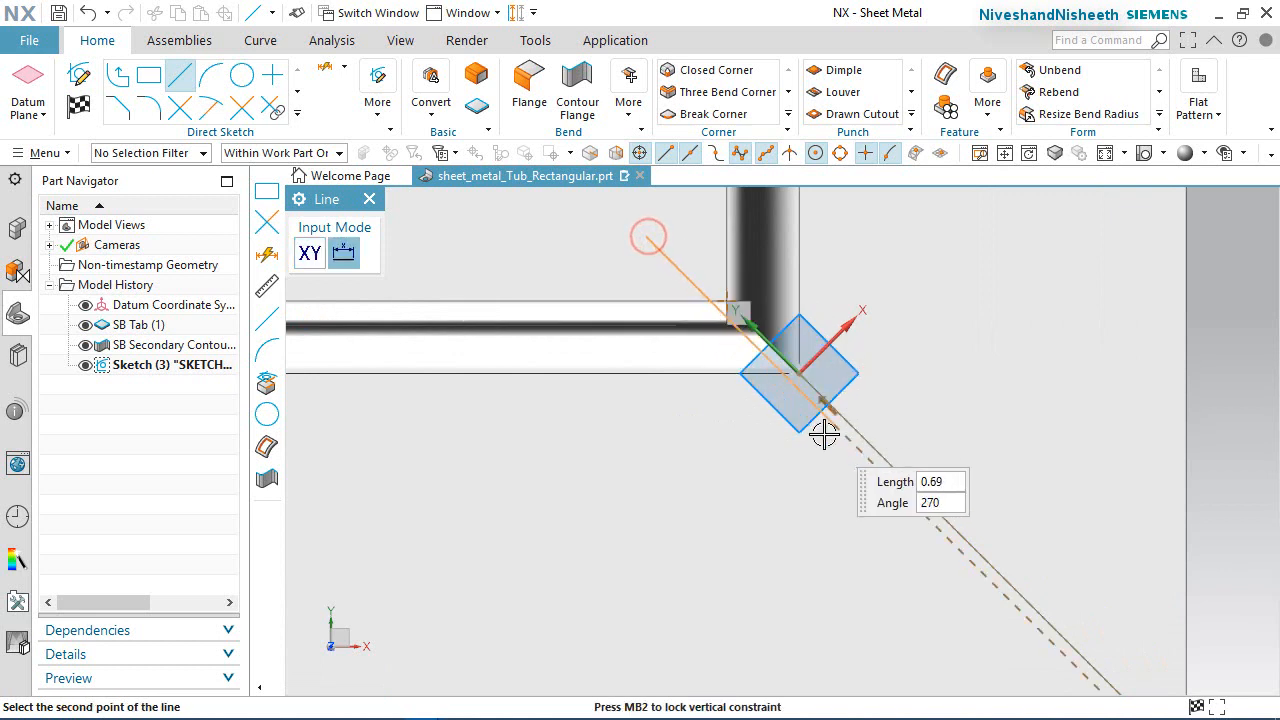
scroll(823, 434, "down", 2)
scroll(905, 481, "down", 3)
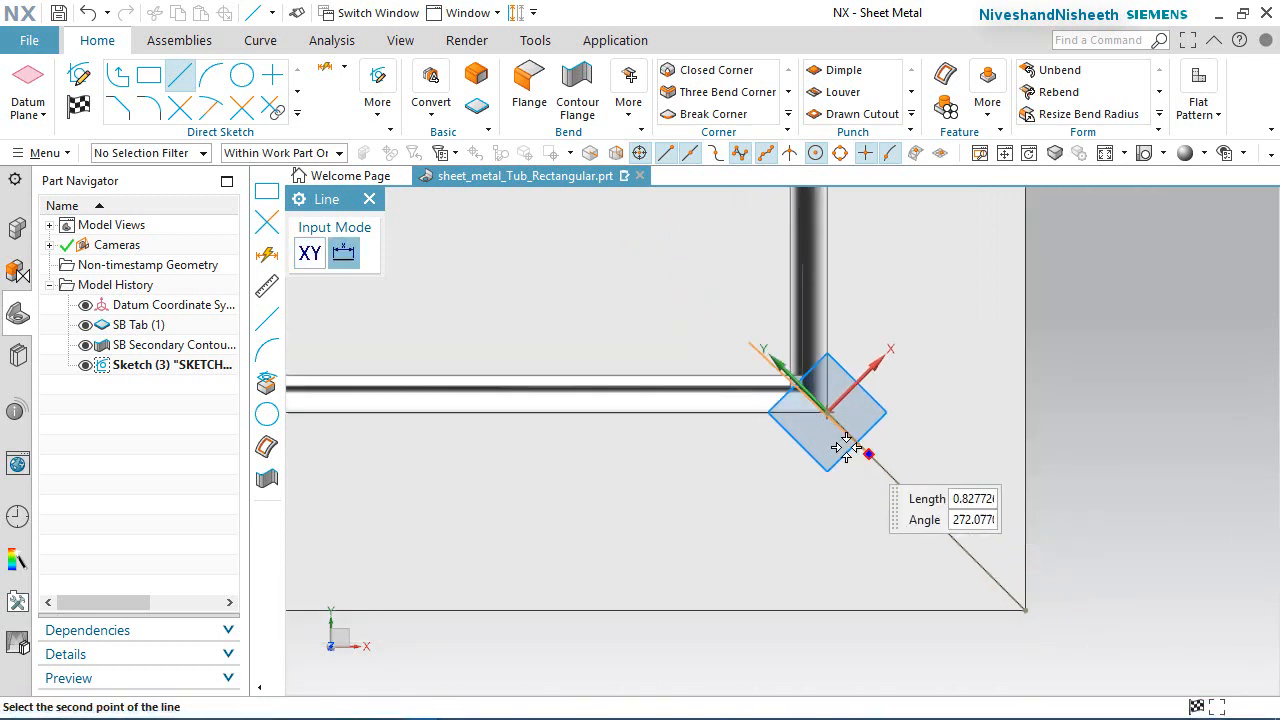
scroll(1009, 600, "up", 1)
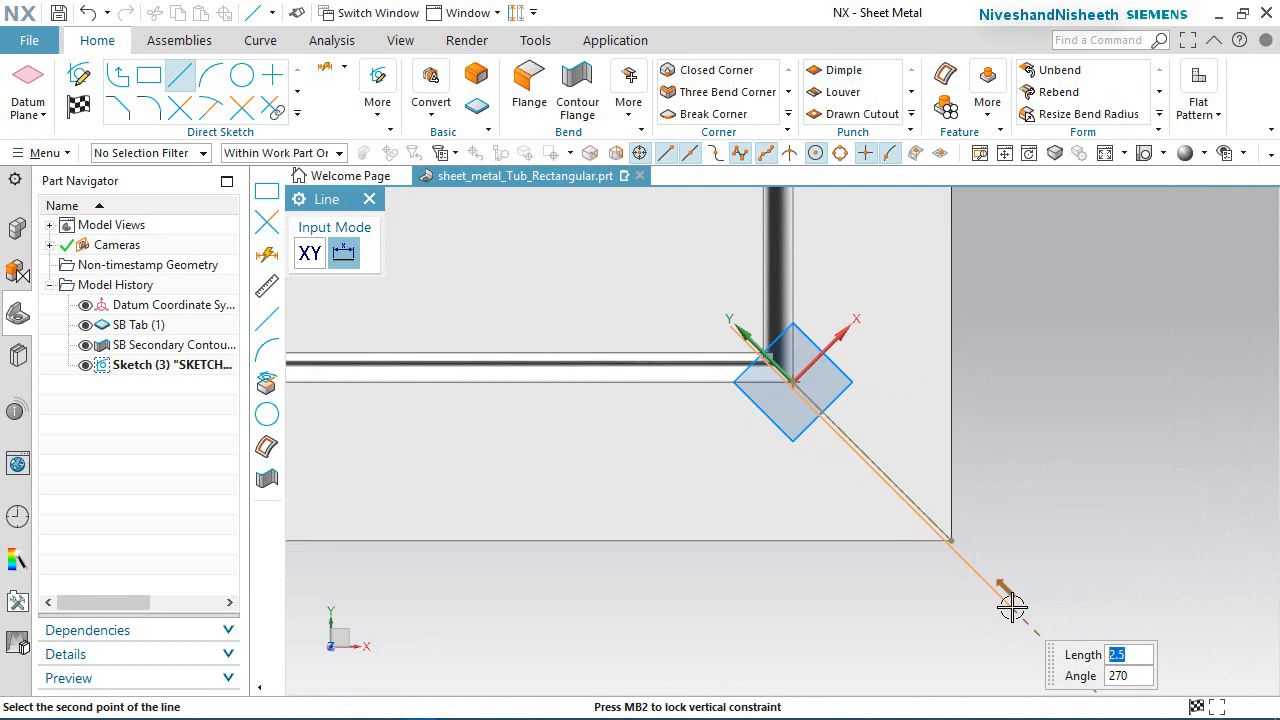
left_click(1012, 607)
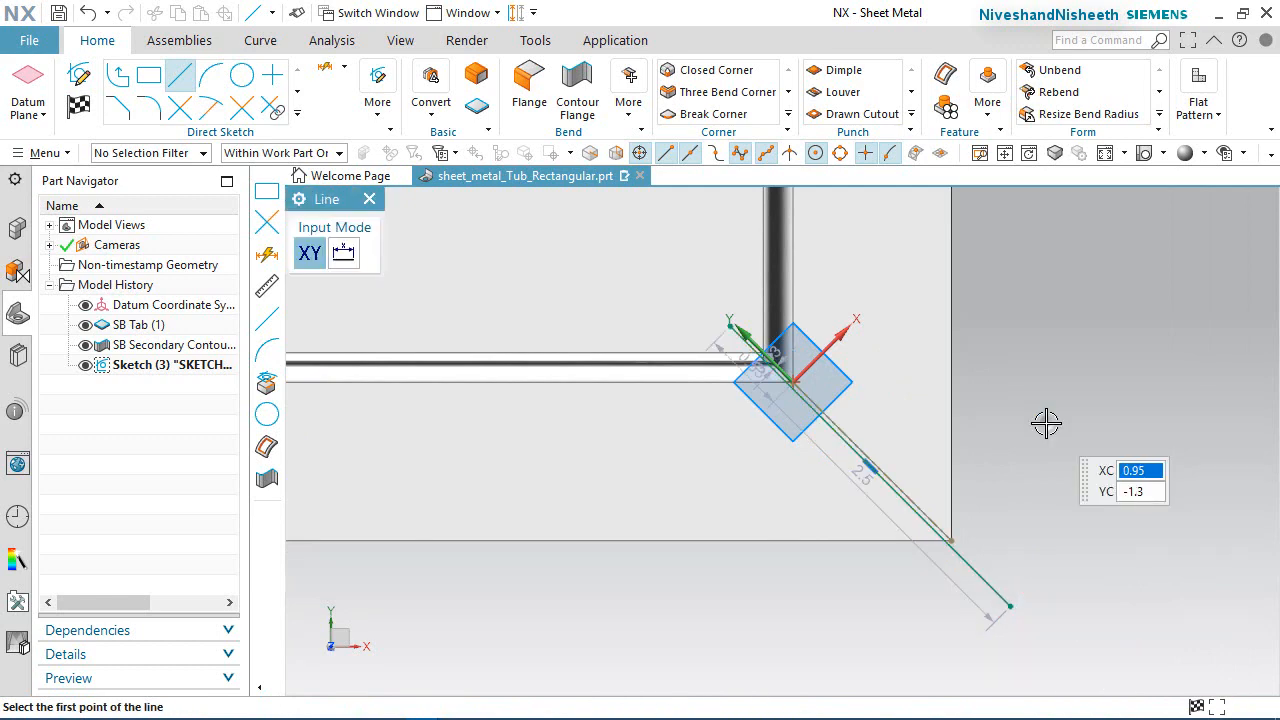
right_click(1046, 424)
left_click(1082, 49)
Step: Make the sketched 2.5 in line collinear with the projected reference line
scroll(846, 426, "up", 3)
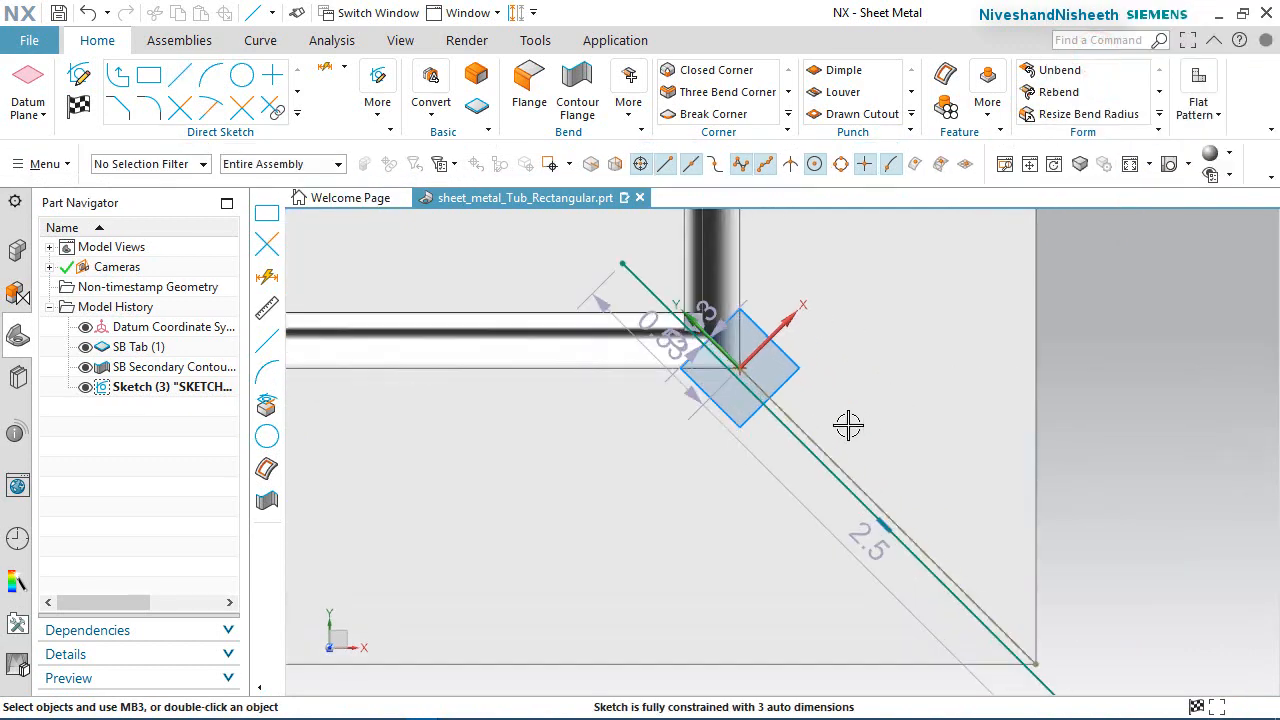
left_click(773, 444)
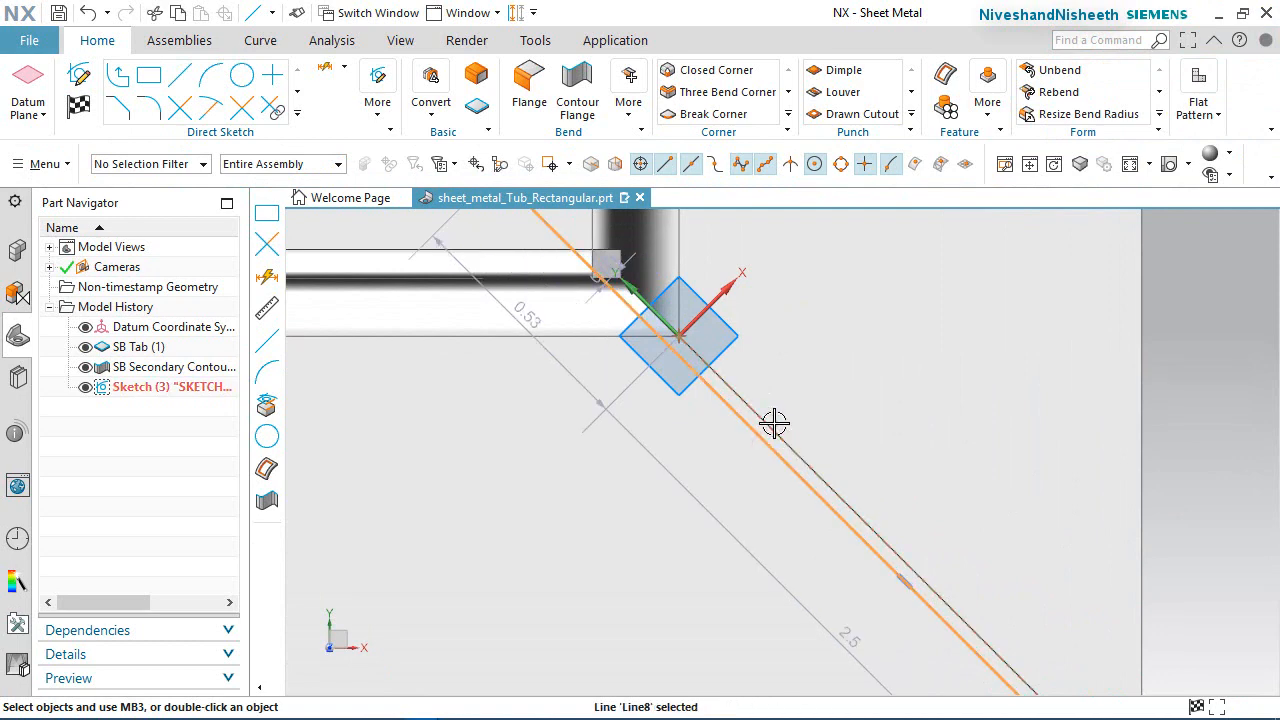
left_click(773, 423)
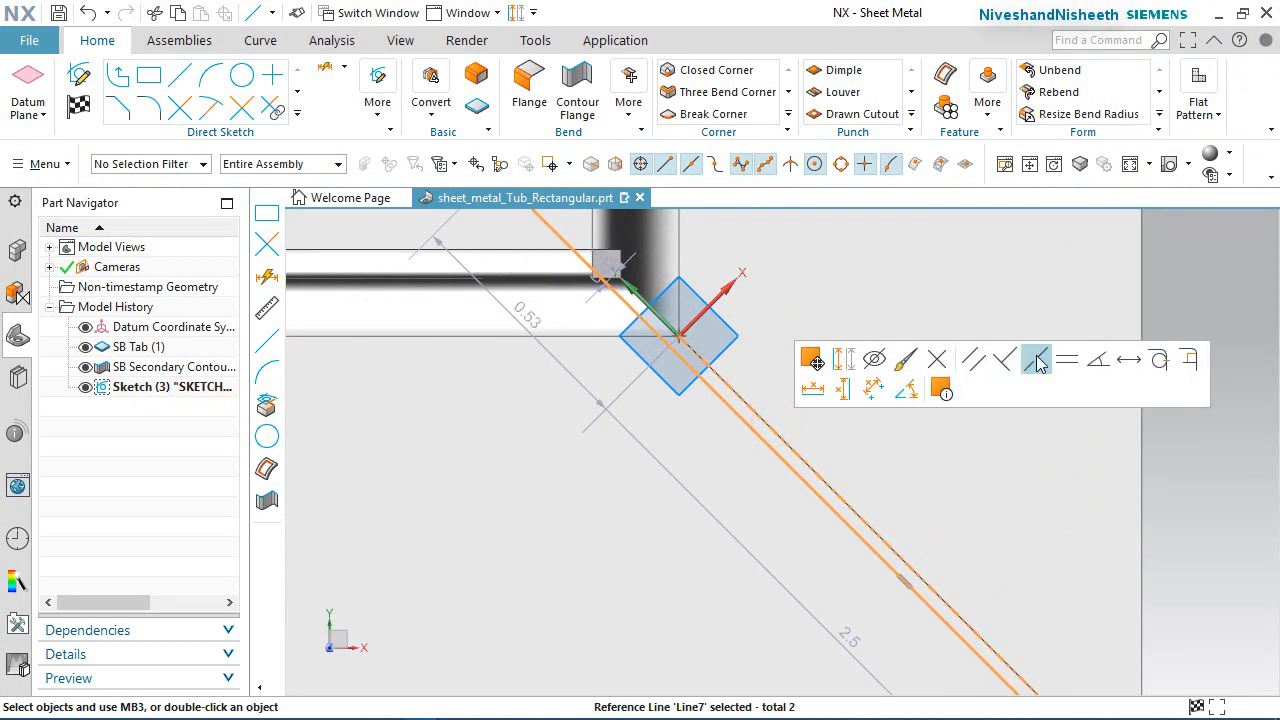
left_click(1037, 362)
scroll(809, 446, "down", 3)
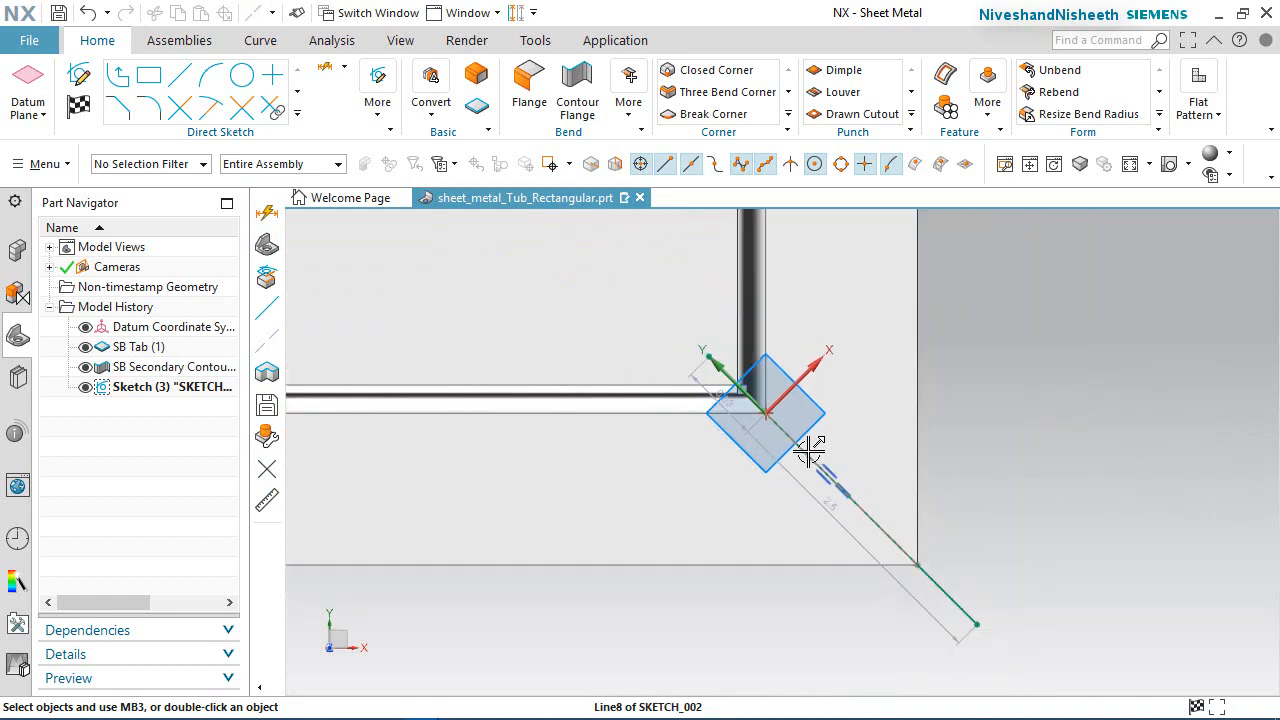
Step: Make the midpoint of the sketched diagonal line coincident with the midpoint of the projected reference line
scroll(1006, 517, "up", 1)
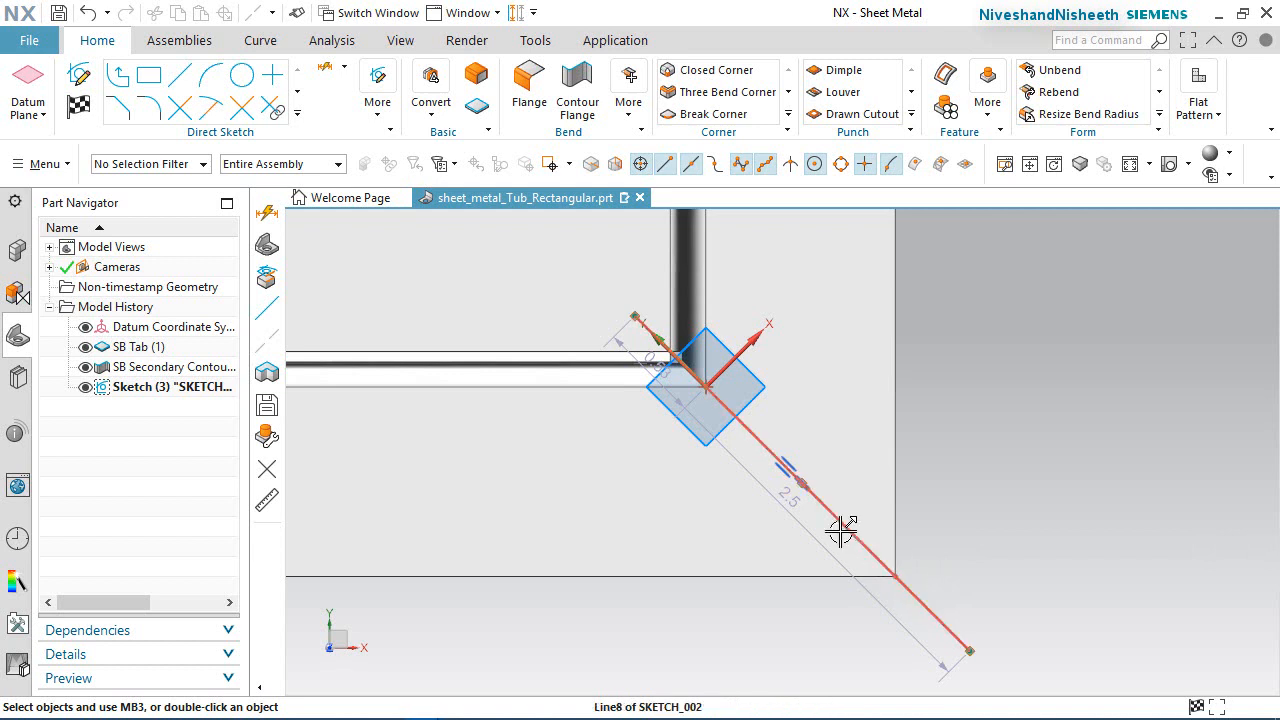
left_click(800, 485)
scroll(800, 480, "up", 5)
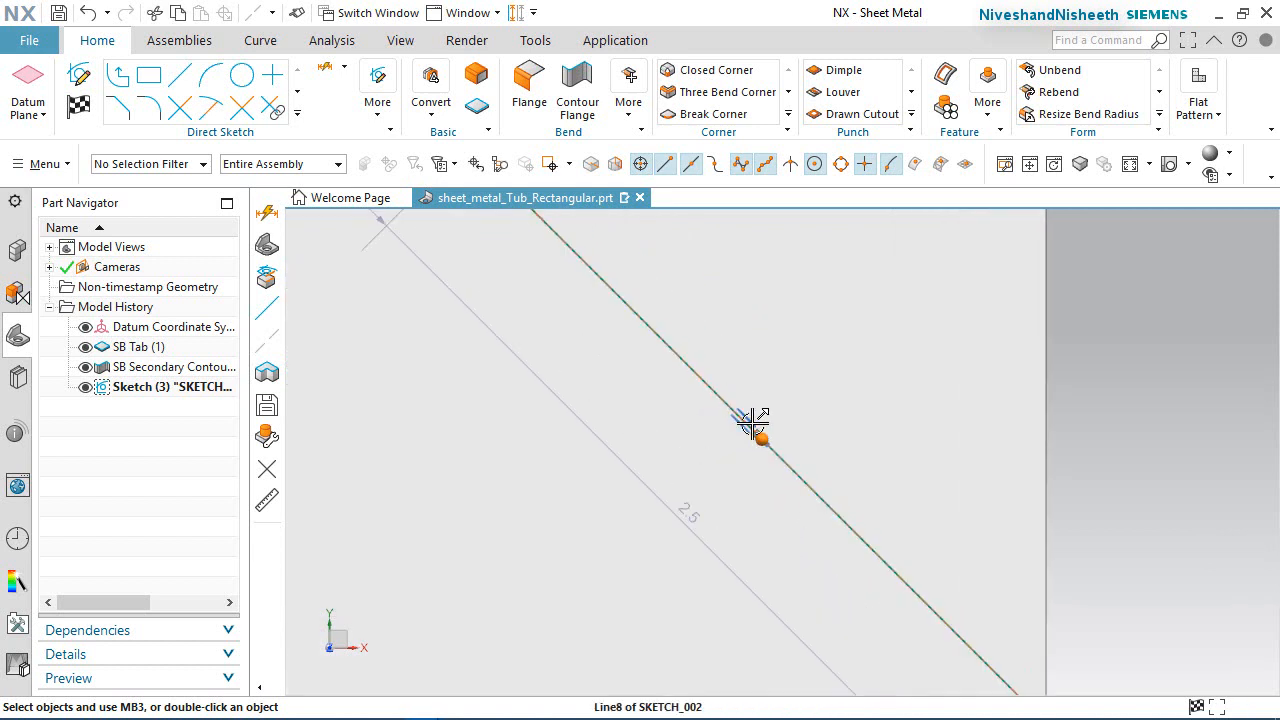
scroll(743, 417, "up", 8)
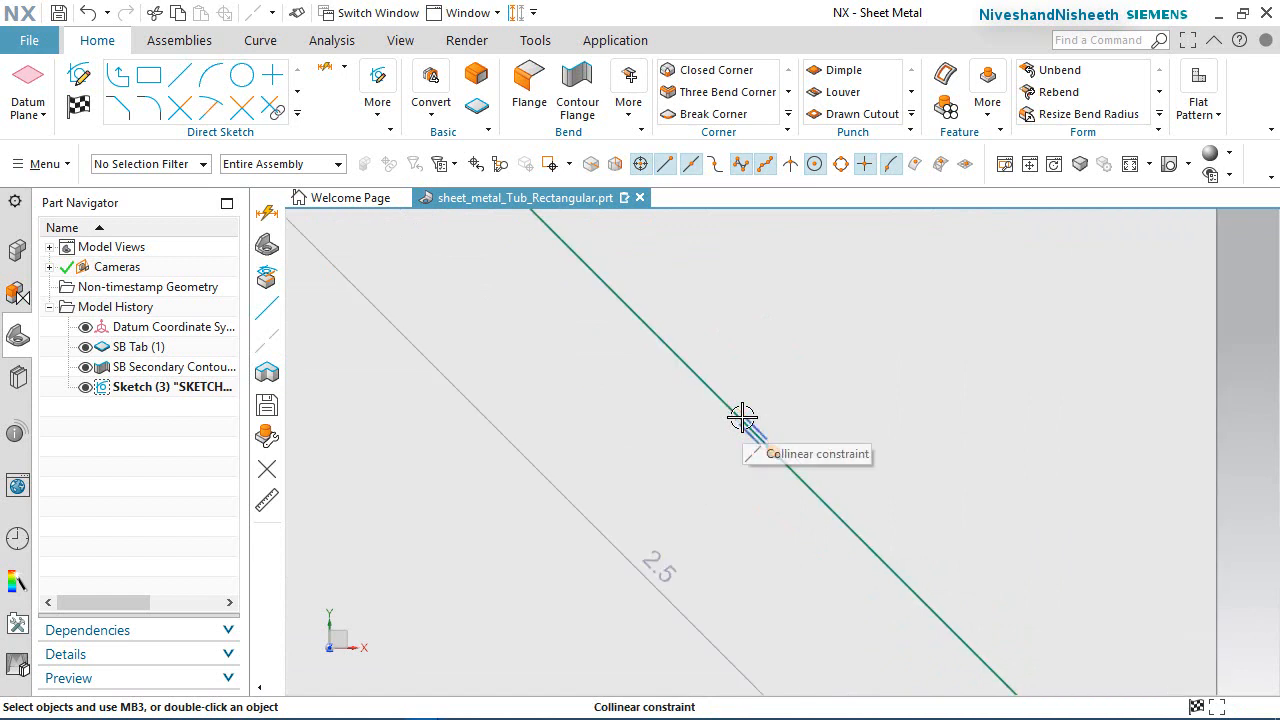
left_click(880, 575)
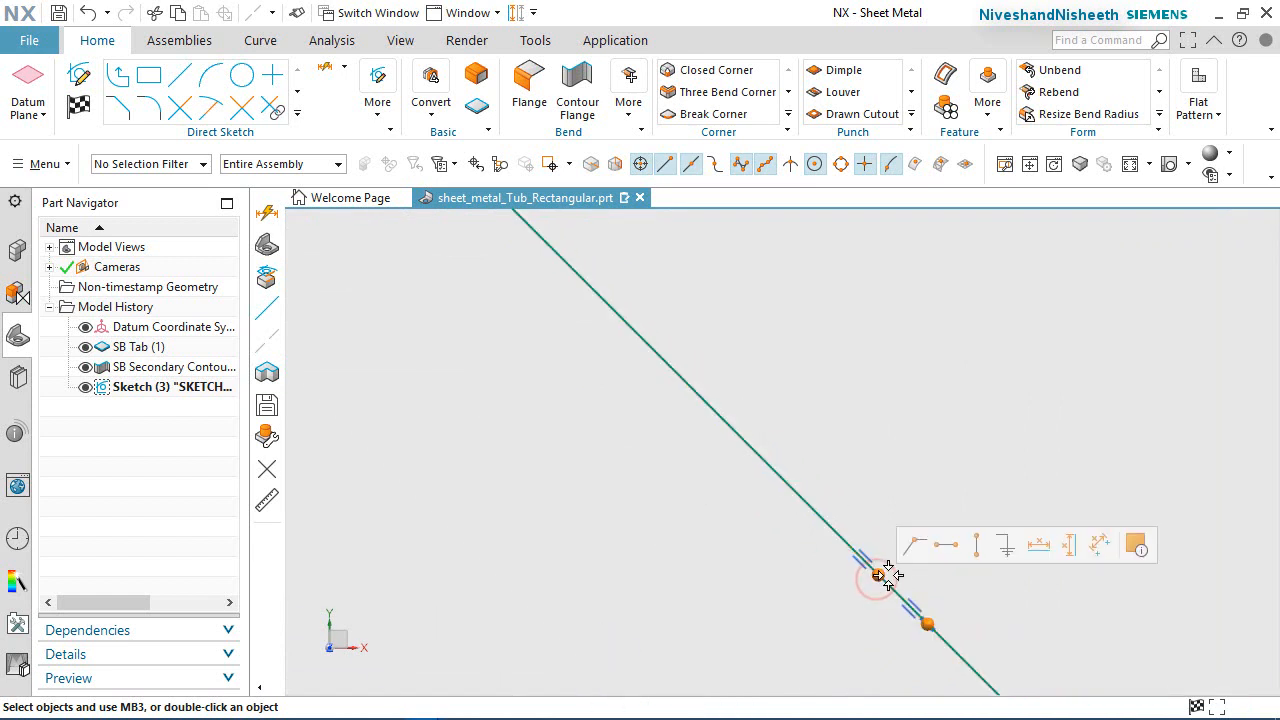
left_click(914, 545)
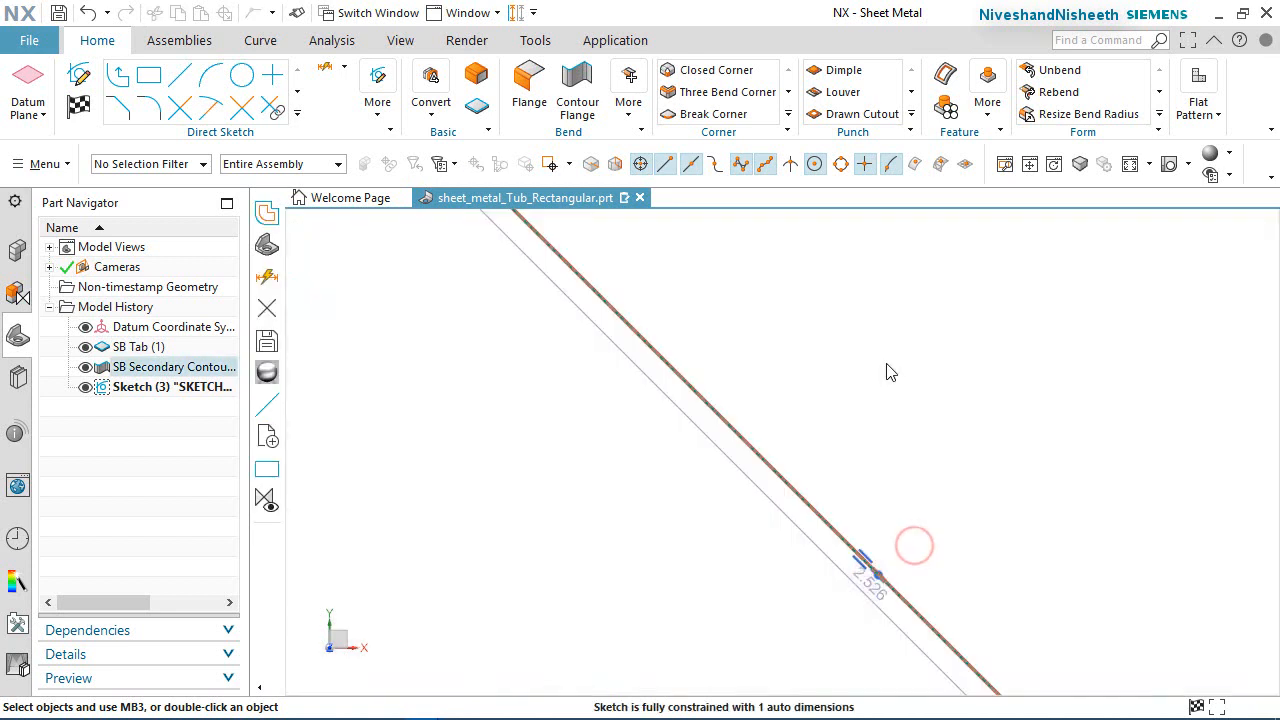
scroll(837, 323, "down", 8)
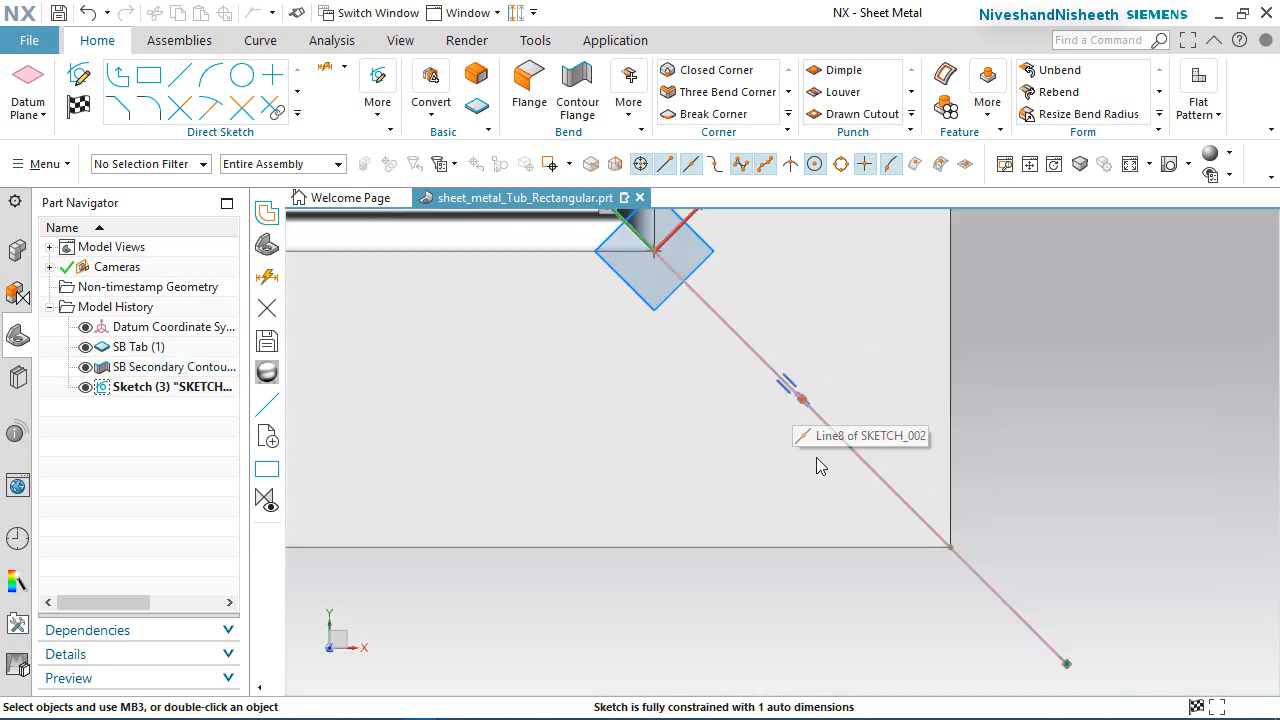
scroll(836, 492, "down", 3)
scroll(854, 407, "up", 2)
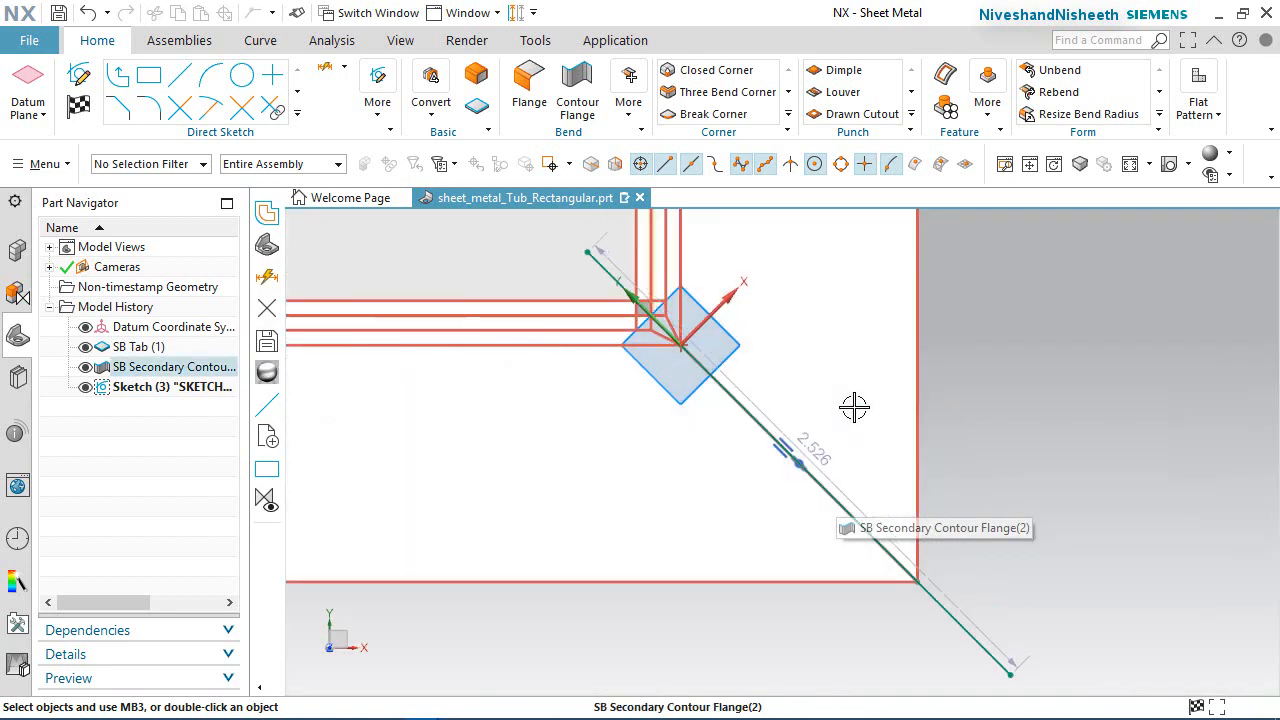
Step: Offset the diagonal line symmetrically to both sides by 0.03125 in, with one copy and an extension cap
left_click(297, 115)
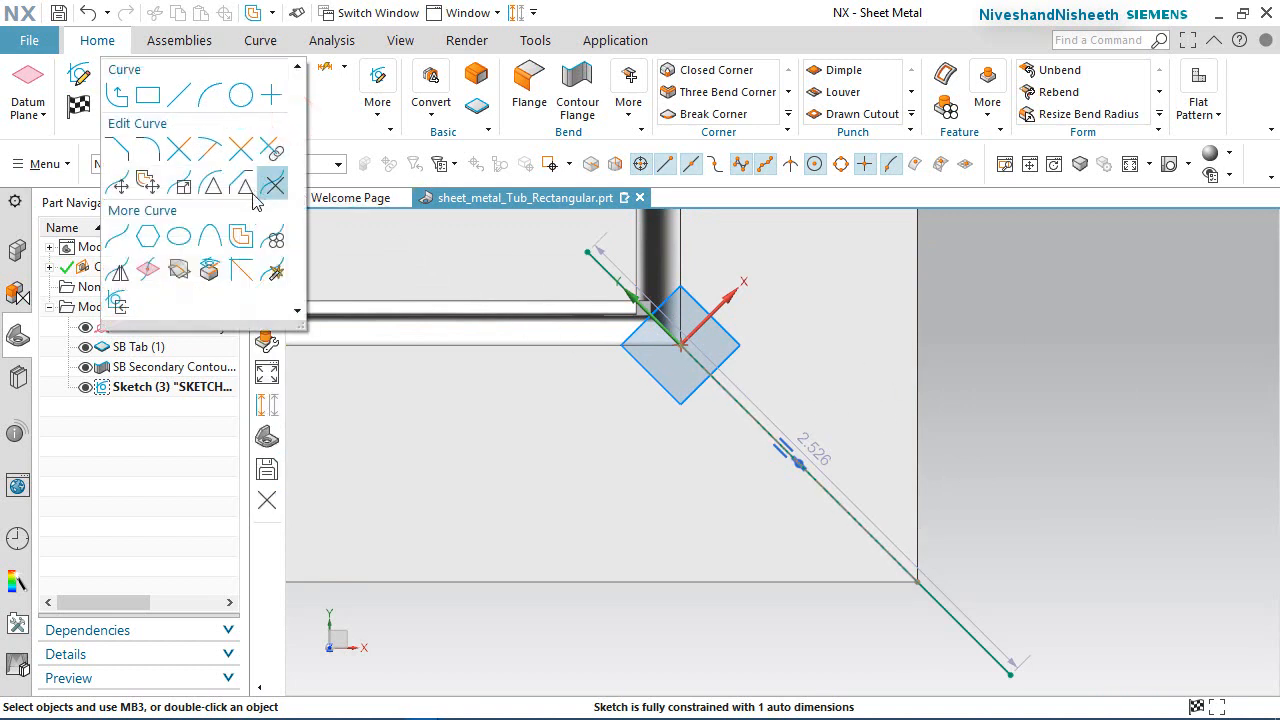
left_click(241, 247)
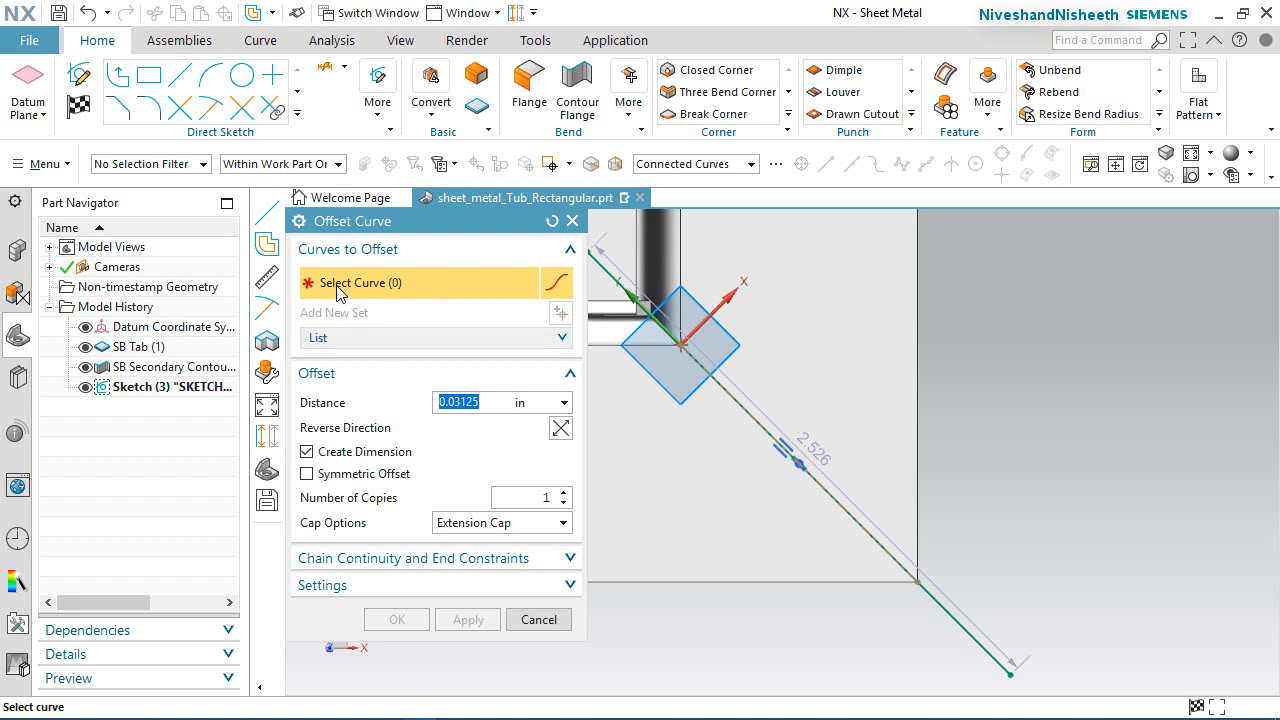
left_click(952, 634)
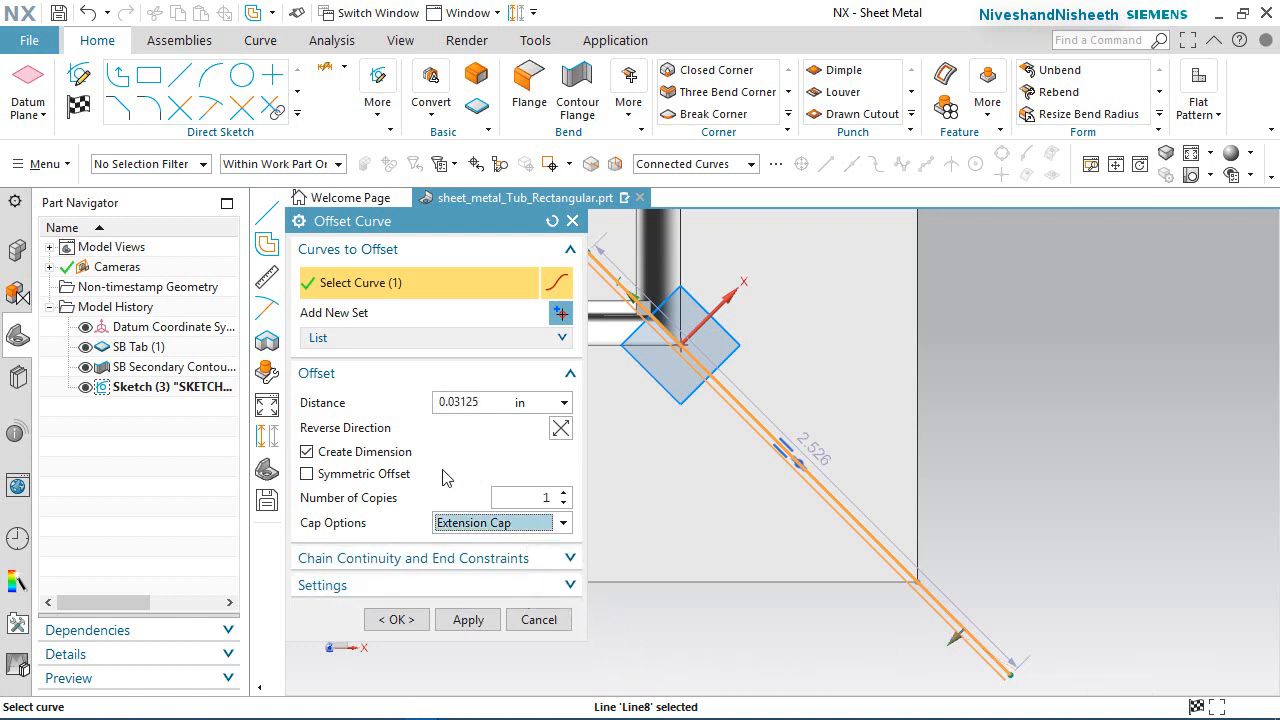
left_click(307, 475)
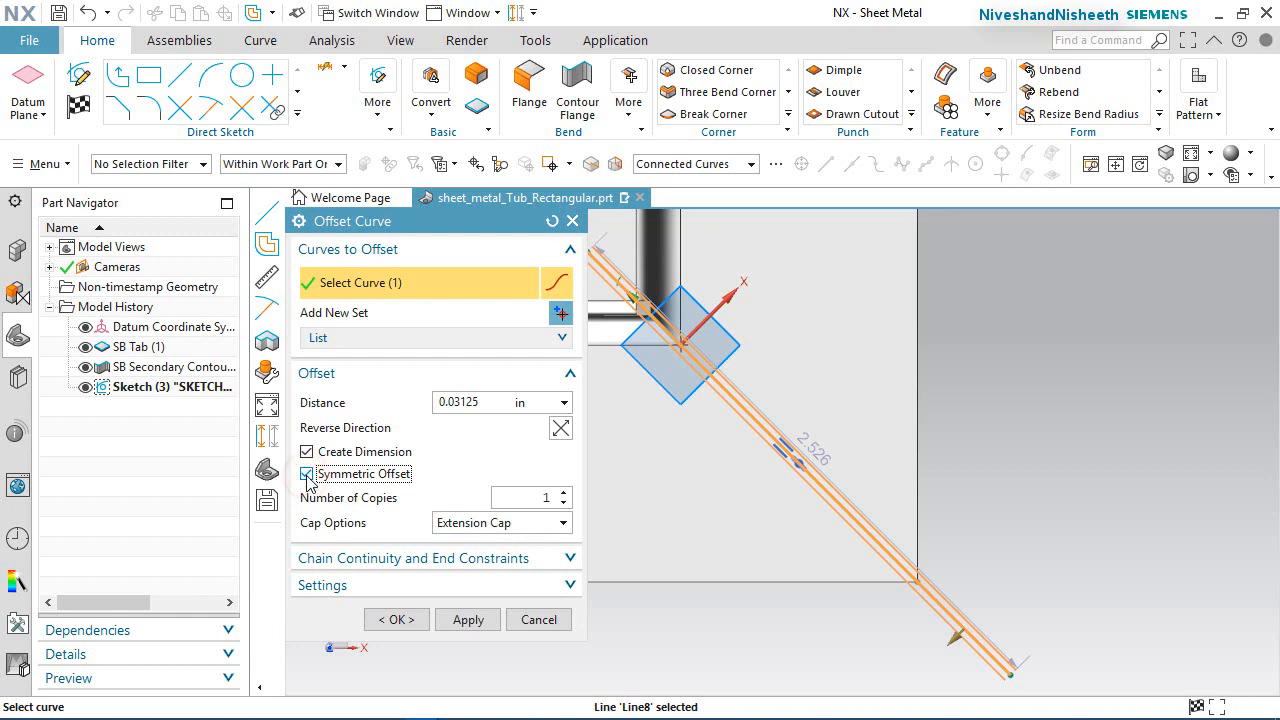
left_click(397, 619)
Step: Convert the middle diagonal line between the two offset lines to reference
scroll(590, 248, "down", 5)
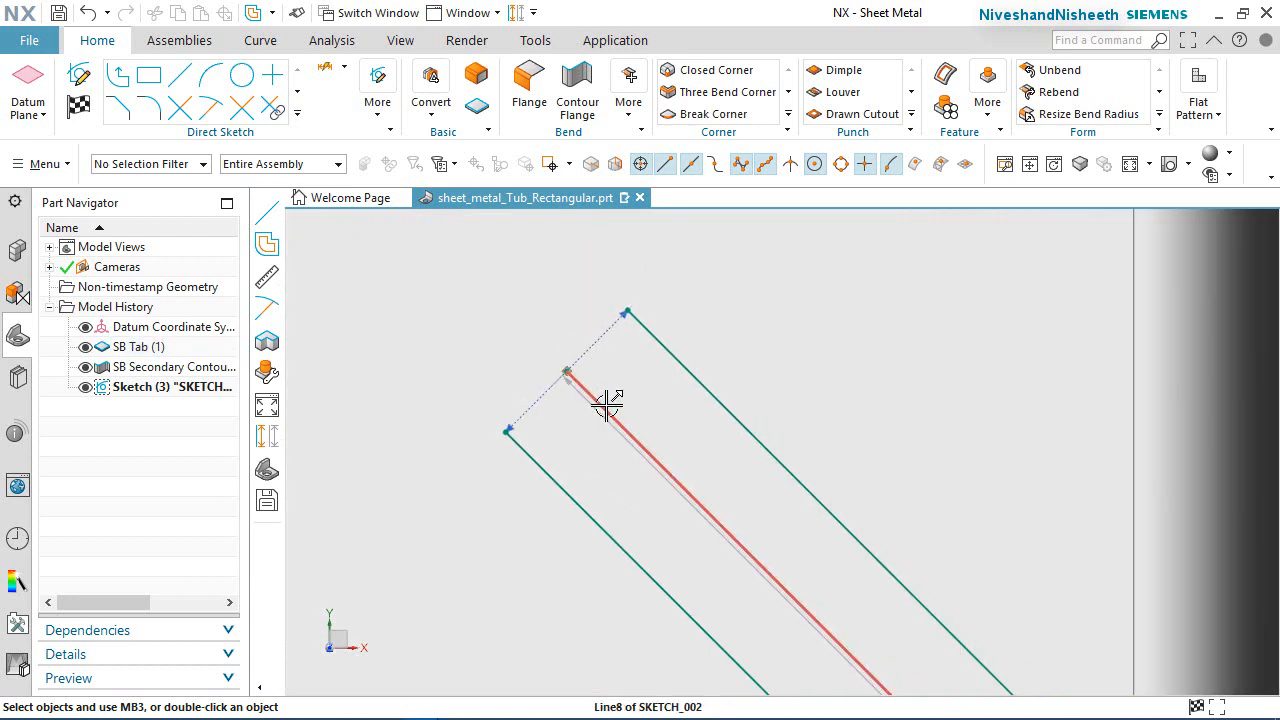
left_click(605, 402)
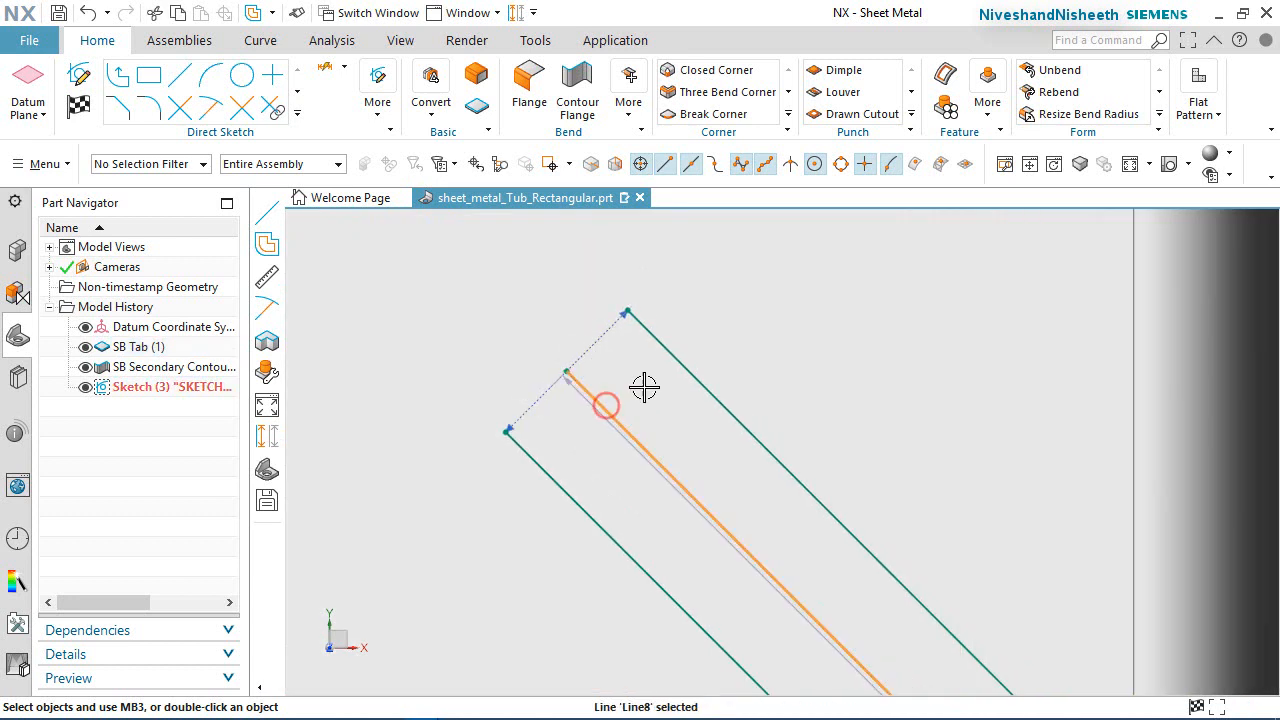
left_click(517, 13)
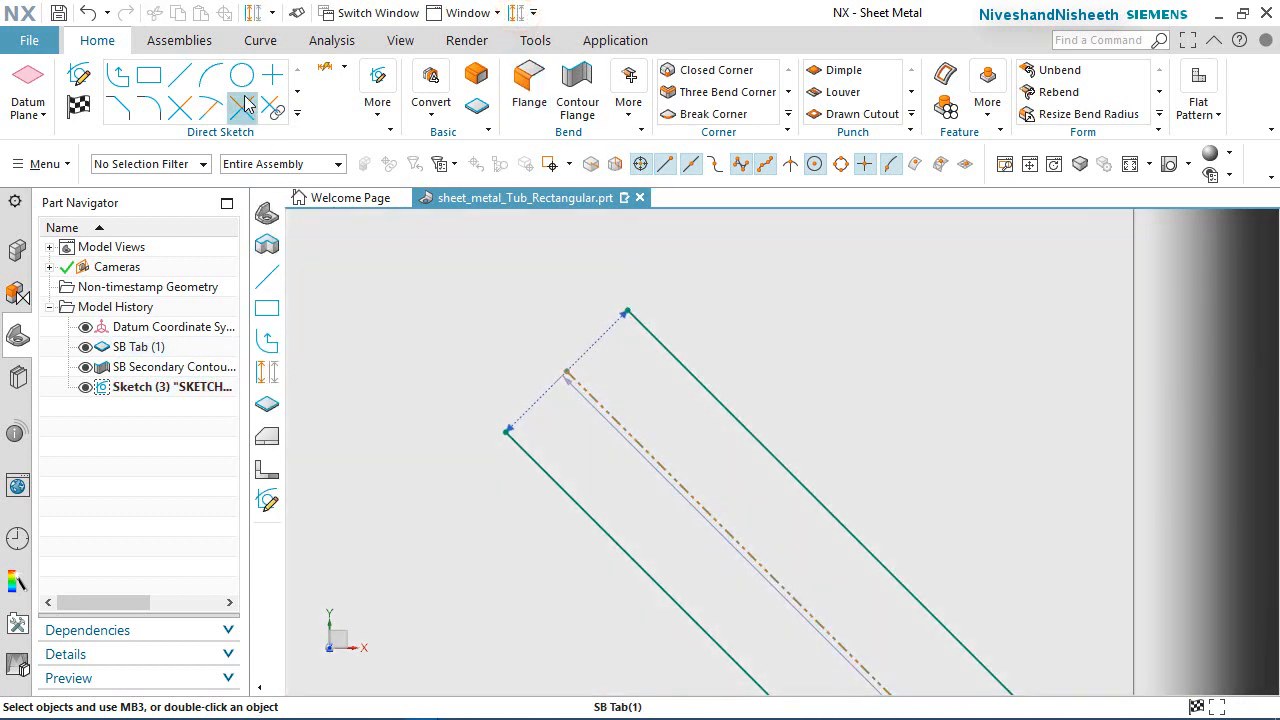
Step: Draw a line joining the inner endpoints of the two offset lines, closing the slot's end inside the tub
left_click(163, 77)
key("Escape")
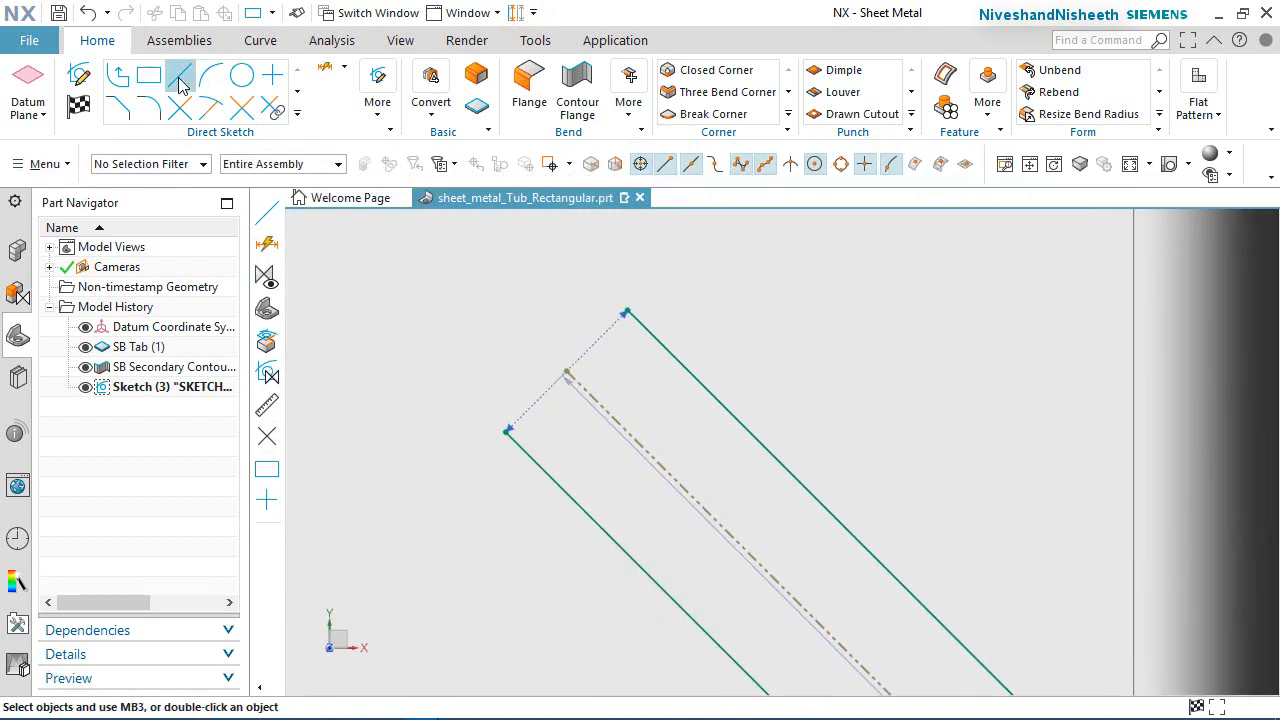
left_click(178, 76)
left_click(493, 420)
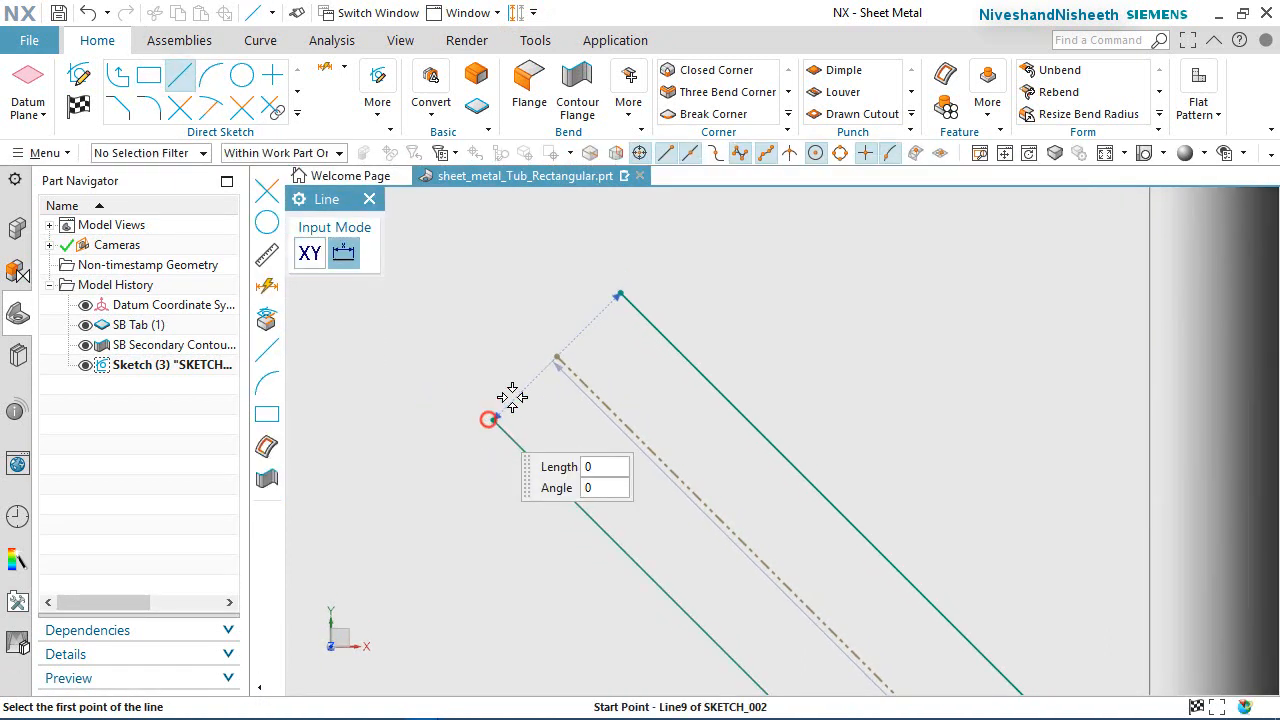
left_click(614, 296)
Step: Close the slot's end beyond the outer corner with a line between the offset lines' endpoints and finish the sketch
scroll(520, 292, "up", 3)
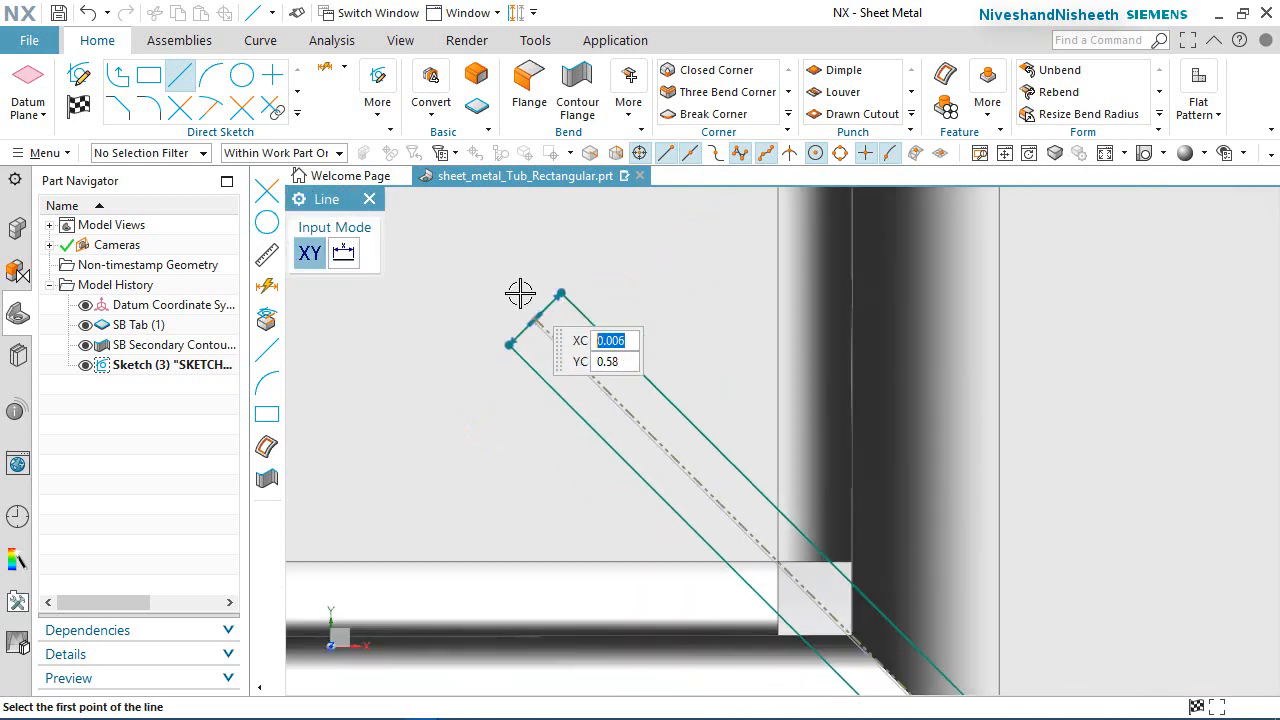
scroll(520, 293, "up", 3)
scroll(809, 618, "down", 6)
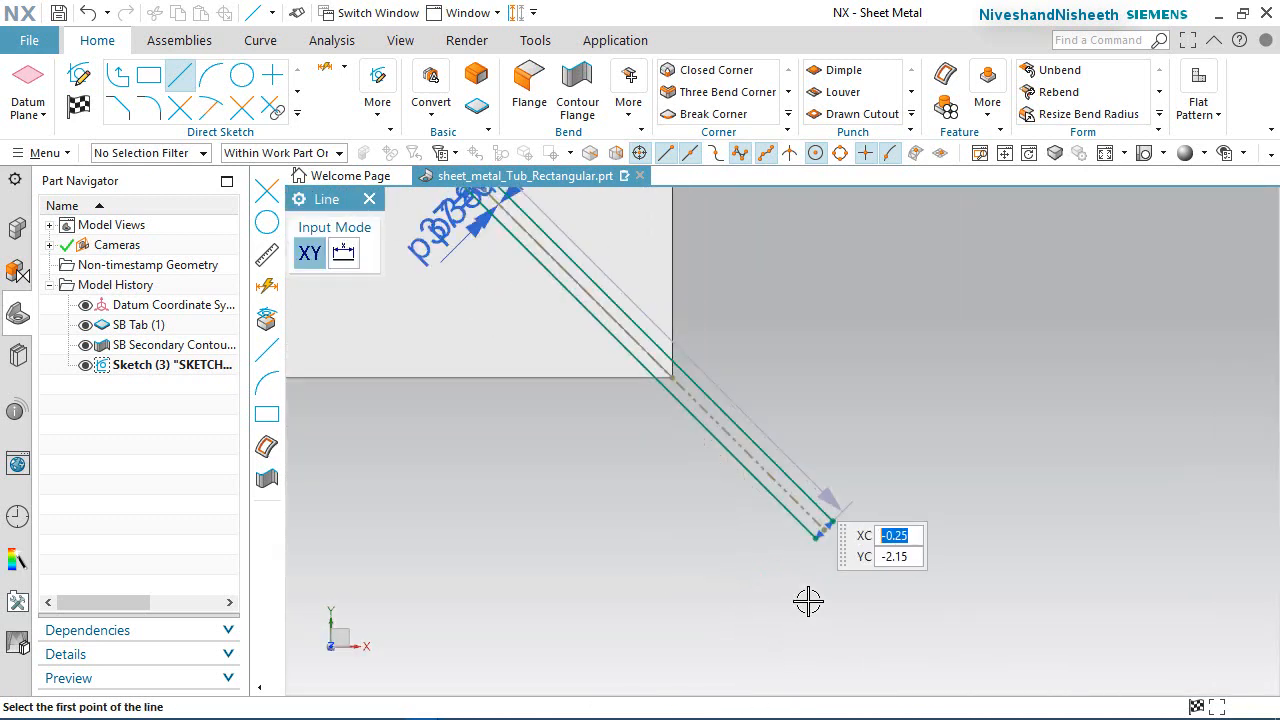
scroll(850, 485, "down", 2)
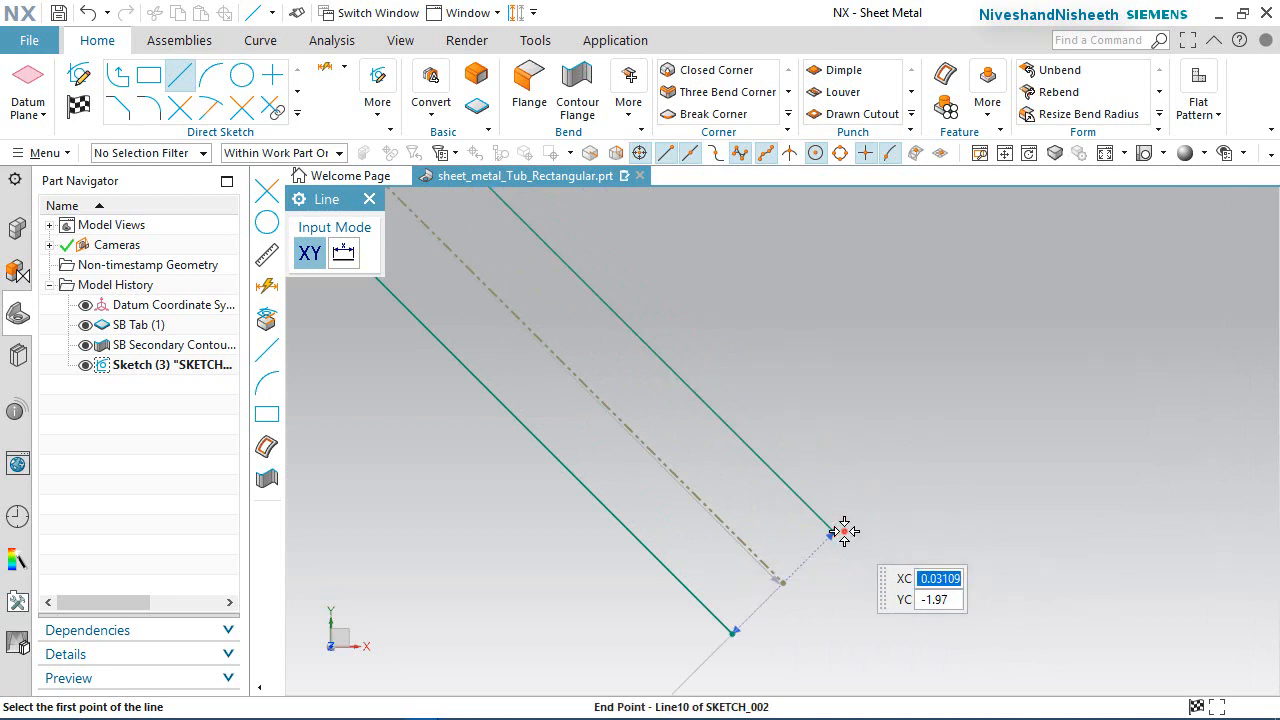
left_click(838, 527)
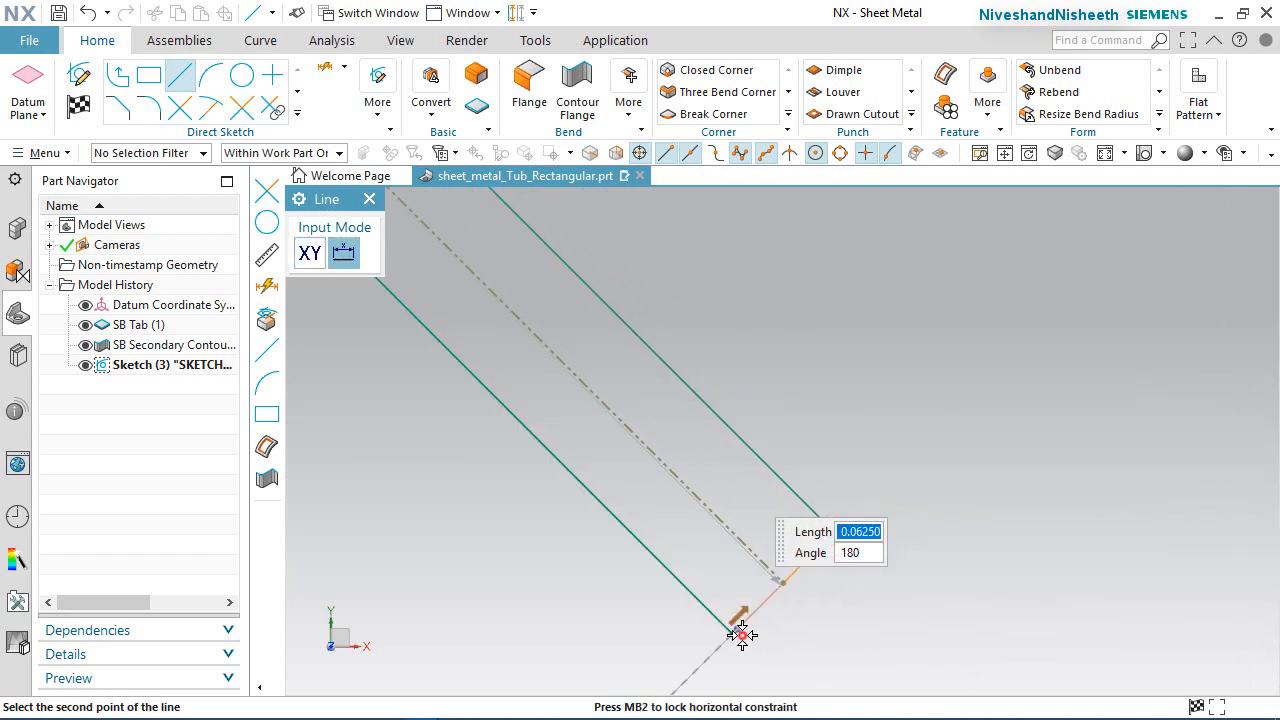
left_click(737, 628)
scroll(888, 608, "up", 10)
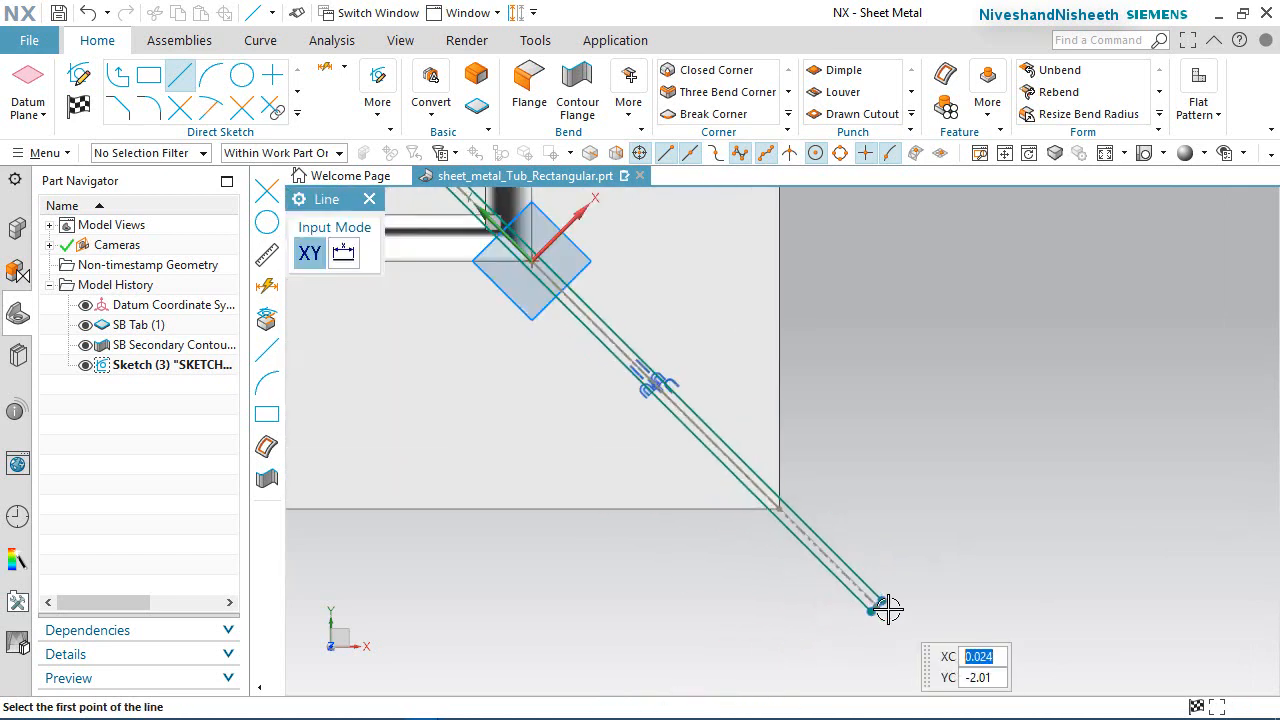
scroll(814, 493, "down", 2)
right_click(925, 323)
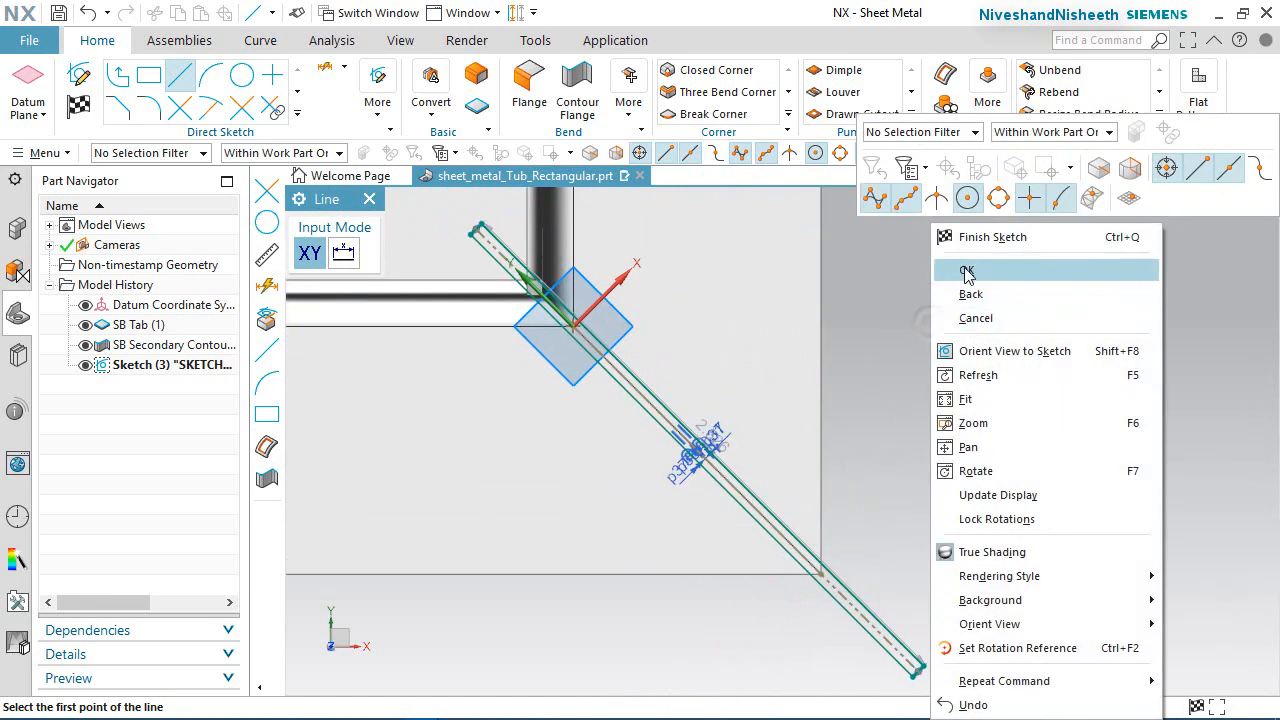
left_click(962, 265)
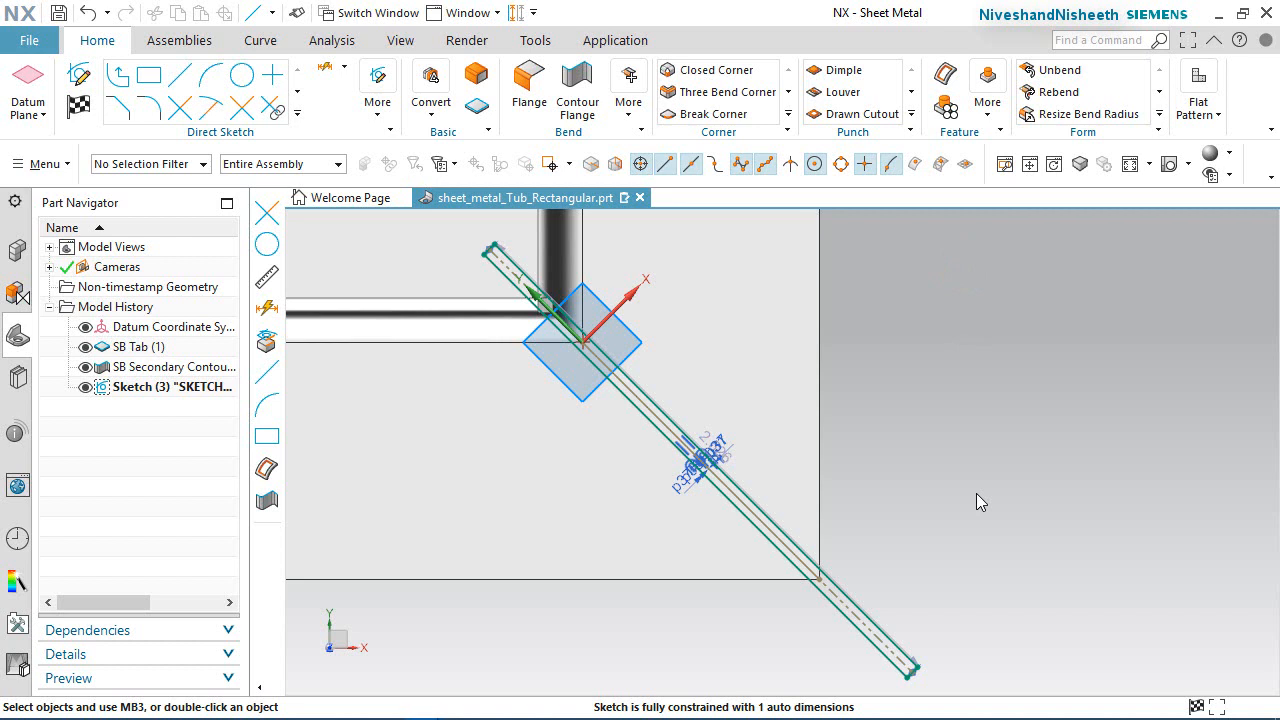
left_click(78, 106)
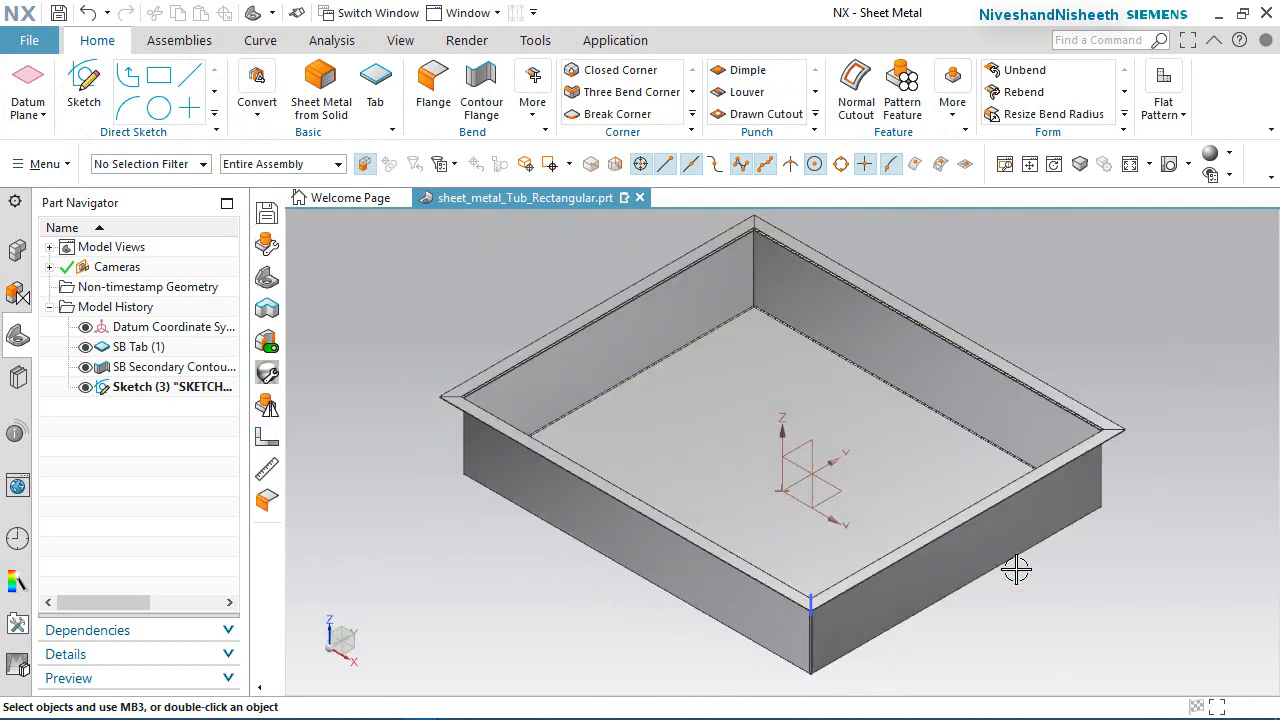
Step: Cut the slot profile through the lip's corner with a Normal Cutout, using the Thickness method and 0.2 in depth
left_click(851, 90)
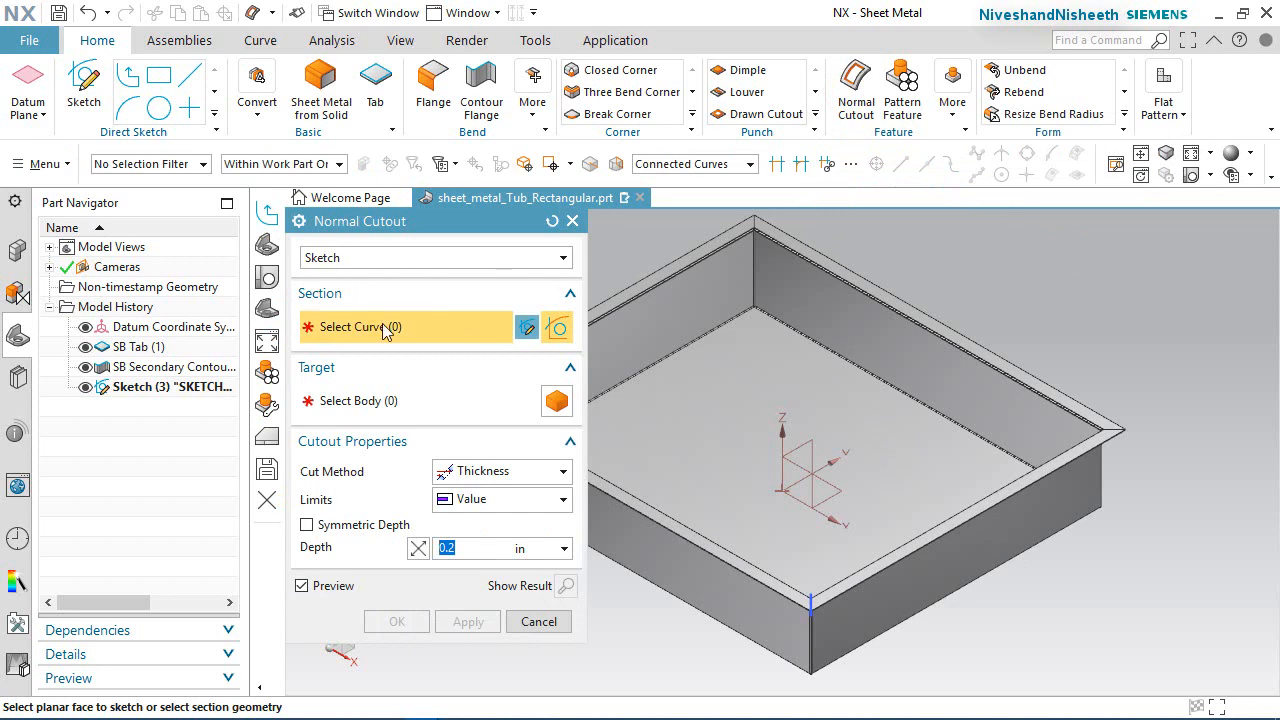
scroll(800, 630, "up", 5)
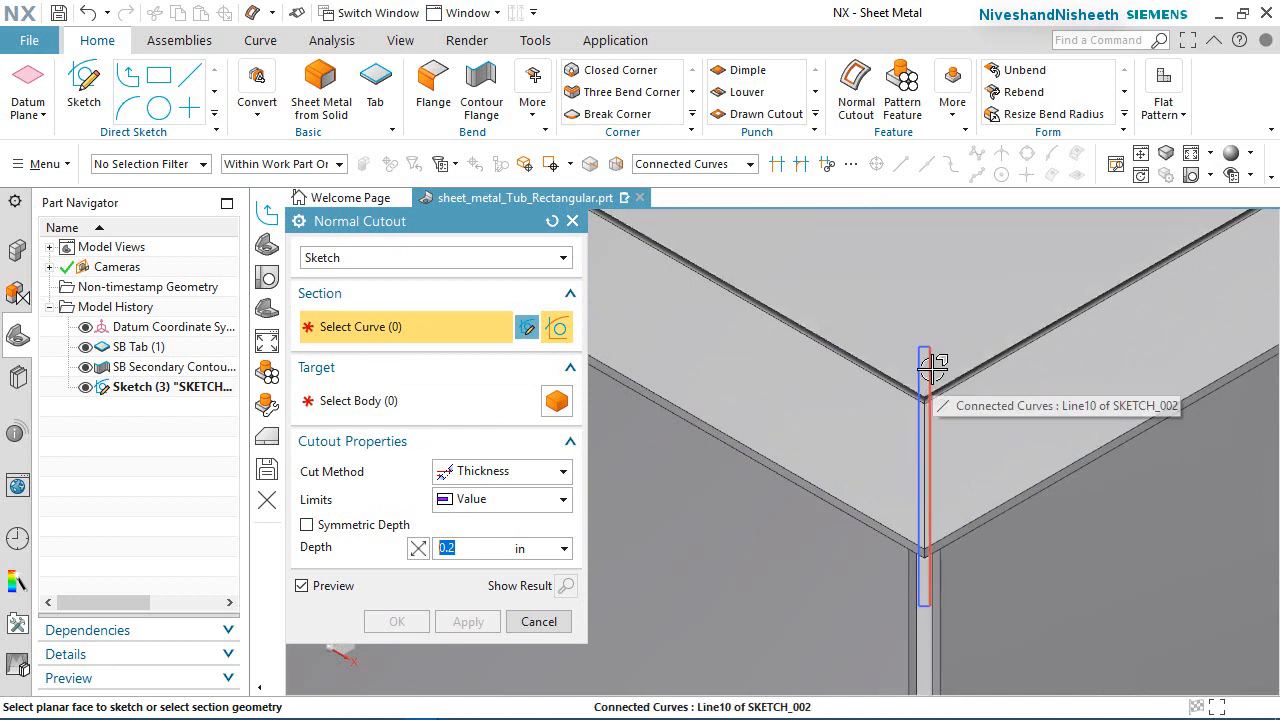
left_click(932, 368)
left_click(1030, 387)
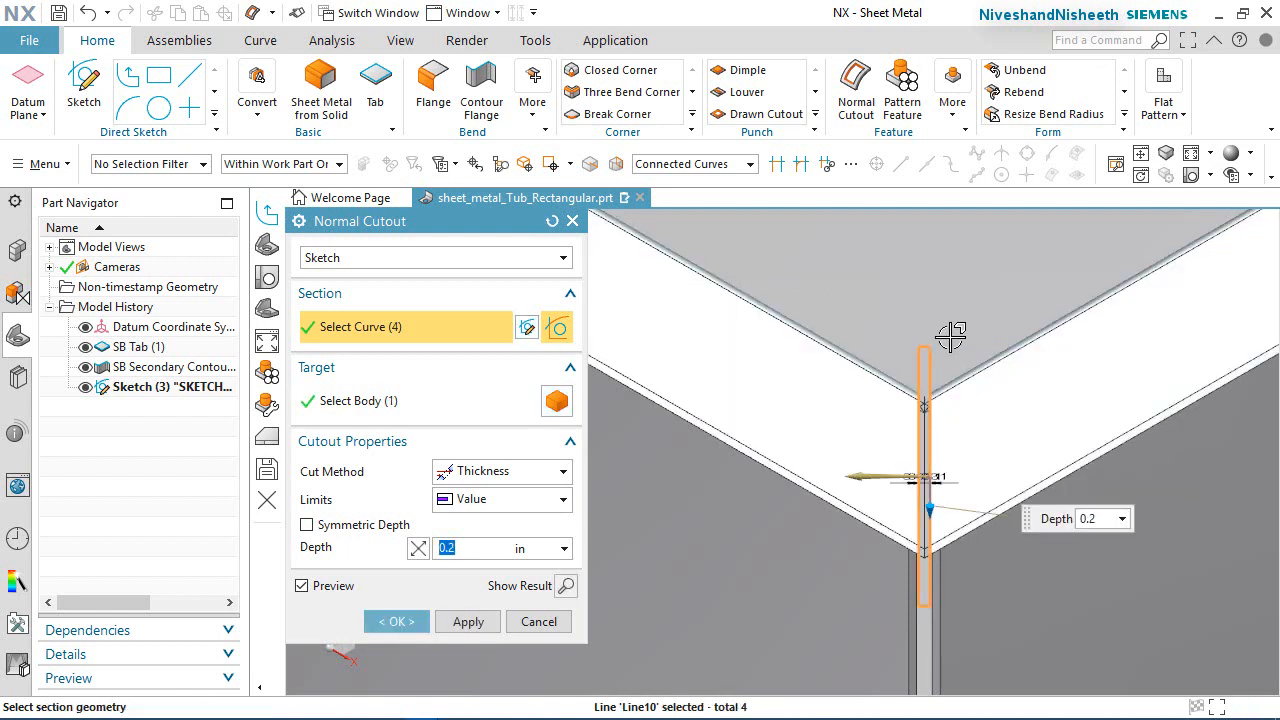
left_click(396, 621)
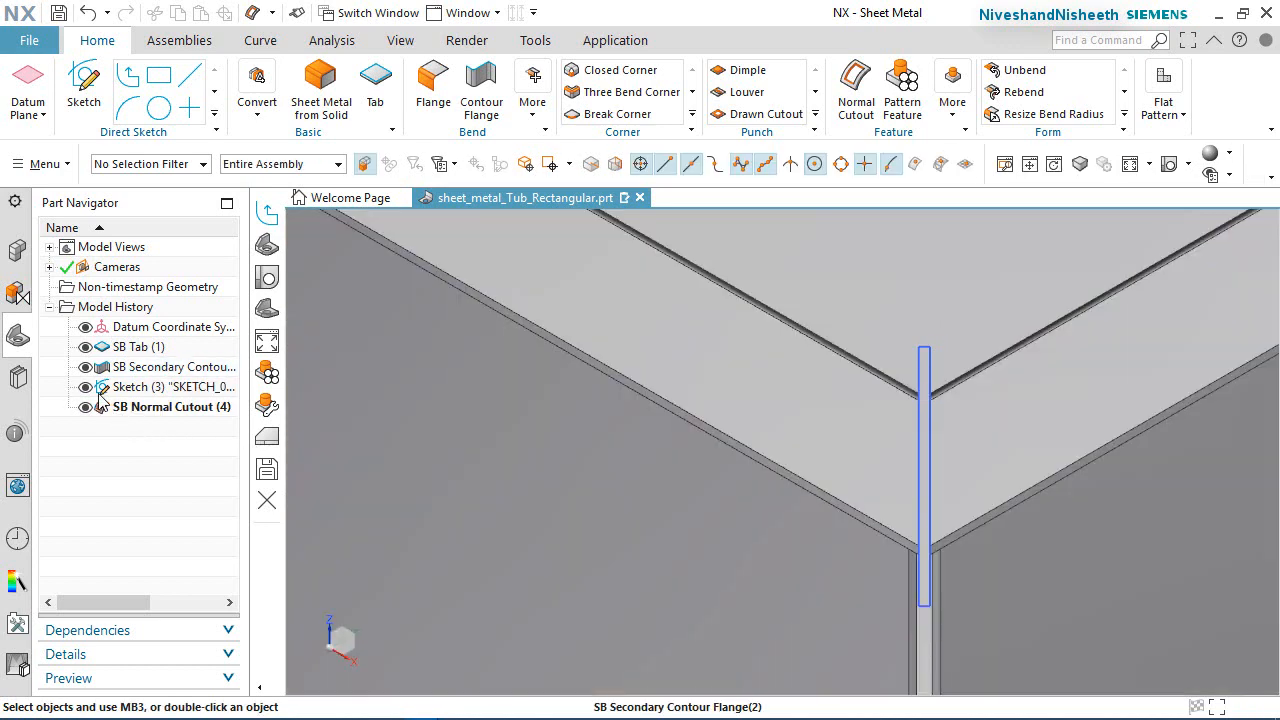
Step: Hide the slot sketch, inspect the cut corner and save the part
left_click(85, 387)
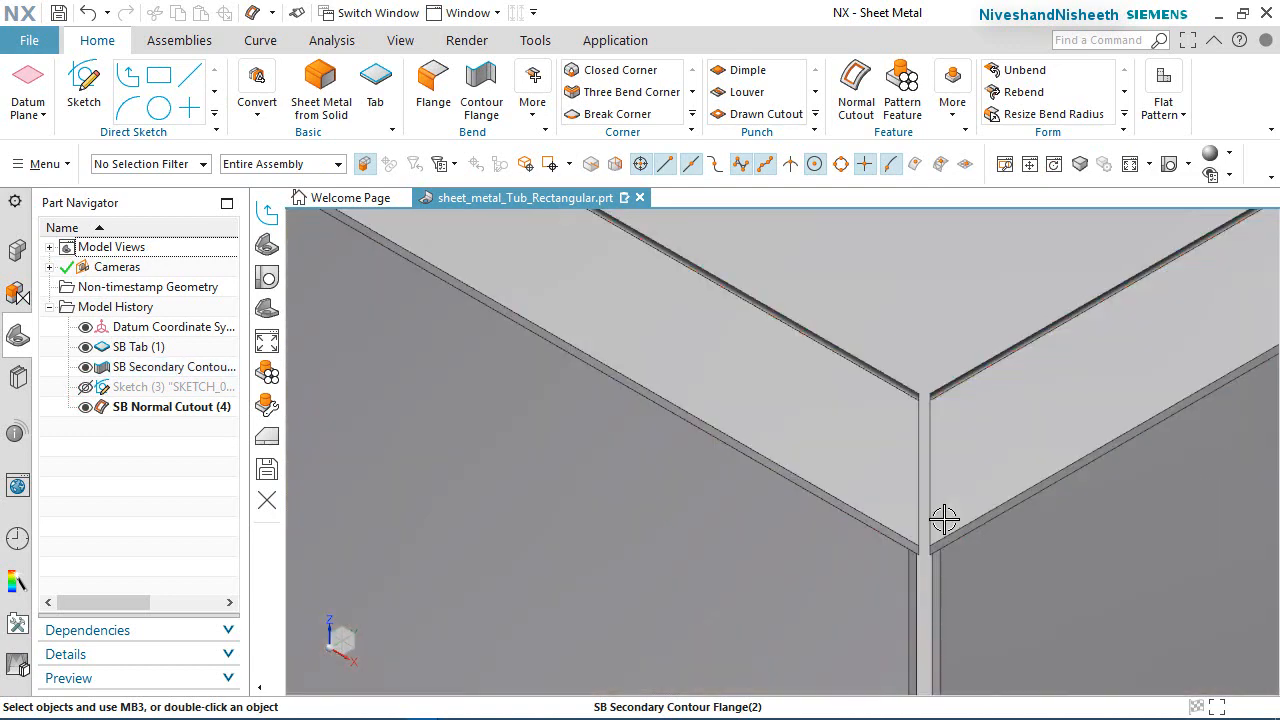
middle_click_drag(944, 519, 803, 391)
scroll(854, 500, "up", 6)
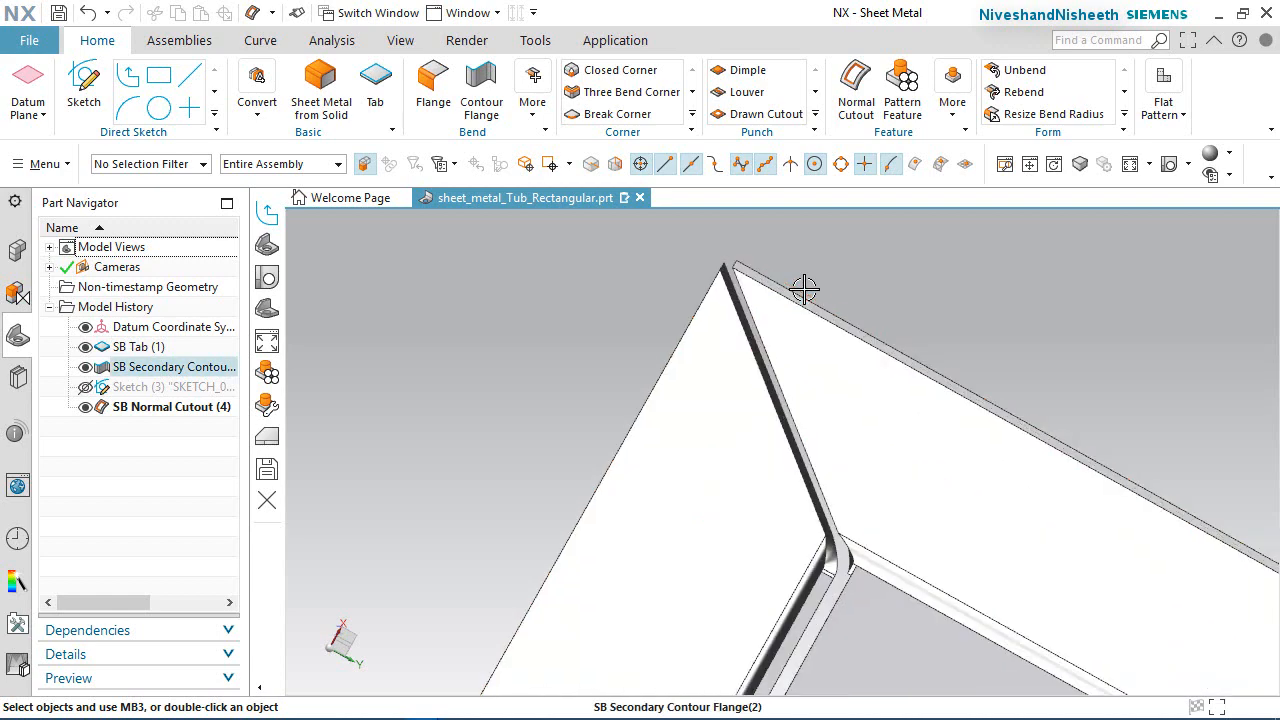
scroll(826, 426, "down", 3)
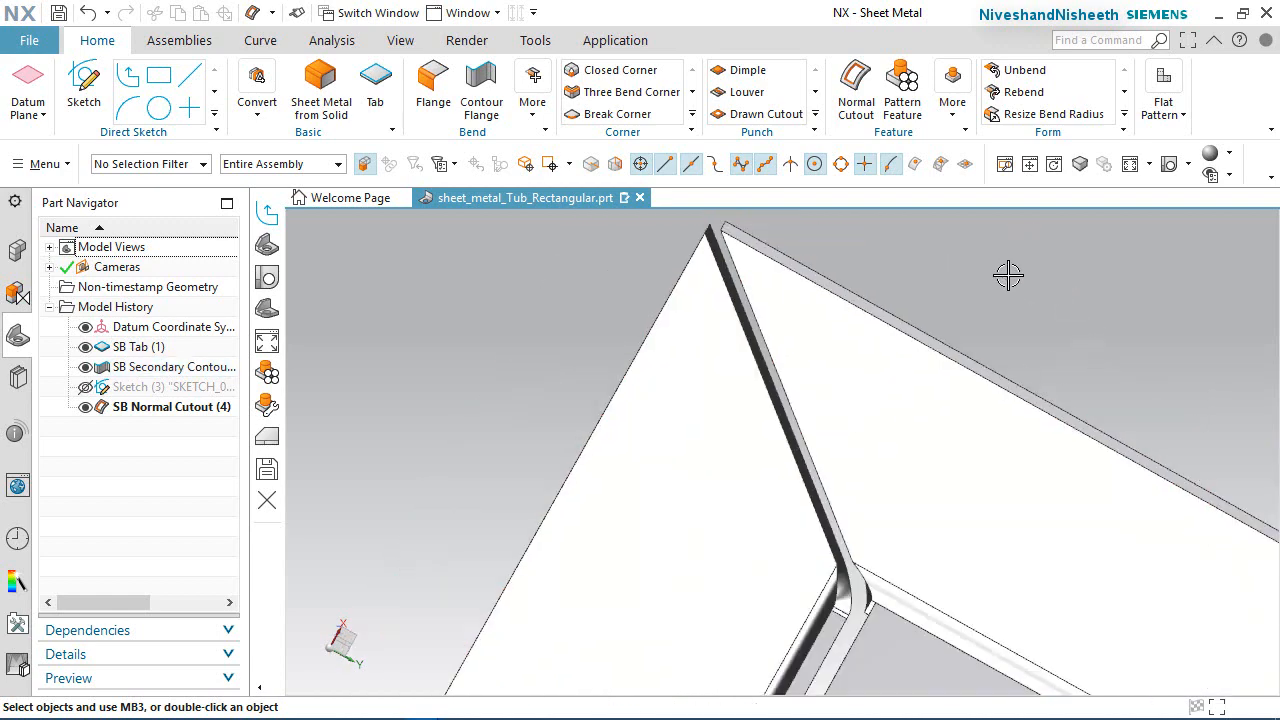
key("End")
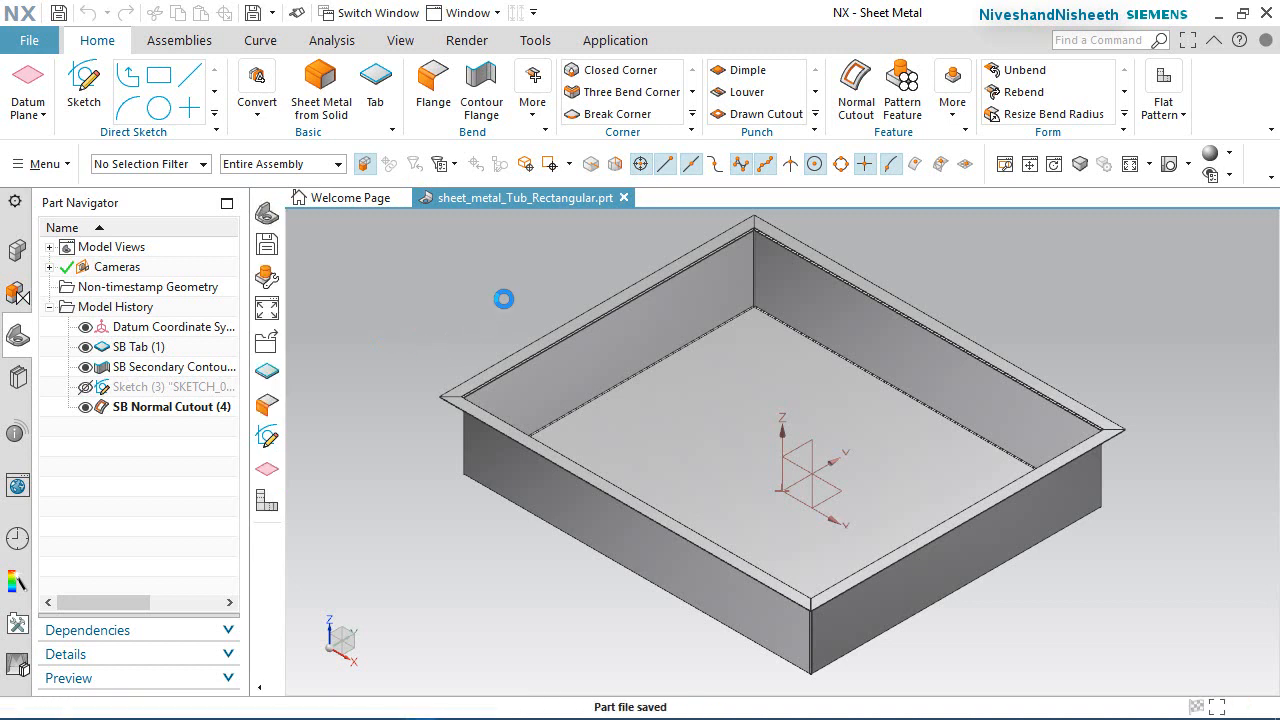
right_click(446, 285)
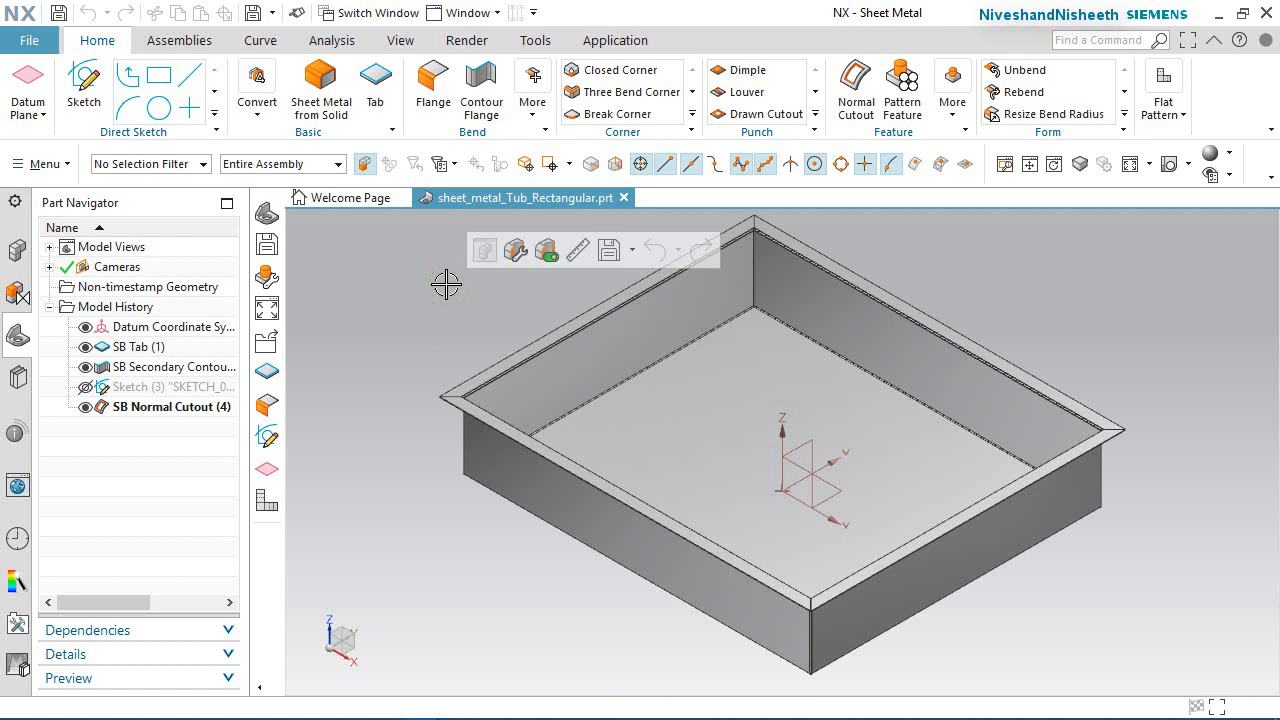
Step: Mirror the slot sketch and its Normal Cutout about the XZ plane of the datum coordinate system with Mirror Feature
left_click(947, 118)
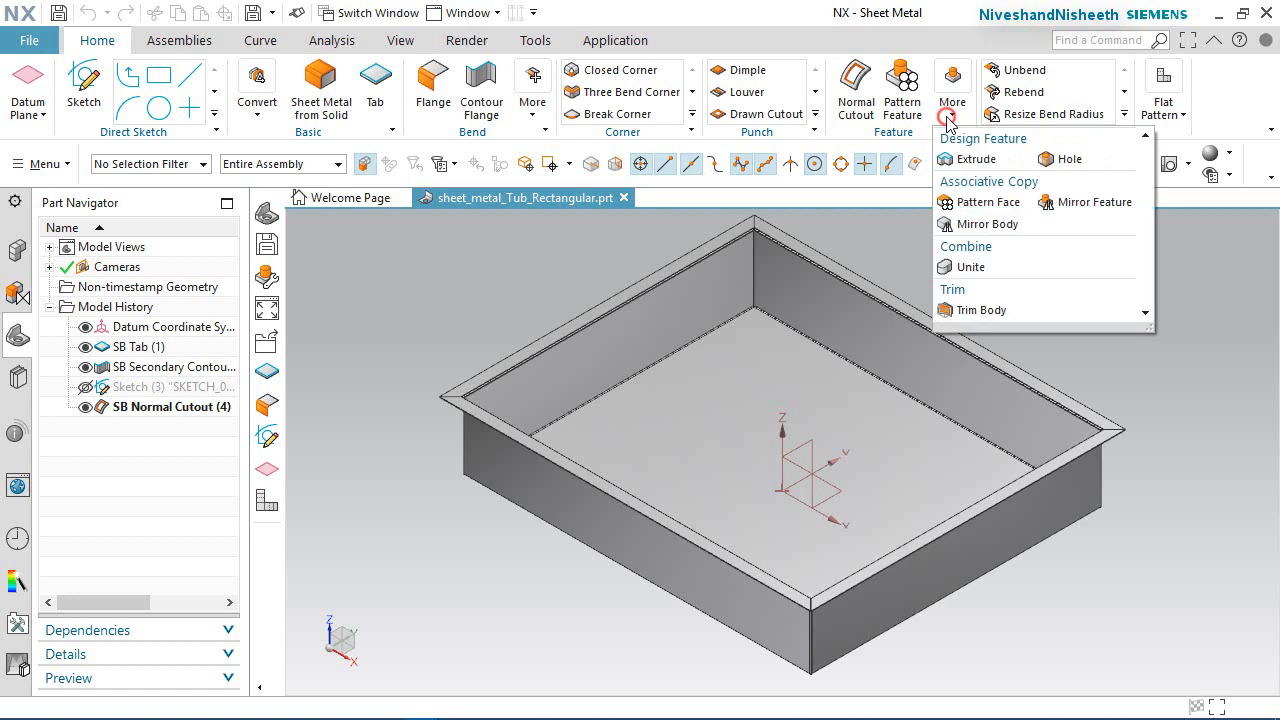
left_click(1105, 203)
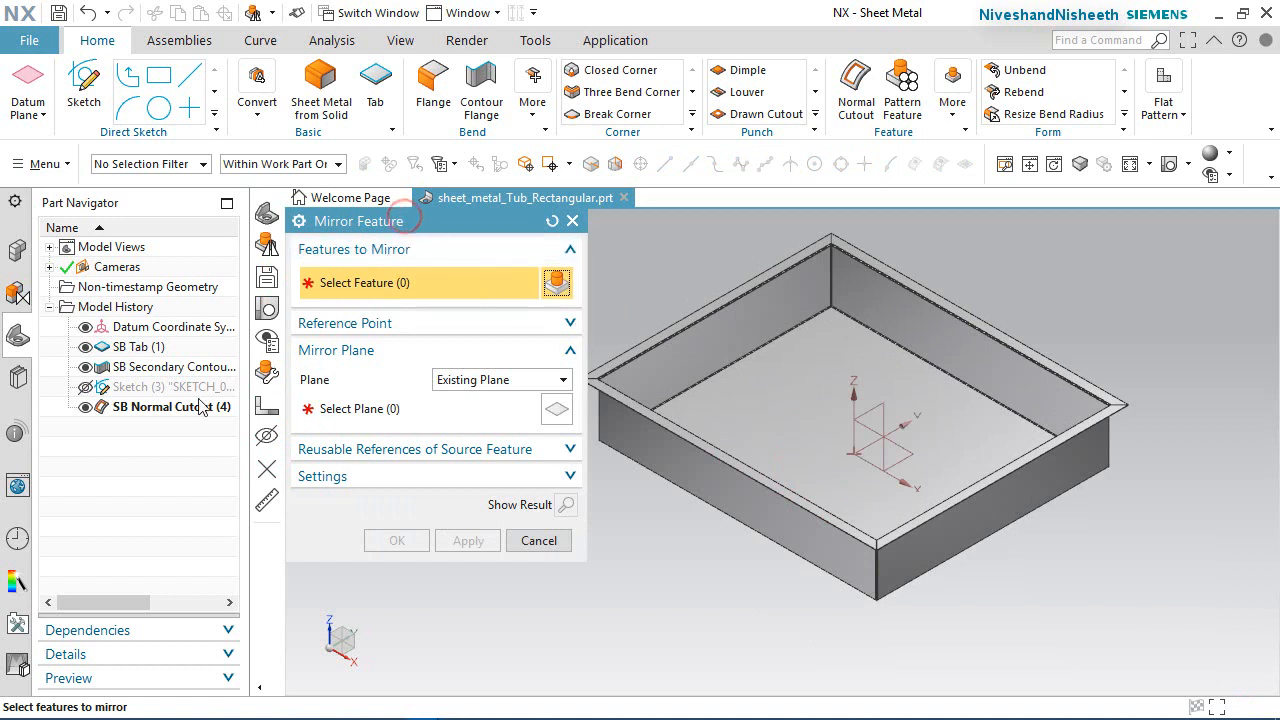
left_click(118, 390)
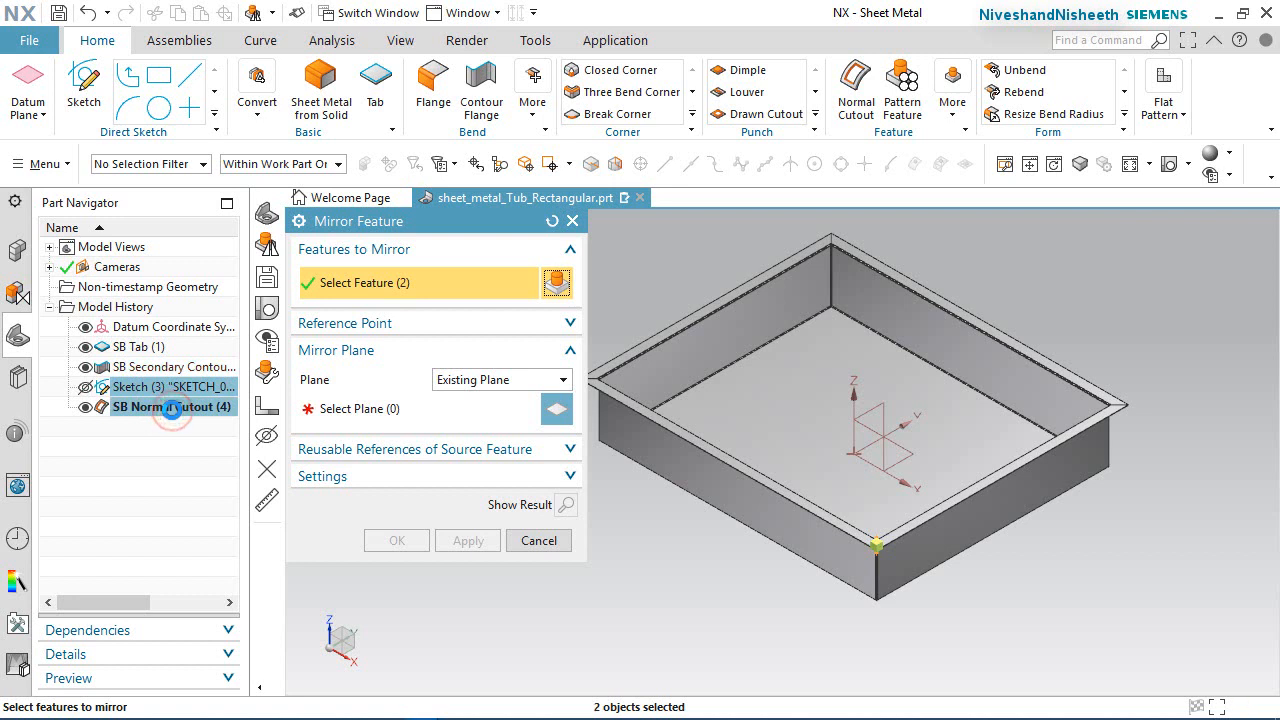
left_click(341, 412)
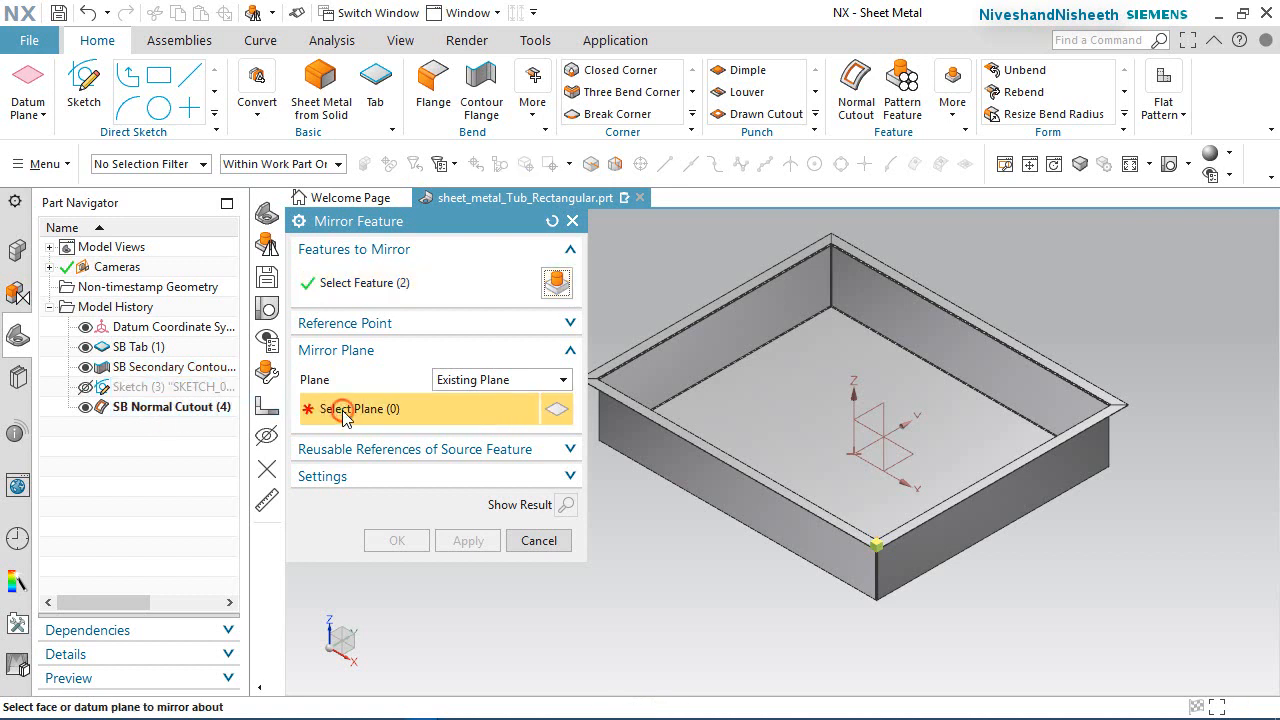
left_click(871, 432)
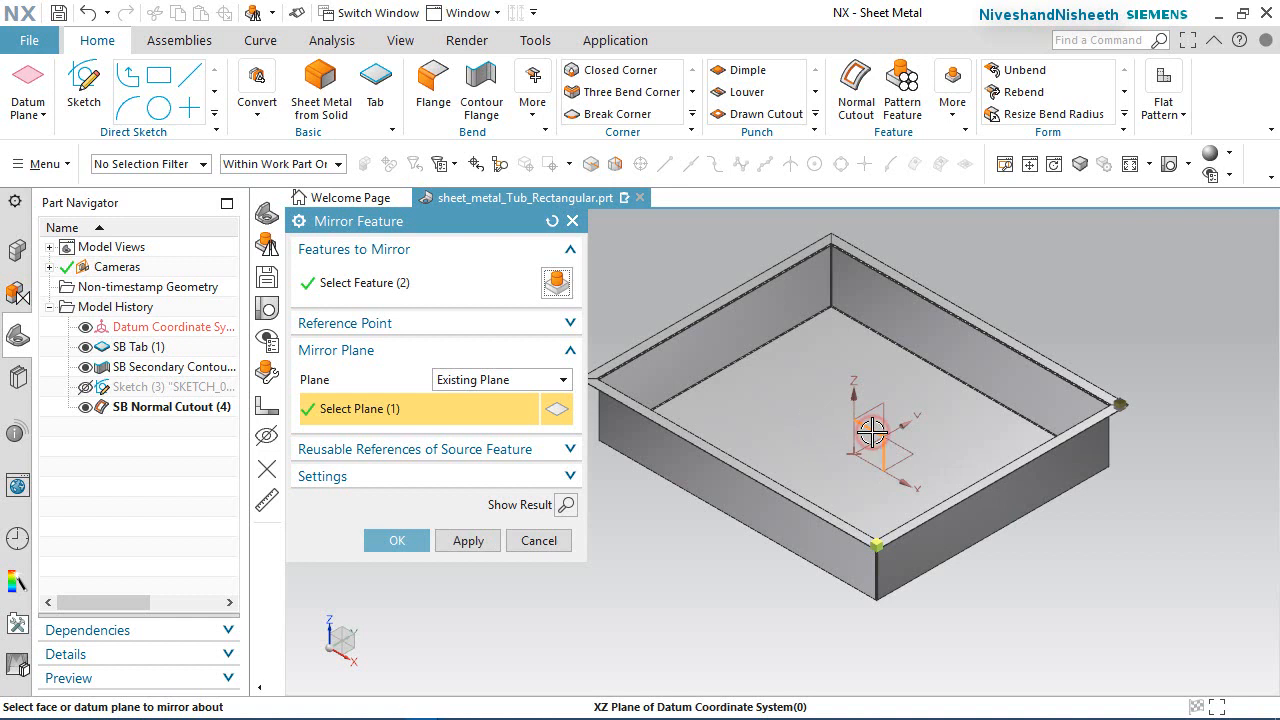
left_click(468, 540)
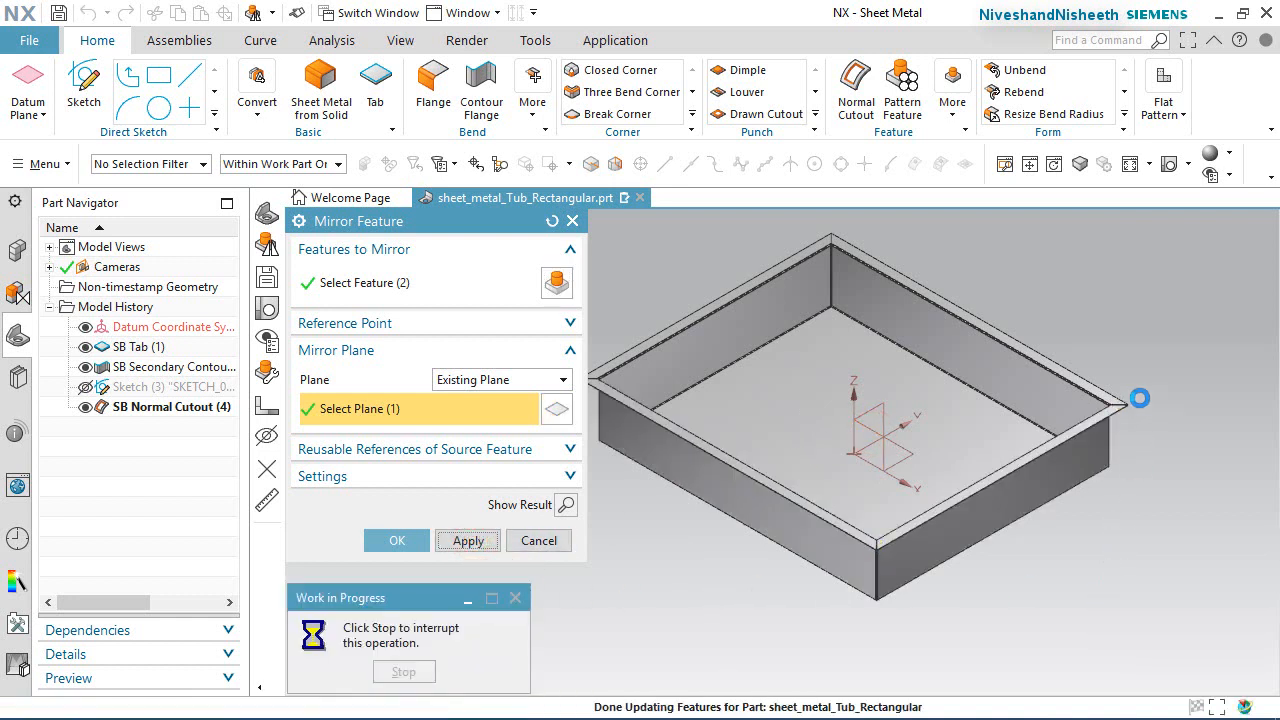
Step: Mirror the slot sketch, the Normal Cutout and the first mirror feature about the datum's YZ plane
scroll(1131, 396, "up", 10)
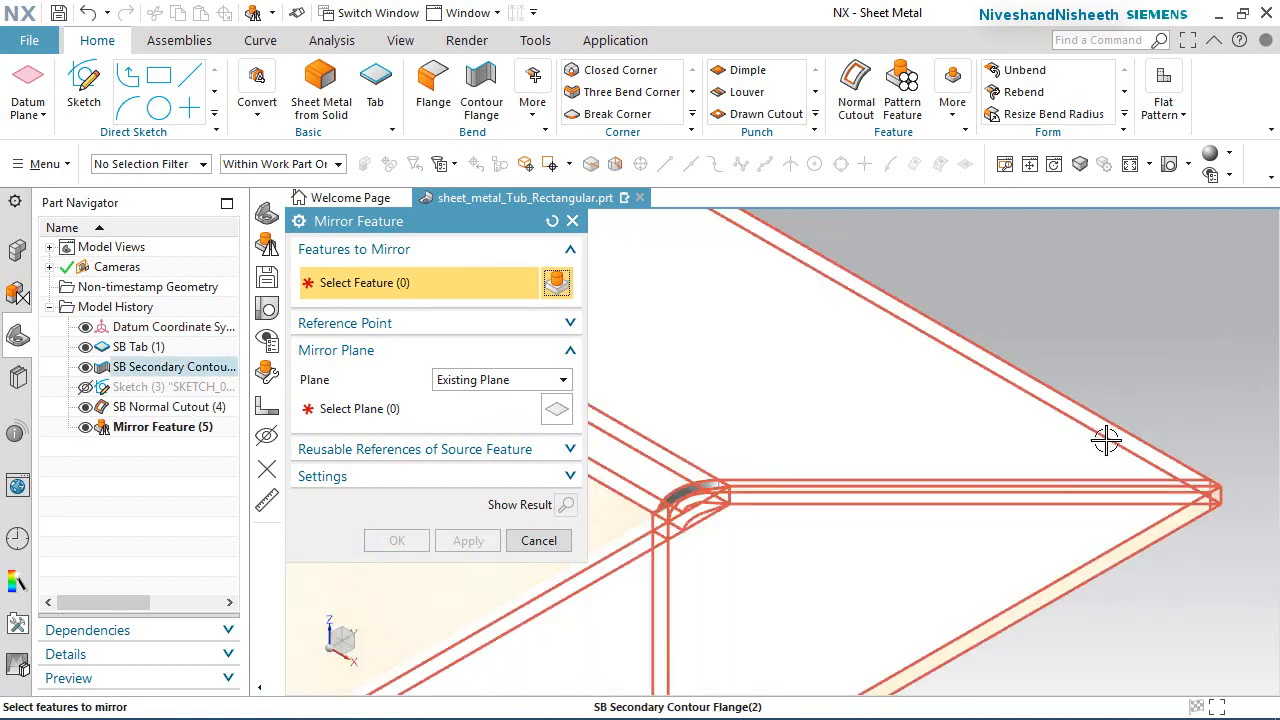
middle_click_drag(974, 544, 934, 566)
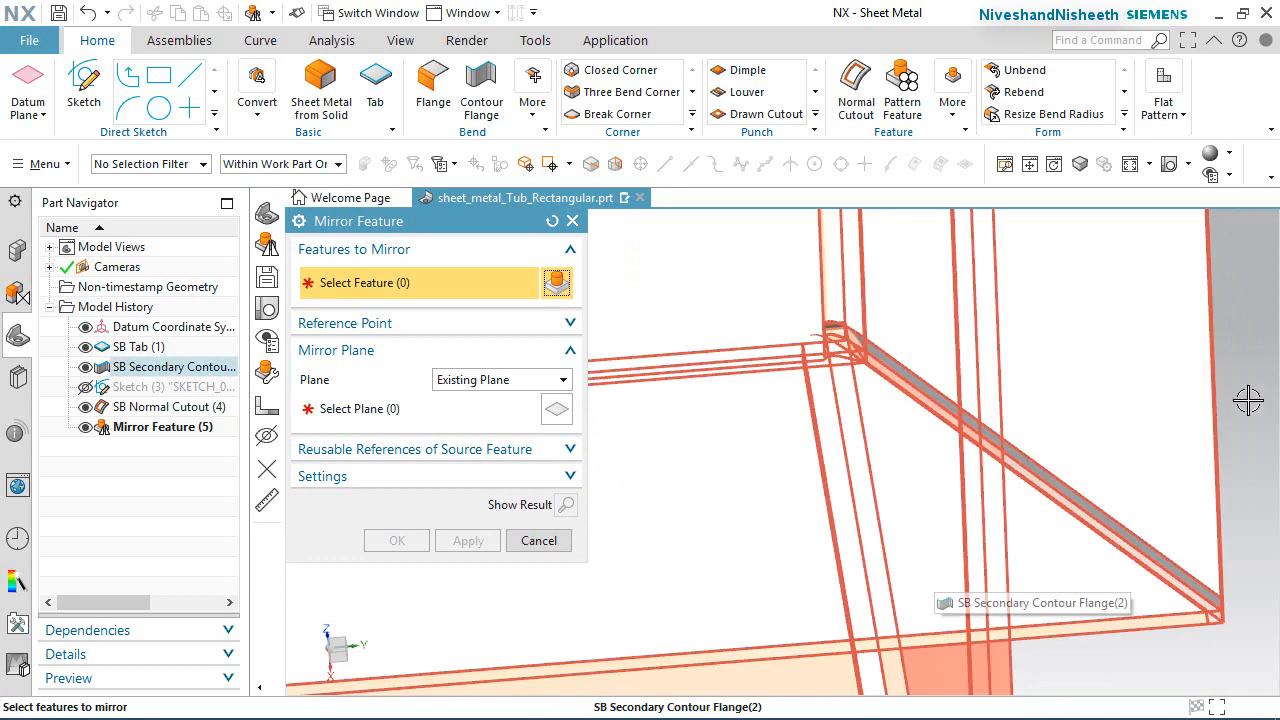
left_click(1188, 161)
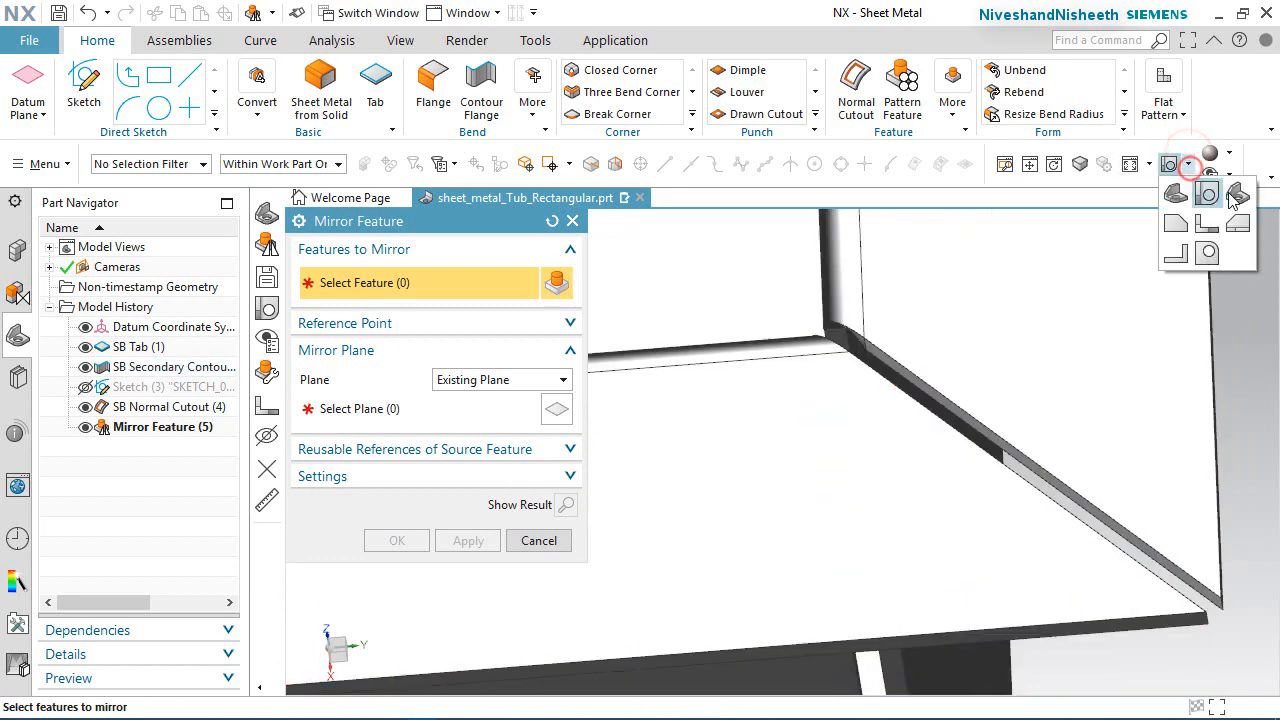
left_click(1236, 197)
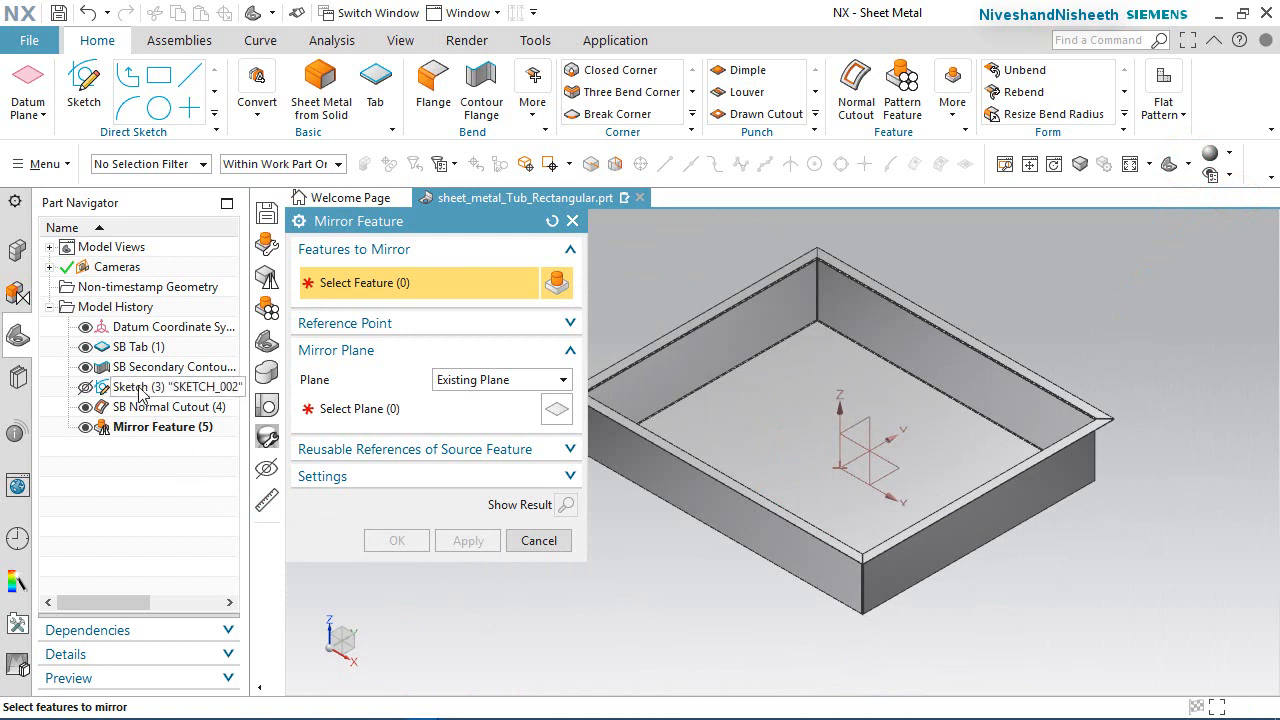
left_click(140, 390)
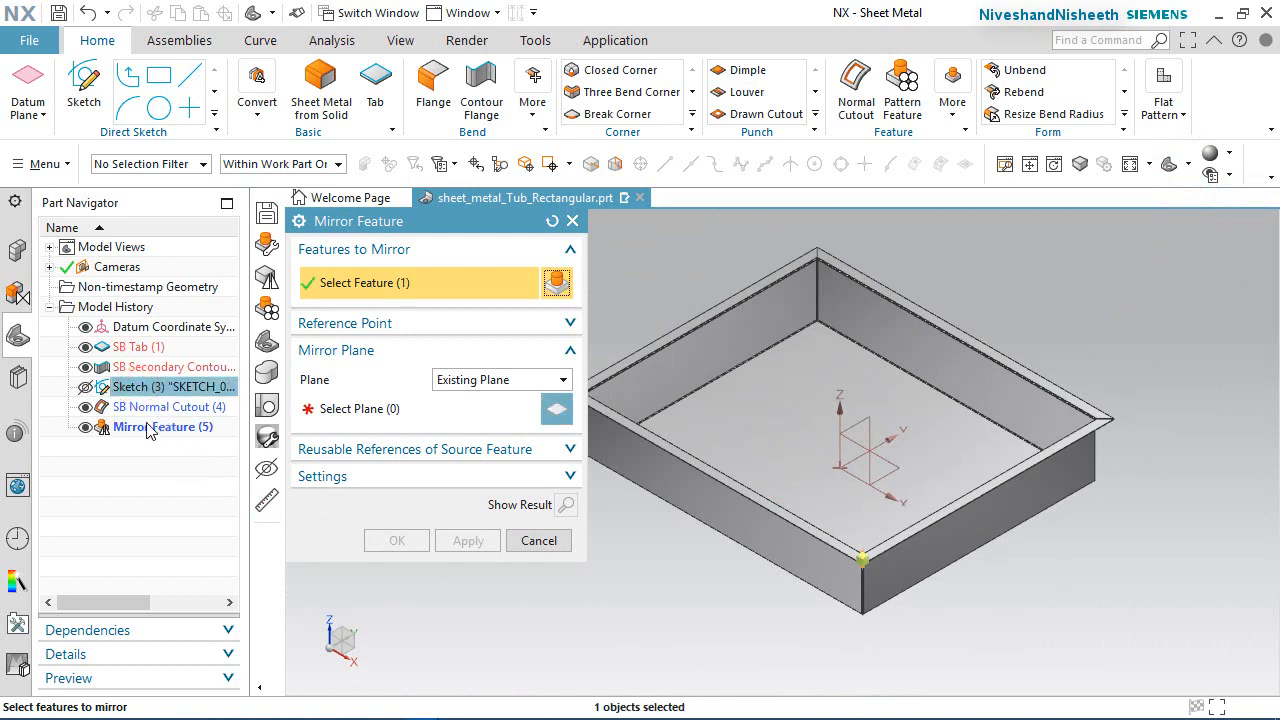
left_click(149, 428, "shift")
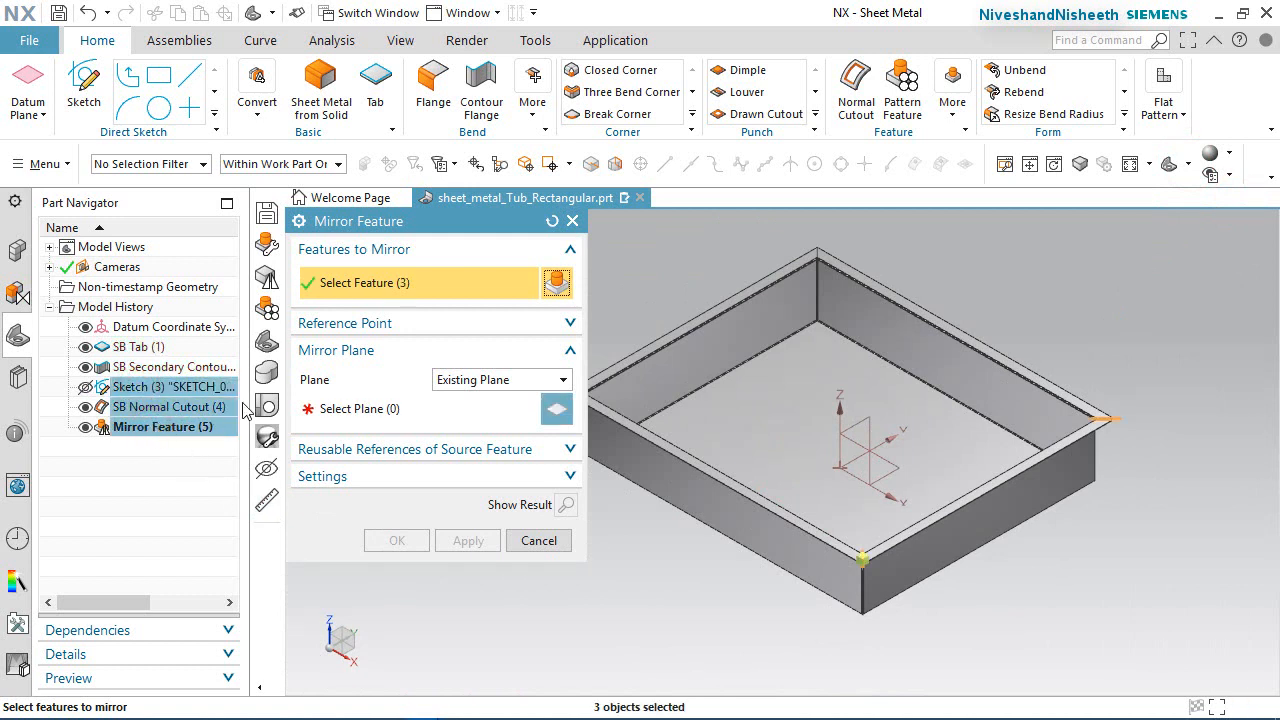
left_click(335, 408)
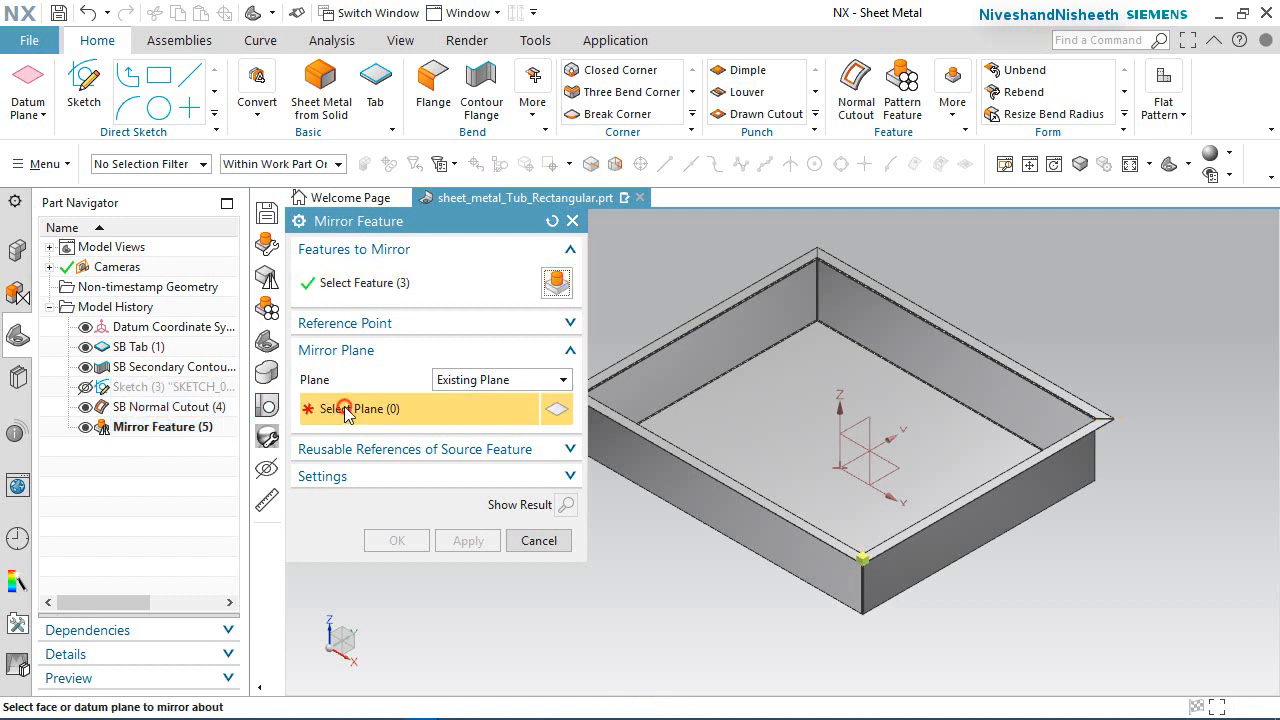
left_click(875, 414)
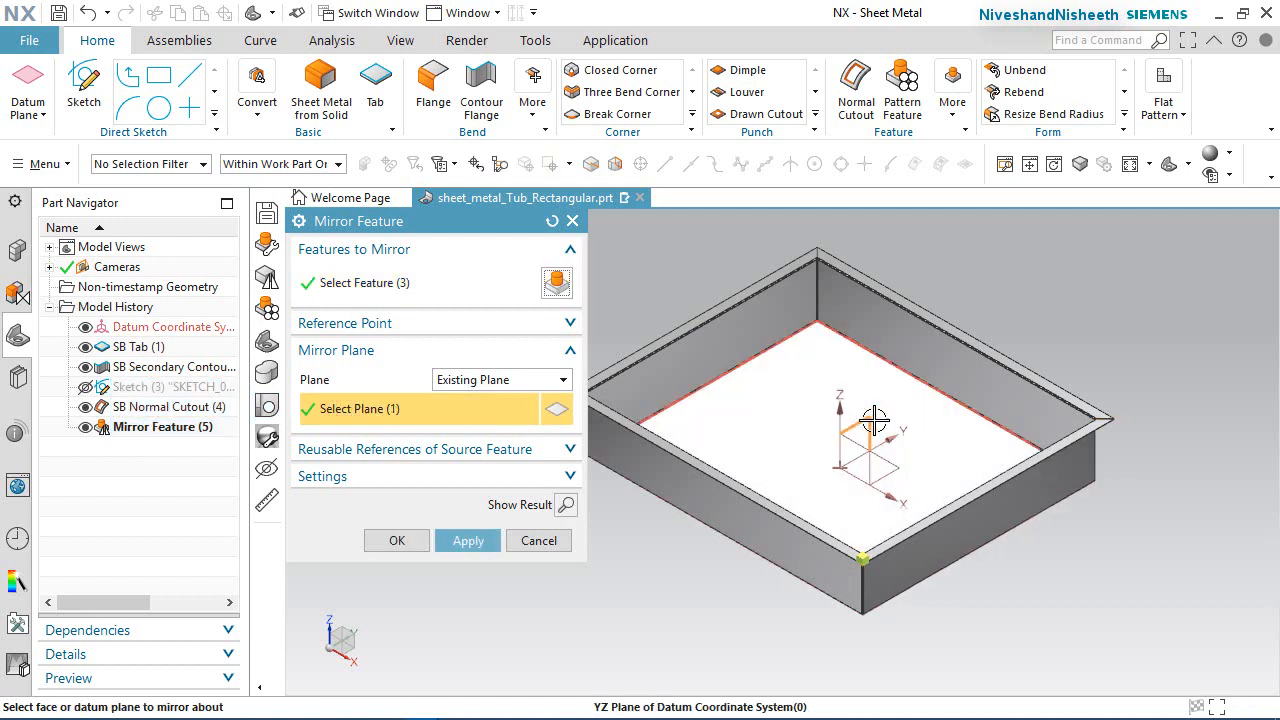
left_click(397, 540)
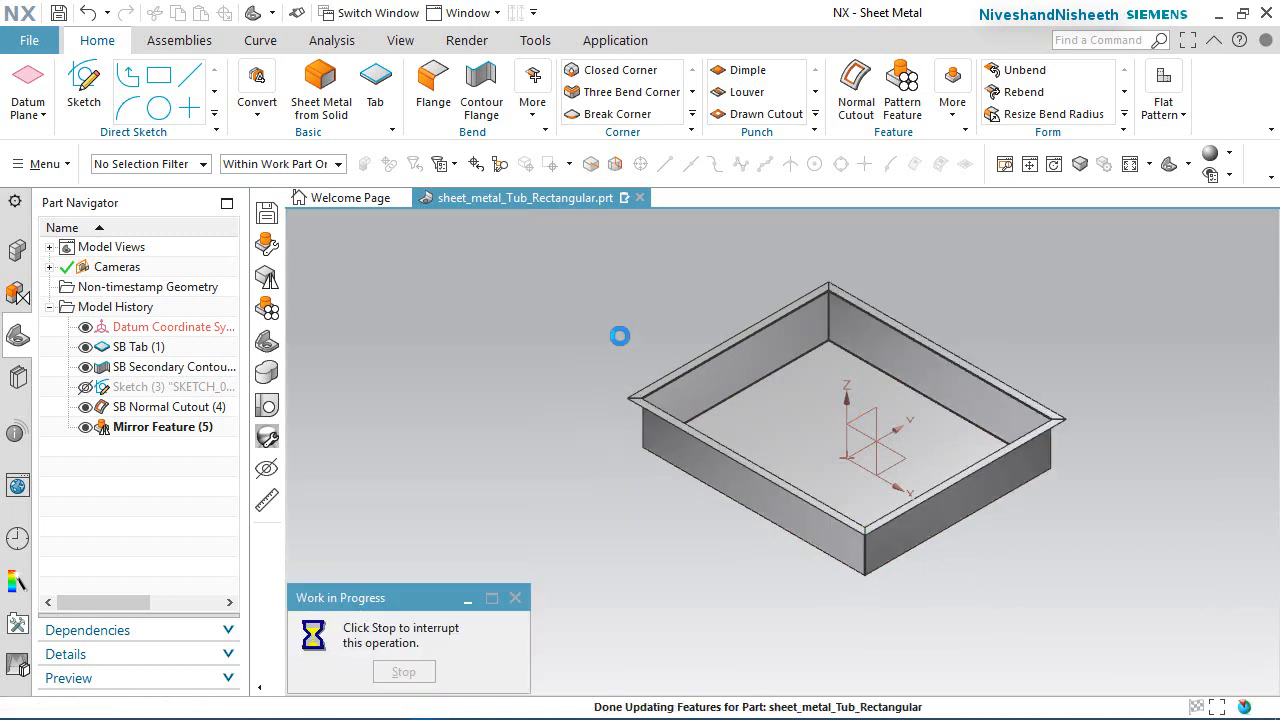
Step: Inspect the mirrored corner cuts in isometric and top views, return to the isometric view and save the part
scroll(815, 286, "up", 6)
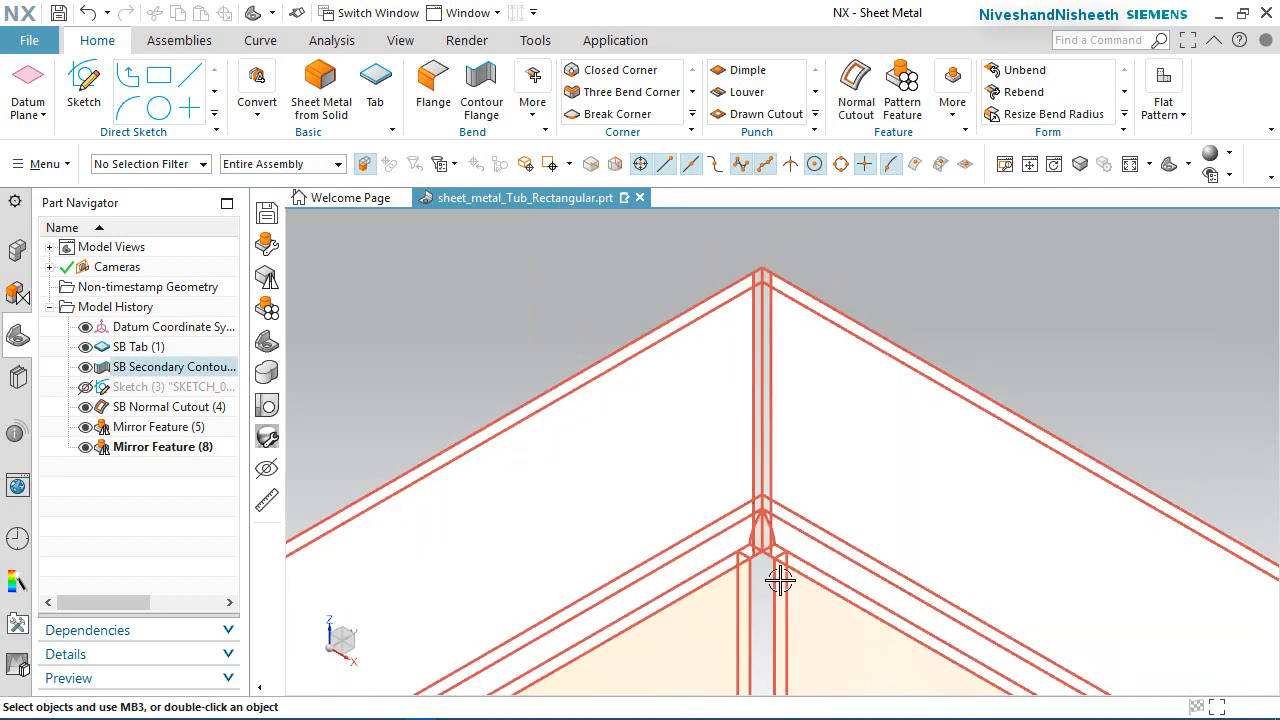
scroll(704, 272, "down", 2)
scroll(704, 272, "down", 5)
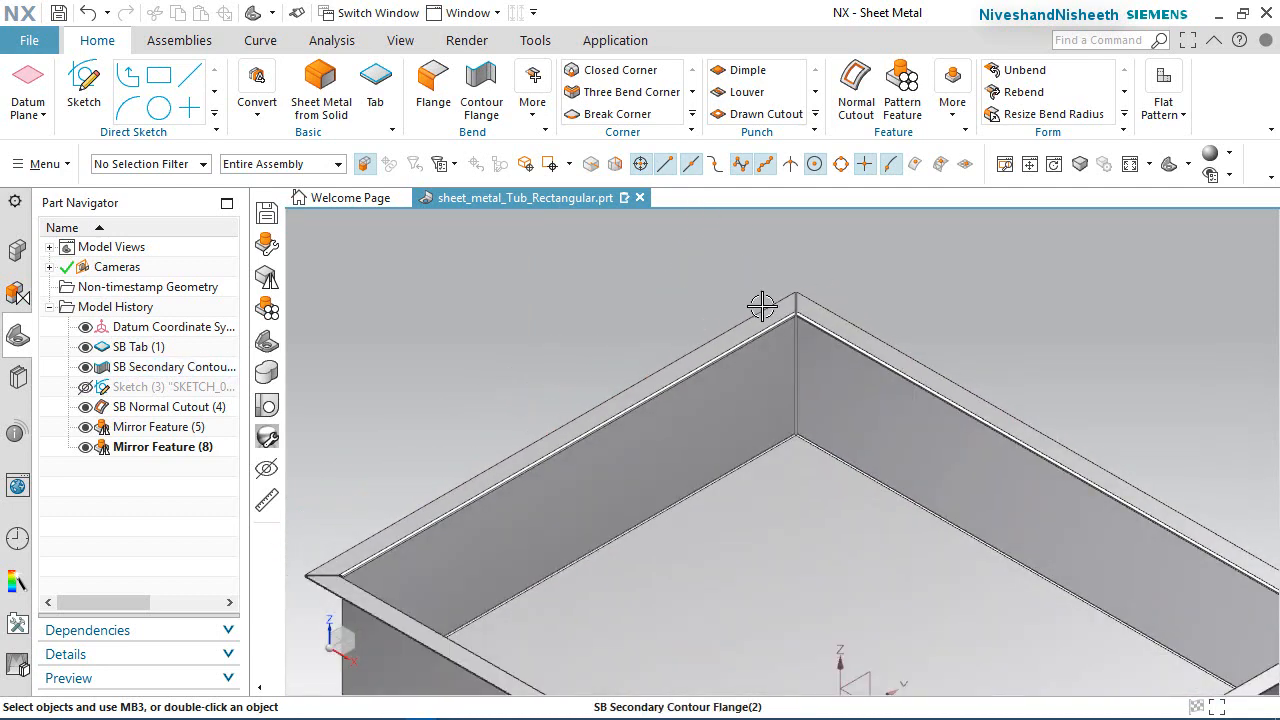
left_click(1188, 164)
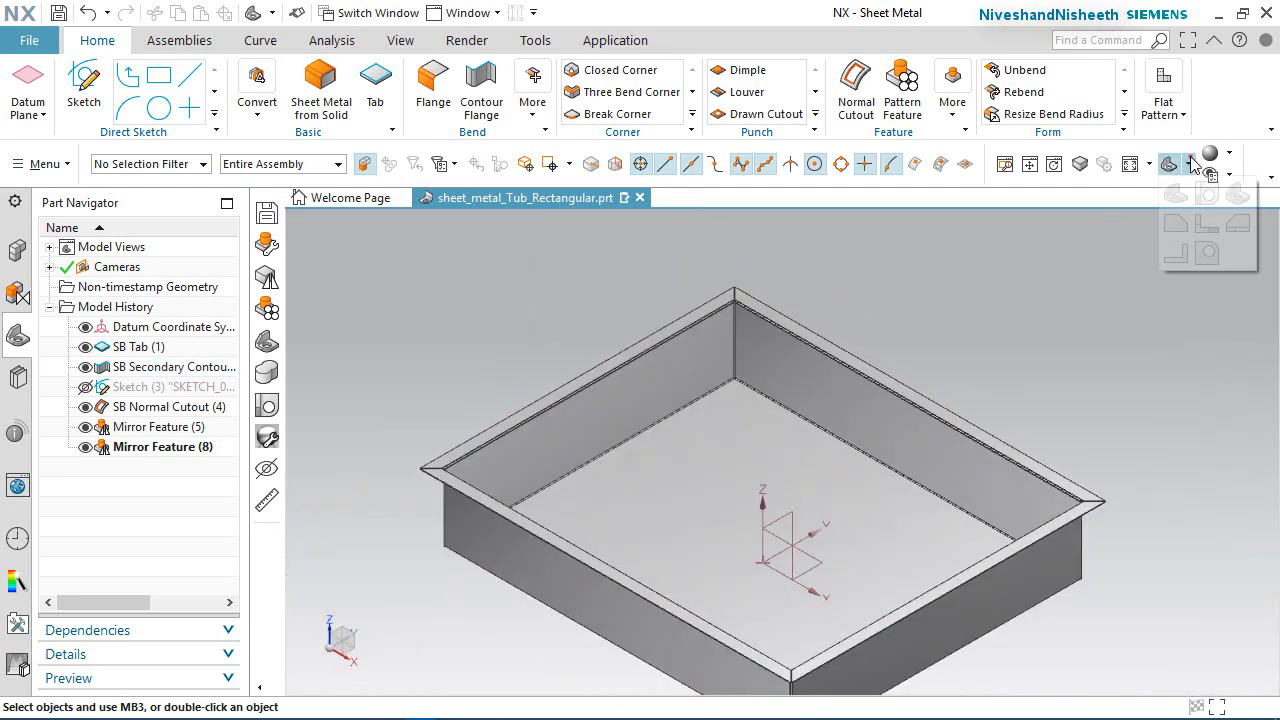
left_click(1208, 188)
scroll(978, 464, "down", 2)
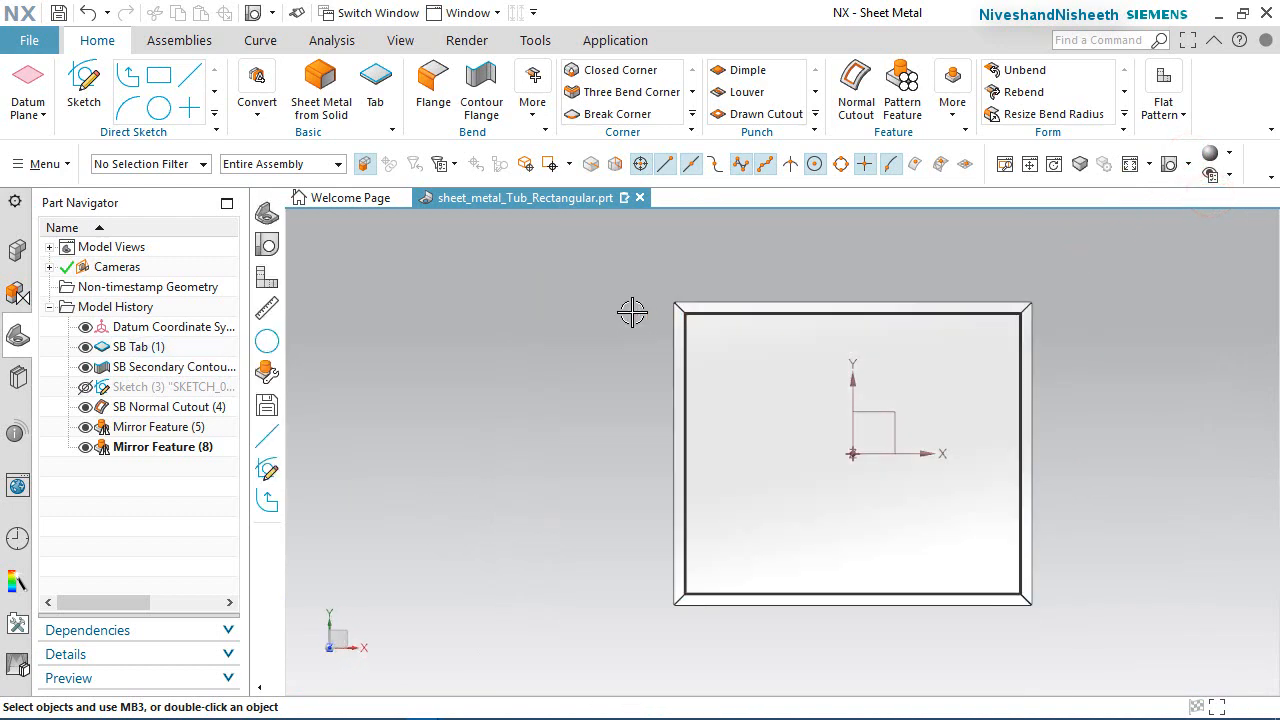
scroll(634, 311, "up", 5)
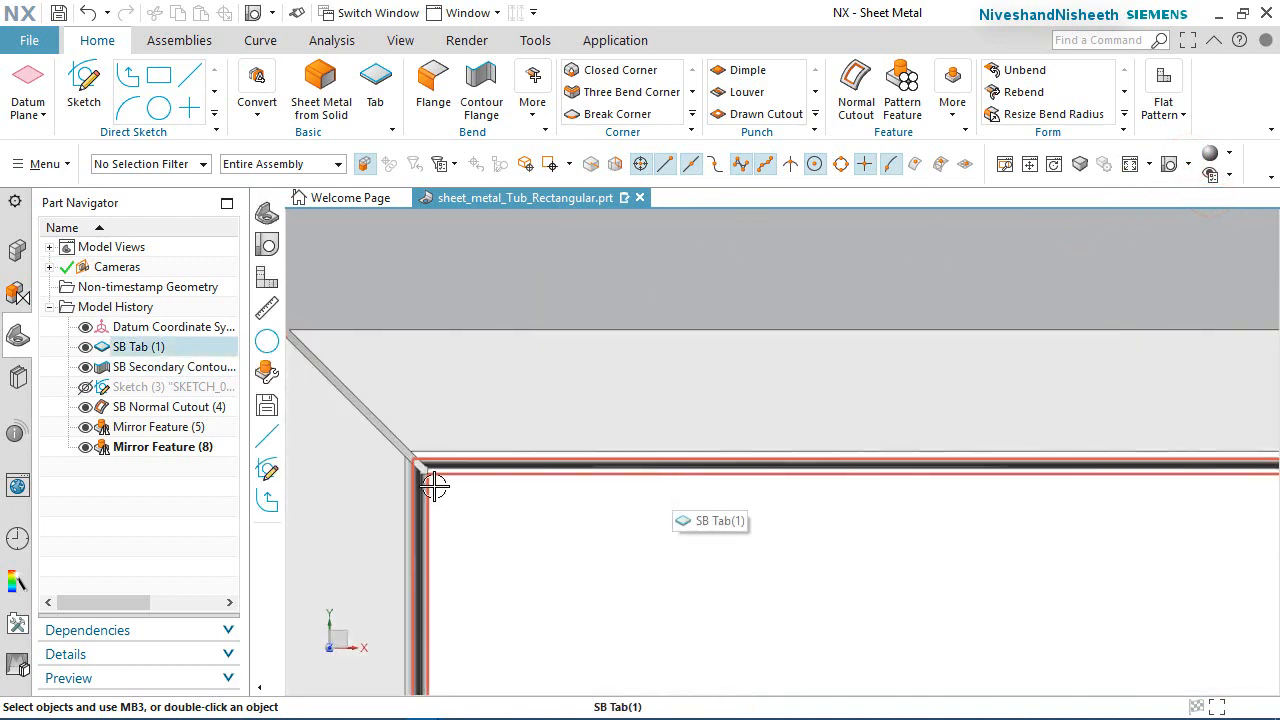
scroll(430, 483, "up", 2)
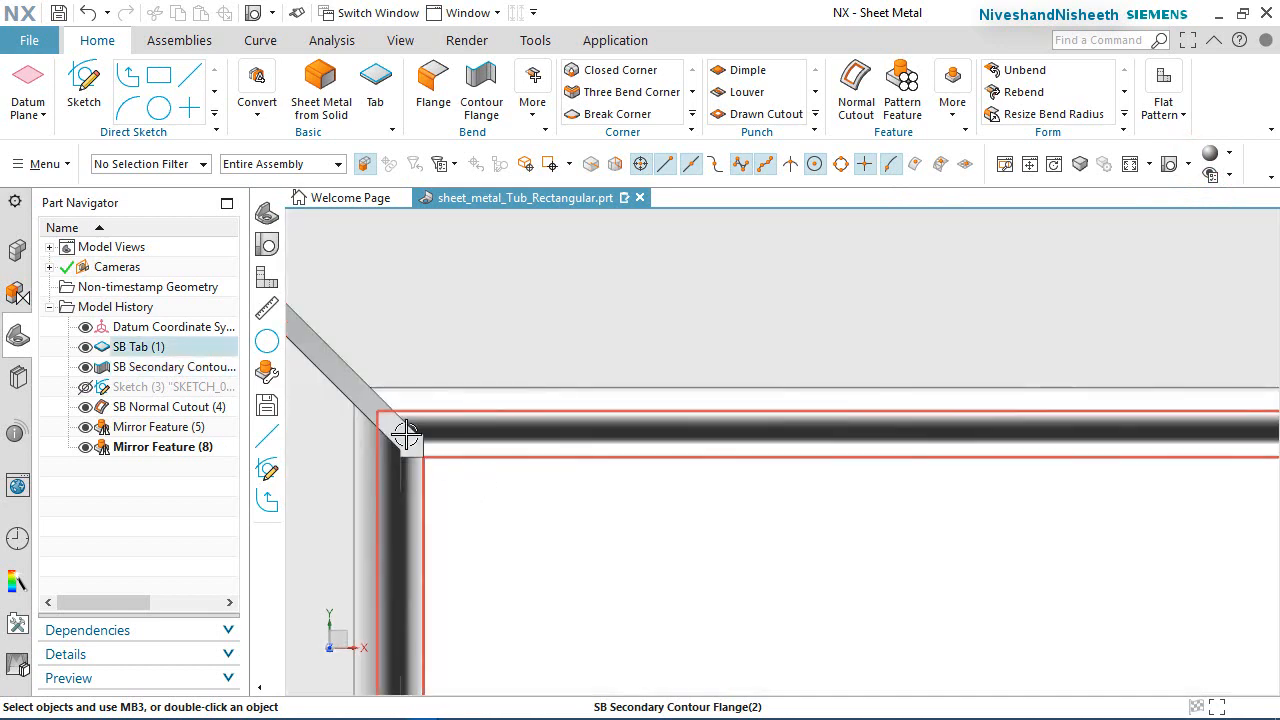
scroll(445, 455, "up", 3)
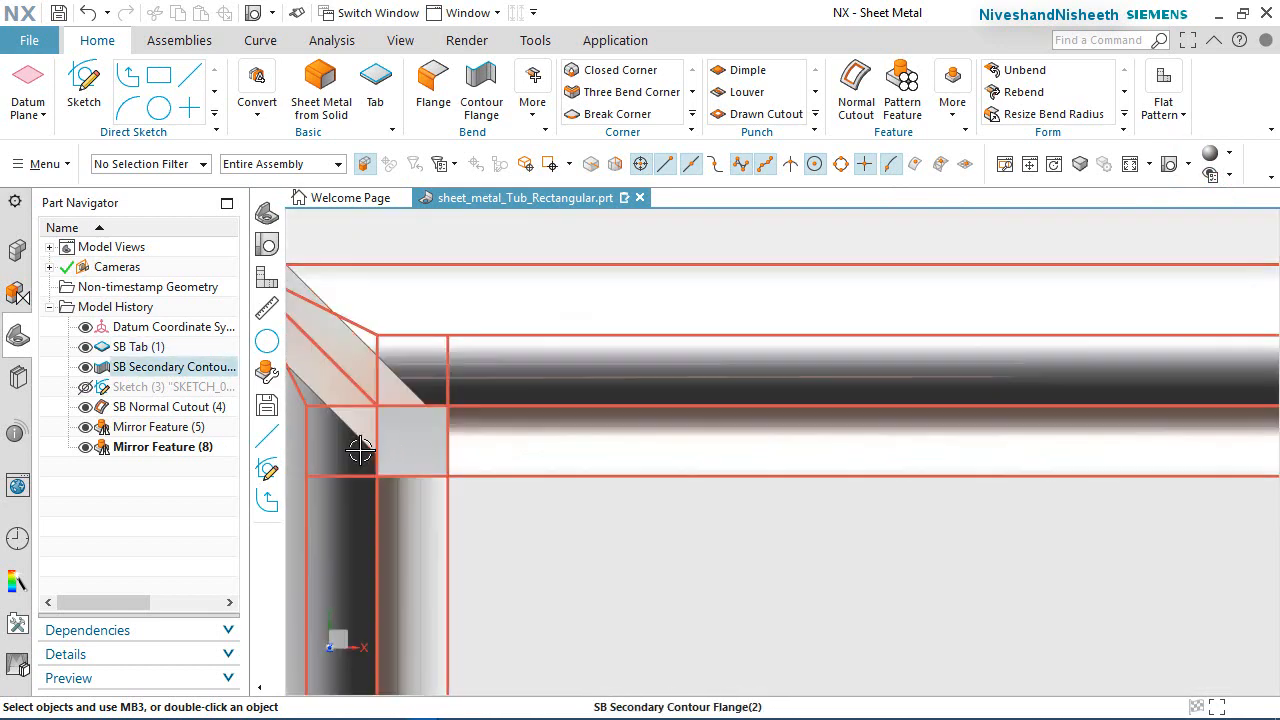
key("End")
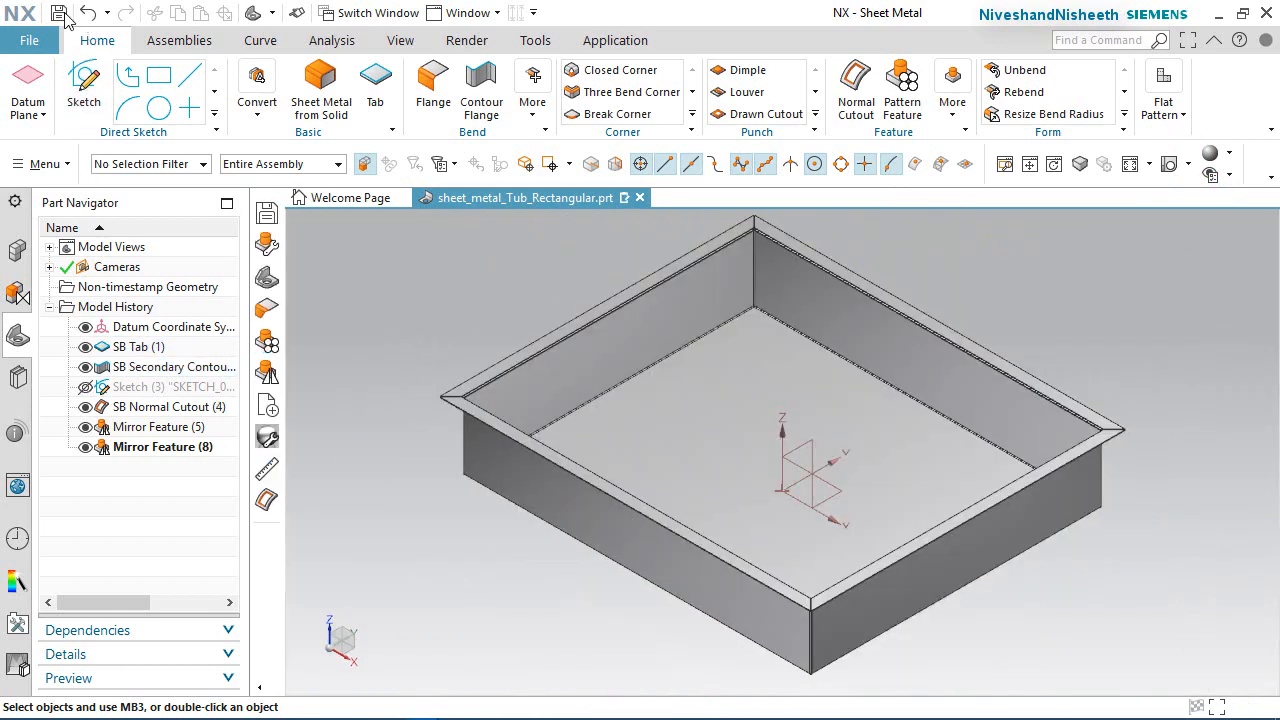
left_click(61, 20)
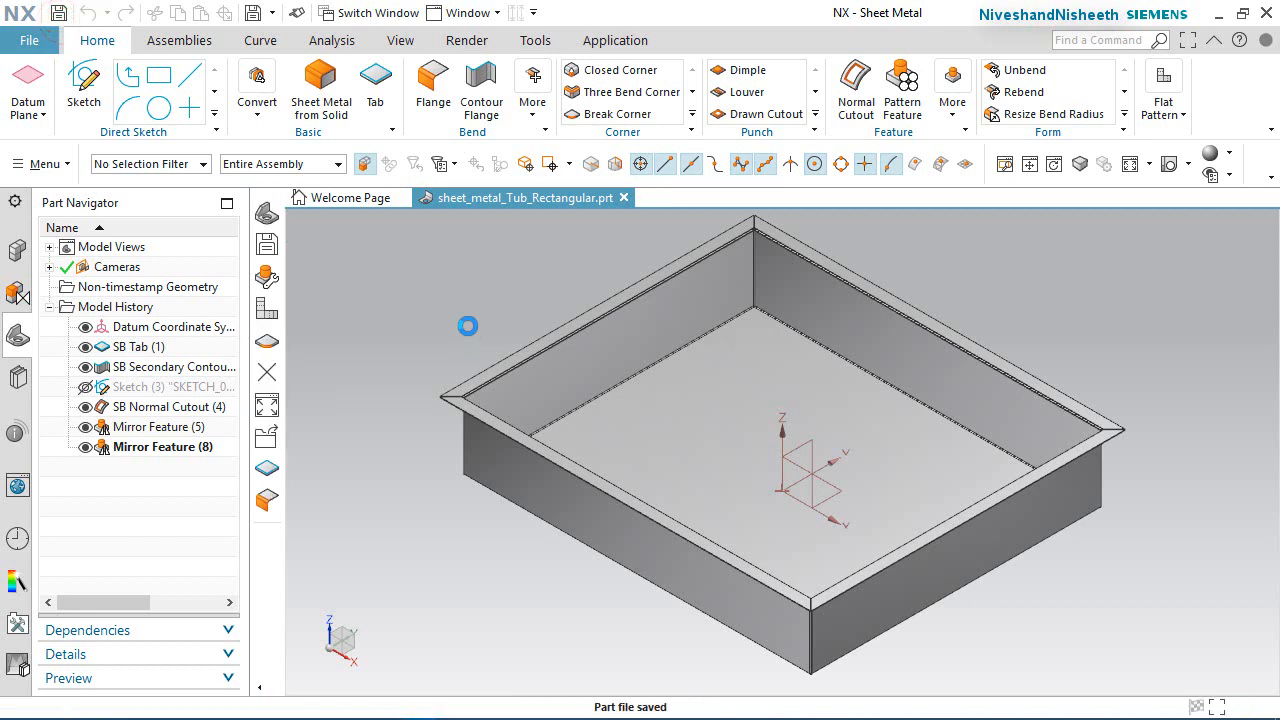
Step: Create a Flat Pattern with the tub's inner floor as upward face and Default orientation, and display the FLAT-PATTERN#1 model view
left_click(1163, 112)
left_click(1148, 174)
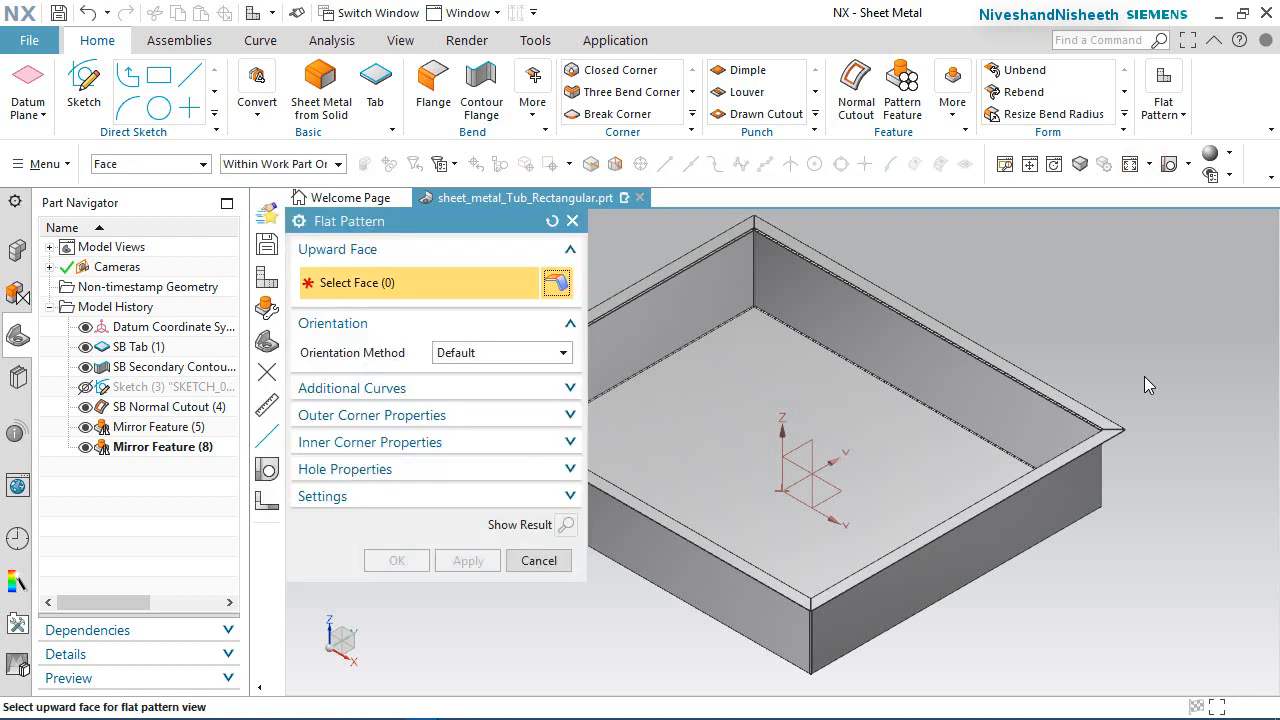
left_click(732, 453)
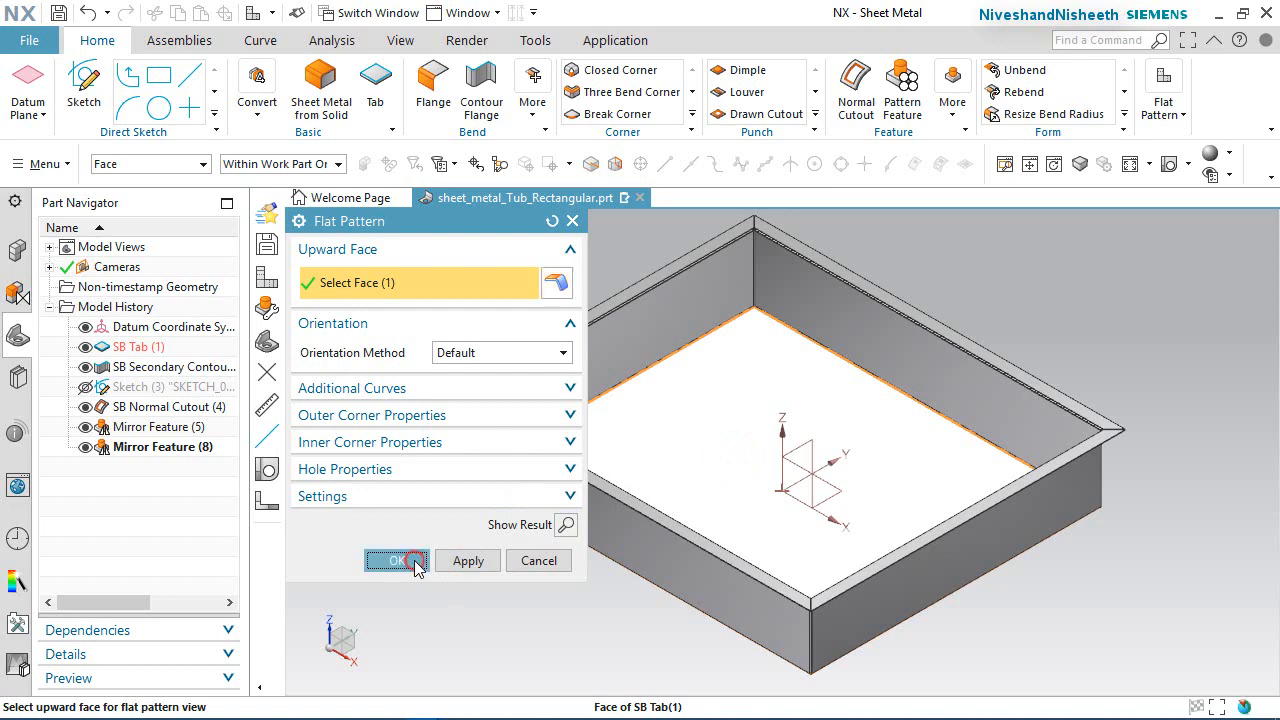
left_click(416, 564)
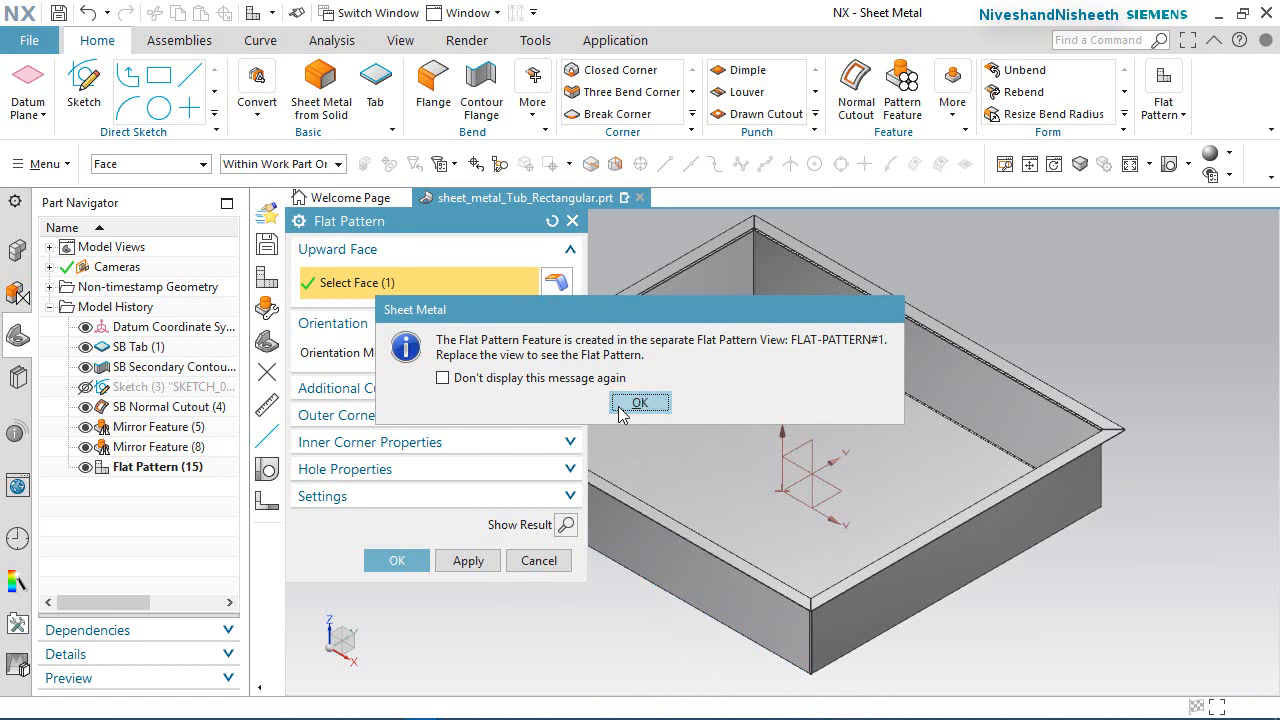
left_click(621, 406)
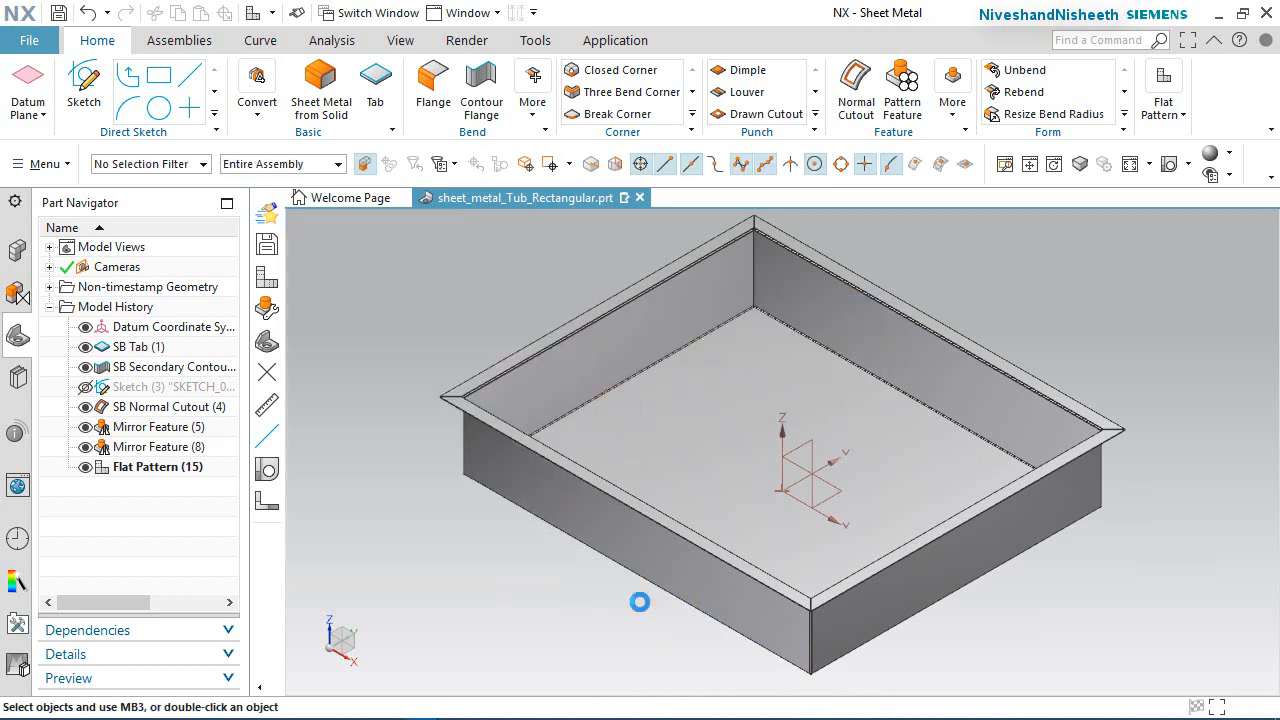
left_click(50, 247)
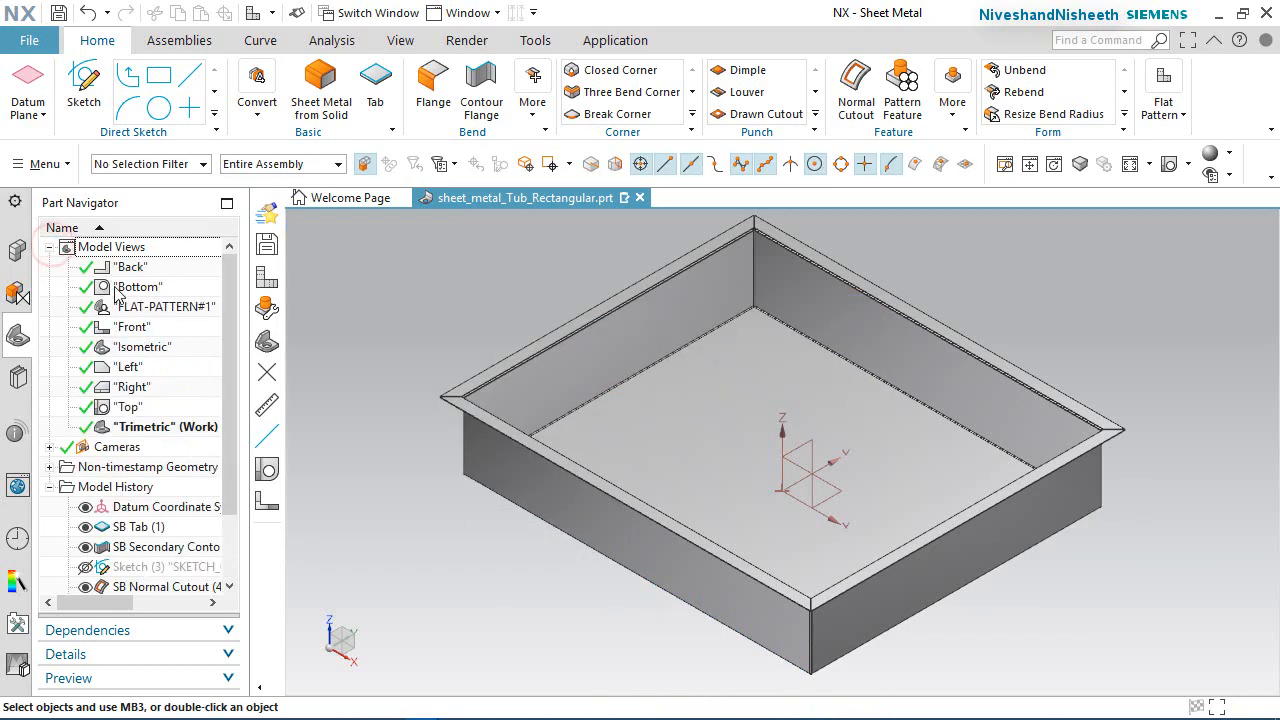
double_click(140, 307)
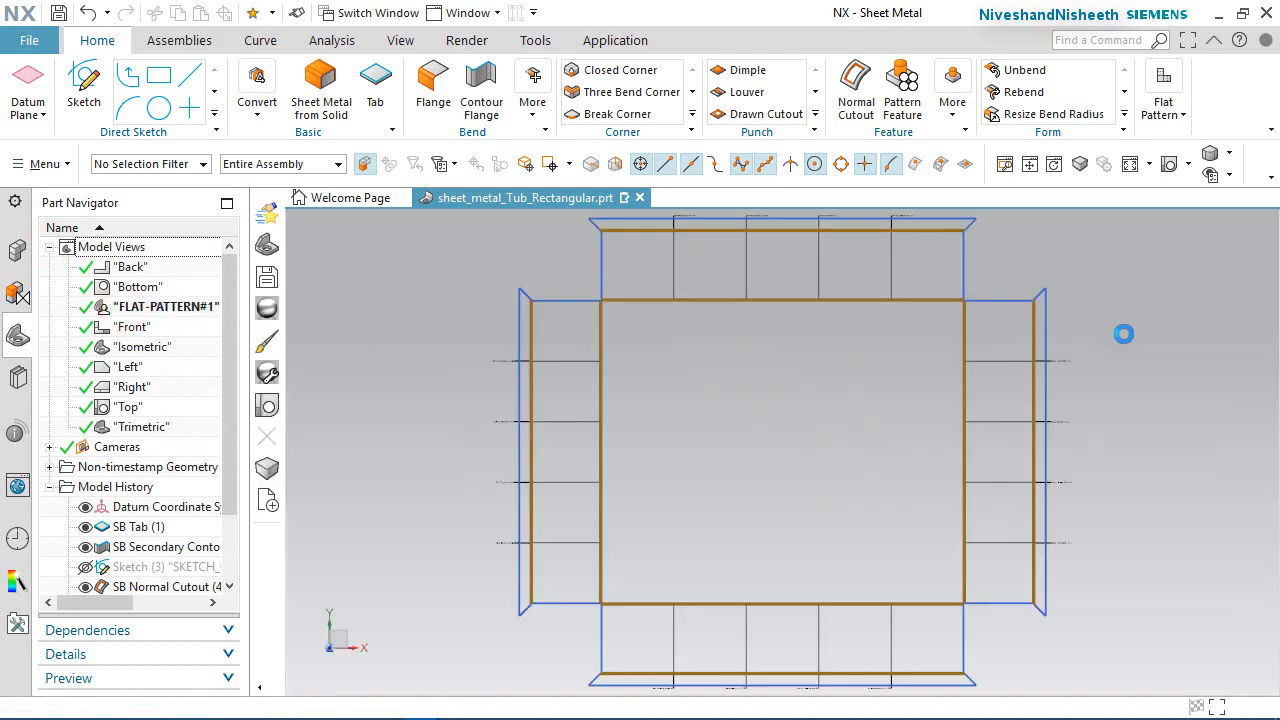
Step: Move the Bend Sequence ID = 4 callout below and to the right of the overlapping Bend Radius callout on the upper flange
scroll(1043, 383, "down", 2)
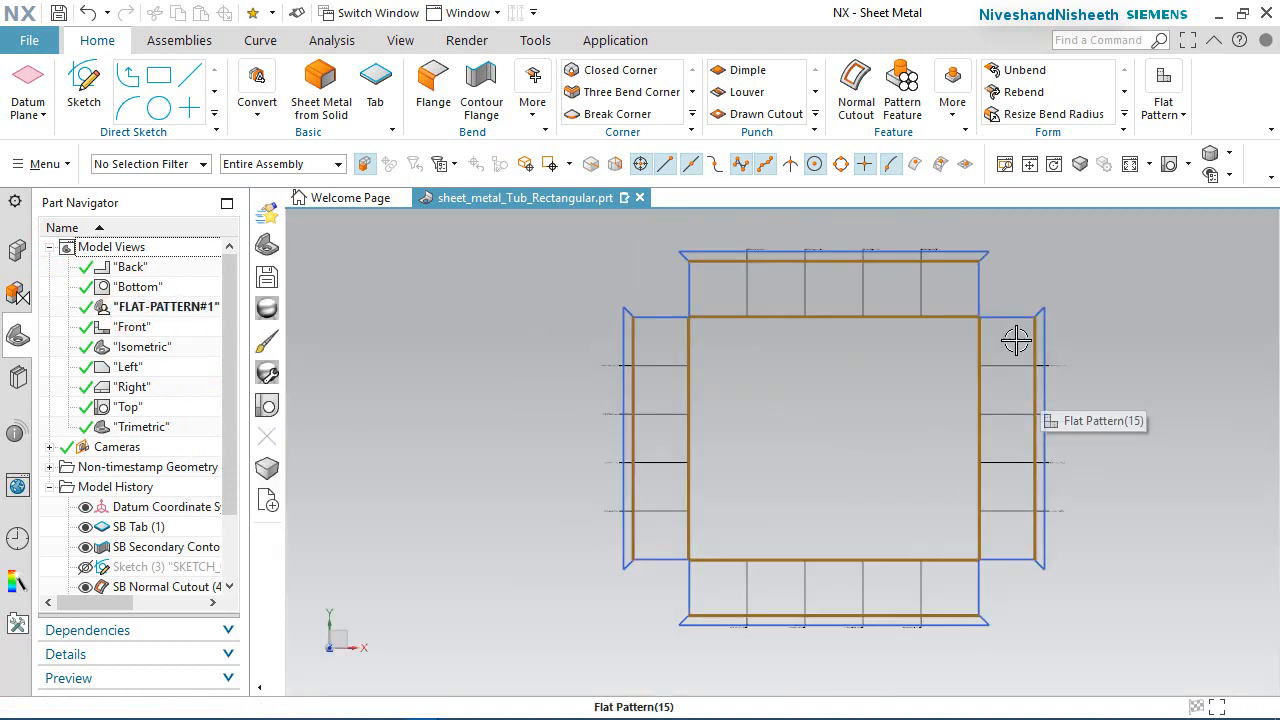
scroll(930, 242, "up", 5)
scroll(922, 238, "up", 5)
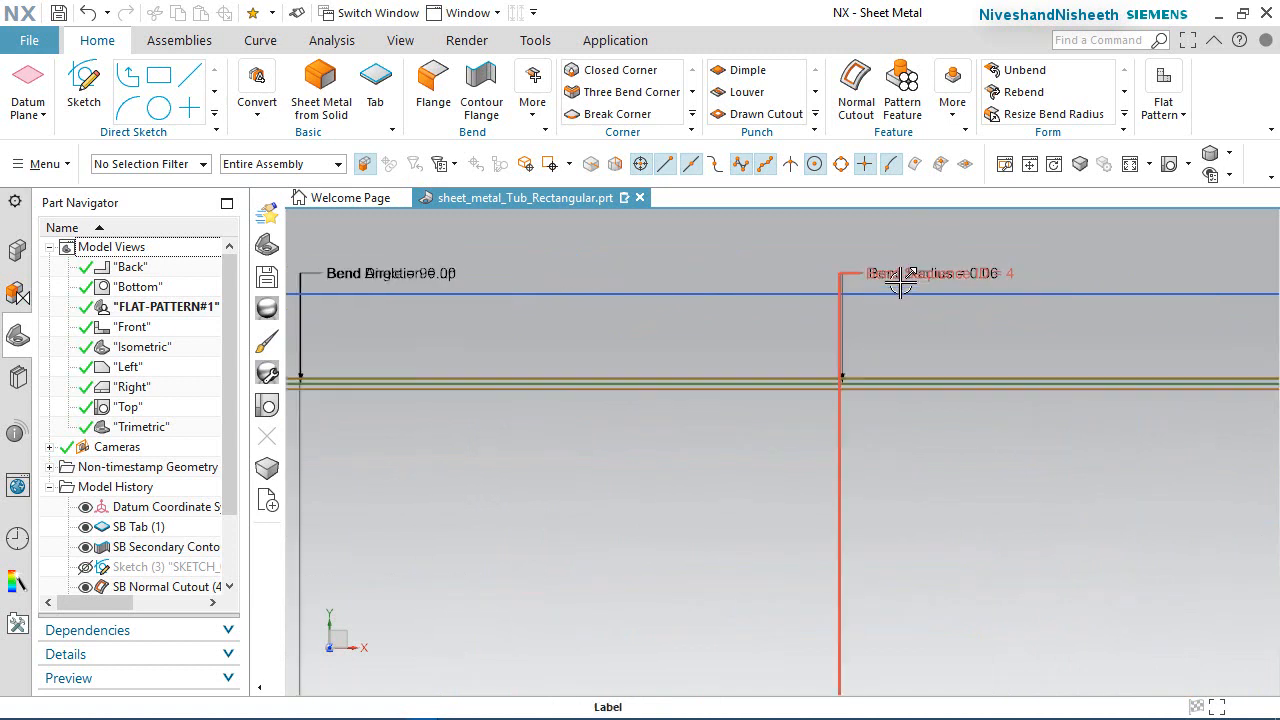
left_click_drag(888, 258, 1033, 383)
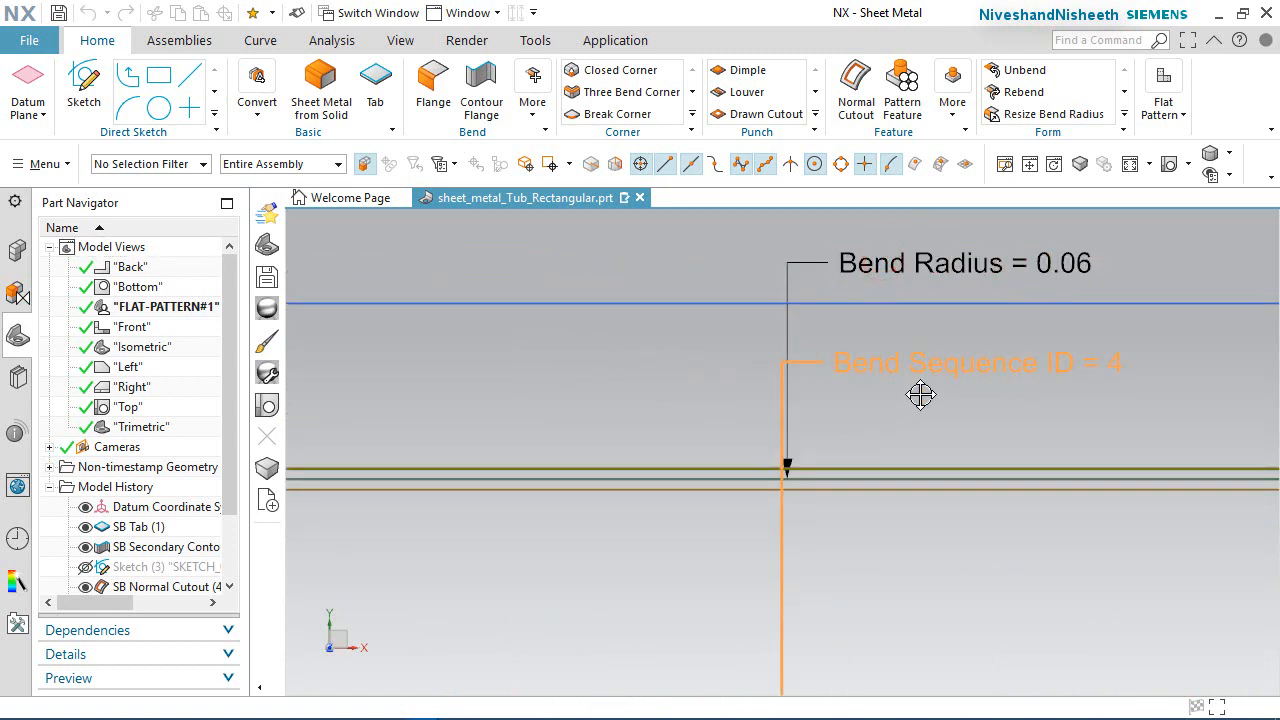
left_click_drag(920, 395, 1043, 398)
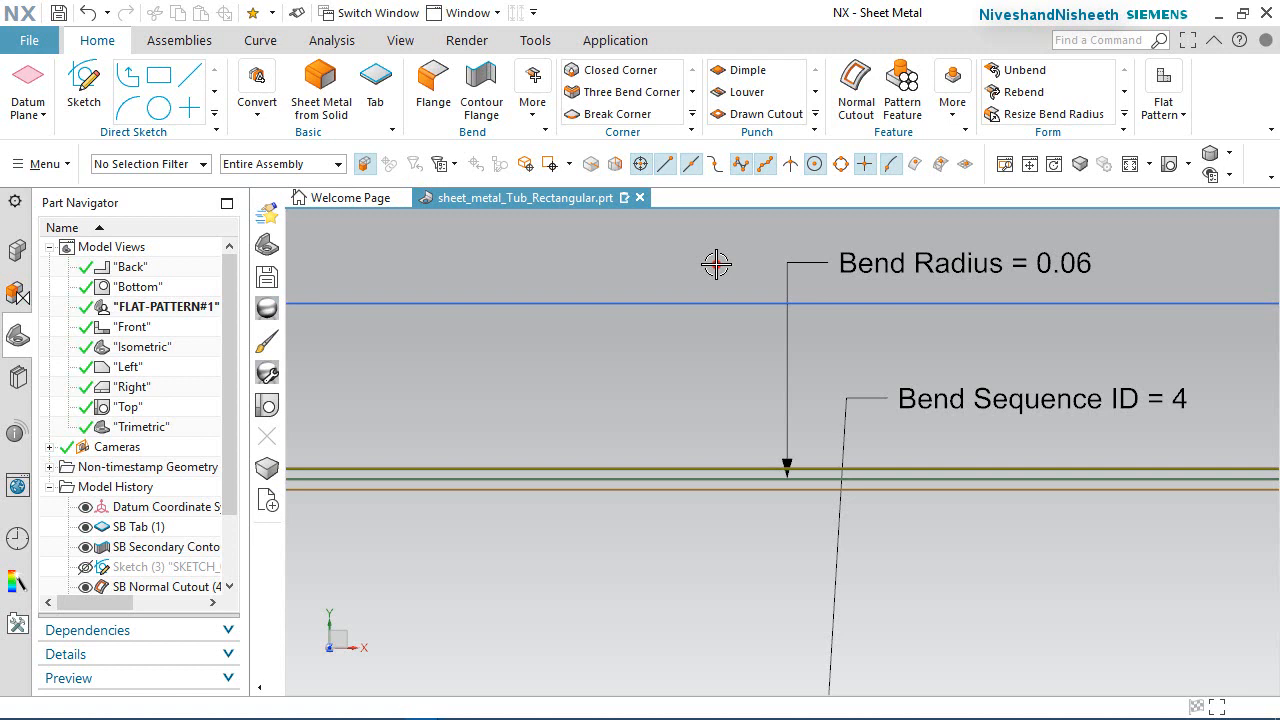
left_click(716, 264)
scroll(716, 264, "down", 5)
scroll(840, 437, "down", 2)
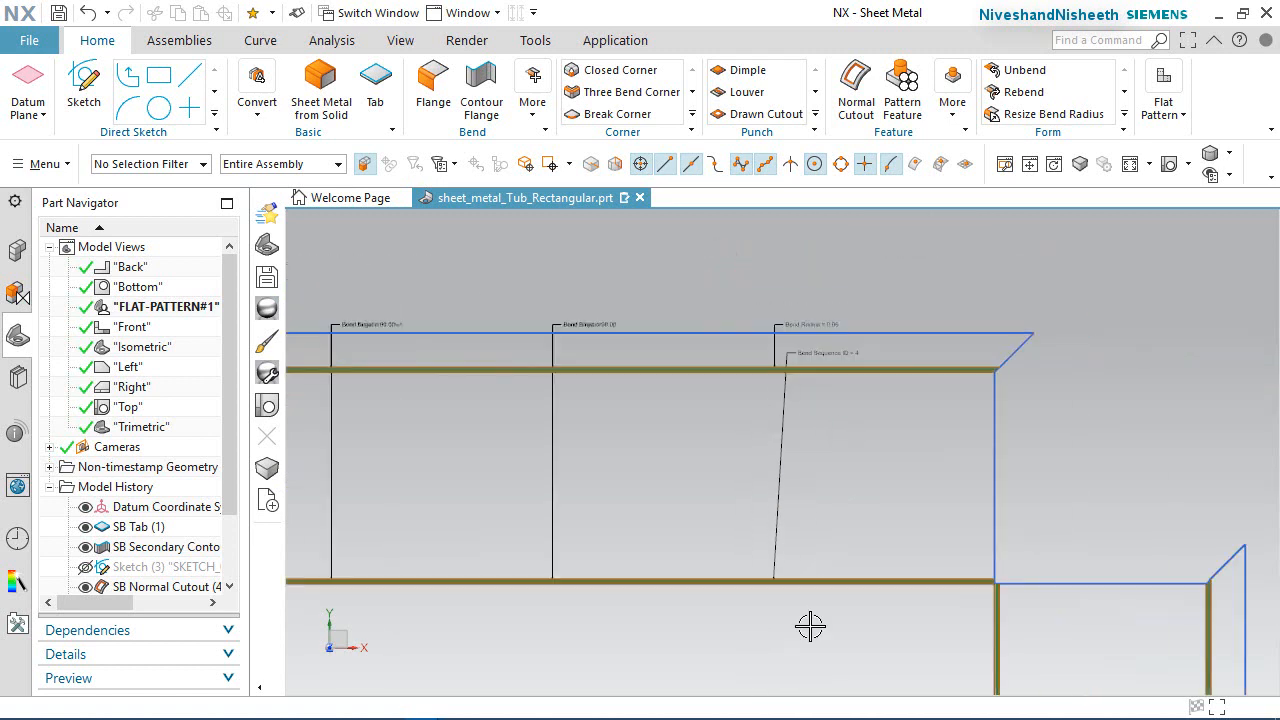
Step: Move one of the overlapping Bend Angle = 90.00 callouts beside the left flange below the other one
scroll(809, 622, "up", 5)
scroll(828, 477, "down", 5)
scroll(657, 429, "down", 3)
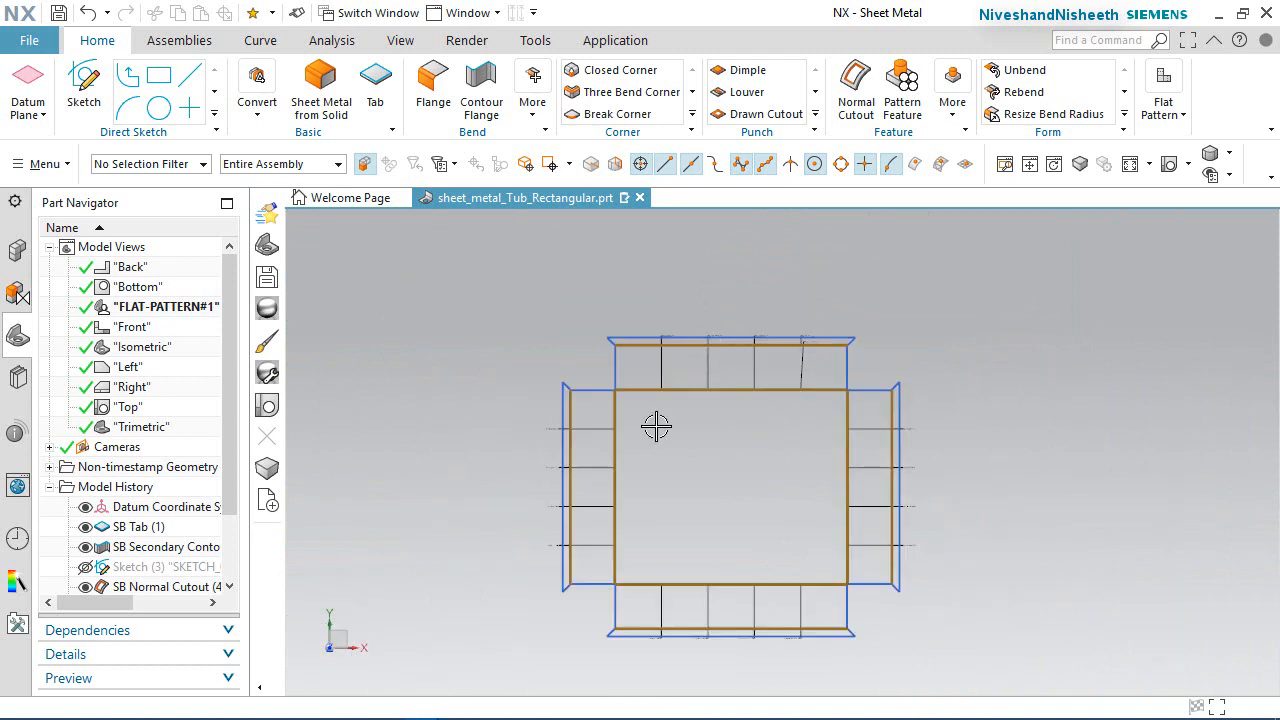
scroll(583, 534, "up", 3)
scroll(383, 451, "up", 3)
scroll(508, 285, "up", 3)
scroll(516, 384, "up", 3)
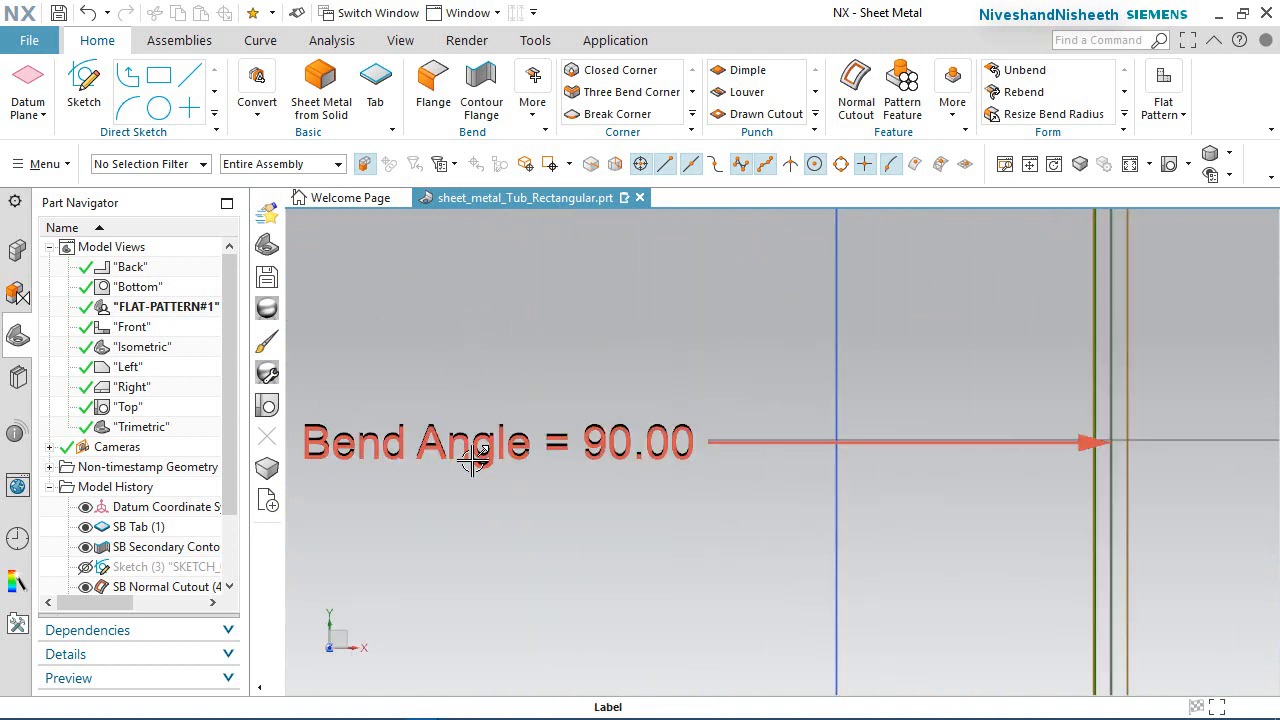
left_click_drag(472, 456, 518, 578)
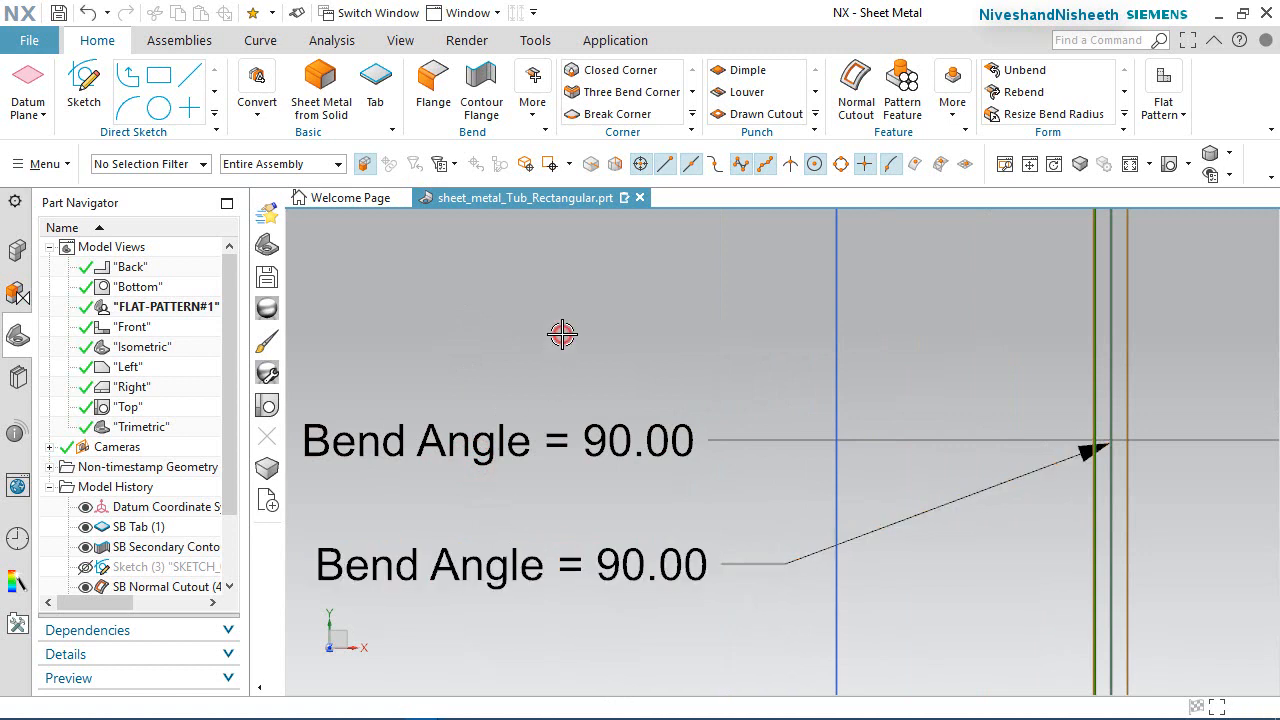
Step: Move the Bend Sequence ID = 7 callout on the lower flange to the right of the overlapping Bend Sequence ID = 8 callout
scroll(562, 334, "down", 6)
scroll(920, 555, "up", 5)
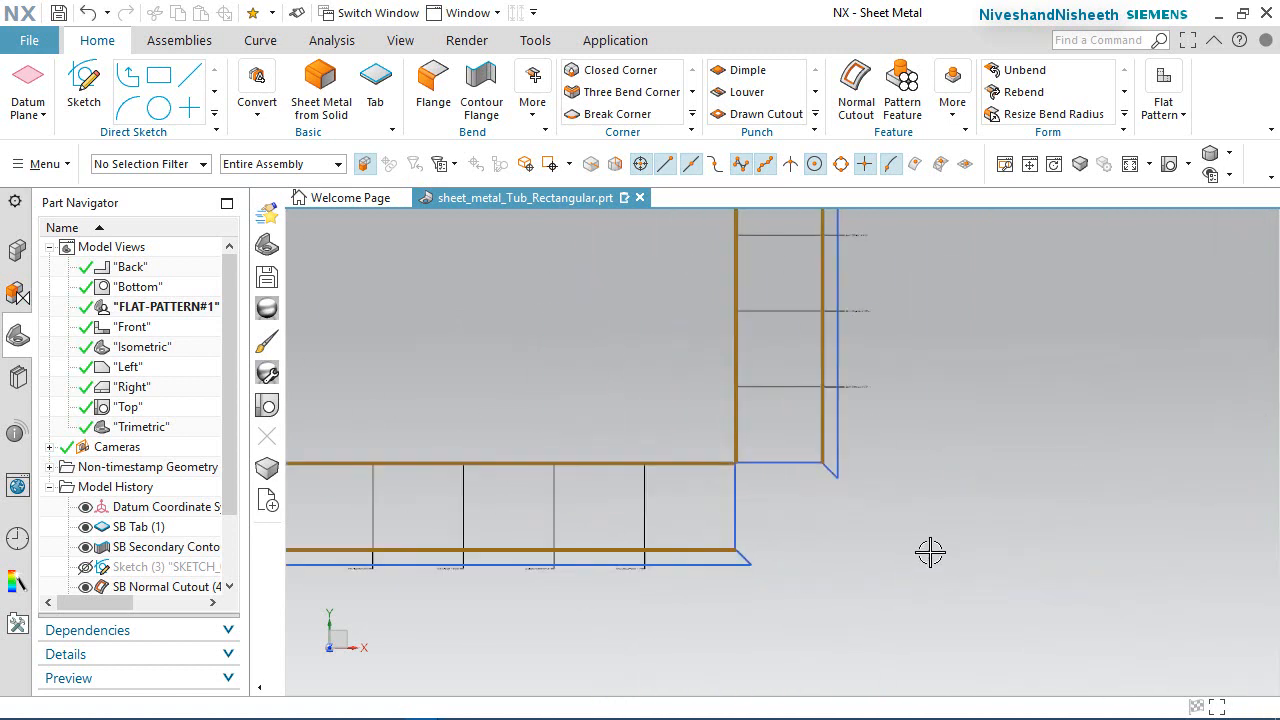
scroll(380, 595, "up", 6)
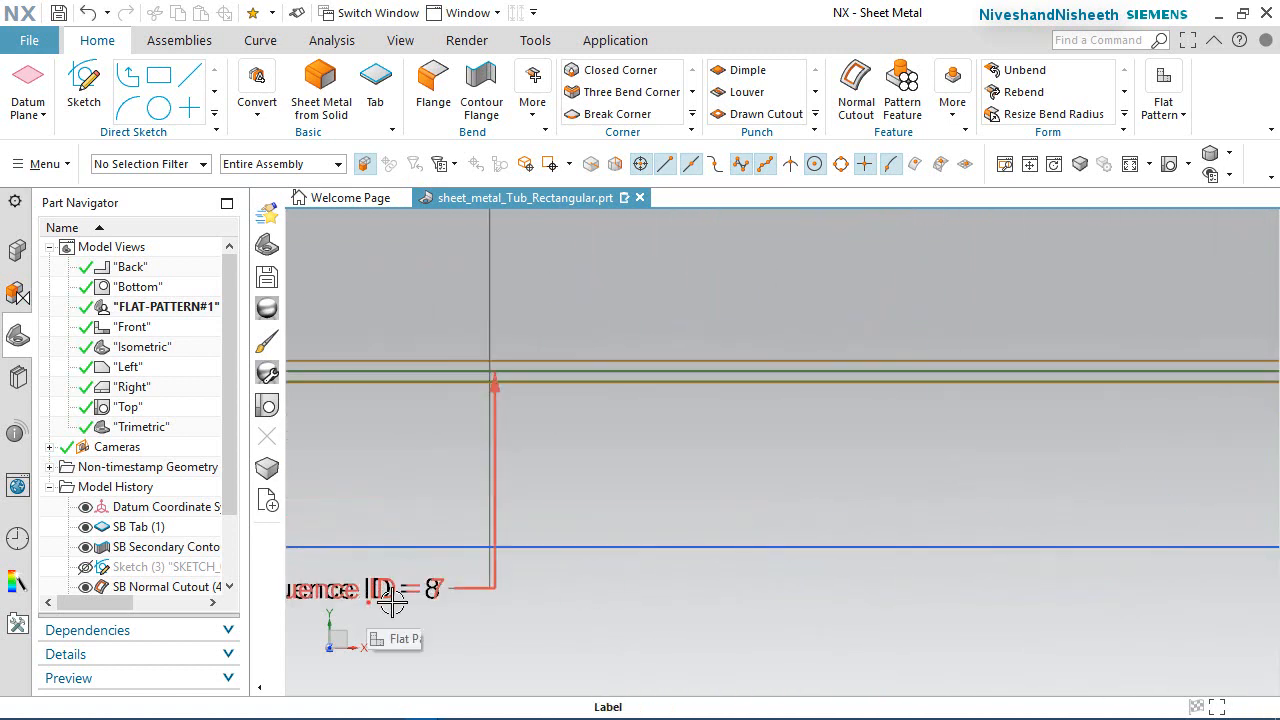
mouse_move(391, 602)
left_mouse_down()
mouse_move(614, 594)
mouse_move(365, 508)
mouse_move(336, 472)
mouse_move(777, 500)
mouse_move(790, 478)
left_mouse_up()
scroll(855, 573, "down", 2)
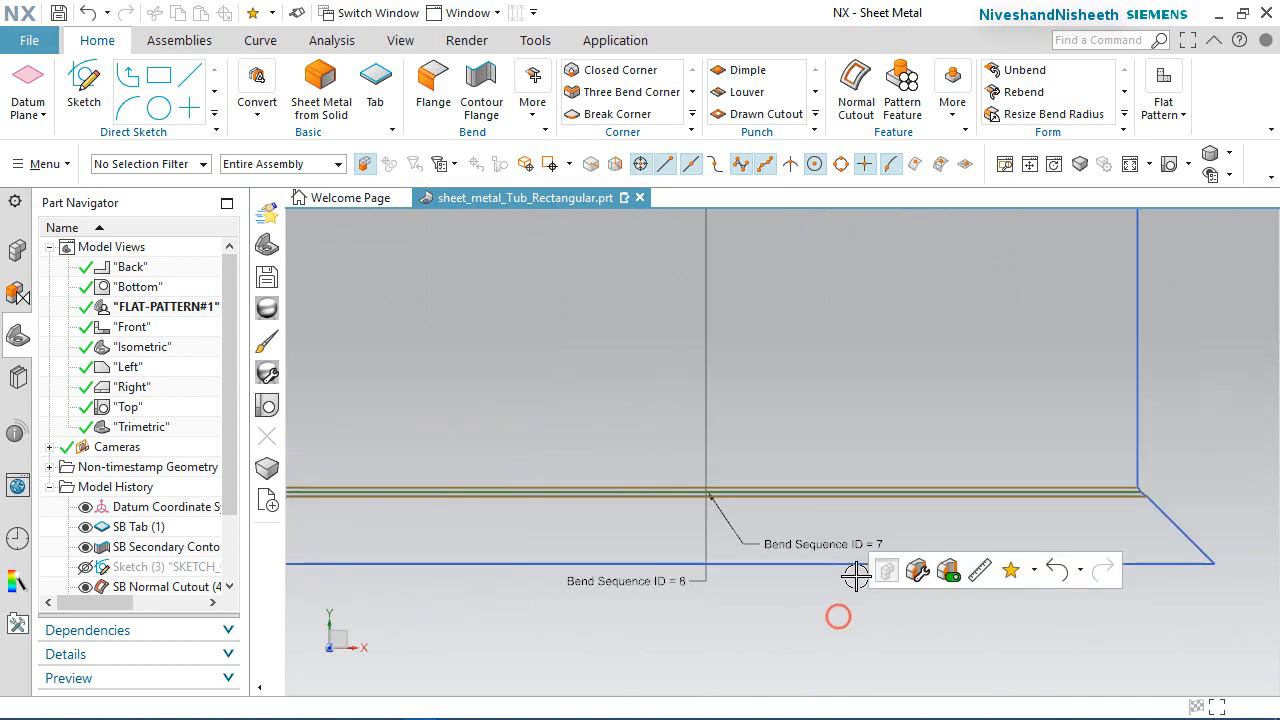
Step: Orient the flat pattern isometrically and make the Isometric model view of the folded tub the work view
left_click(1188, 166)
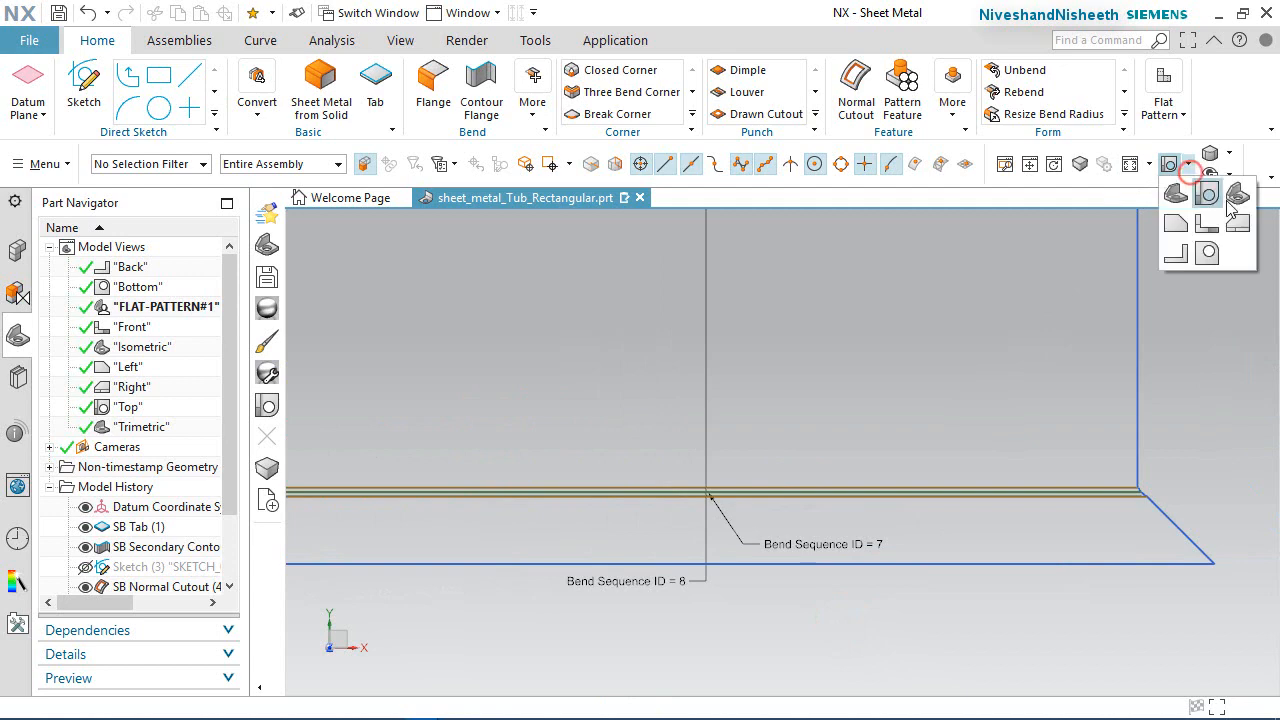
left_click(1234, 198)
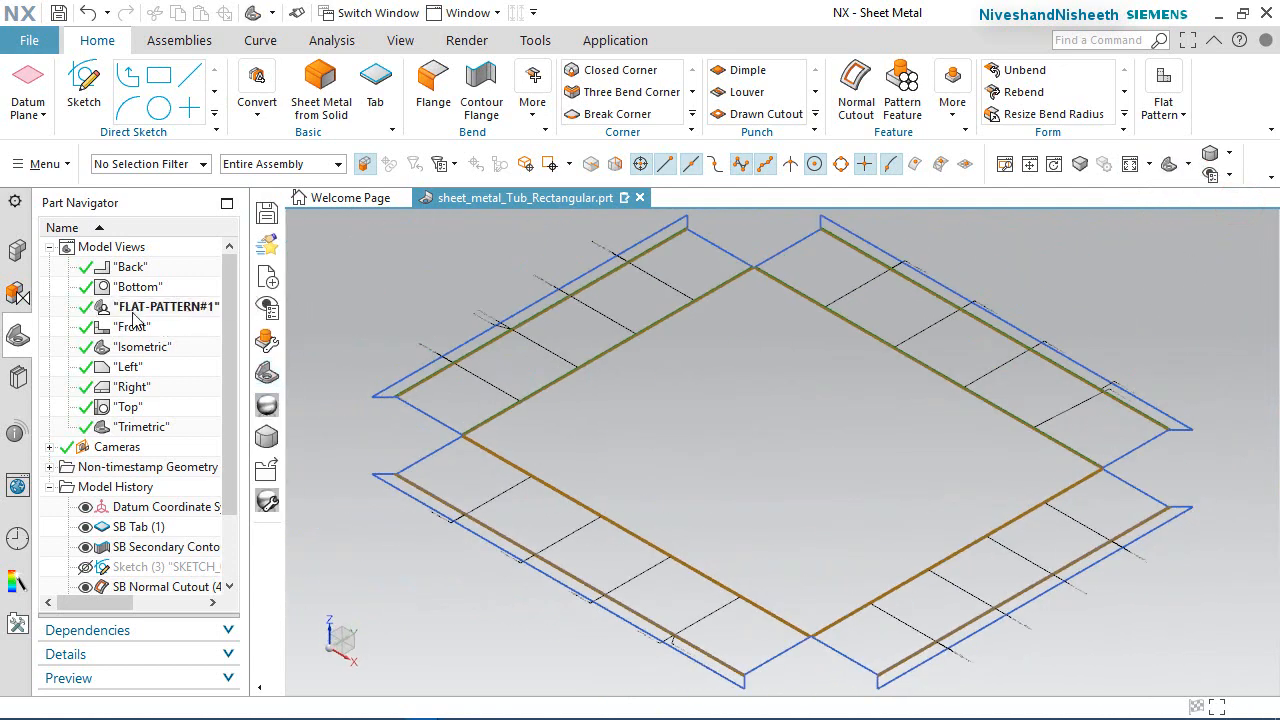
double_click(127, 351)
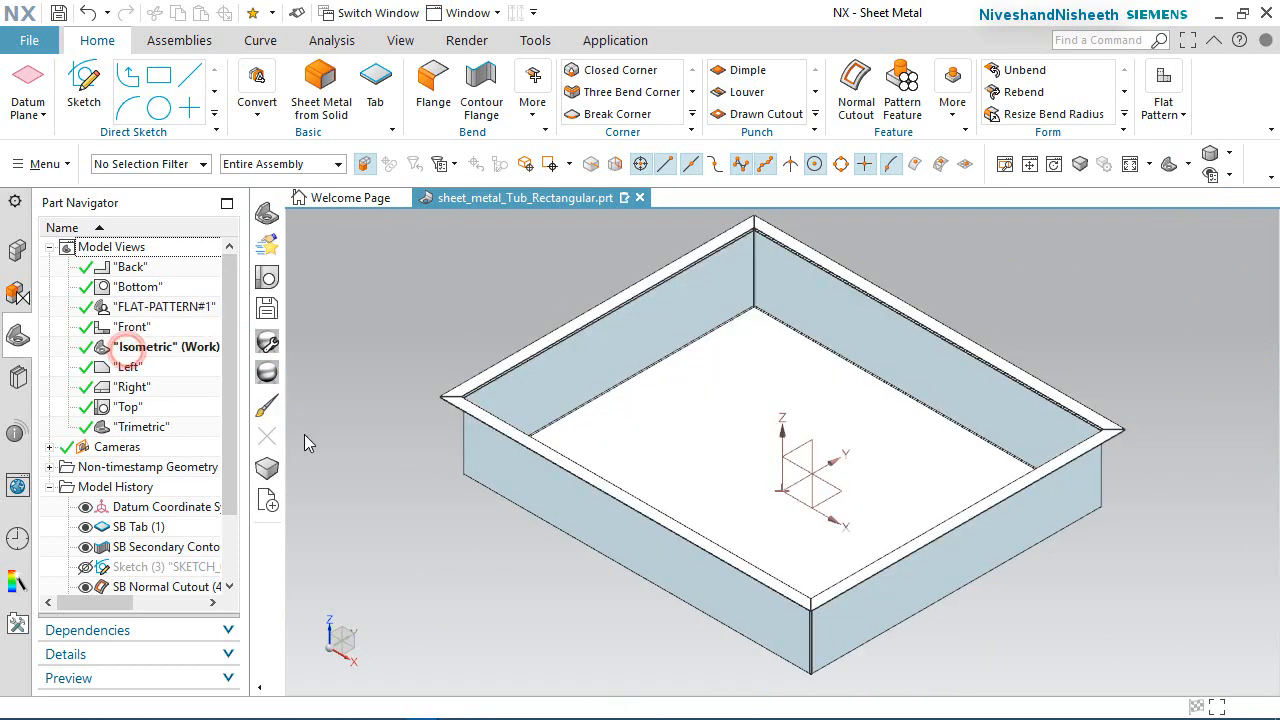
Step: Save the part and hide the Datum Coordinate System in the model history
left_click(59, 12)
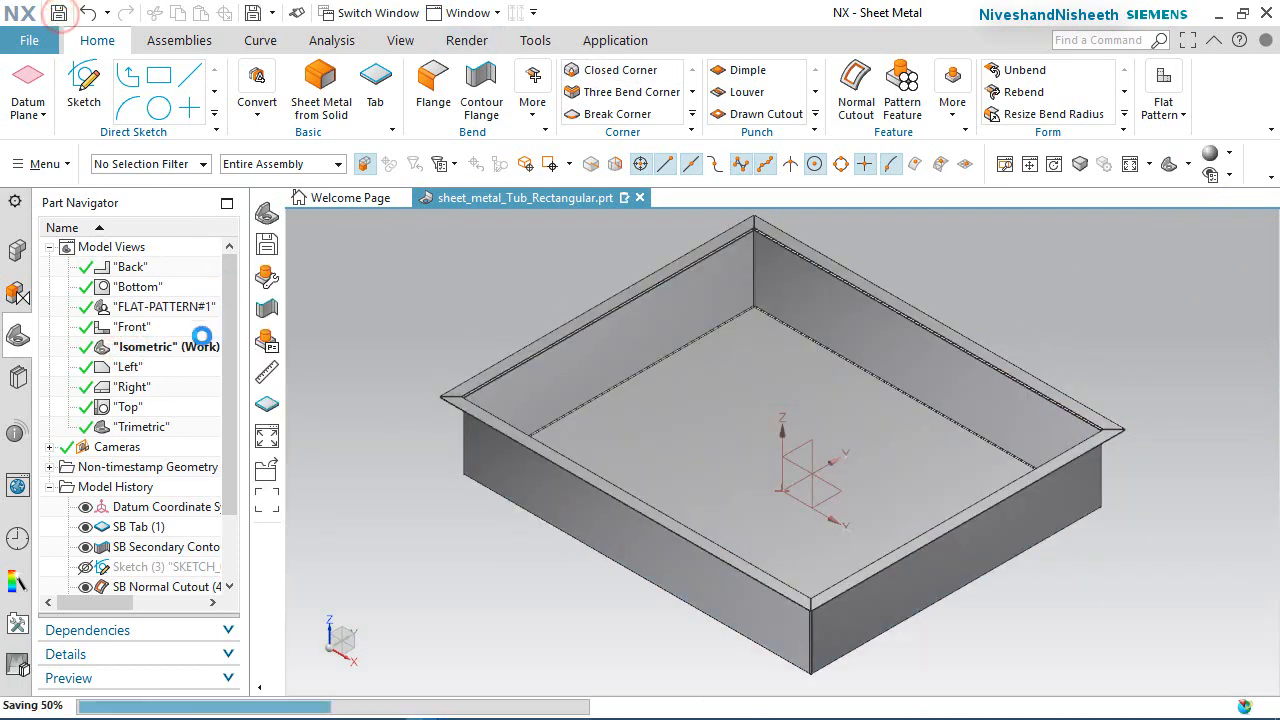
left_click(49, 247)
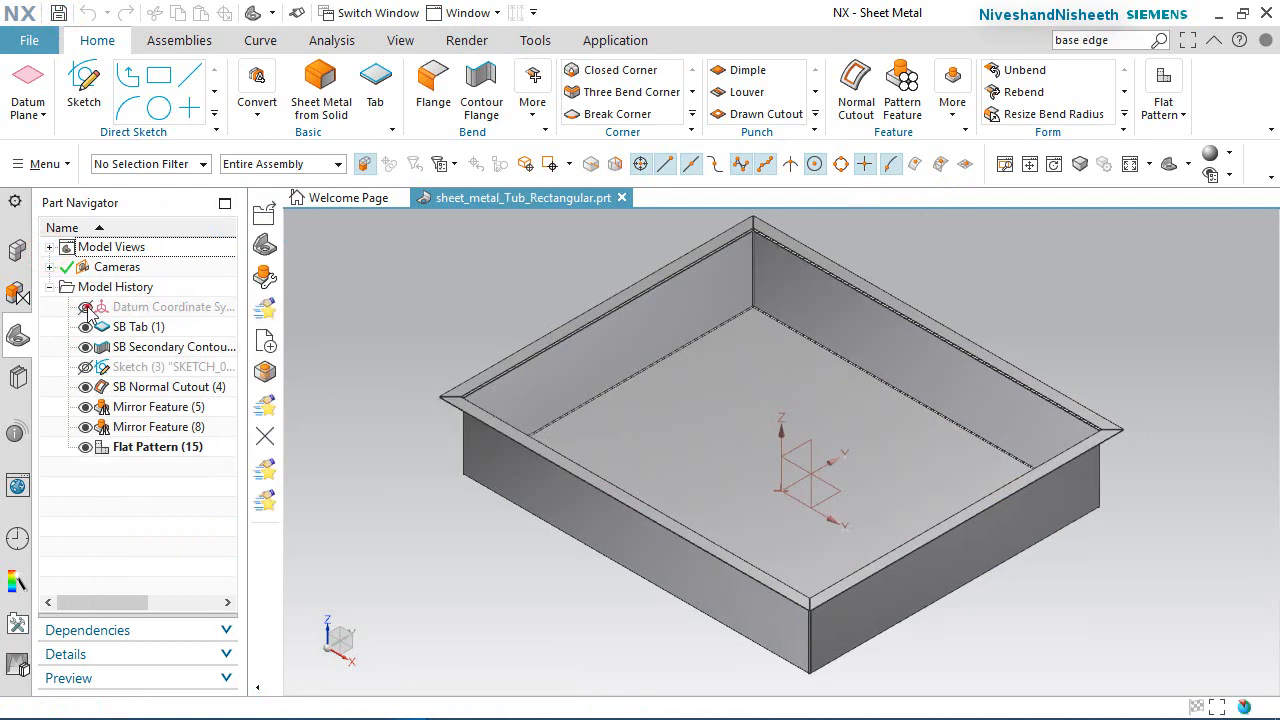
left_click(87, 308)
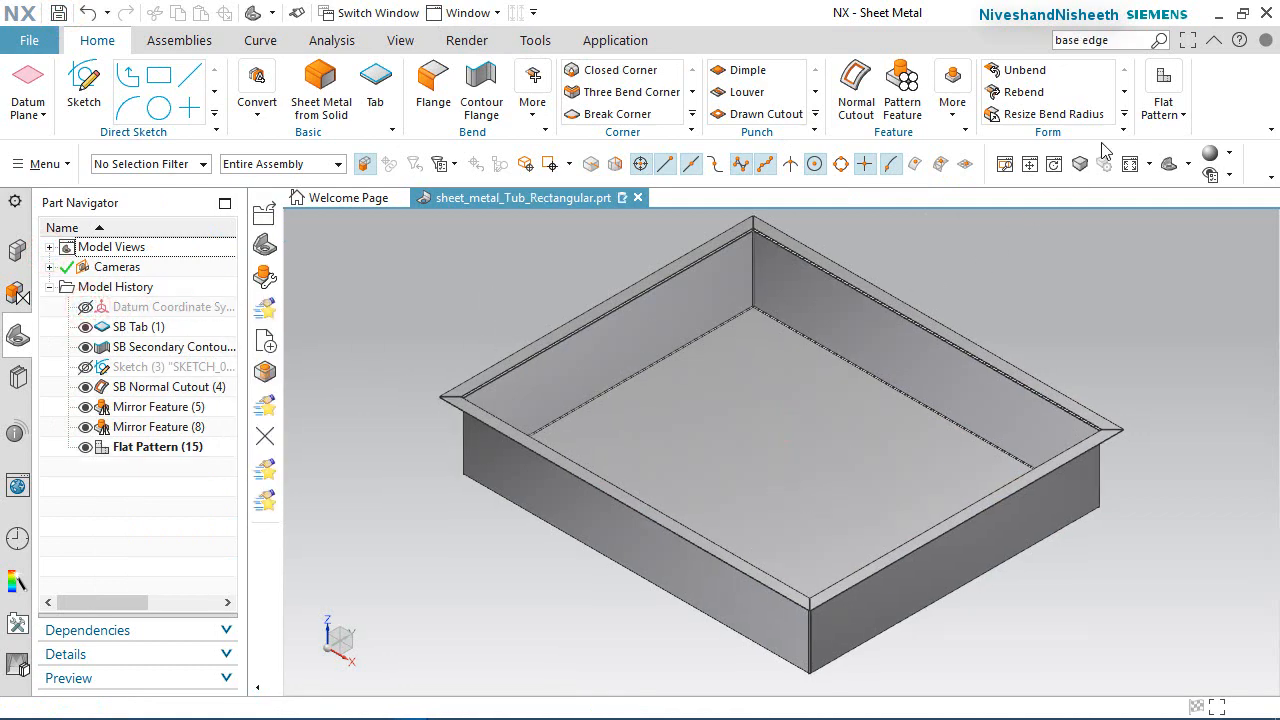
Step: Display the finished tub in full screen and pan the model slightly to the right for inspection
left_click(1187, 41)
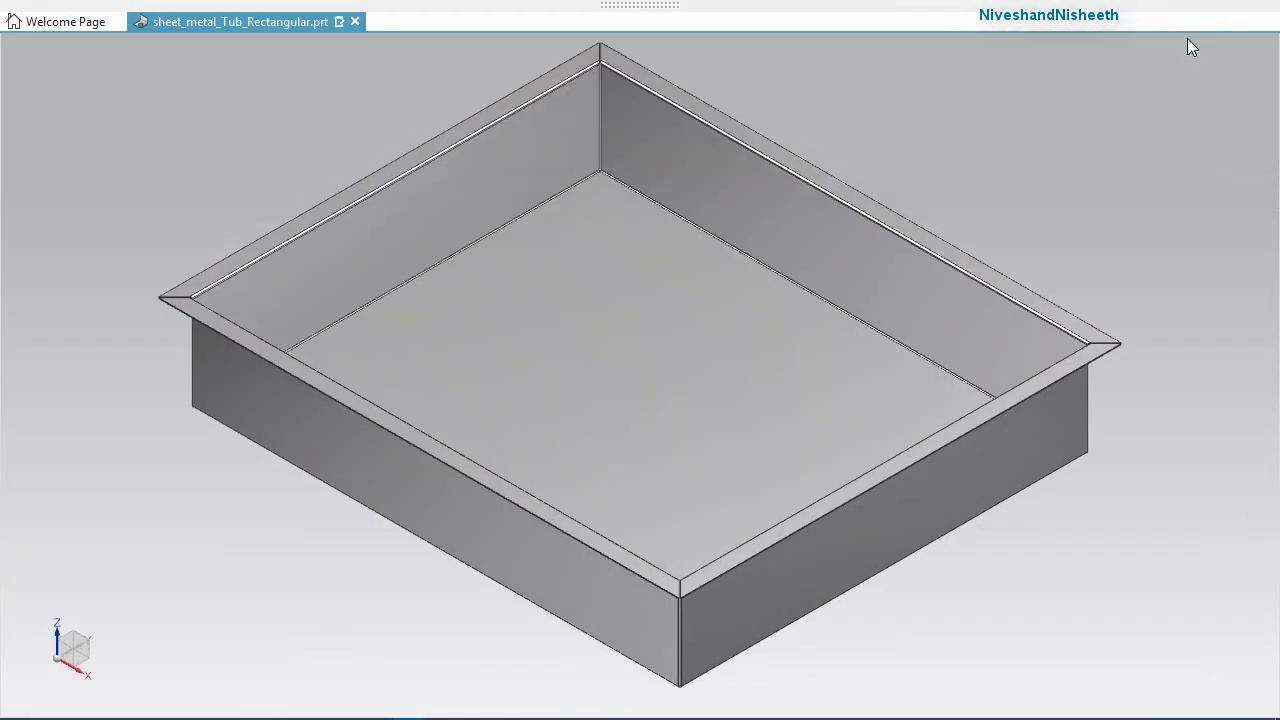
right_click(961, 148)
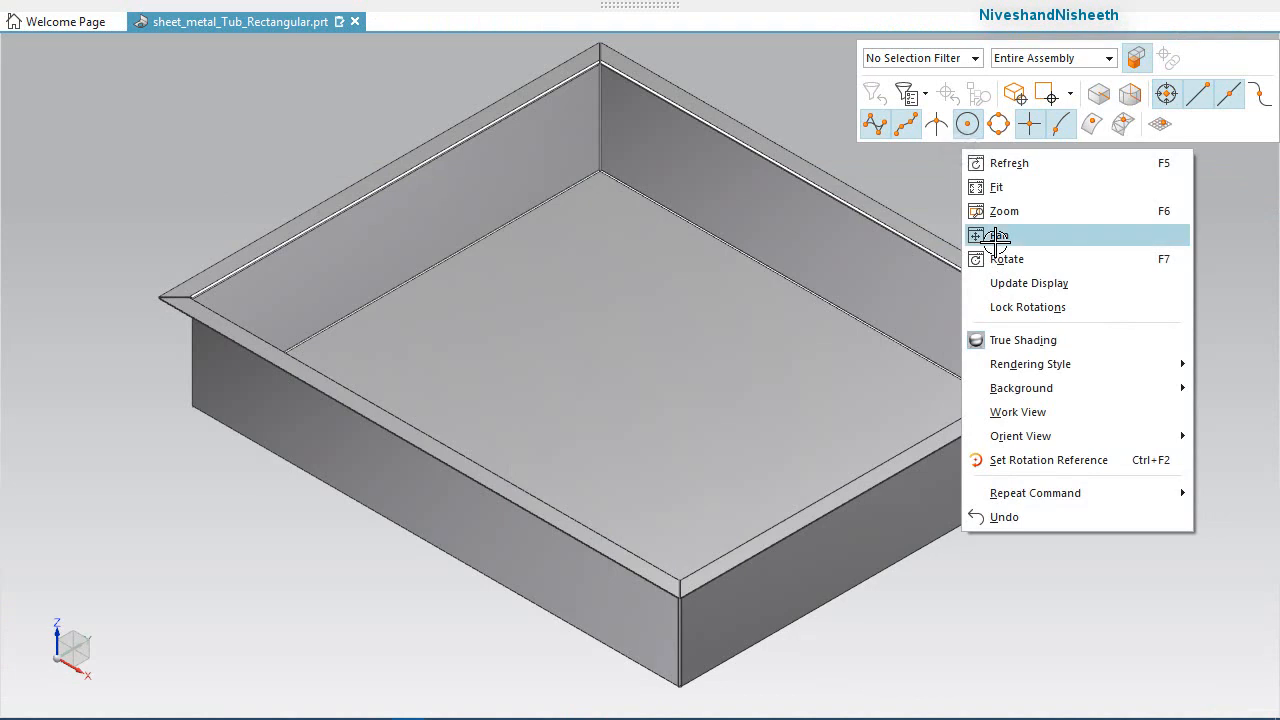
left_click(994, 241)
left_click_drag(853, 379, 915, 398)
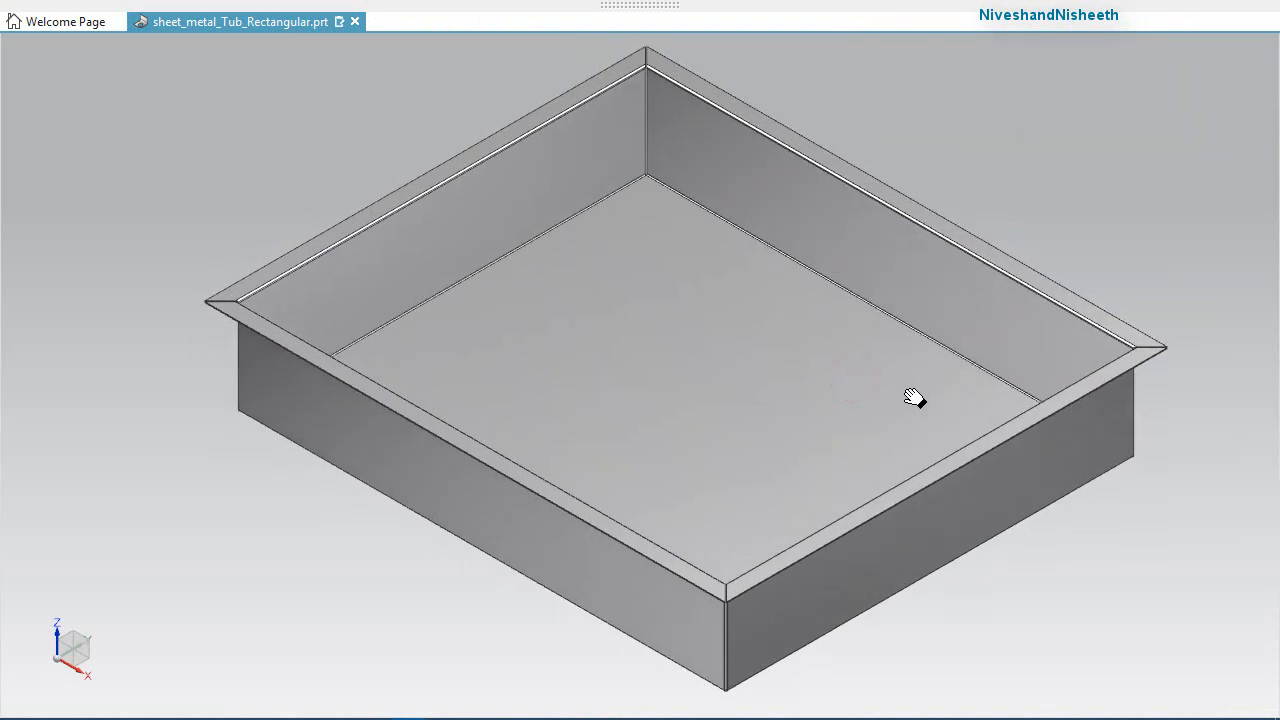
Step: Rotate the view 180 degrees about the Y axis and examine the underside of the tub
left_click(84, 646)
double_click(190, 693)
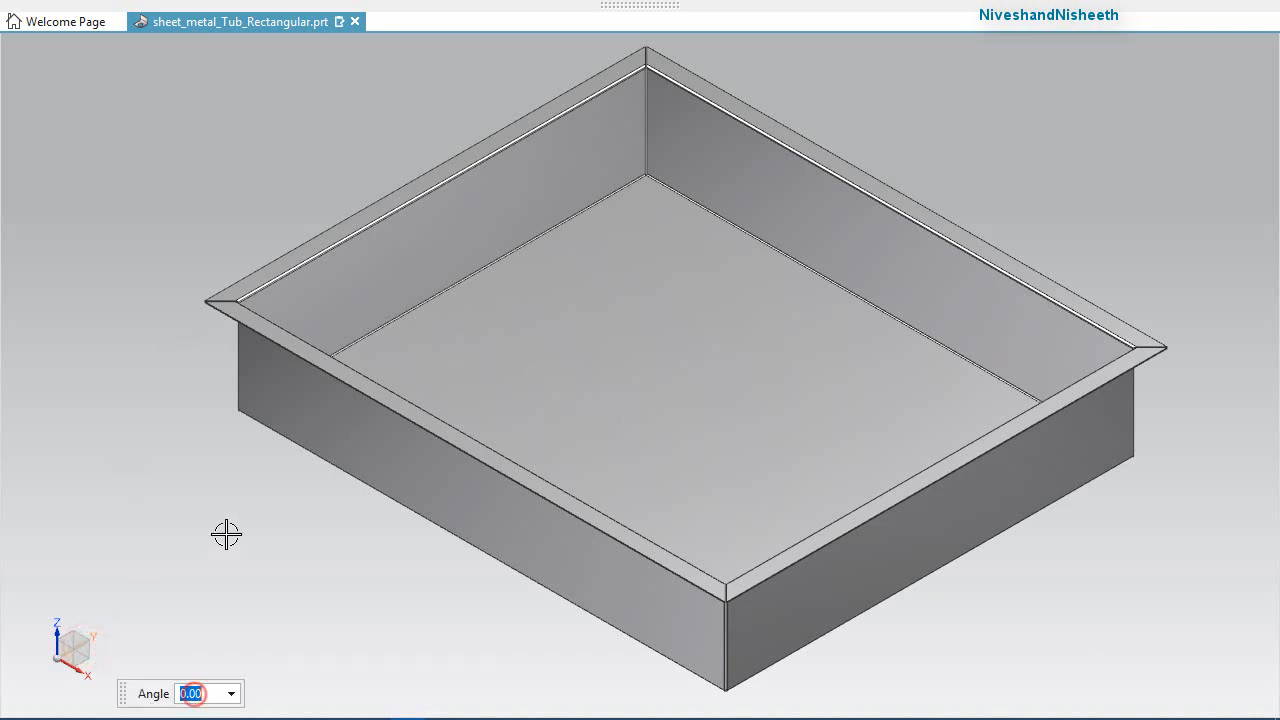
key("Return")
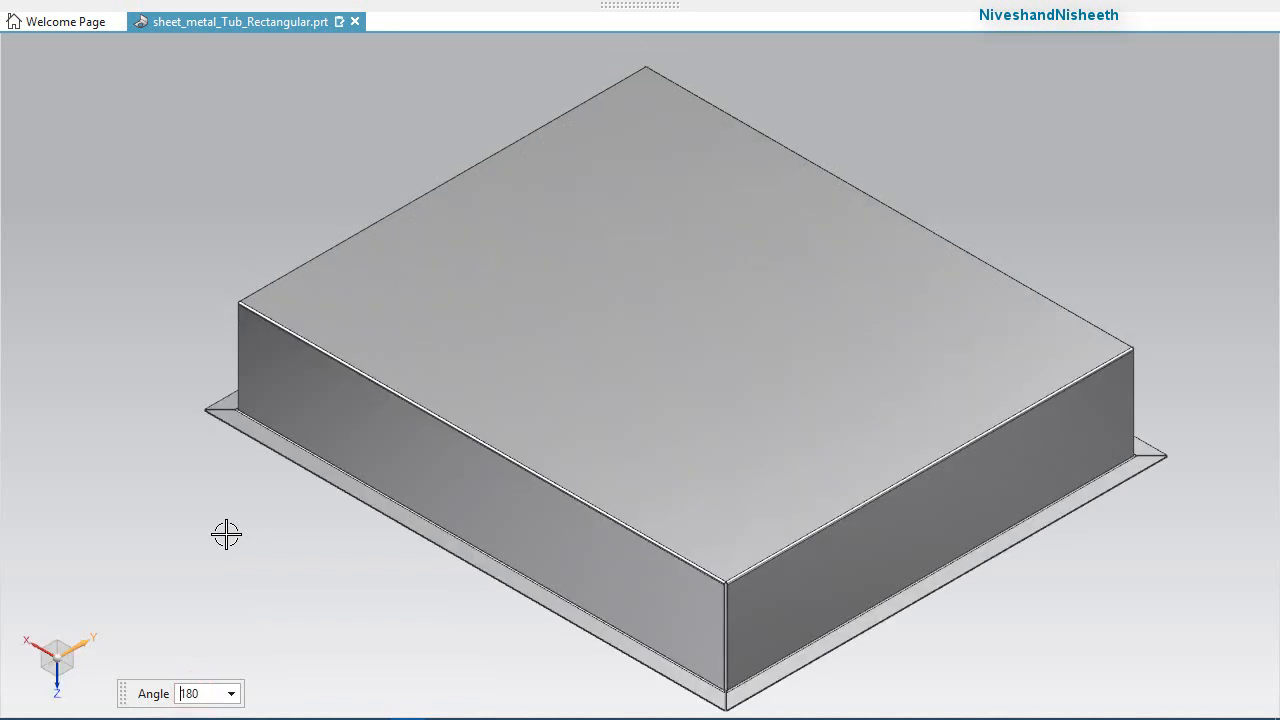
key("Escape")
right_click(244, 484)
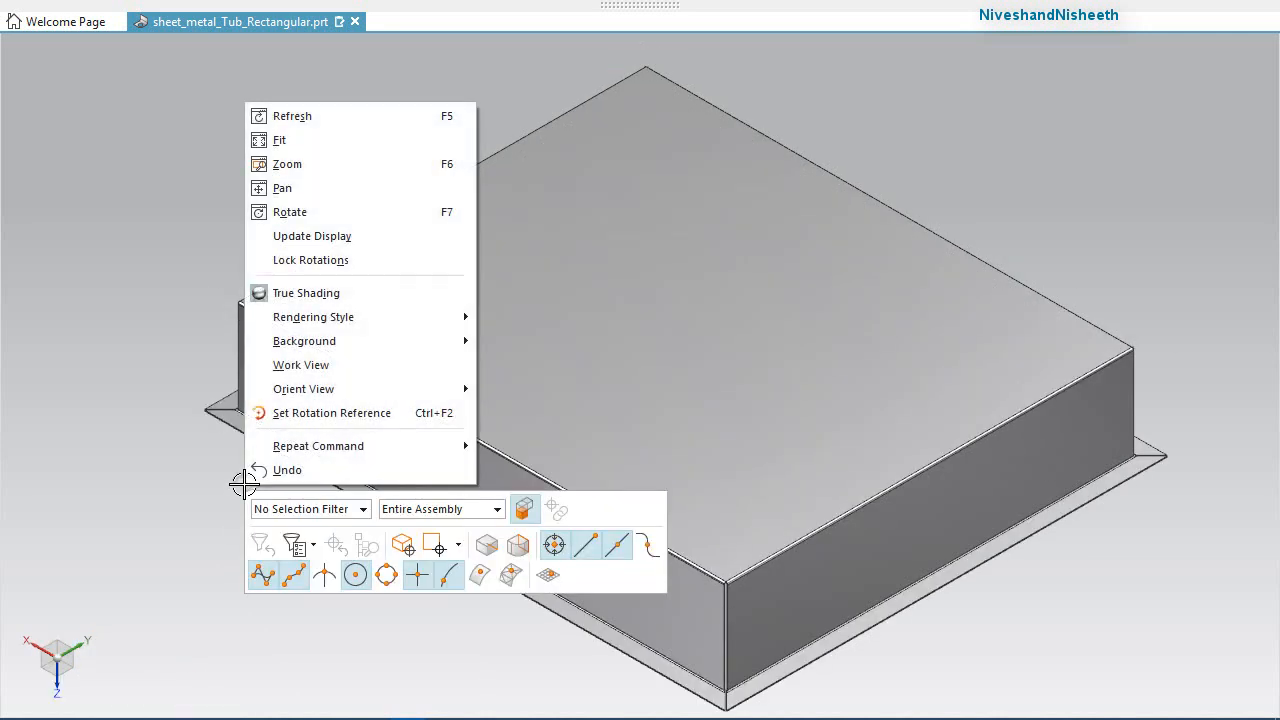
left_click(281, 189)
left_click_drag(760, 525, 790, 517)
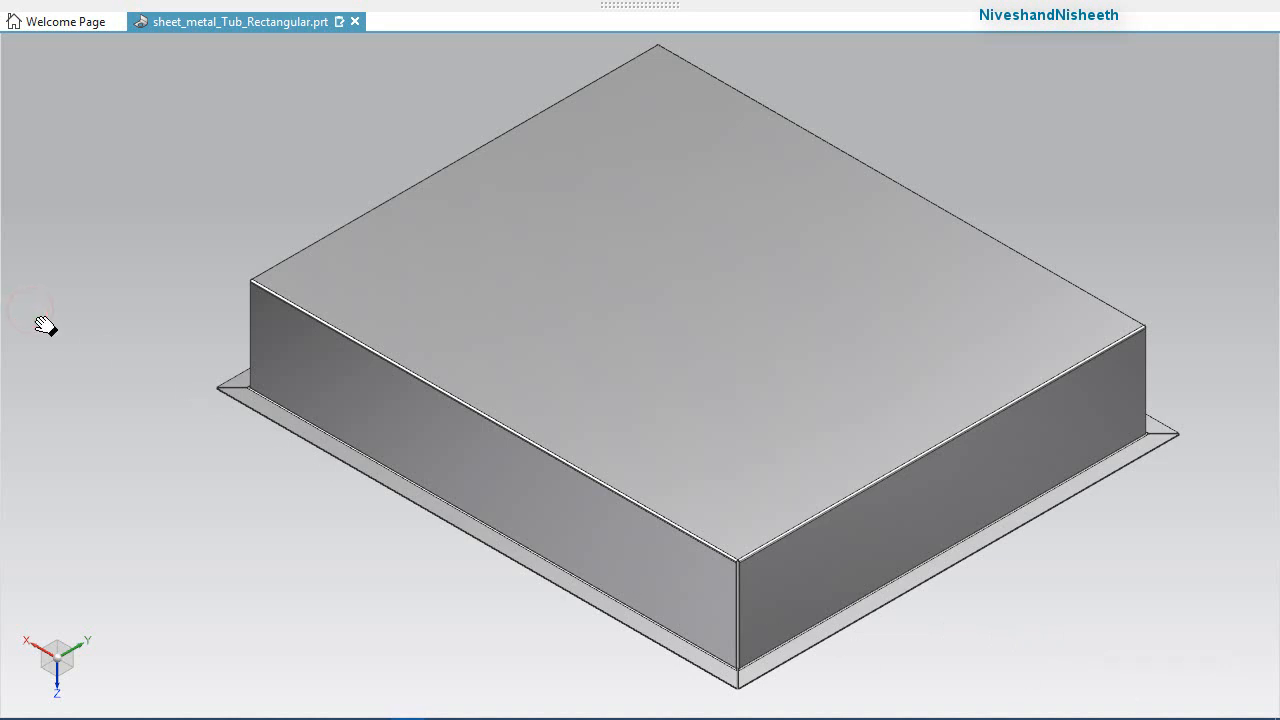
Step: Return the tub to the isometric view outside full screen with its feature history displayed, and save the part
key("End")
mouse_move(950, 8)
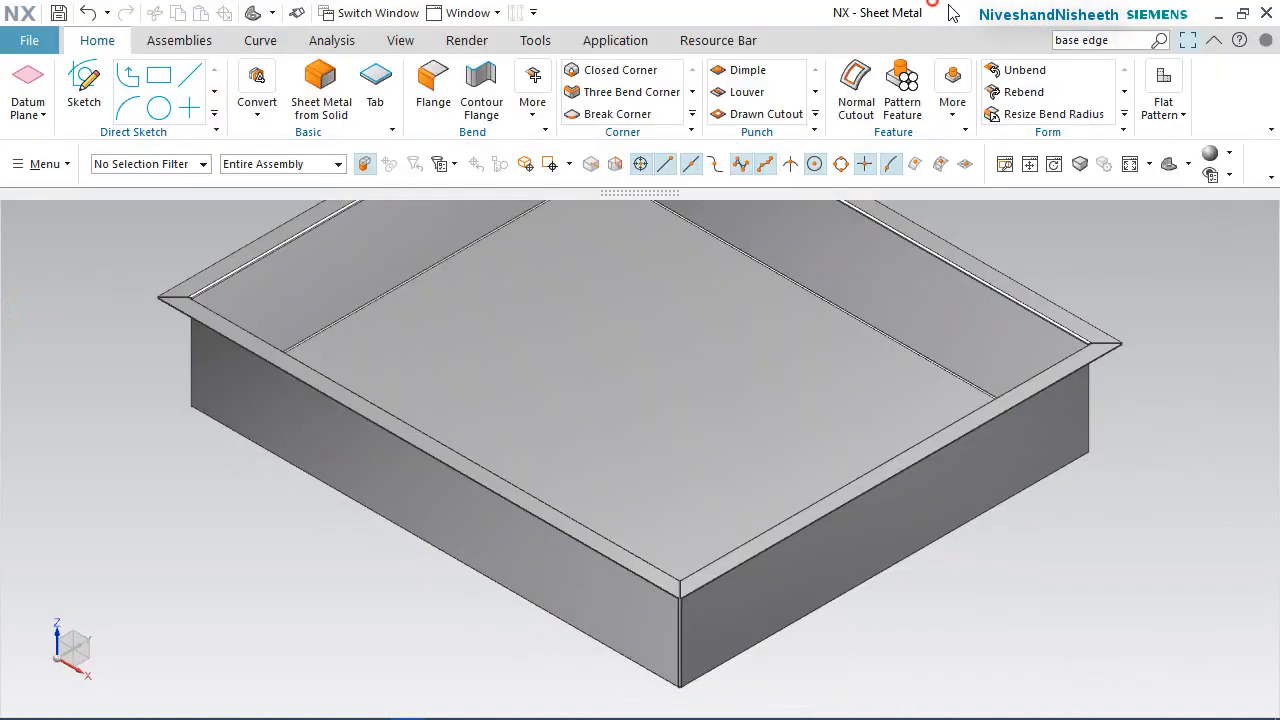
left_click(1189, 40)
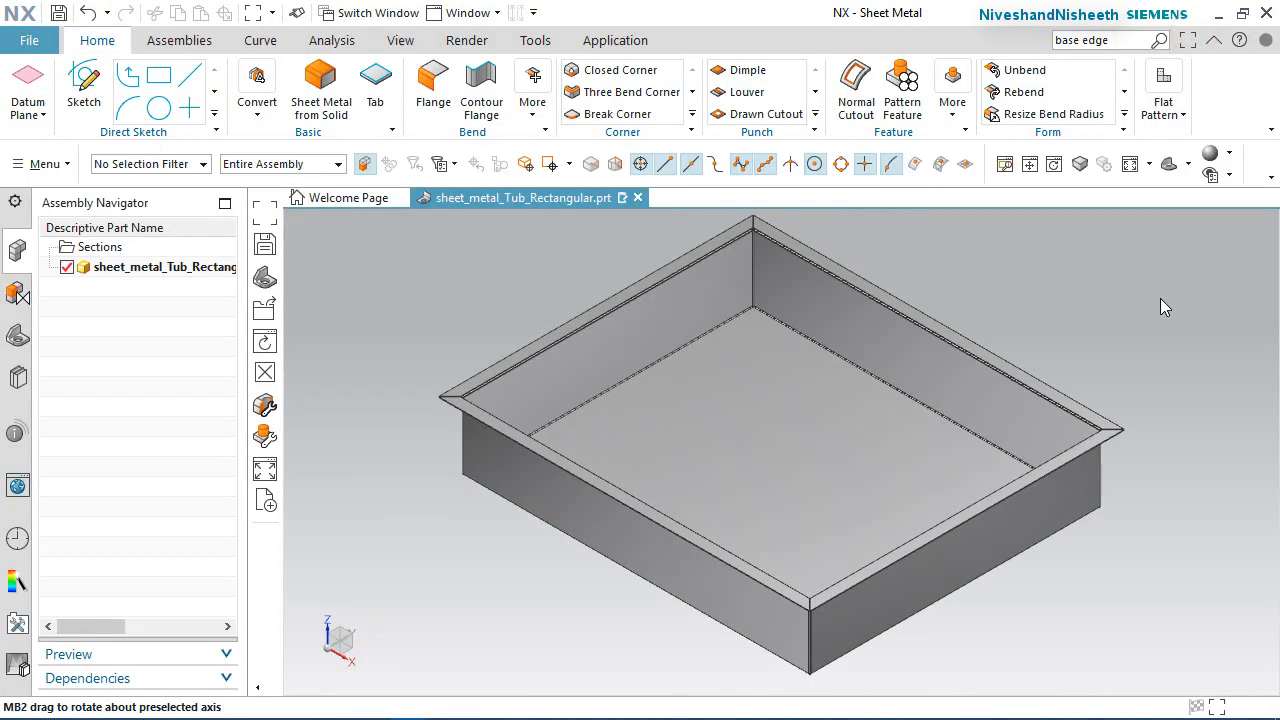
left_click(17, 335)
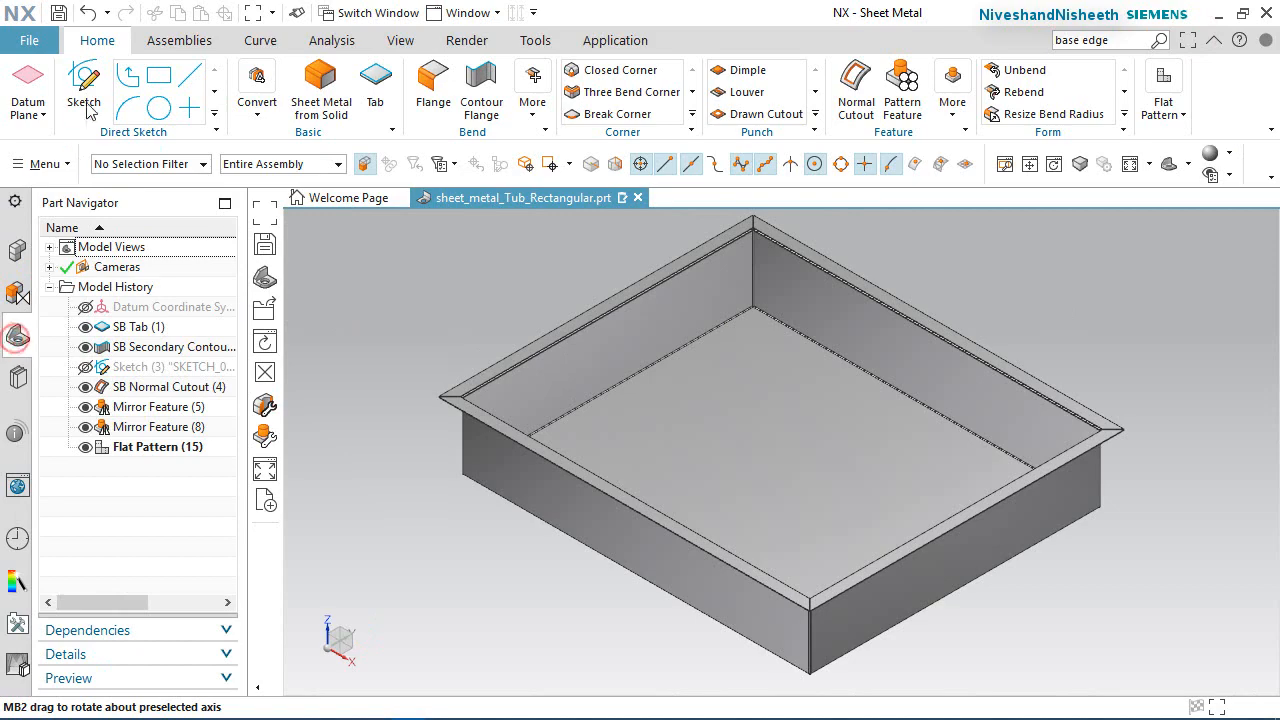
left_click(60, 18)
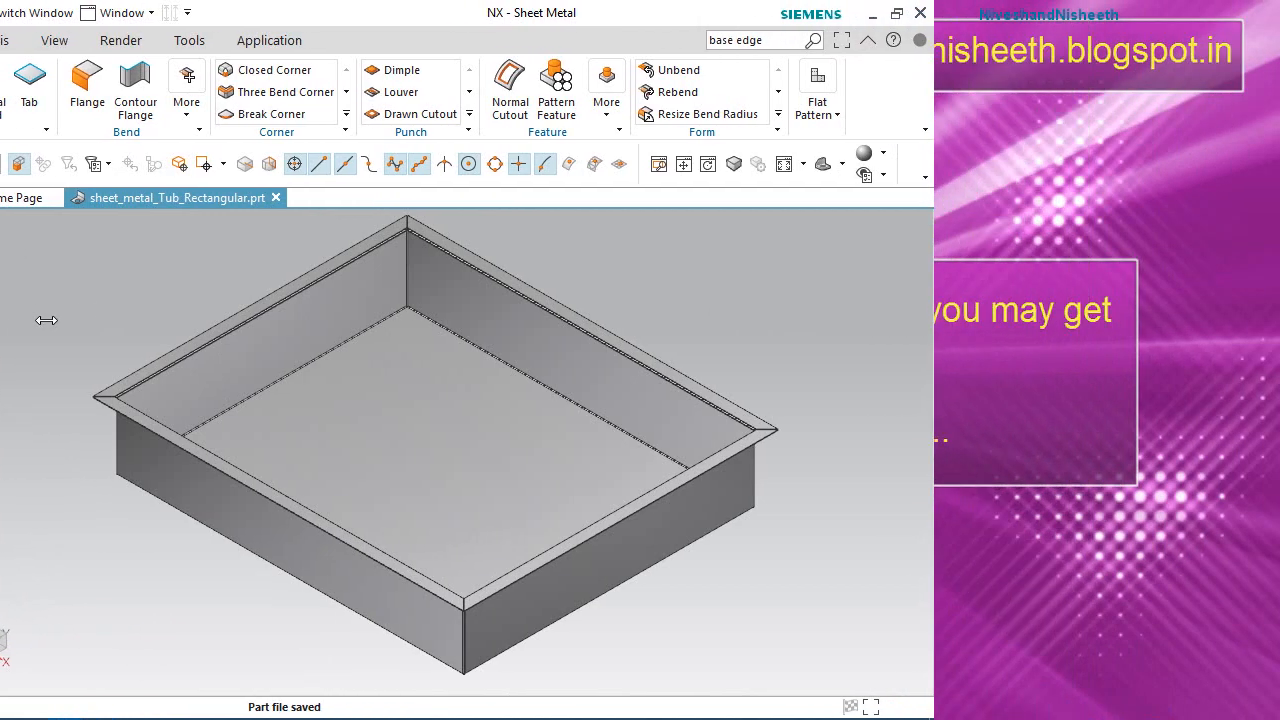